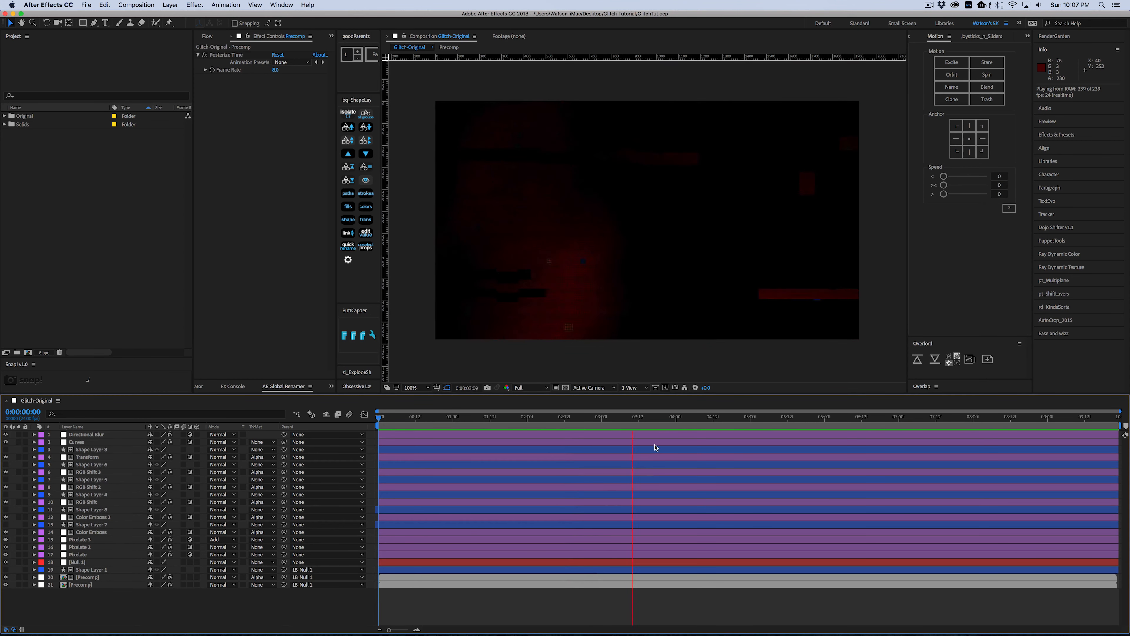
Step: Stop the preview, switch to Chrome, and review the TV Distortion Bundle's plugin list and RocketStock's Digital Distortion template page
{"action": "key", "text": "space"}
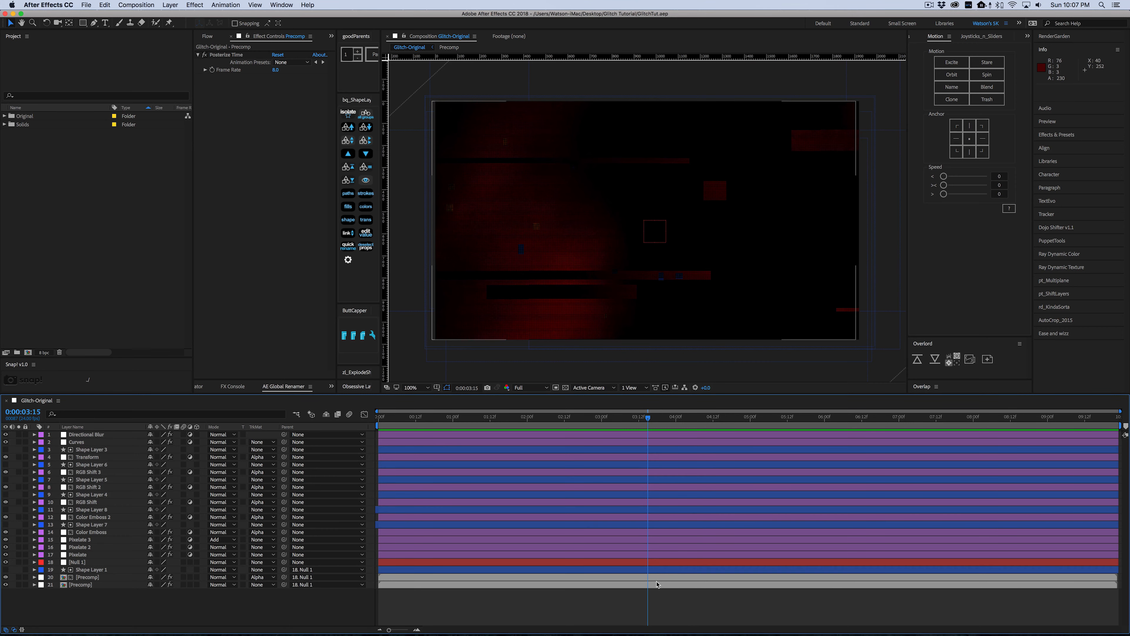
{"action": "left_click", "coordinate": [604, 628]}
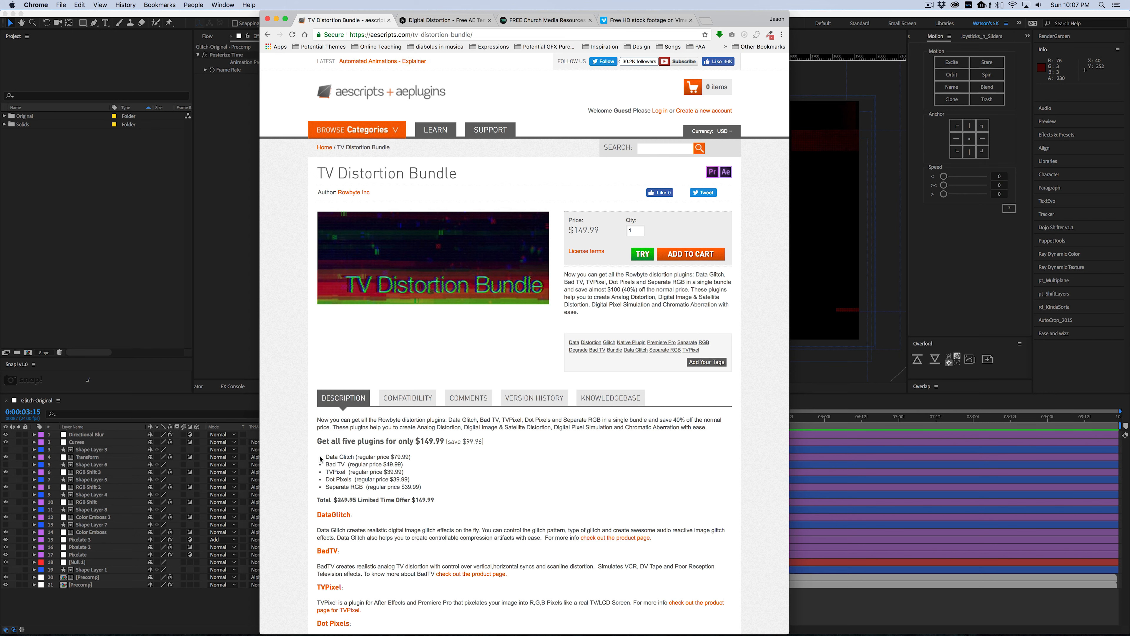
{"action": "left_click_drag", "start_coordinate": [321, 459], "coordinate": [440, 492]}
{"action": "left_click", "coordinate": [447, 490]}
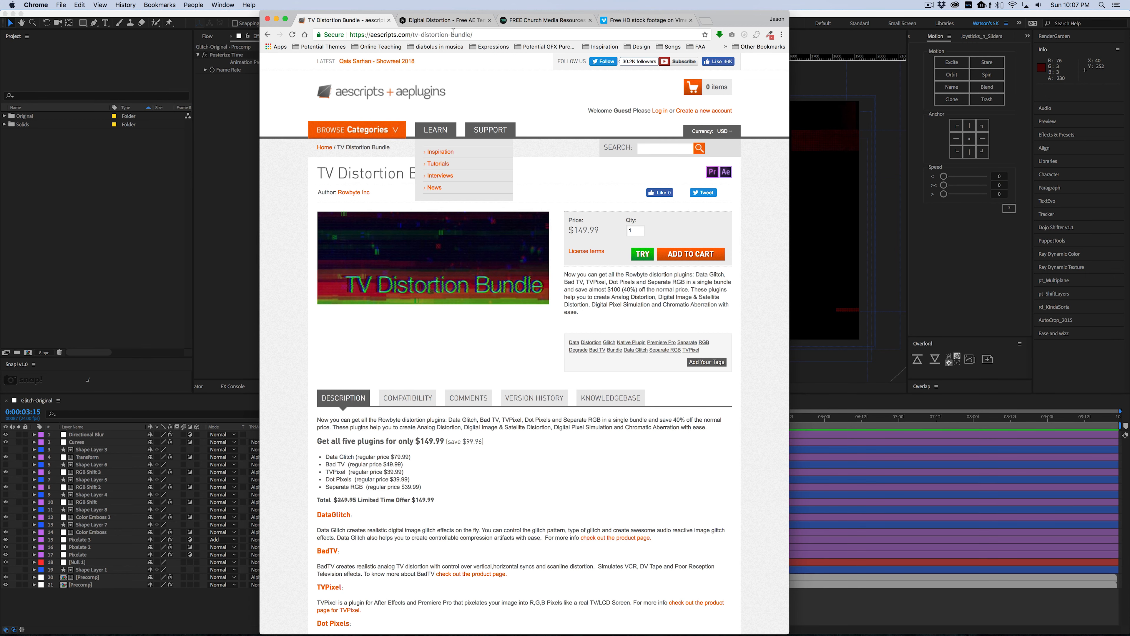
{"action": "left_click", "coordinate": [442, 20]}
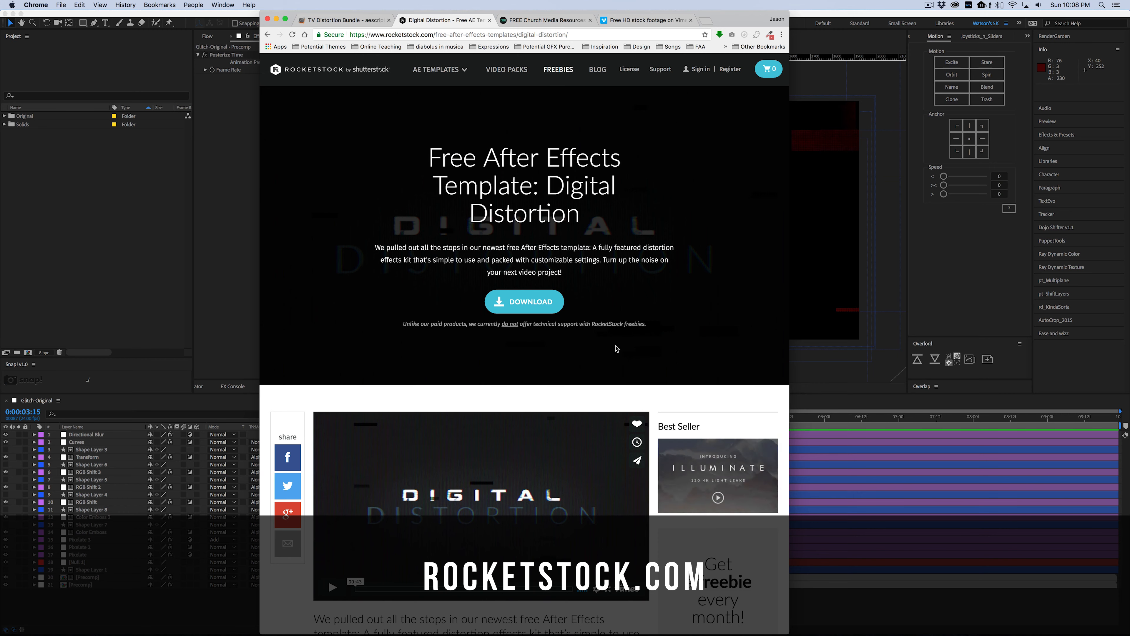
{"action": "scroll", "coordinate": [598, 338], "scroll_direction": "up", "scroll_amount": 2}
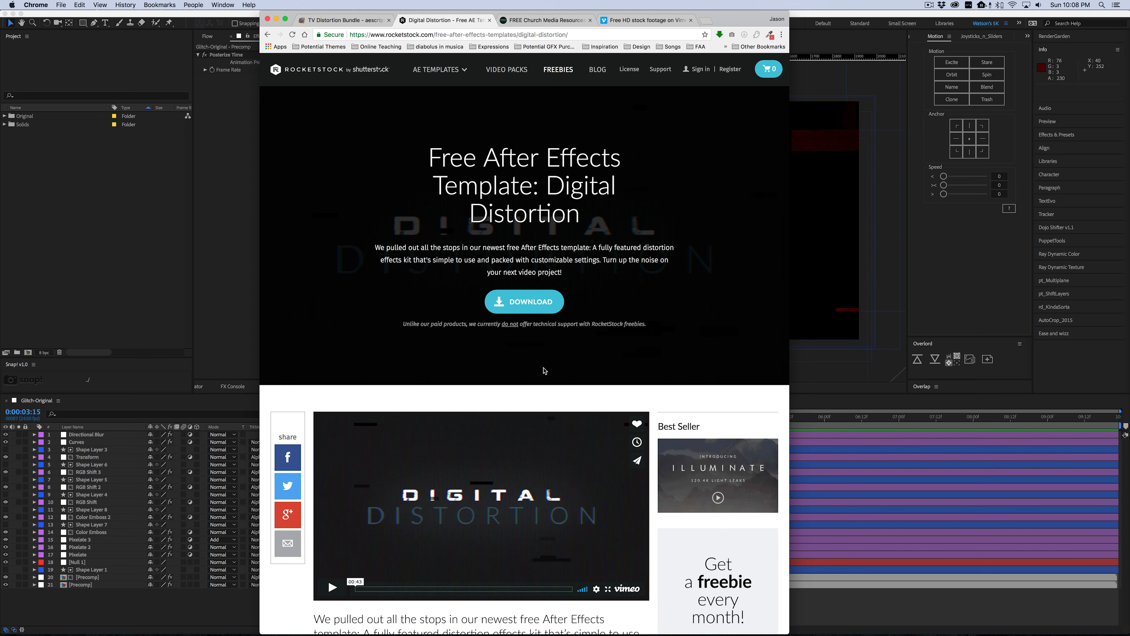
Step: Switch to After Effects and preview the finished Glitch-Original composition
{"action": "left_click", "coordinate": [826, 619]}
{"action": "left_click", "coordinate": [586, 417]}
{"action": "key", "text": "space"}
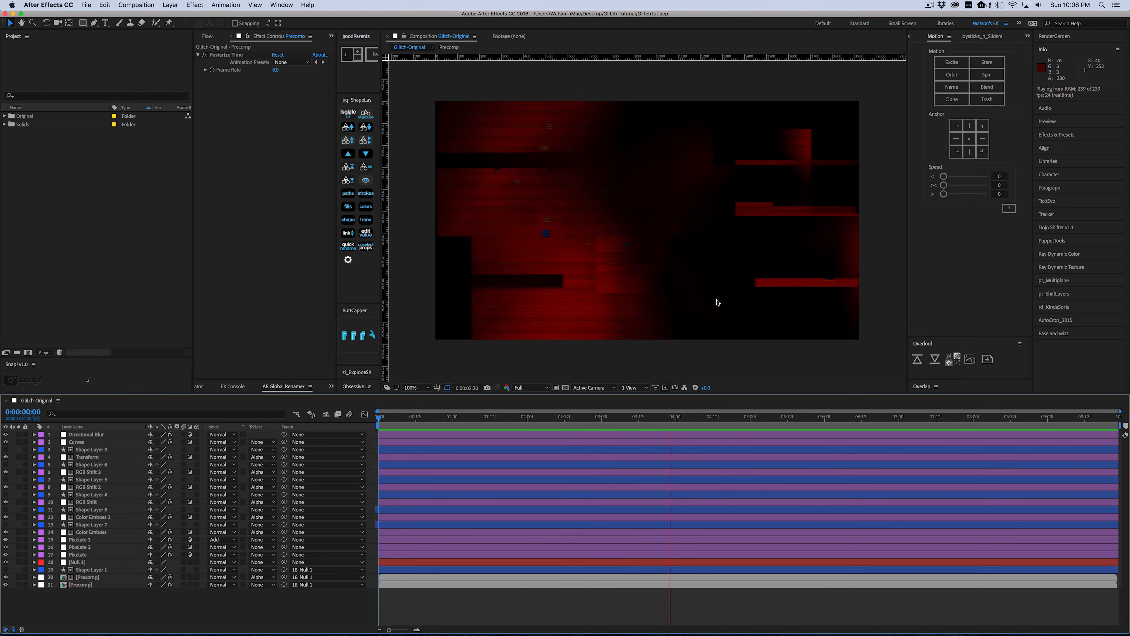
{"action": "key", "text": "space"}
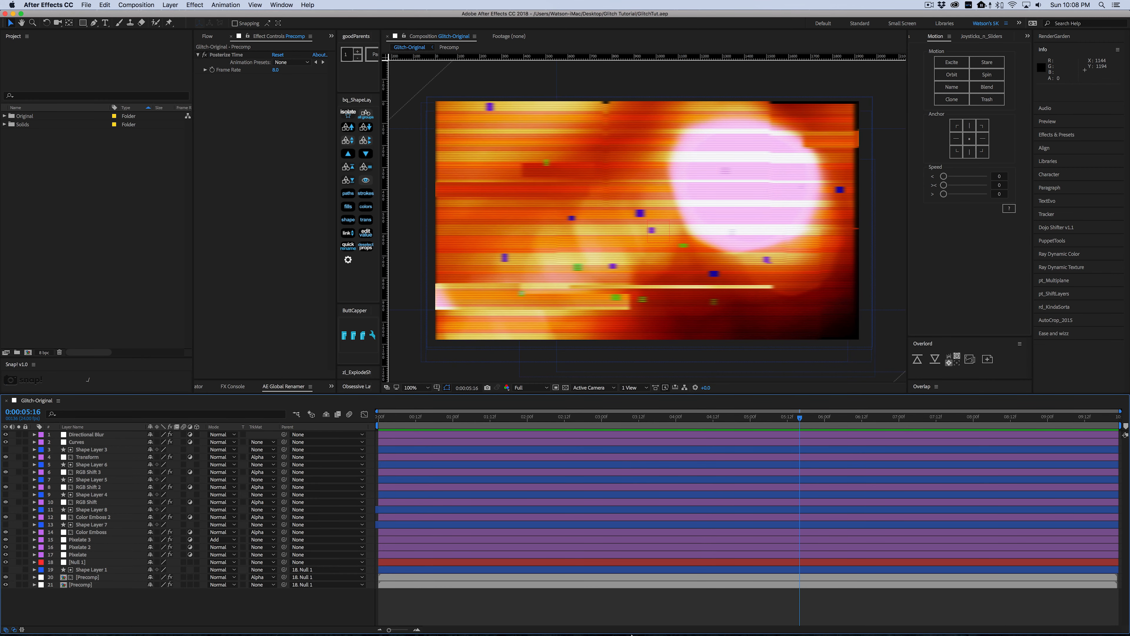
Step: Switch to Chrome and browse the Pro Church Media free resources page down to the Free Video section
{"action": "left_click", "coordinate": [603, 625]}
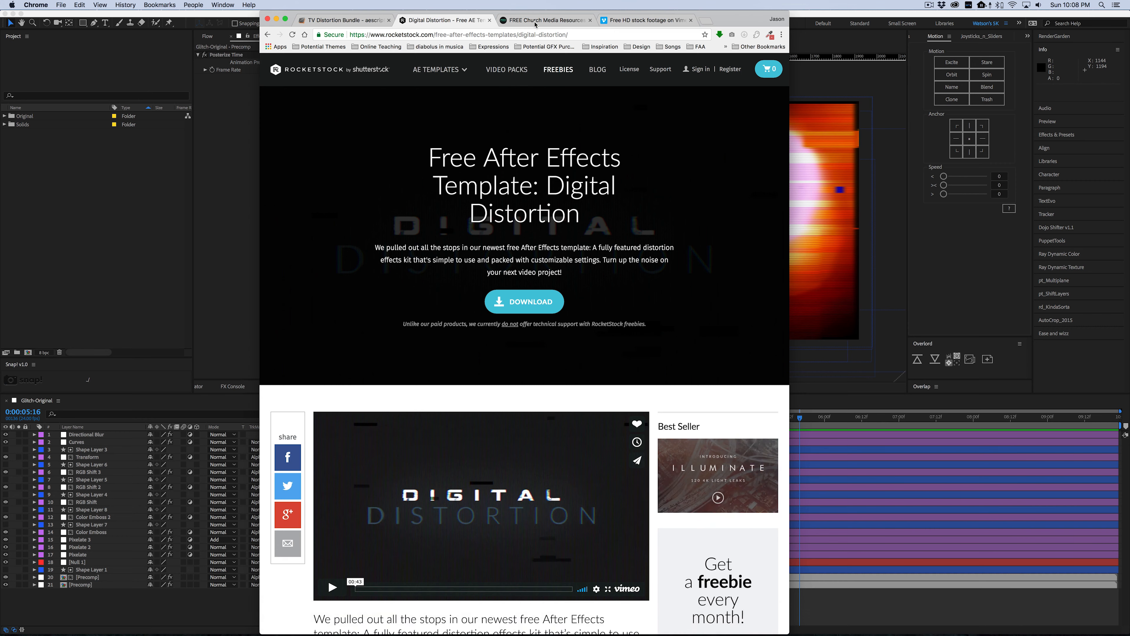
{"action": "left_click", "coordinate": [545, 20]}
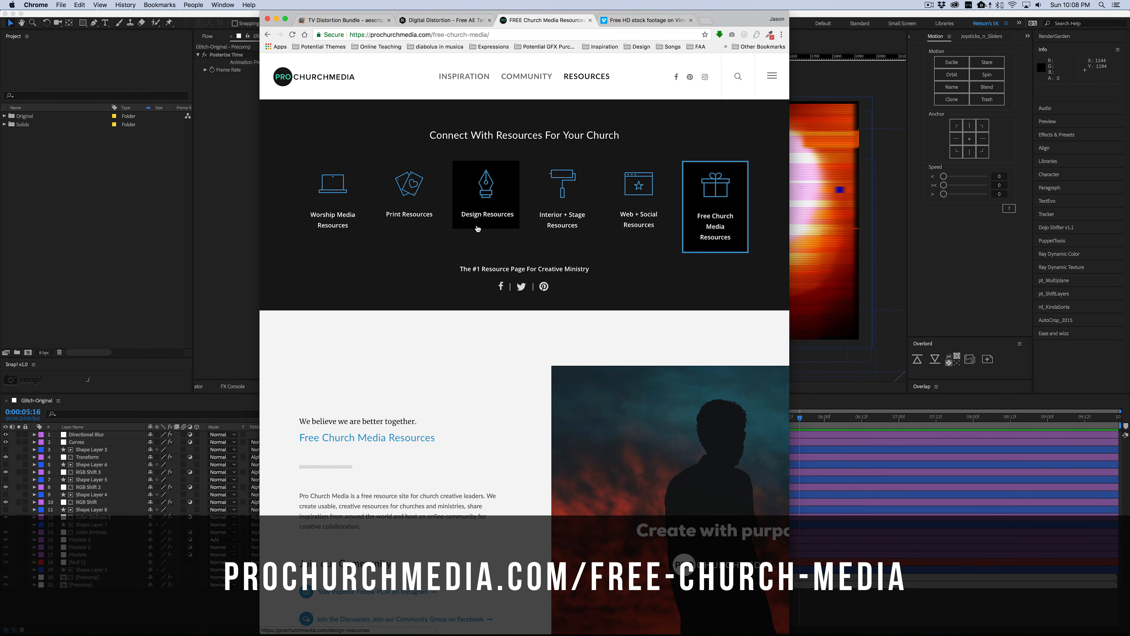
{"action": "scroll", "coordinate": [475, 247], "scroll_direction": "down", "scroll_amount": 8}
{"action": "scroll", "coordinate": [475, 247], "scroll_direction": "down", "scroll_amount": 20}
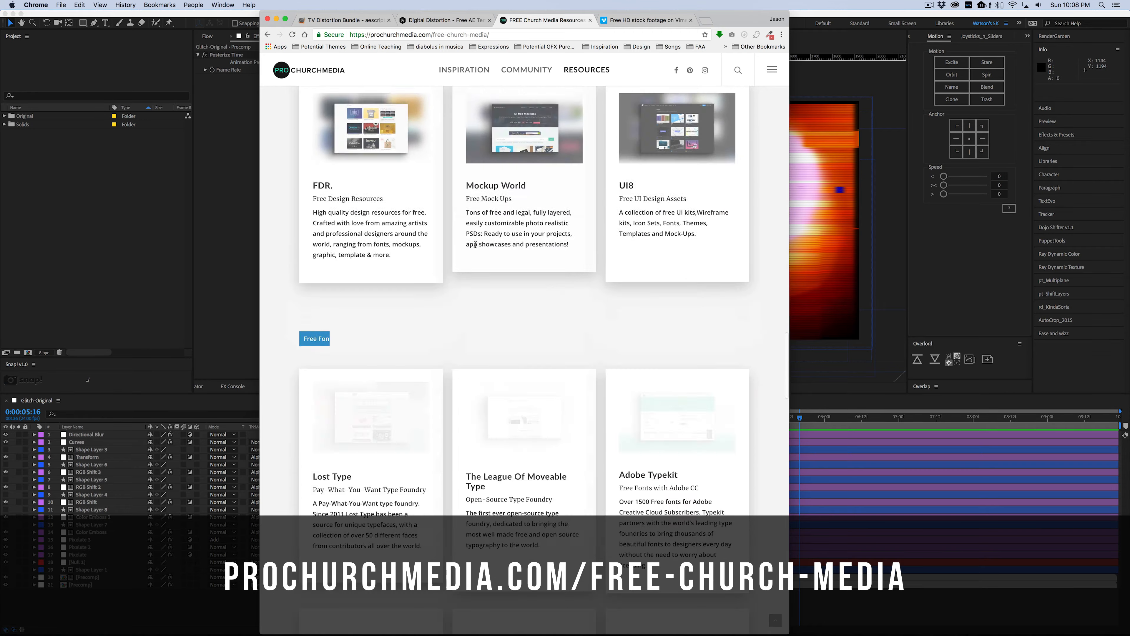
{"action": "scroll", "coordinate": [477, 247], "scroll_direction": "down", "scroll_amount": 15}
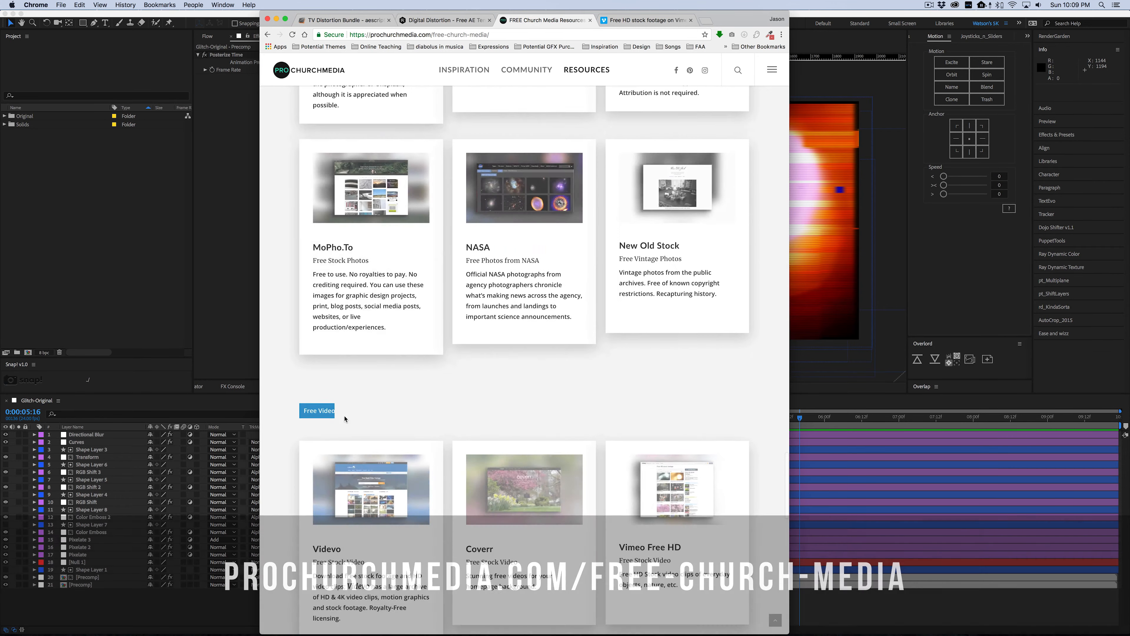
{"action": "scroll", "coordinate": [475, 494], "scroll_direction": "down", "scroll_amount": 3}
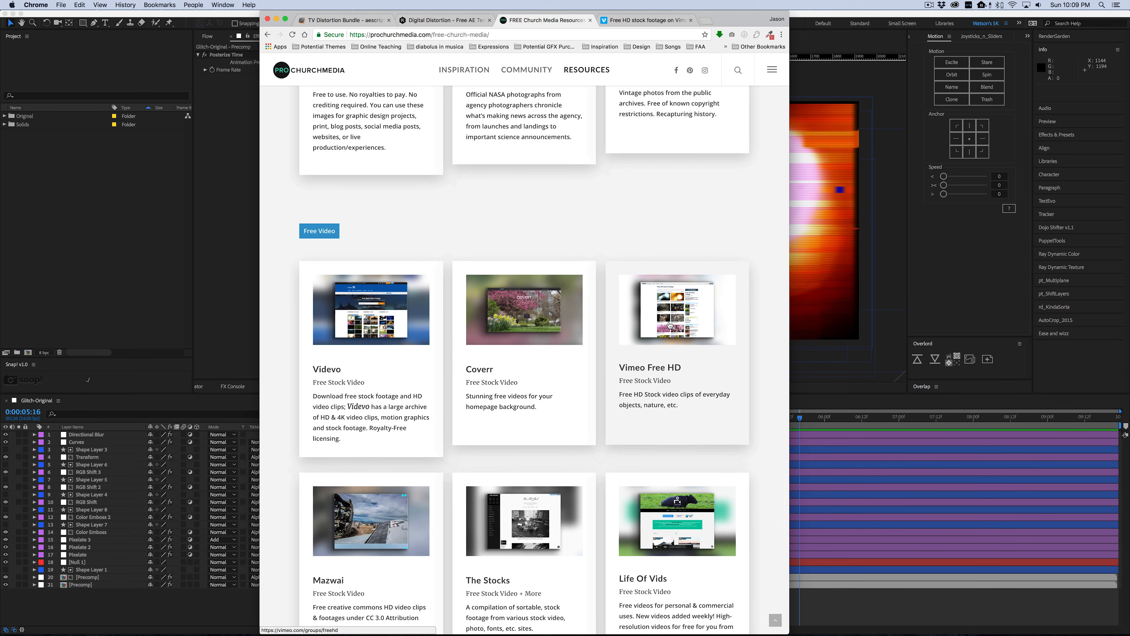
Step: Open the Vimeo Free HD stock footage group and look through its clips
{"action": "left_click", "coordinate": [663, 332]}
{"action": "left_click", "coordinate": [743, 20]}
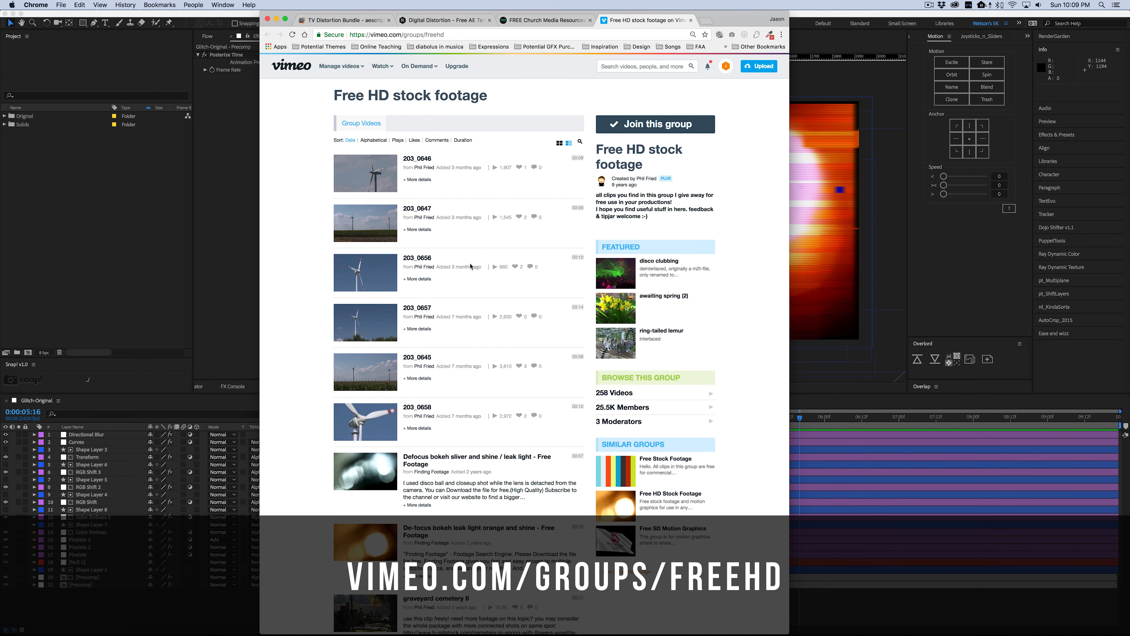
{"action": "scroll", "coordinate": [421, 510], "scroll_direction": "down", "scroll_amount": 2}
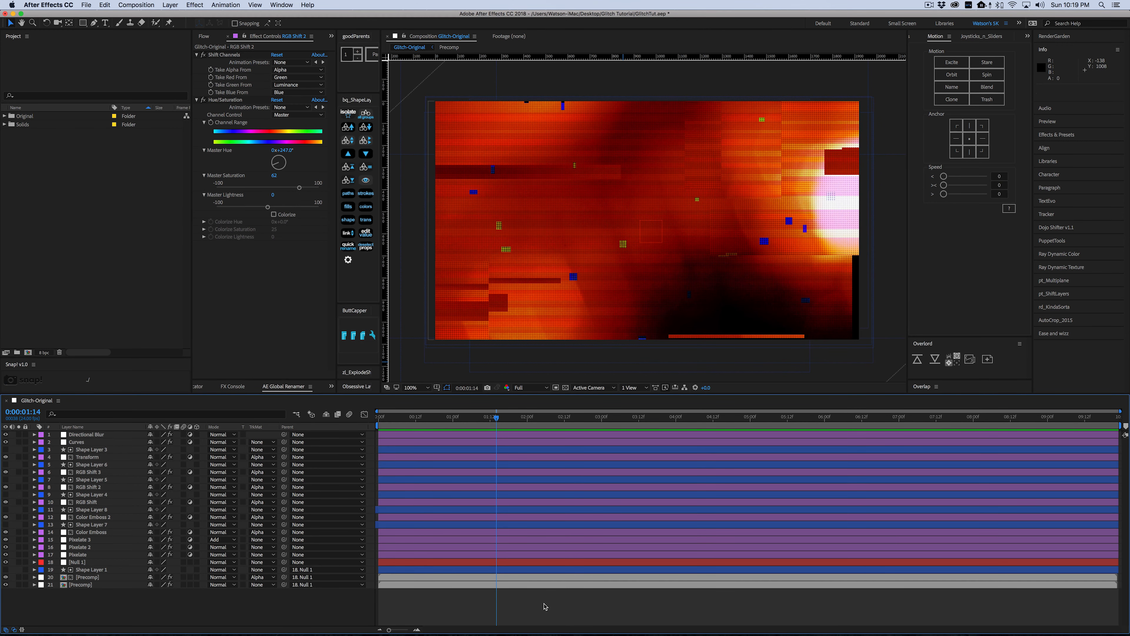
Step: Create a 10-second composition named Glitch with the HDTV 1080 24 preset in After Effects
{"action": "key", "text": "super+n"}
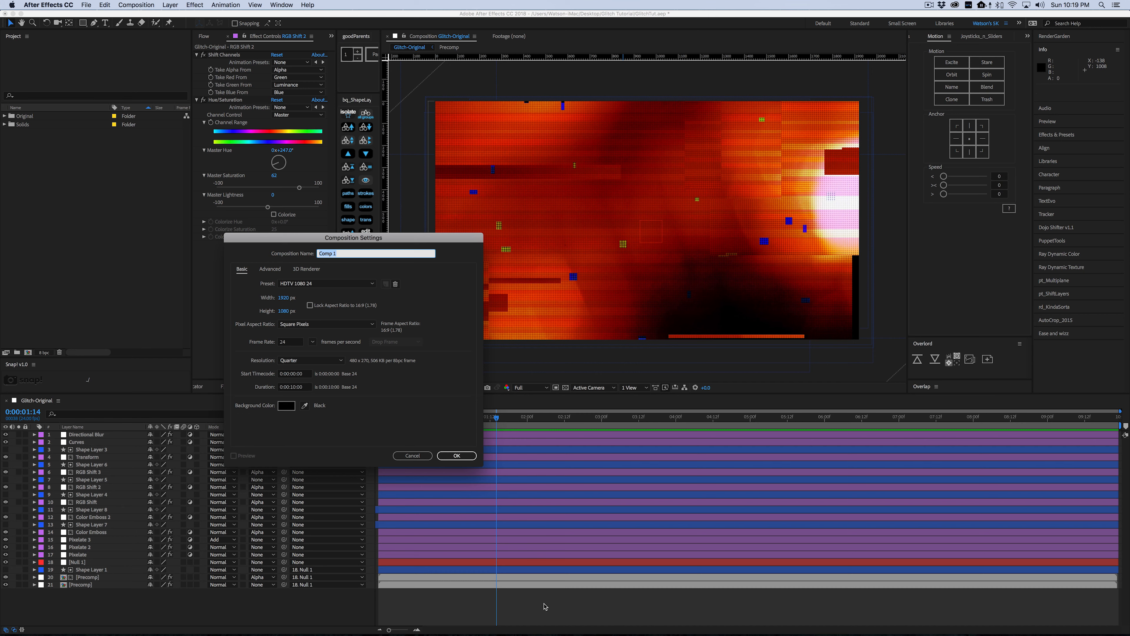
{"action": "type", "text": "Glitch"}
{"action": "left_click", "coordinate": [455, 459]}
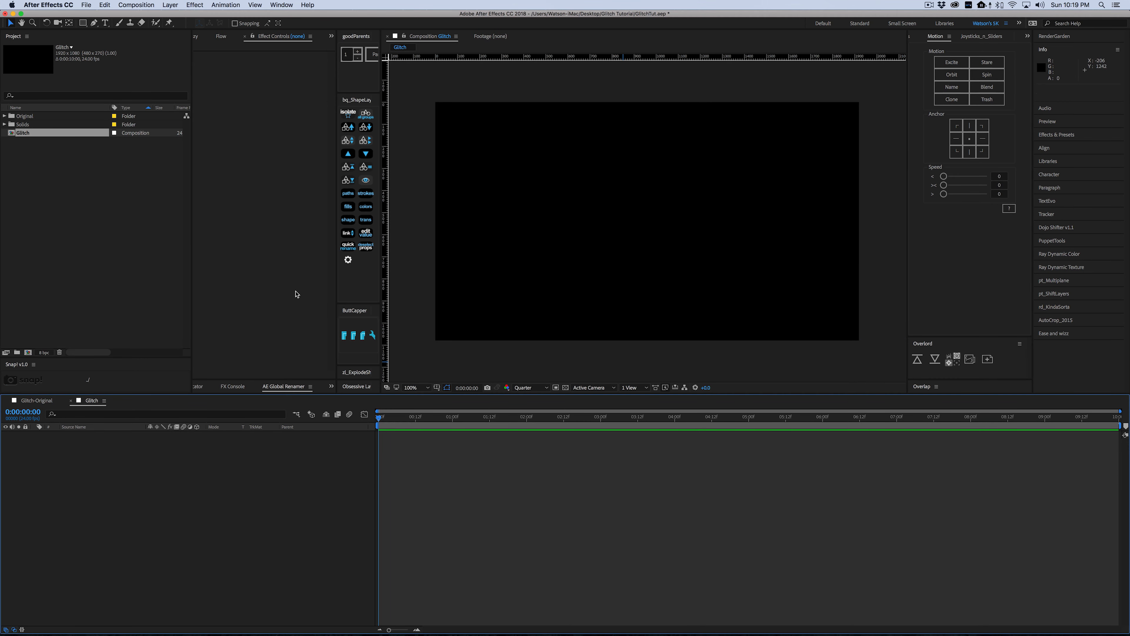
Step: Create a second 10-second HDTV 1080 24 composition named Footage
{"action": "left_click", "coordinate": [145, 4]}
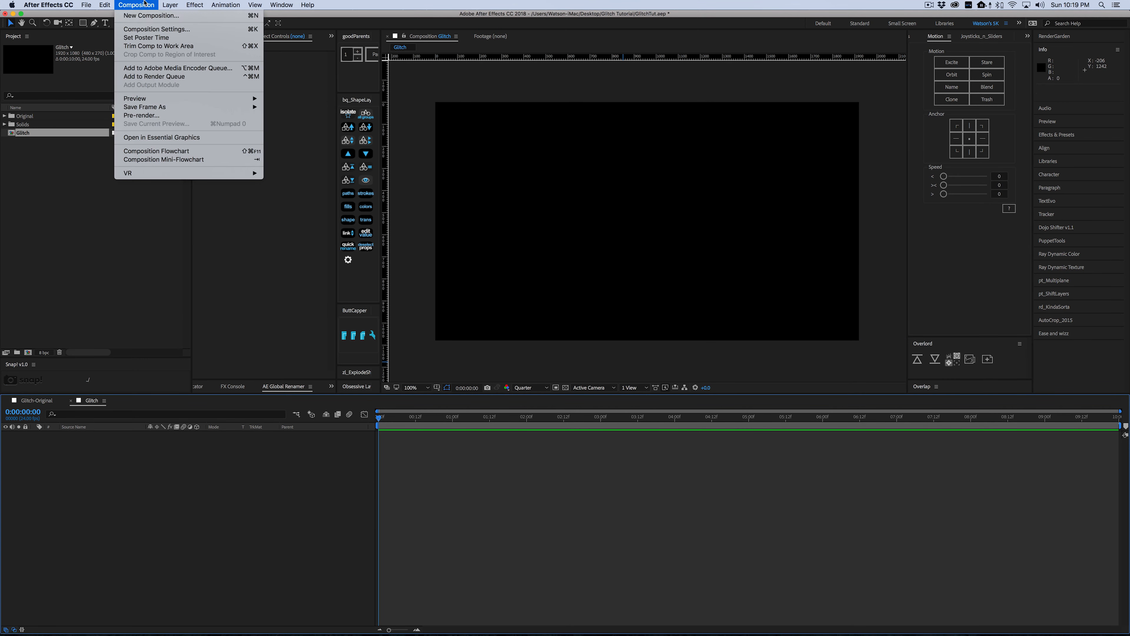
{"action": "left_click", "coordinate": [151, 16]}
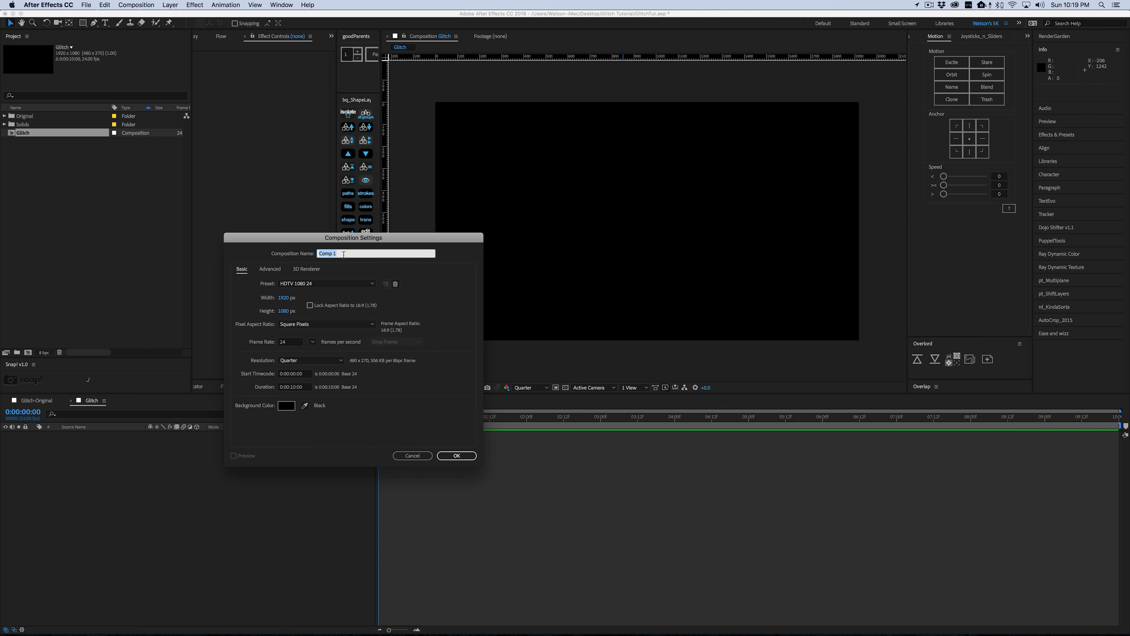
{"action": "type", "text": "Footage"}
{"action": "left_click", "coordinate": [457, 455]}
Step: Nest the Footage composition as a layer in the Glitch composition's timeline
{"action": "left_click", "coordinate": [89, 401]}
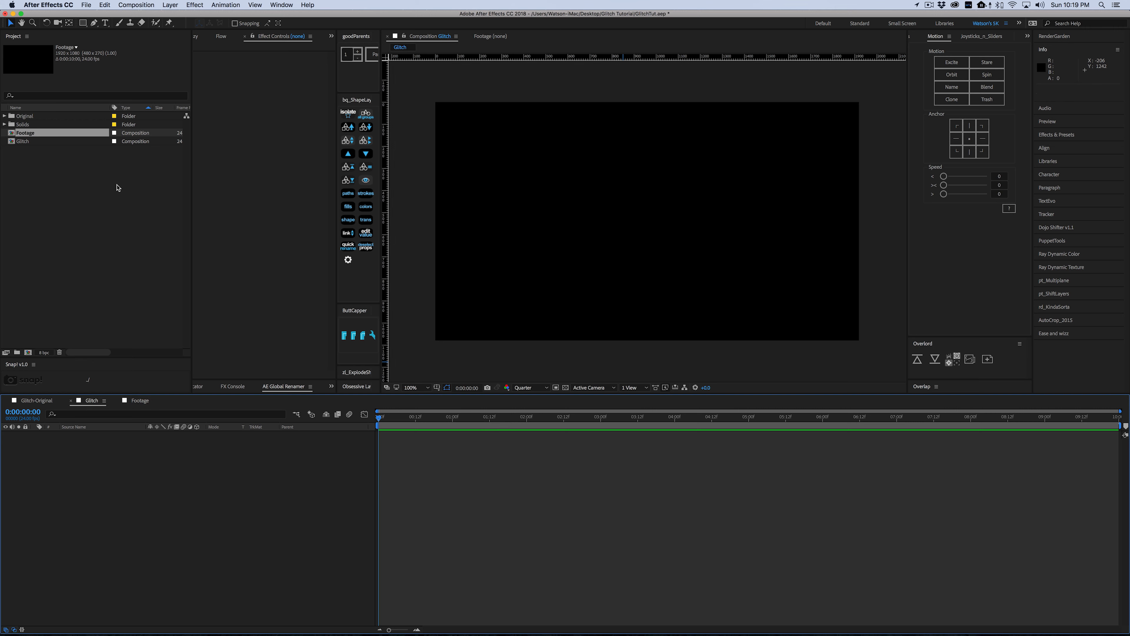
{"action": "left_click_drag", "start_coordinate": [25, 133], "coordinate": [64, 465]}
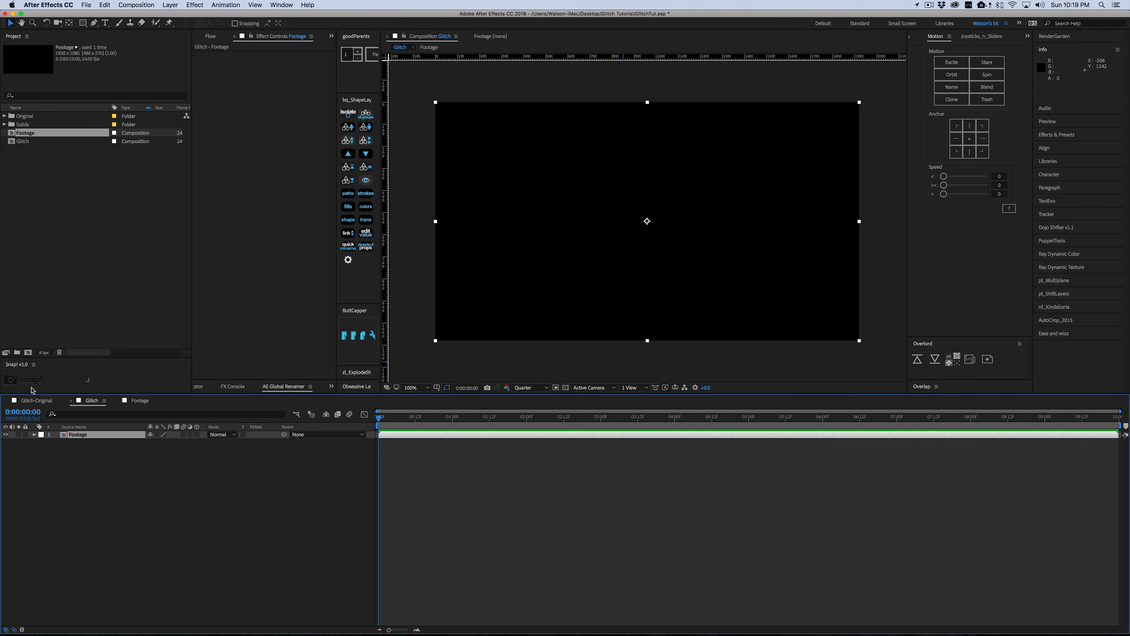
{"action": "left_click", "coordinate": [156, 479]}
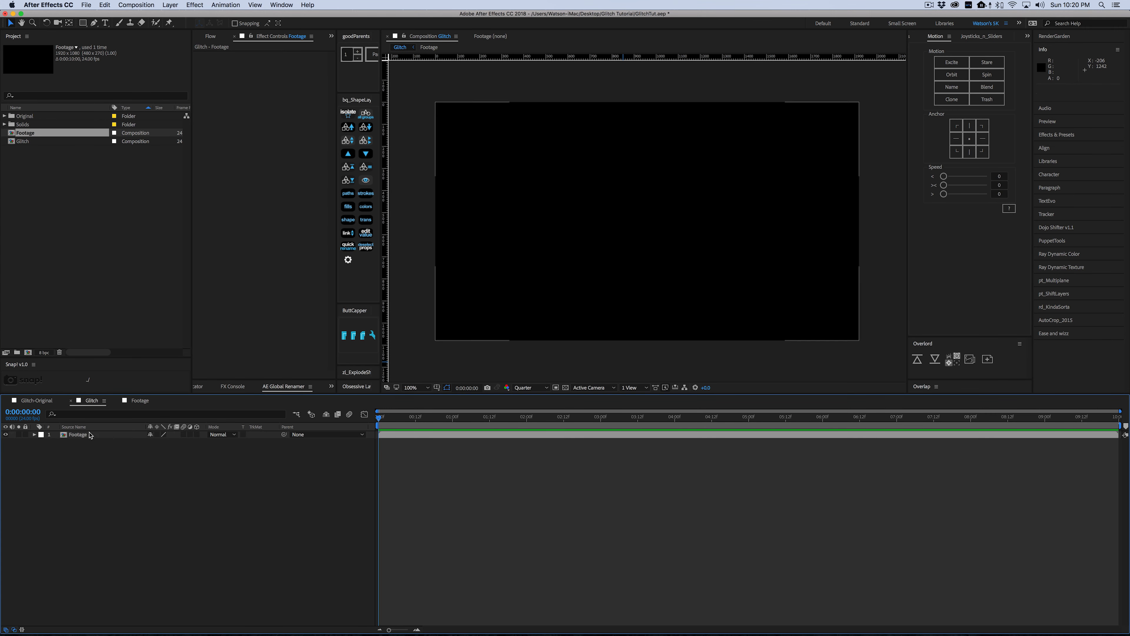
Step: Place the De-focus bokeh leak light orange and shine clip from the Original folder into the Footage composition, and return to Glitch
{"action": "double_click", "coordinate": [103, 434]}
{"action": "left_click", "coordinate": [5, 116]}
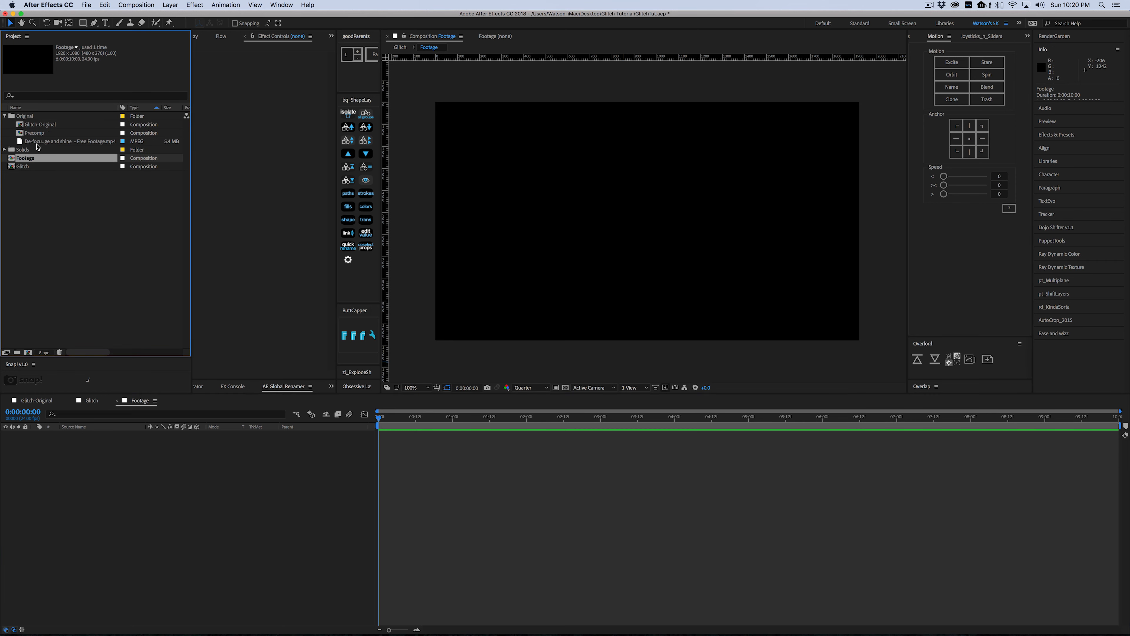
{"action": "left_click_drag", "start_coordinate": [39, 144], "coordinate": [302, 474]}
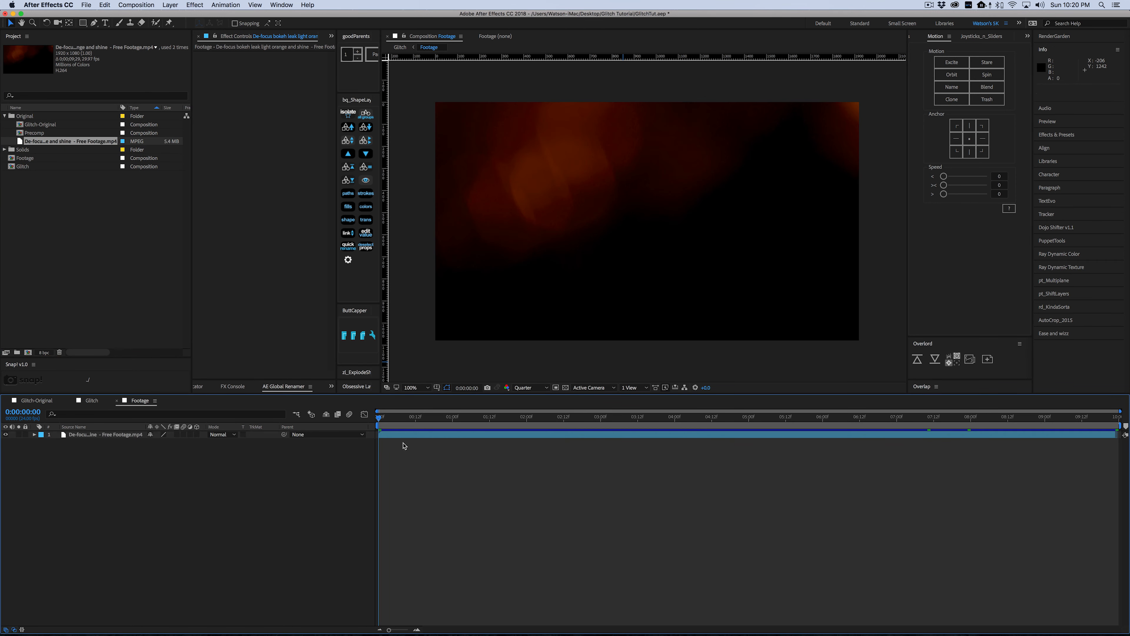
{"action": "left_click", "coordinate": [117, 400]}
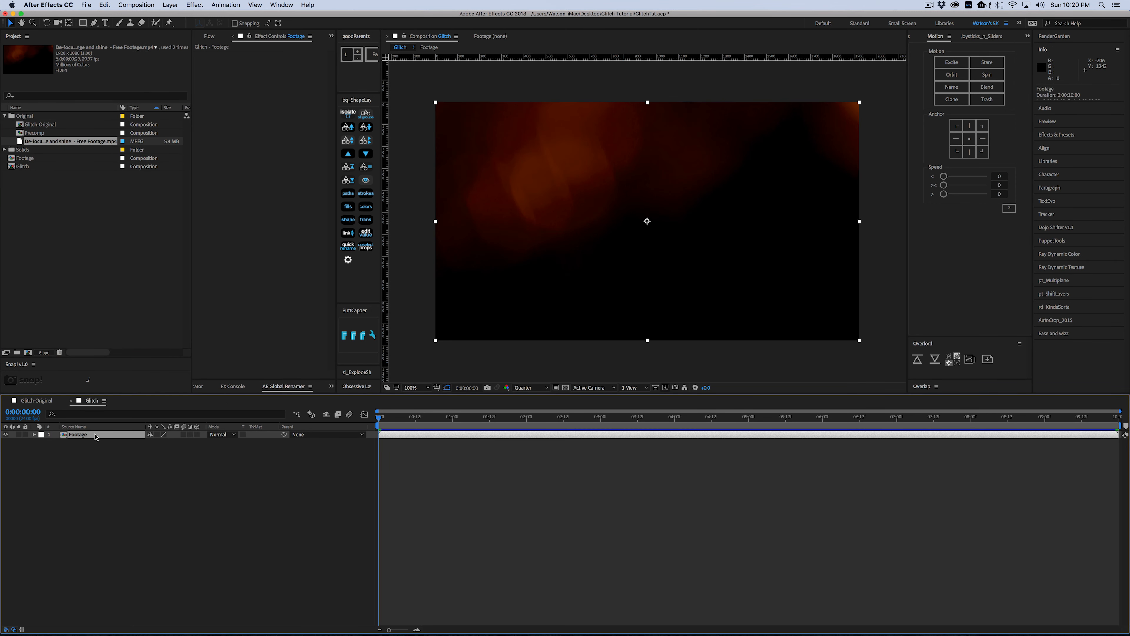
Step: Preview the nested footage in the Glitch composition and scrub back through the timeline
{"action": "key", "text": "space"}
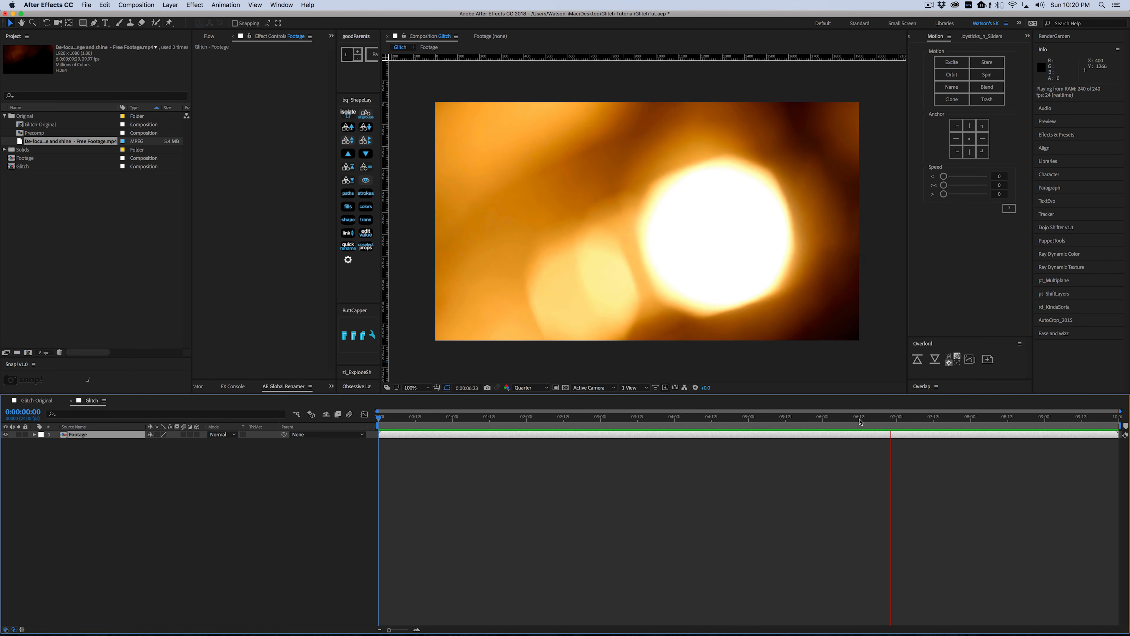
{"action": "left_click", "coordinate": [861, 417]}
{"action": "left_click_drag", "start_coordinate": [861, 421], "coordinate": [724, 421]}
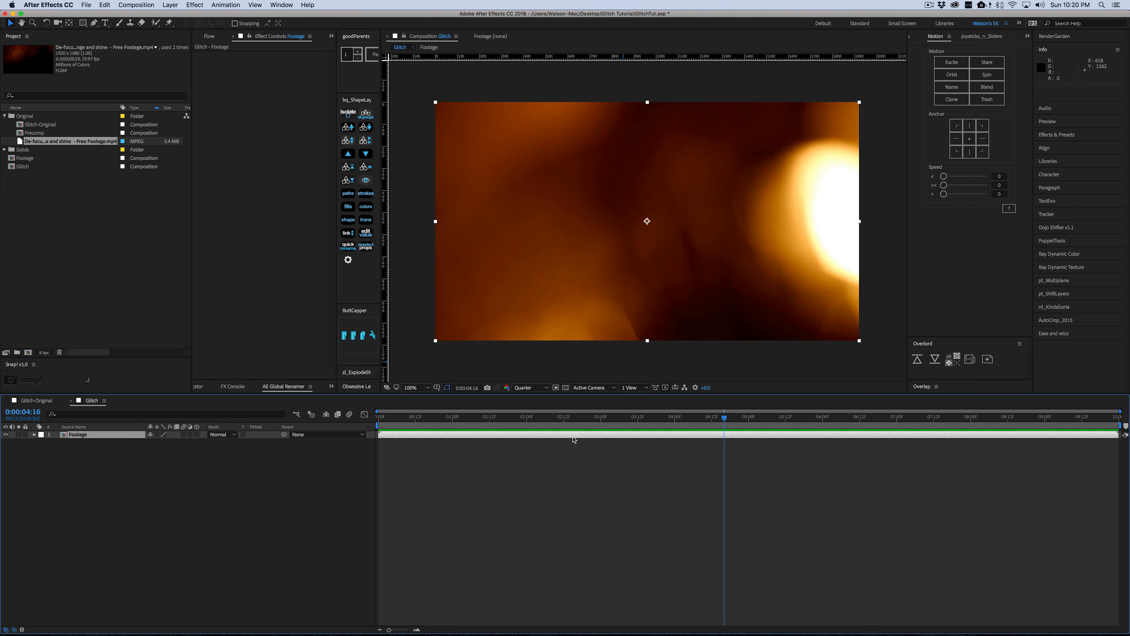
{"action": "left_click_drag", "start_coordinate": [576, 423], "coordinate": [458, 427]}
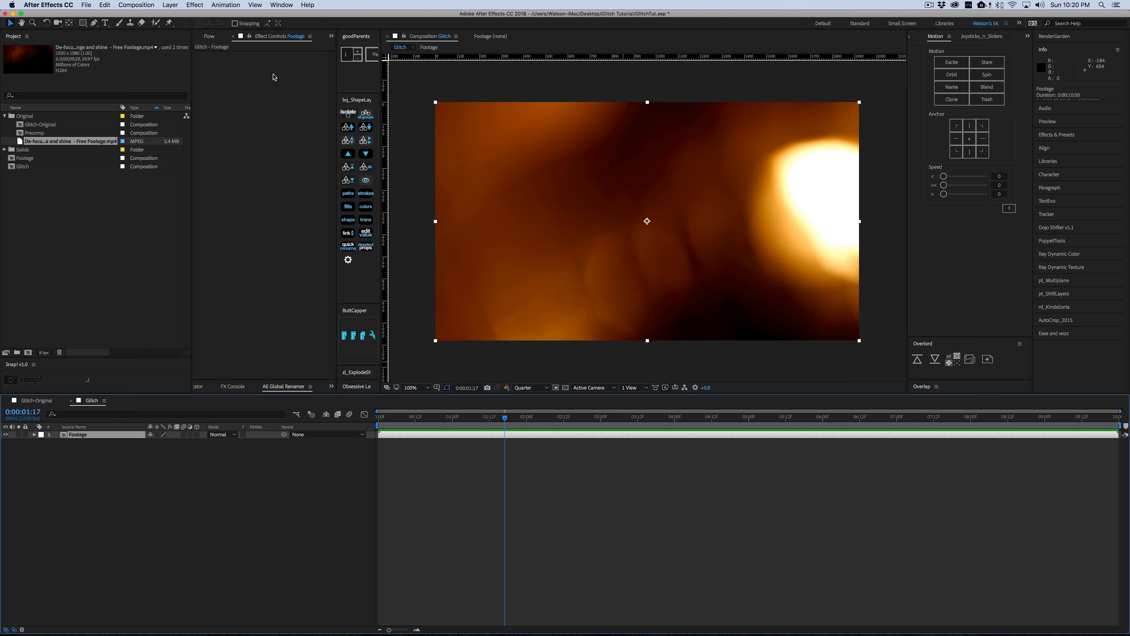
Step: Apply Posterize Time to the Footage layer with a frame rate of 8, and preview the choppier motion
{"action": "left_click", "coordinate": [195, 5]}
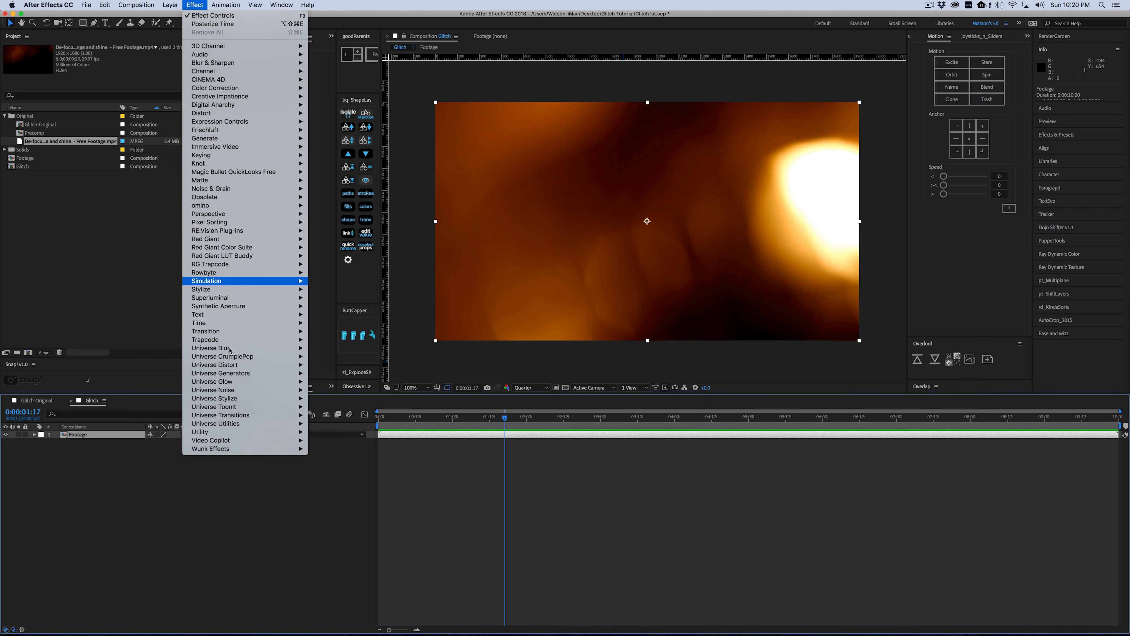
{"action": "mouse_move", "coordinate": [222, 322]}
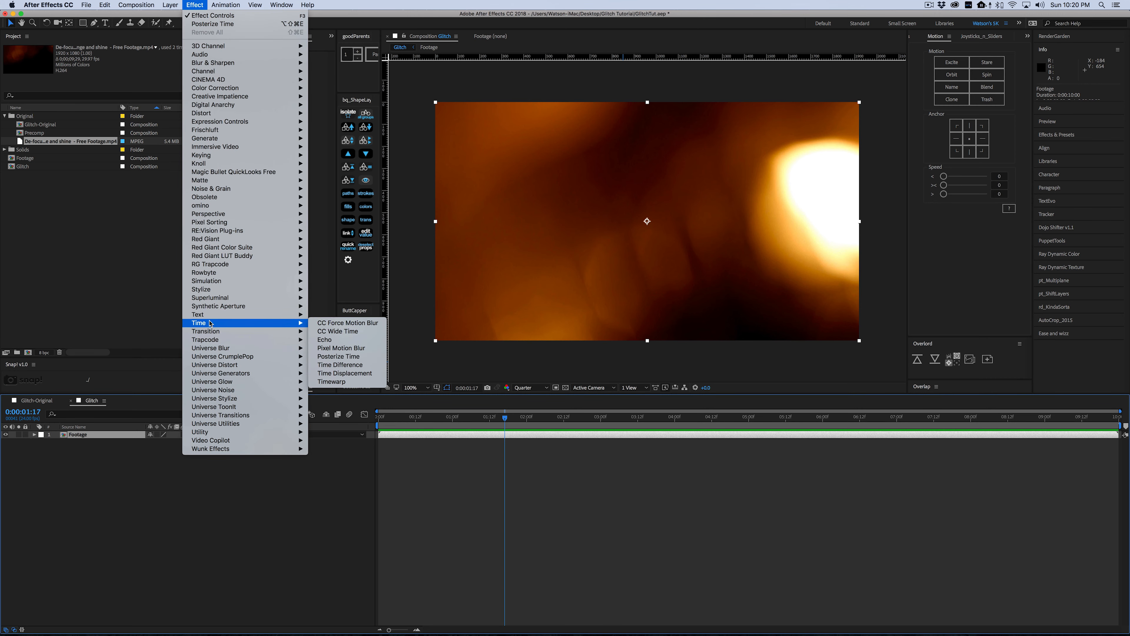
{"action": "left_click", "coordinate": [328, 359]}
{"action": "left_click", "coordinate": [276, 73]}
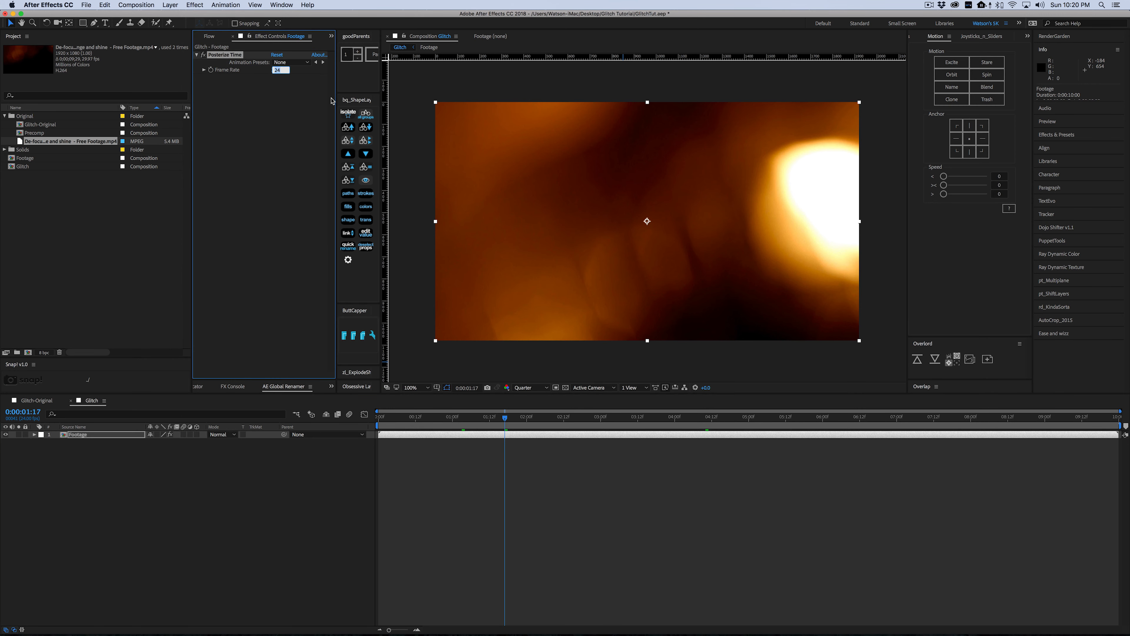
{"action": "type", "text": "8"}
{"action": "key", "text": "Return"}
{"action": "left_click", "coordinate": [497, 479]}
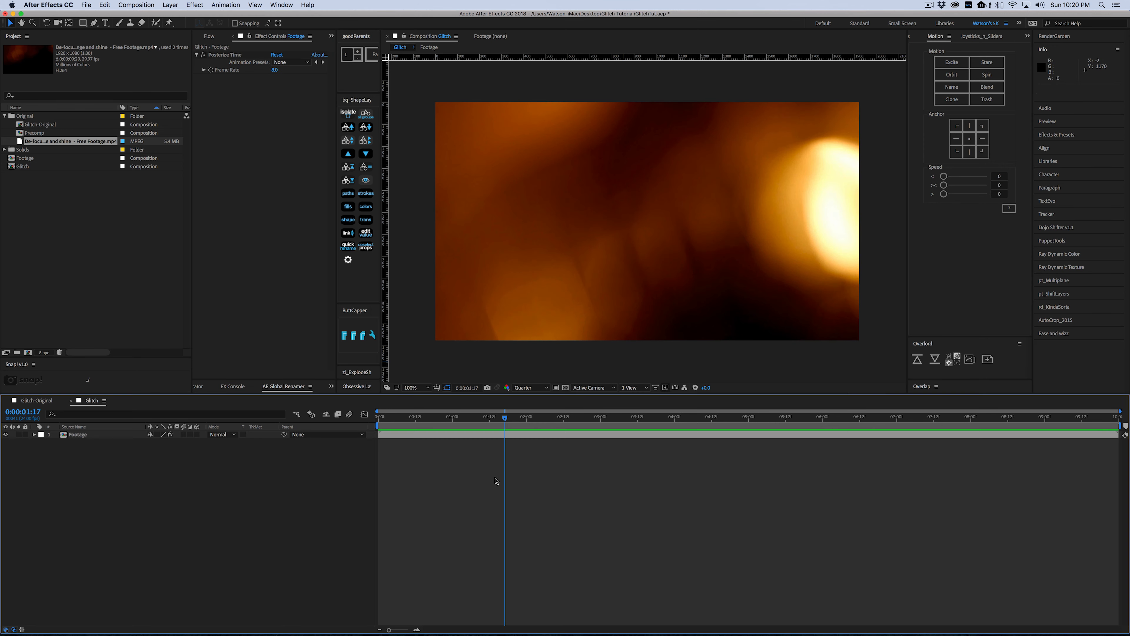
{"action": "key", "text": "space"}
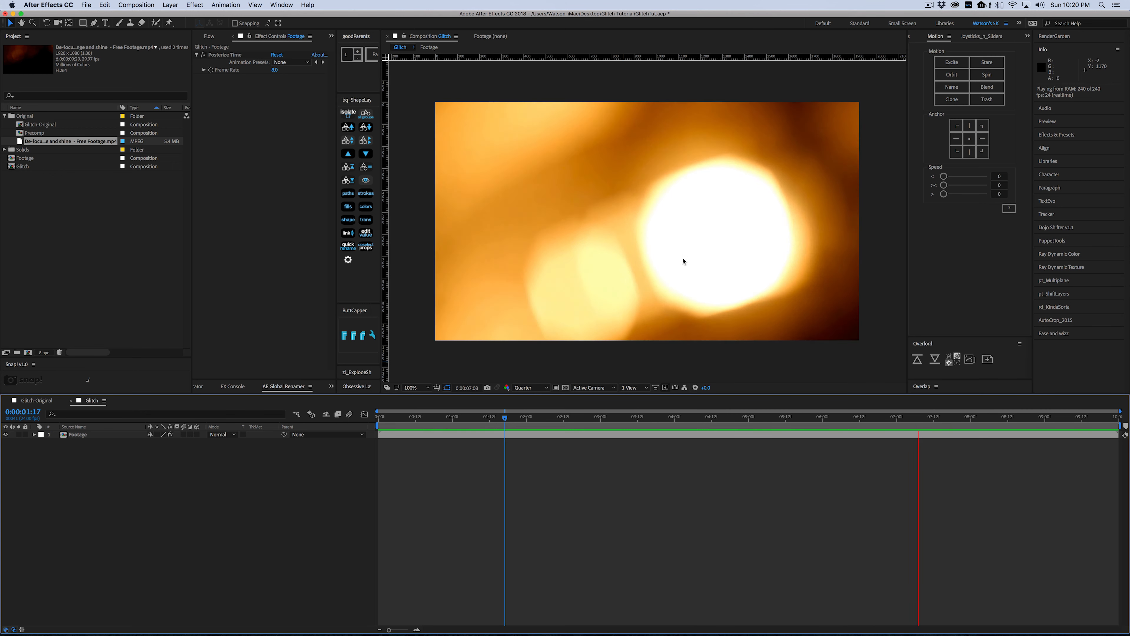
{"action": "left_click_drag", "start_coordinate": [787, 416], "coordinate": [593, 416]}
Step: Duplicate the Footage layer and scale the upper copy to about 211%
{"action": "left_click", "coordinate": [99, 441]}
{"action": "left_click", "coordinate": [95, 440]}
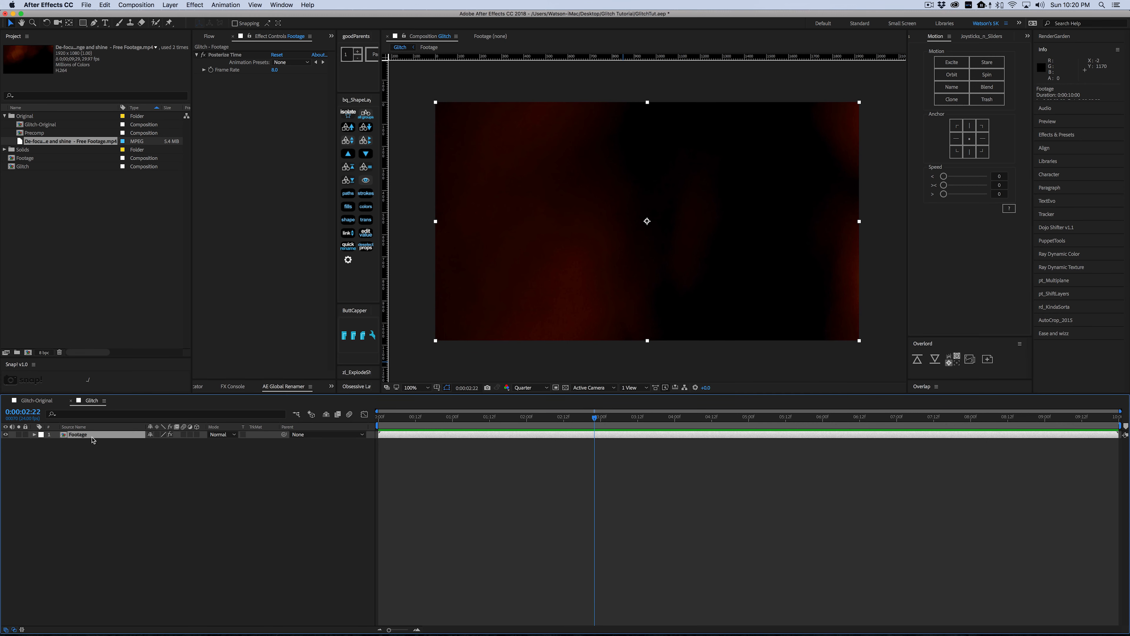
{"action": "key", "text": "super+d"}
{"action": "right_click", "coordinate": [79, 439]}
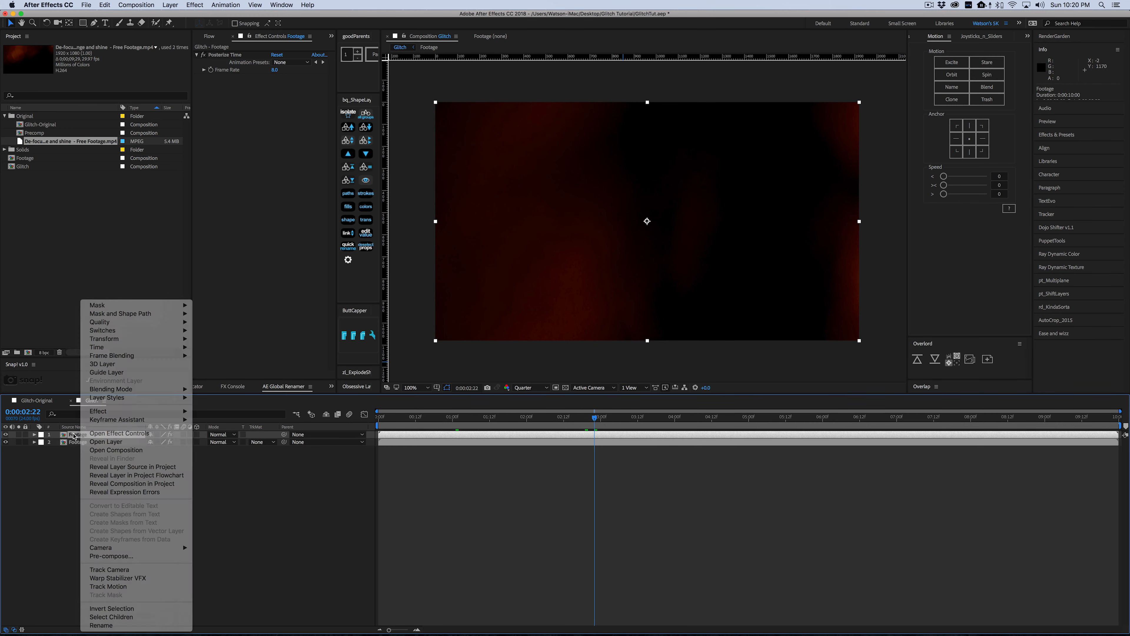
{"action": "key", "text": "Escape"}
{"action": "key", "text": "s"}
{"action": "left_click_drag", "start_coordinate": [163, 442], "coordinate": [204, 442]}
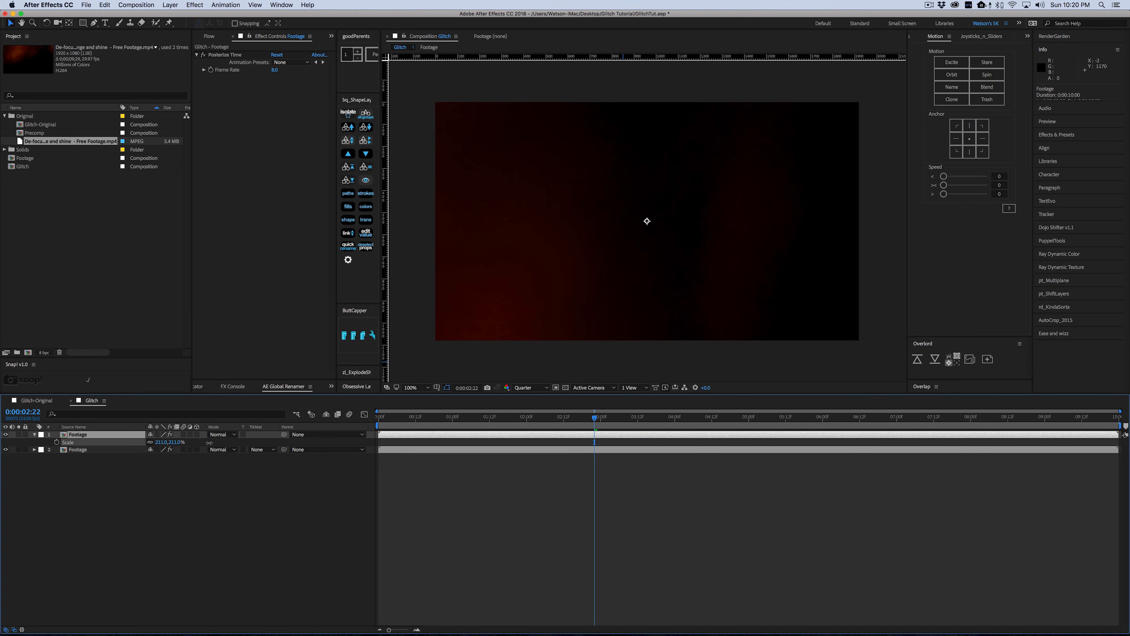
Step: Move the enlarged upper Footage copy up and to the right, to a position of about 1322, 375
{"action": "left_click", "coordinate": [480, 485]}
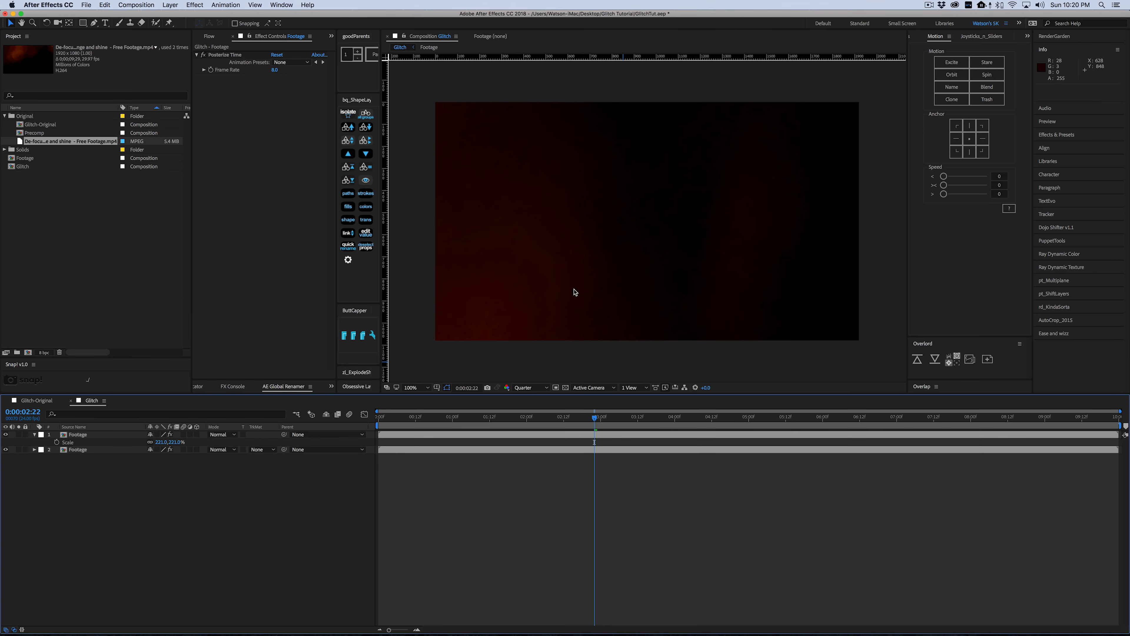
{"action": "left_click", "coordinate": [517, 311]}
{"action": "left_click_drag", "start_coordinate": [516, 312], "coordinate": [621, 260]}
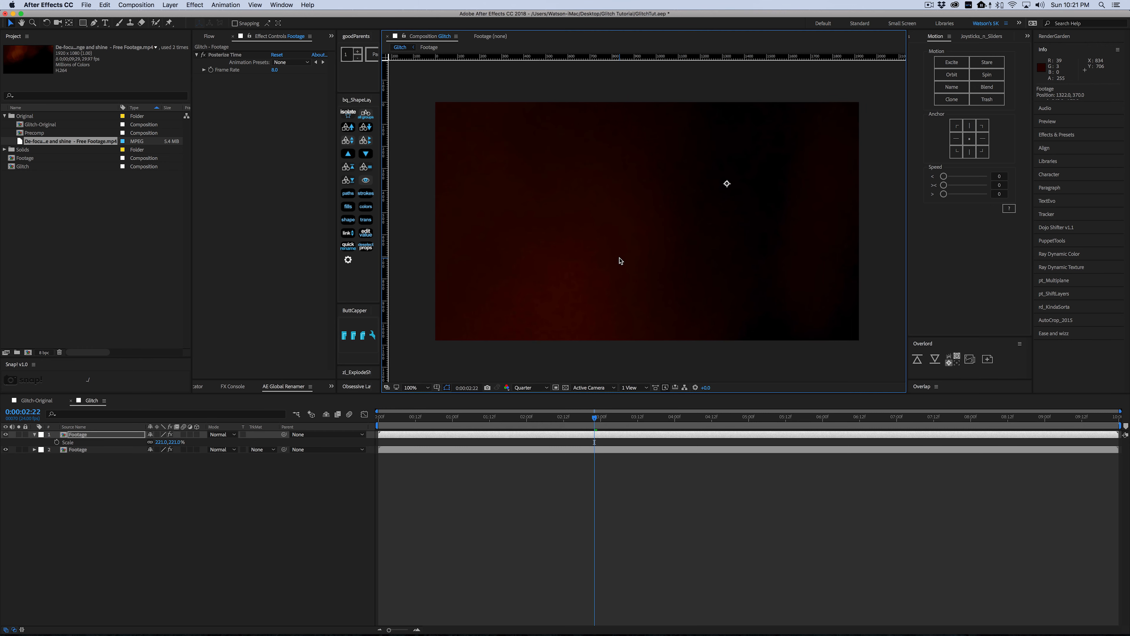
Step: At a brighter frame around 0:00:04:17, flip the upper Footage copy horizontally and vertically
{"action": "left_click_drag", "start_coordinate": [598, 417], "coordinate": [726, 416]}
{"action": "right_click", "coordinate": [651, 206]}
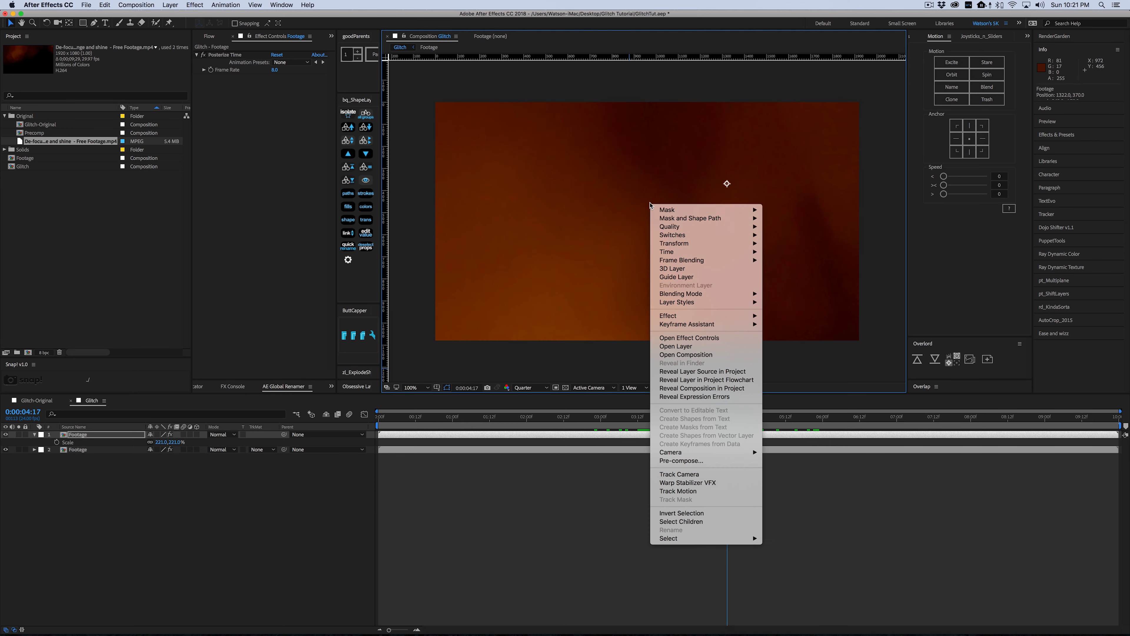
{"action": "mouse_move", "coordinate": [679, 248]}
{"action": "left_click", "coordinate": [777, 313]}
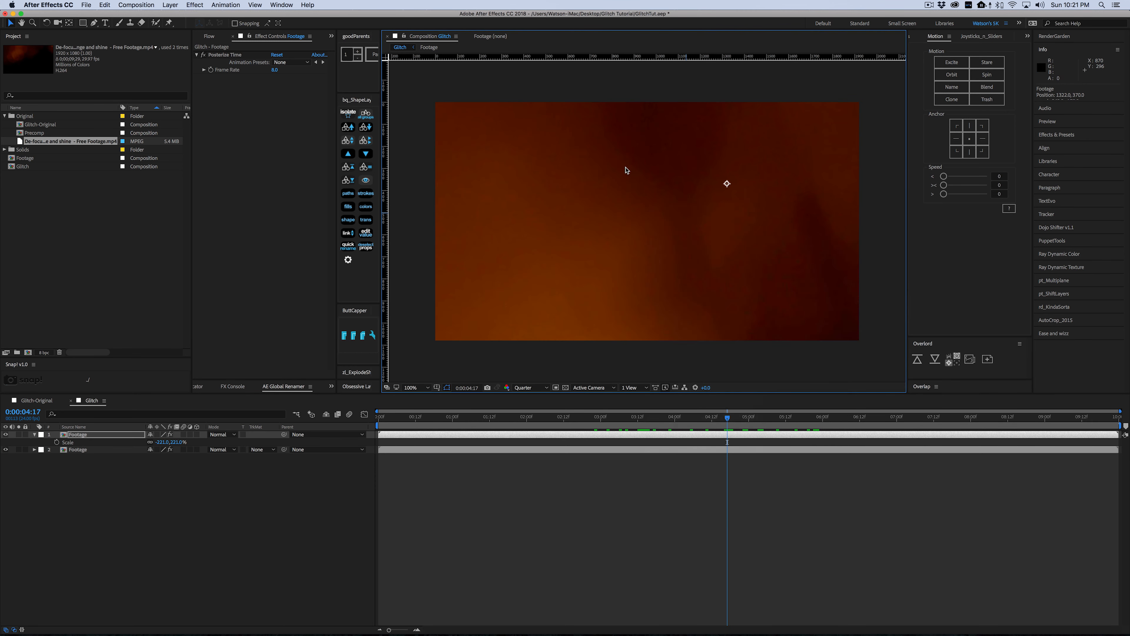
{"action": "right_click", "coordinate": [628, 170]}
{"action": "mouse_move", "coordinate": [681, 208]}
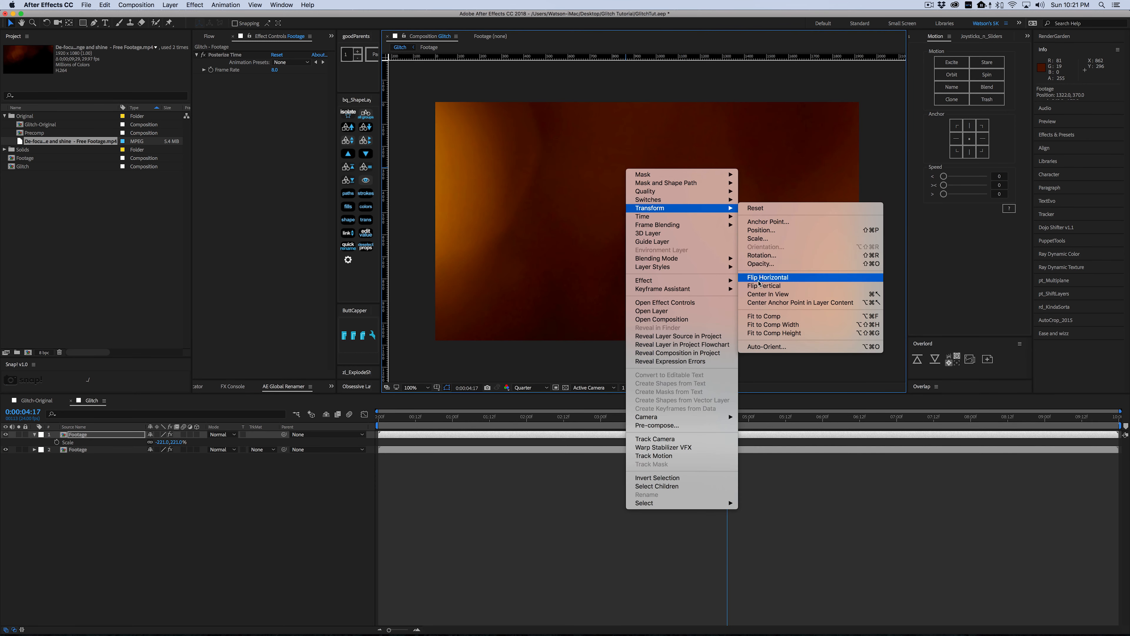
{"action": "left_click", "coordinate": [761, 286]}
Step: Reposition the flipped Footage copy to about 1806, 520, and hide that layer after checking it over time
{"action": "left_click_drag", "start_coordinate": [752, 196], "coordinate": [862, 228]}
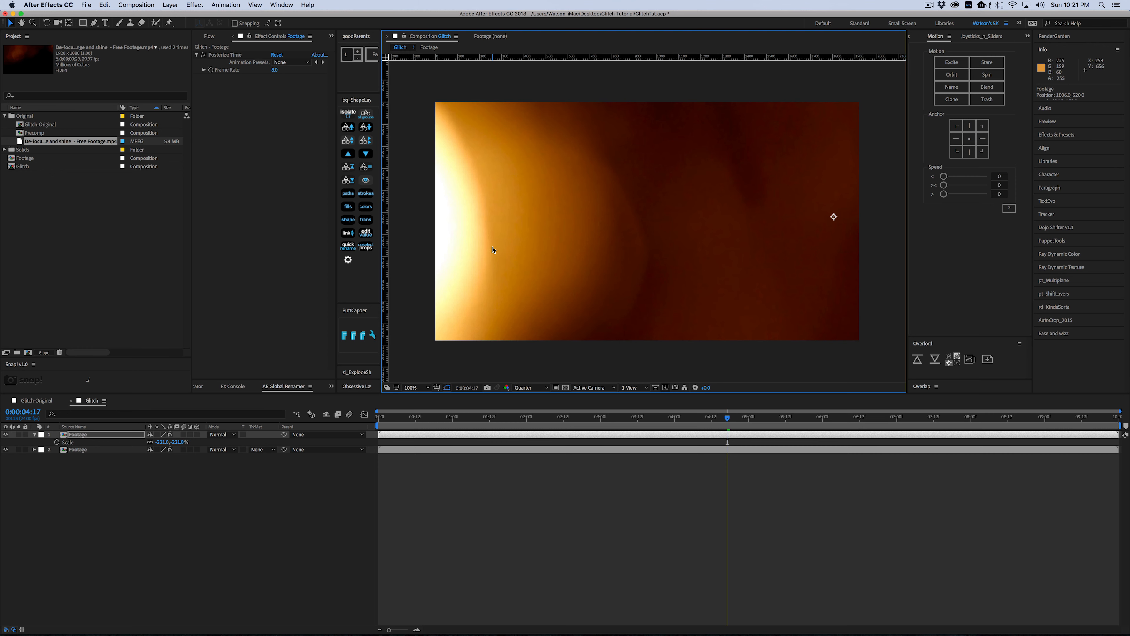
{"action": "left_click", "coordinate": [140, 517]}
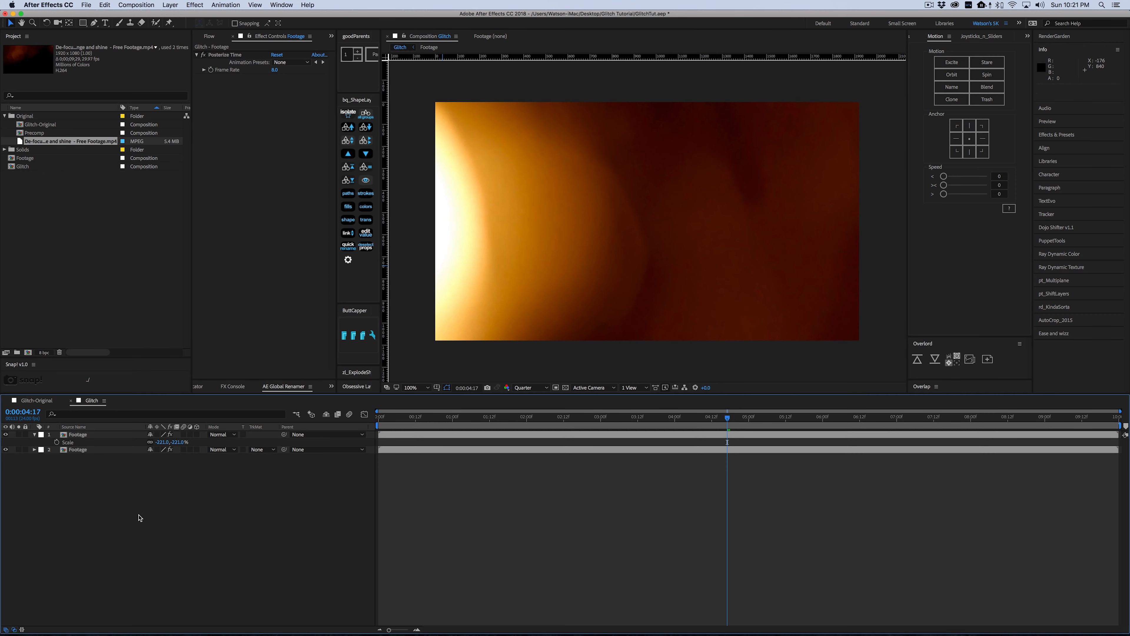
{"action": "left_click", "coordinate": [34, 435]}
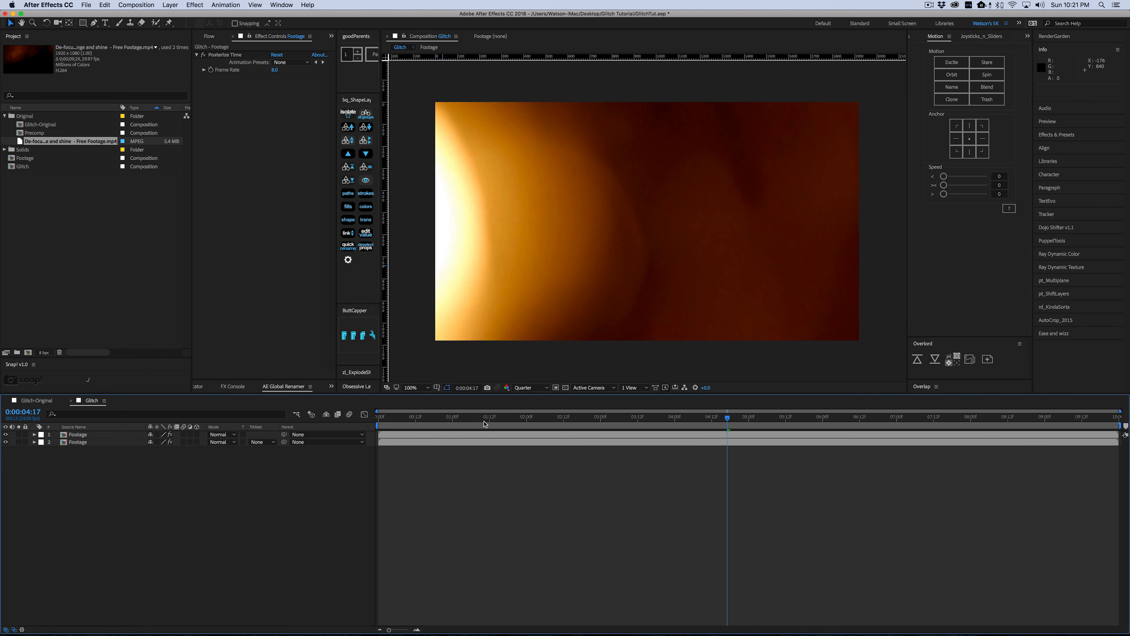
{"action": "left_click_drag", "start_coordinate": [400, 421], "coordinate": [484, 420]}
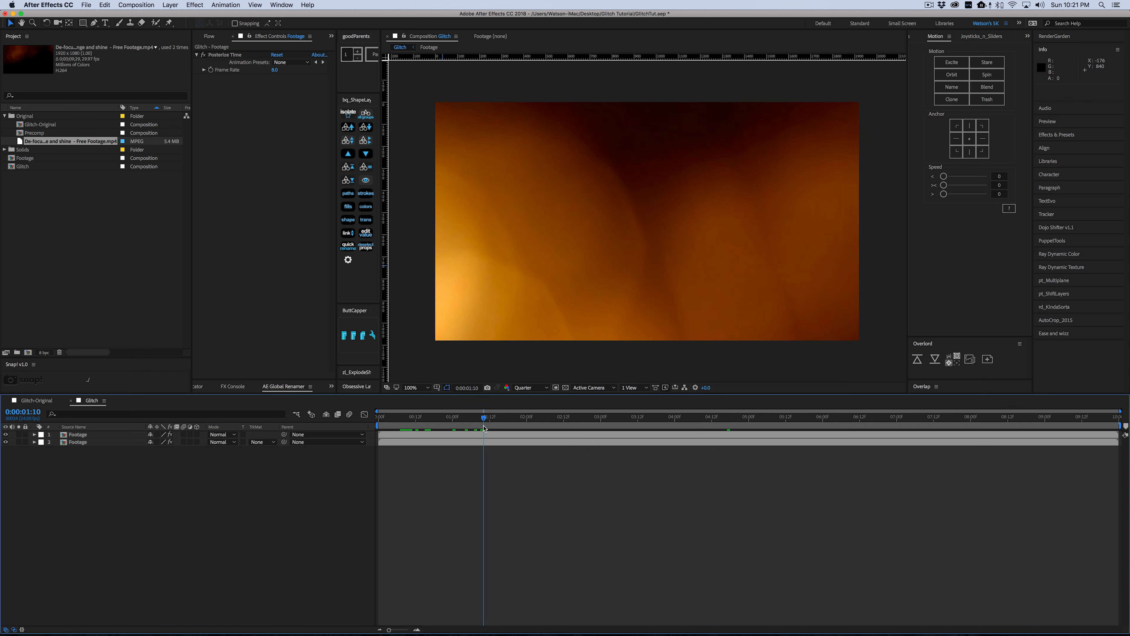
{"action": "left_click", "coordinate": [6, 434]}
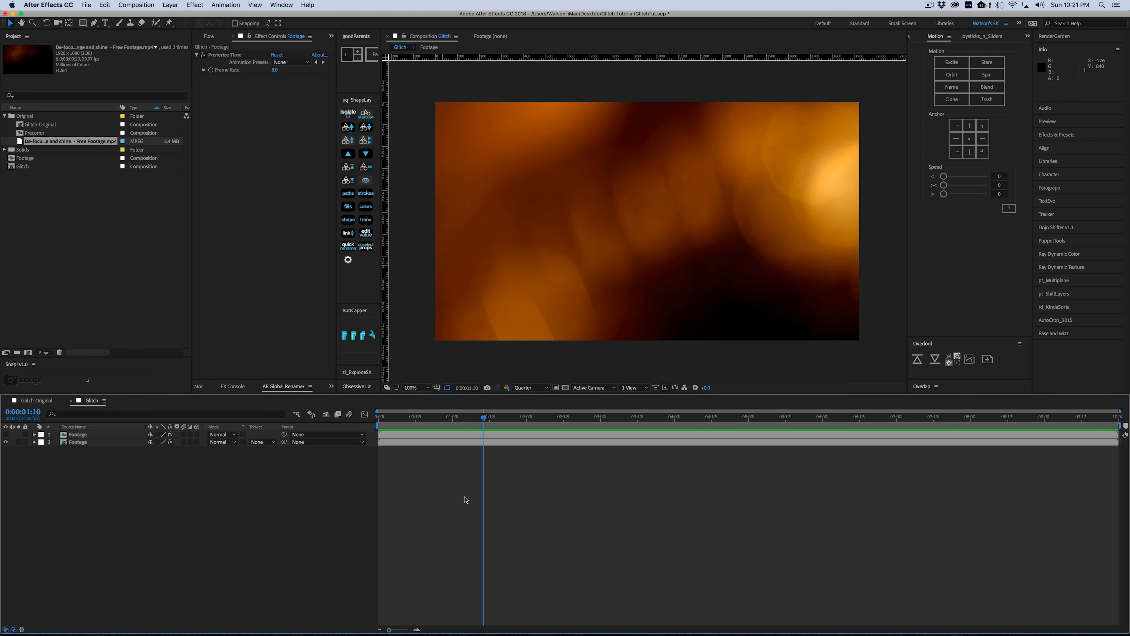
Step: Draw a thin horizontal purple rectangle as a new shape layer overlapping the composition's left edge, and shift it slightly left
{"action": "key", "text": "q"}
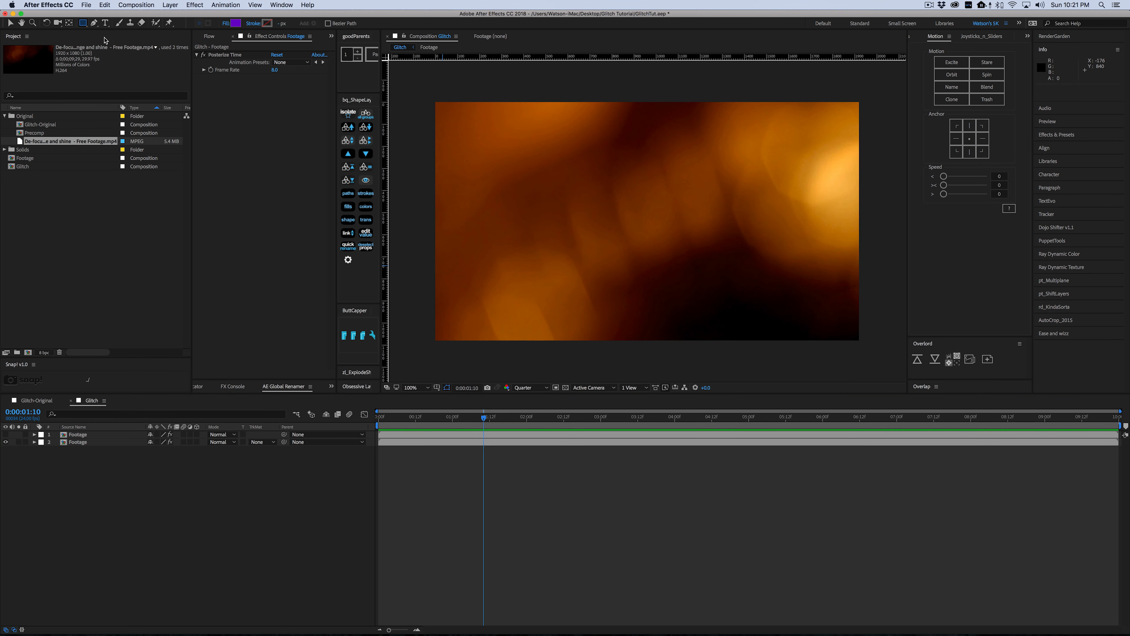
{"action": "left_click_drag", "start_coordinate": [421, 167], "coordinate": [638, 195]}
{"action": "key", "text": "v"}
{"action": "left_click_drag", "start_coordinate": [496, 184], "coordinate": [484, 184]}
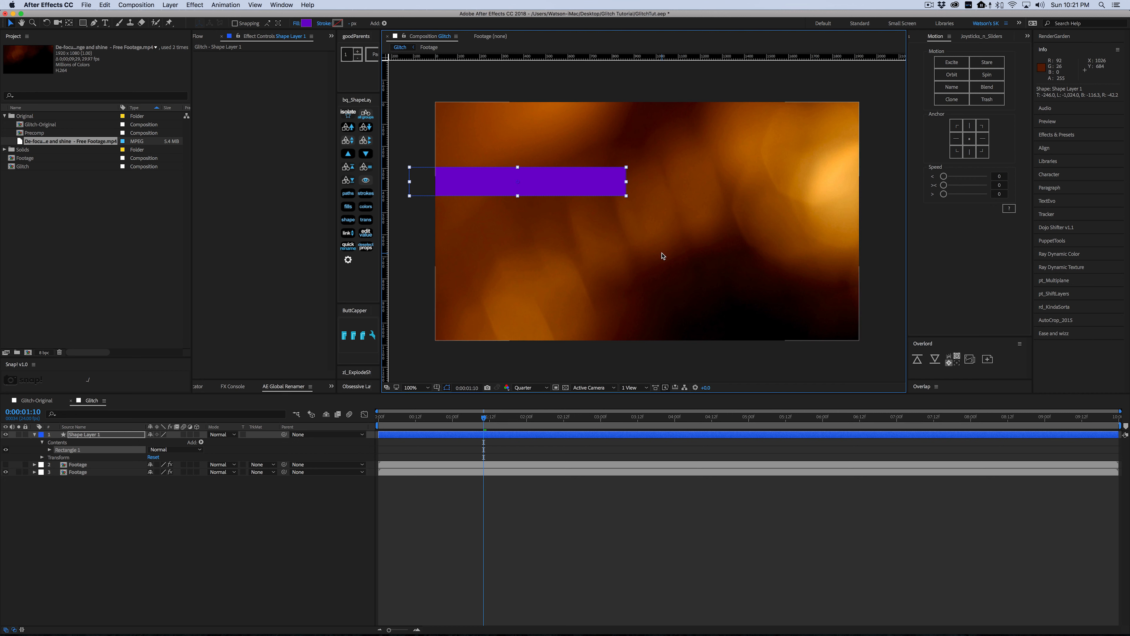
Step: Solo Shape Layer 1 and nudge its purple bar slightly right, with the Rectangle 1 properties expanded
{"action": "key", "text": "Page_Up"}
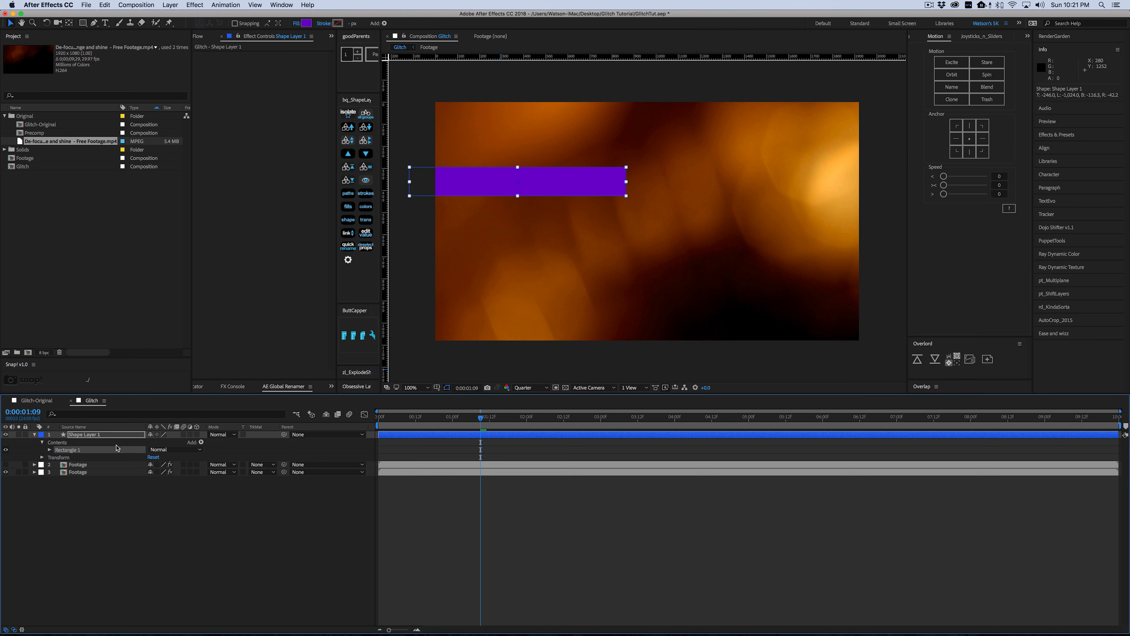
{"action": "left_click", "coordinate": [18, 434]}
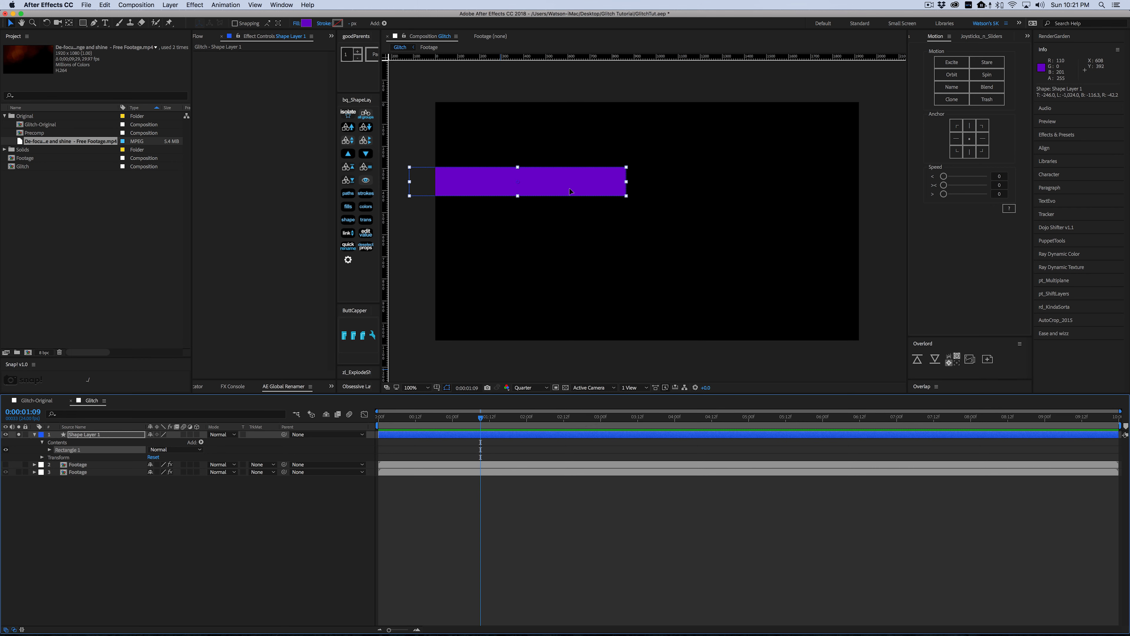
{"action": "left_click_drag", "start_coordinate": [570, 191], "coordinate": [572, 192]}
{"action": "left_click", "coordinate": [462, 423]}
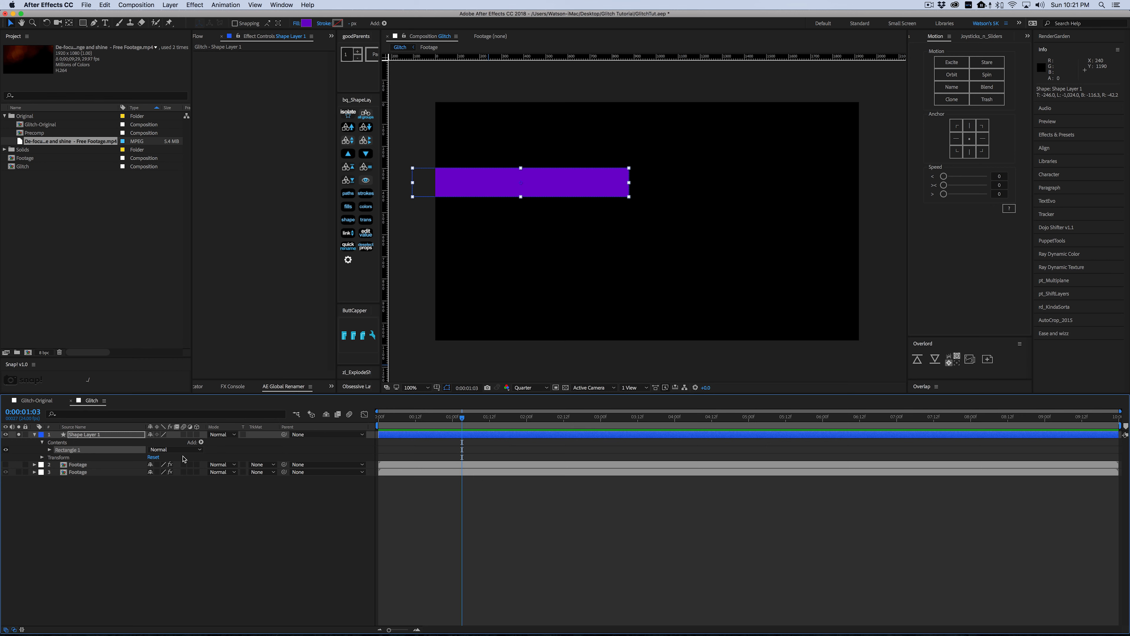
{"action": "left_click", "coordinate": [49, 450]}
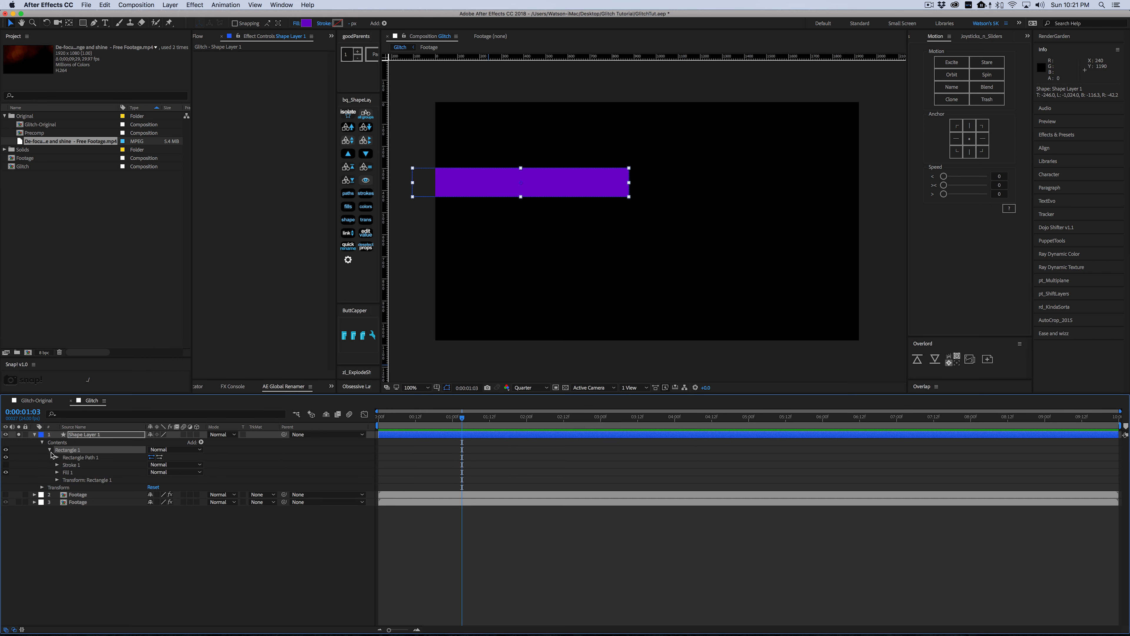
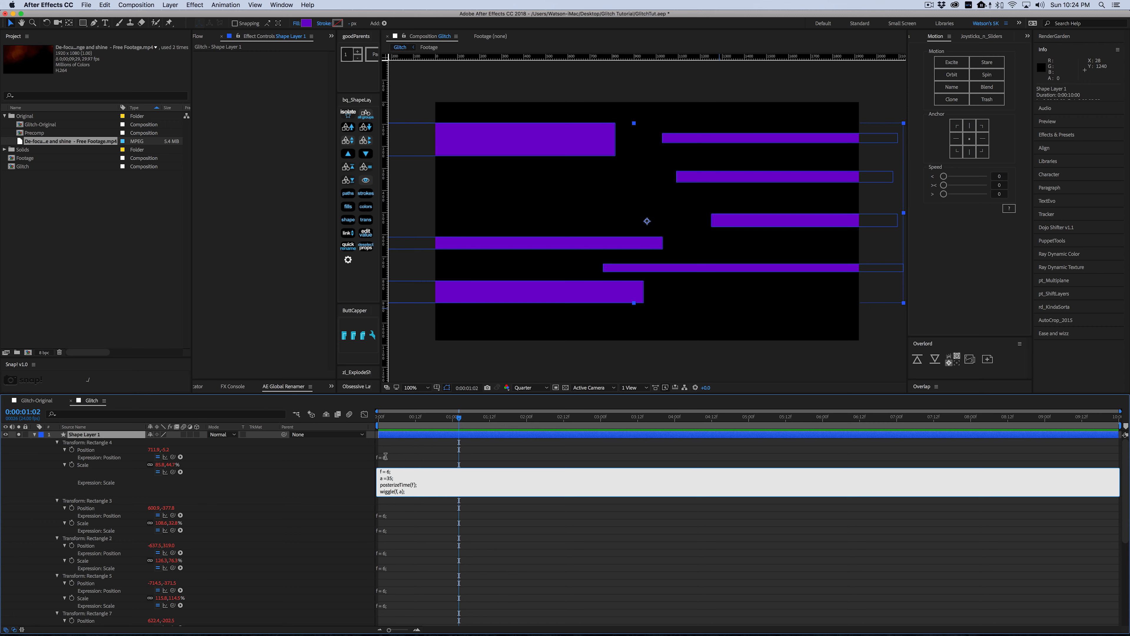
Step: Vary the Position wiggle expressions: set frequency 7 for Rectangle 4, and frequency 8 with amplitude 250 for Rectangle 2
{"action": "left_click", "coordinate": [385, 456]}
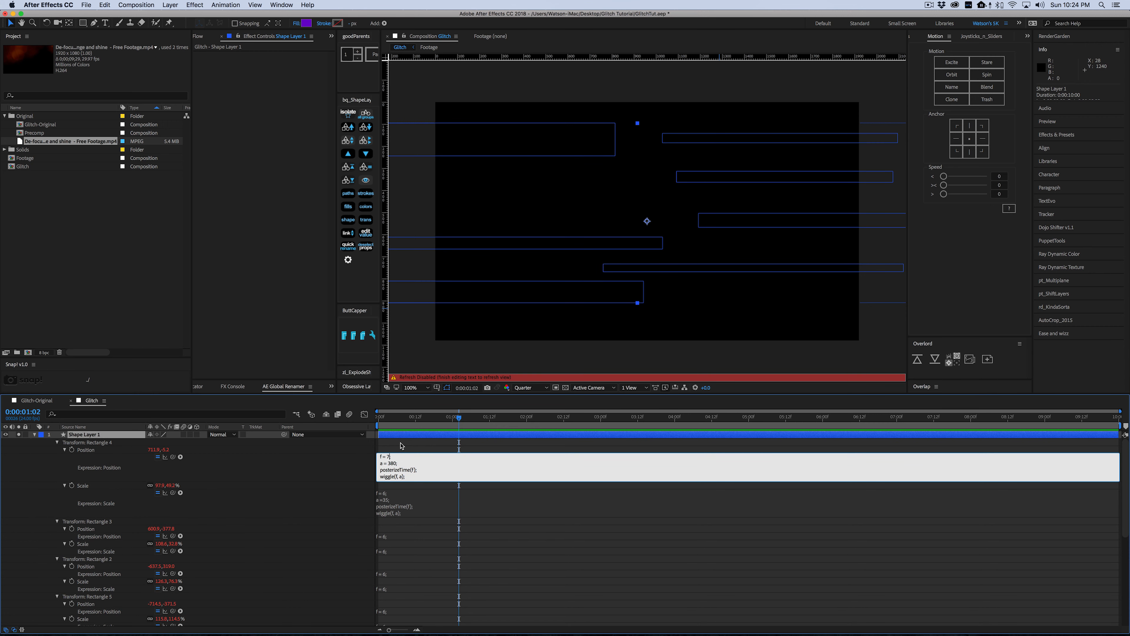
{"action": "left_click", "coordinate": [402, 445]}
{"action": "left_click", "coordinate": [401, 573]}
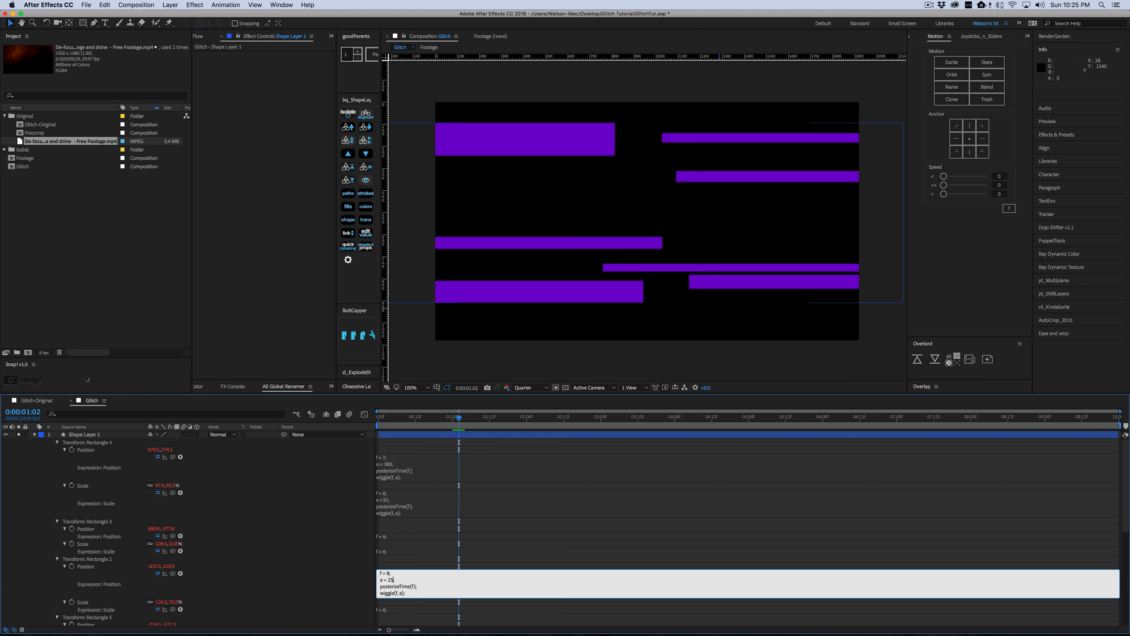
{"action": "key", "text": "KP_Enter"}
Step: Adjust the wiggle frequency in Rectangle 7's Scale expression and set its amplitude to 25
{"action": "scroll", "coordinate": [386, 571], "scroll_direction": "down", "scroll_amount": 5}
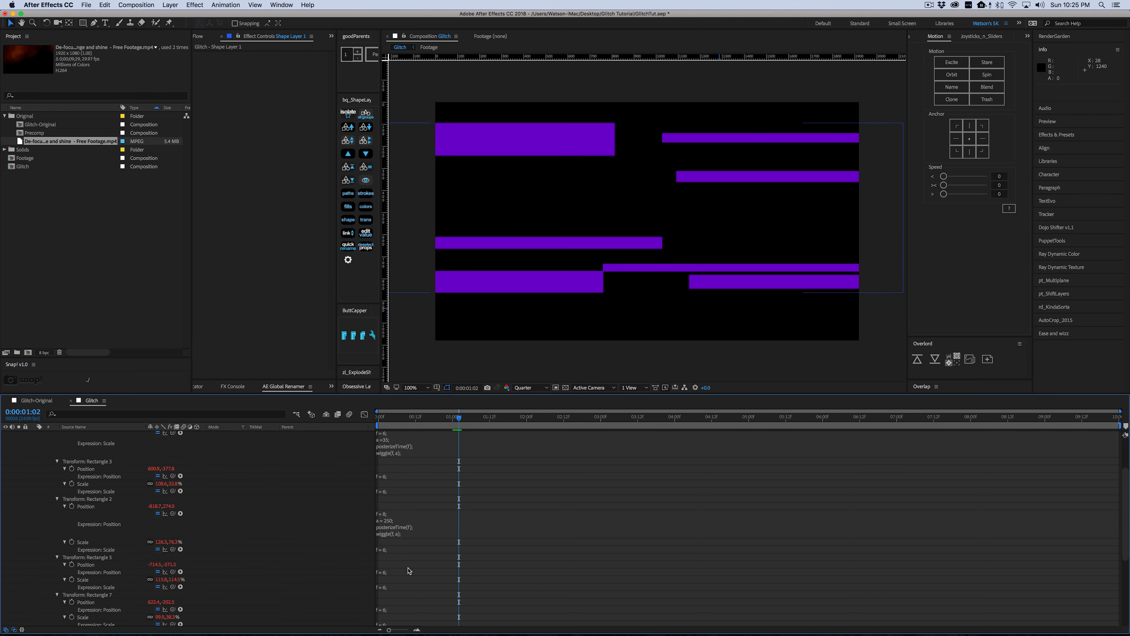
{"action": "left_click", "coordinate": [386, 566]}
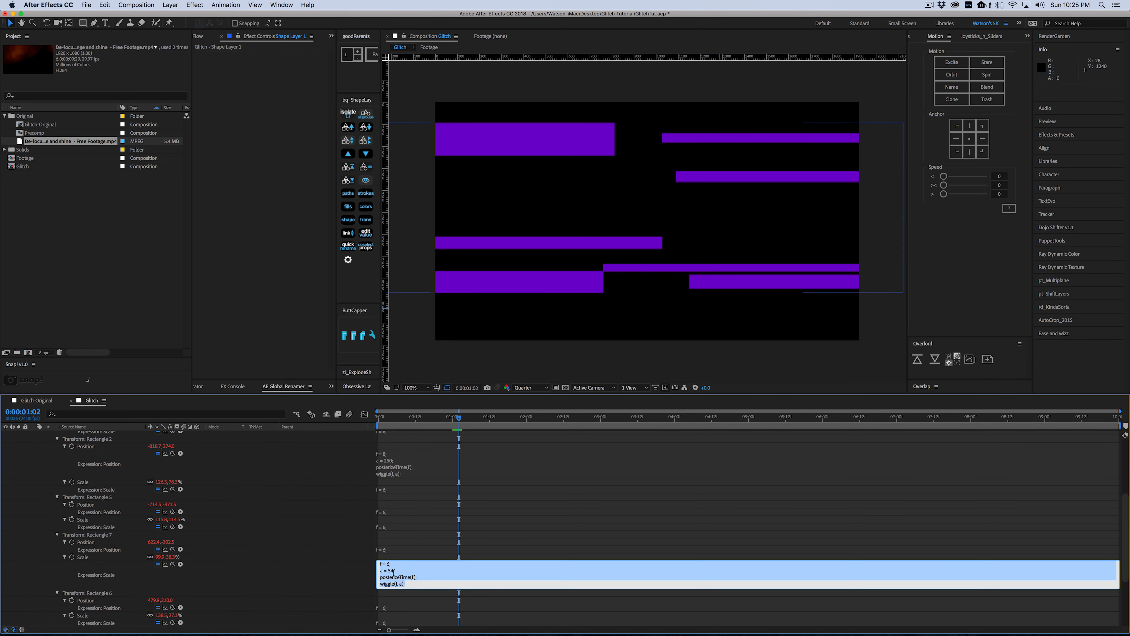
{"action": "left_click", "coordinate": [405, 570]}
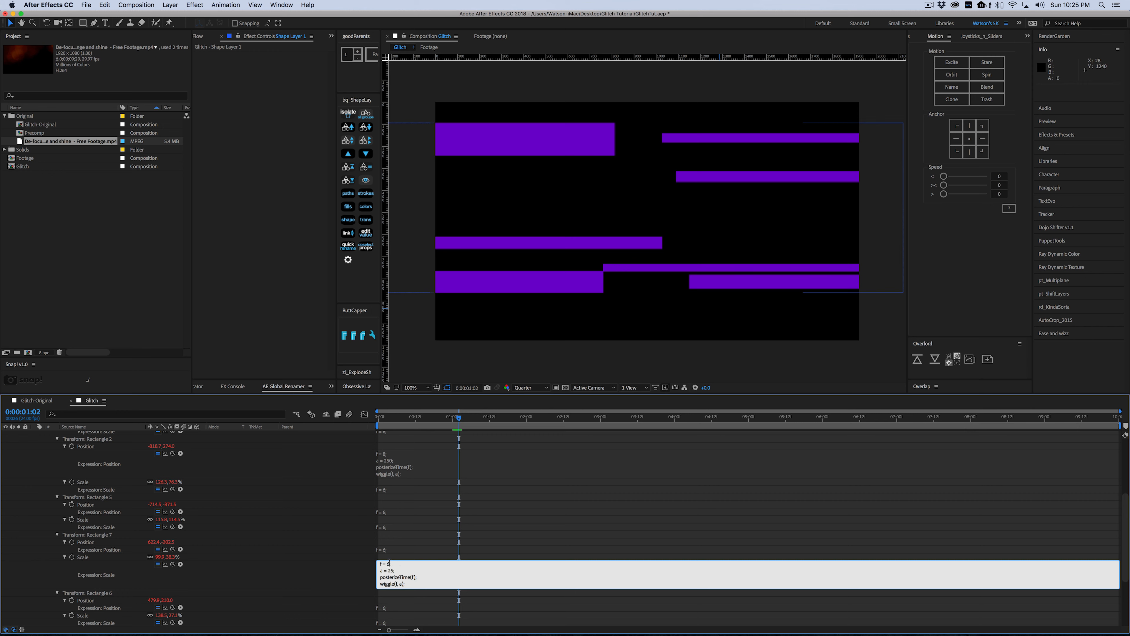
{"action": "key", "text": "KP_Enter"}
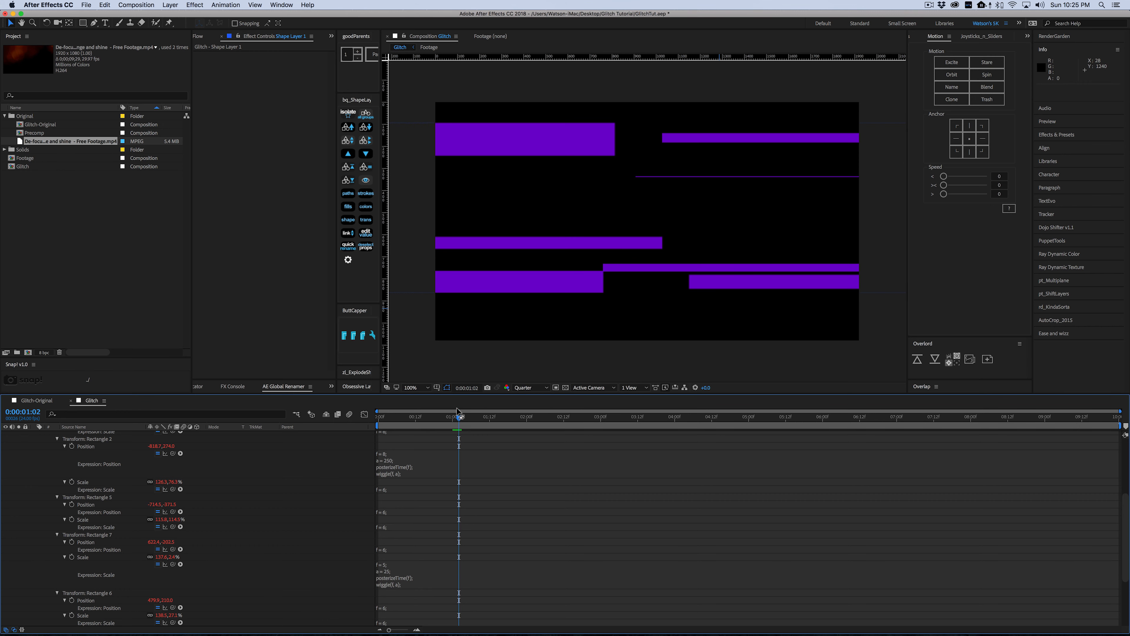
Step: Preview the wiggling bars from the start of the composition
{"action": "key", "text": "Home"}
{"action": "key", "text": "space"}
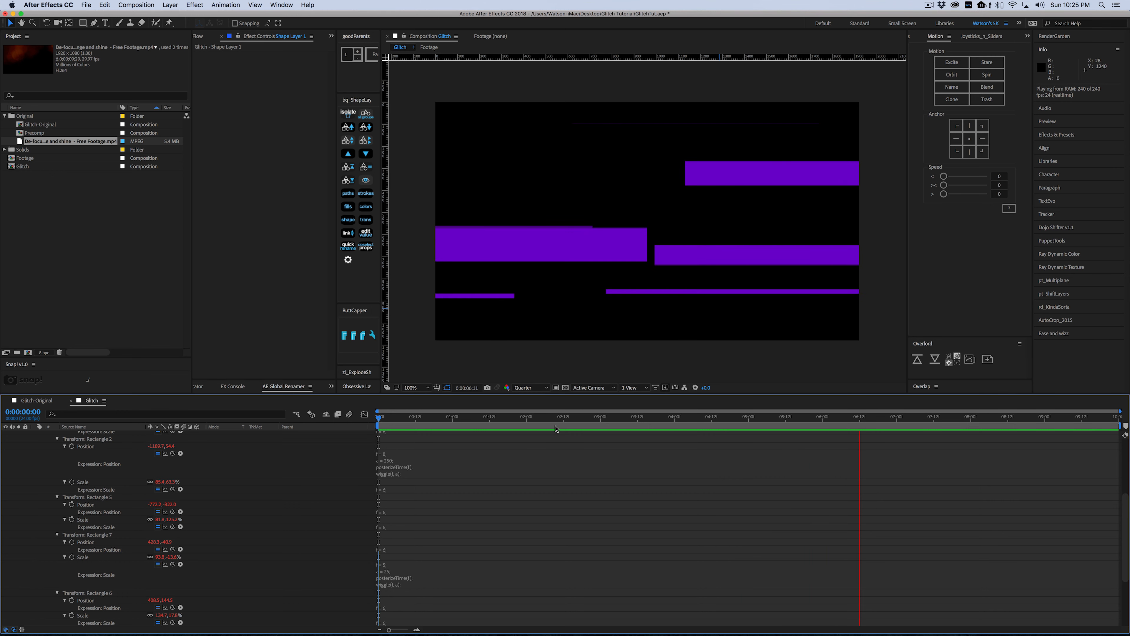
{"action": "key", "text": "space"}
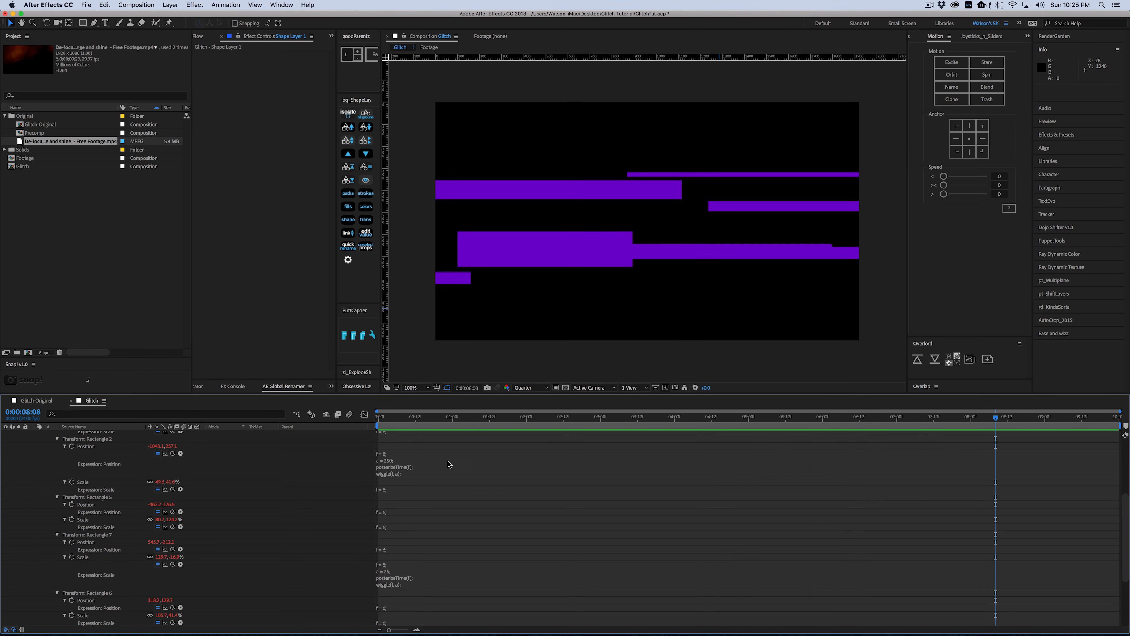
Step: Collapse the shape layer's properties and rename the layer Footage MATTE
{"action": "scroll", "coordinate": [267, 490], "scroll_direction": "up", "scroll_amount": 5}
{"action": "left_click", "coordinate": [35, 434]}
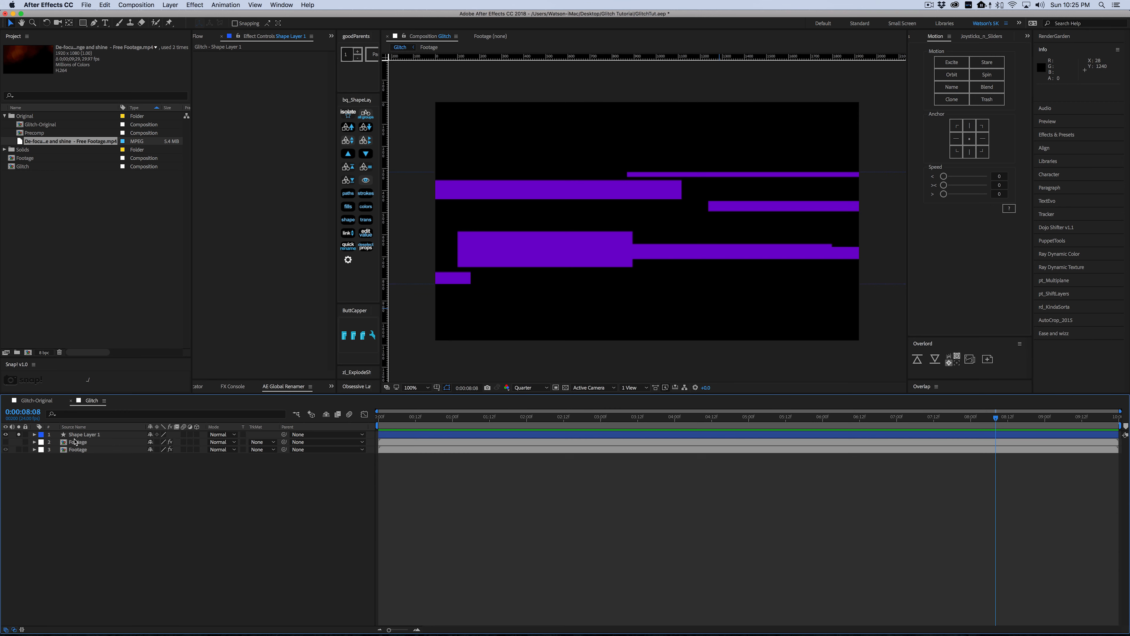
{"action": "left_click", "coordinate": [84, 434]}
{"action": "key", "text": "Return"}
{"action": "type", "text": "Footage MATTE"}
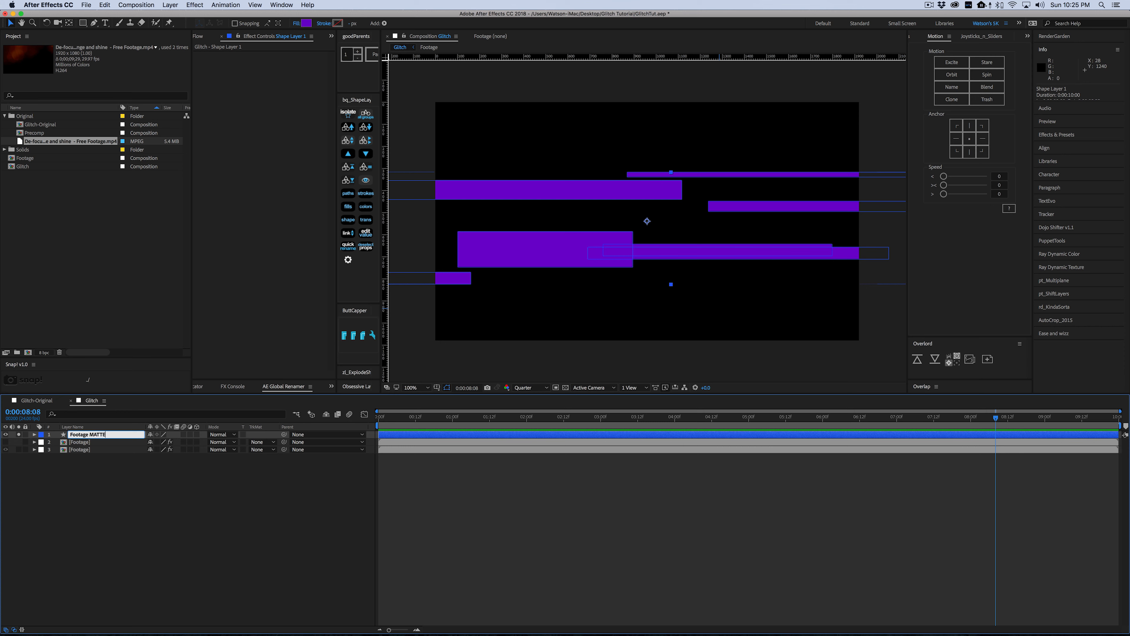
{"action": "key", "text": "Return"}
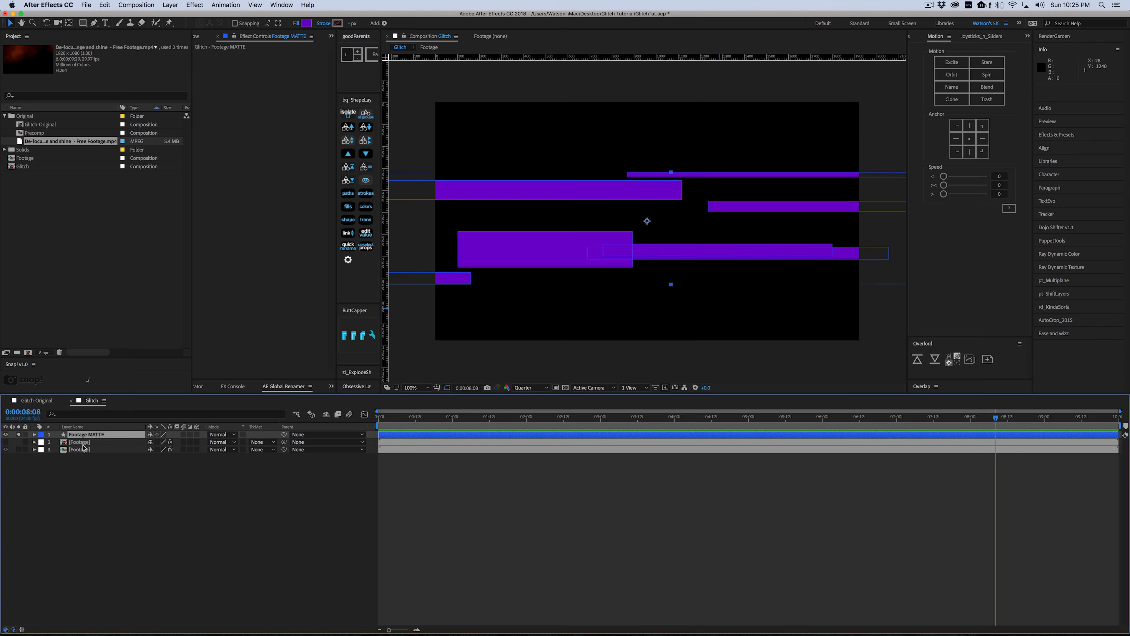
Step: Unsolo Footage MATTE and apply it as an alpha matte to the upper Footage layer
{"action": "left_click", "coordinate": [83, 442]}
{"action": "left_click", "coordinate": [18, 434]}
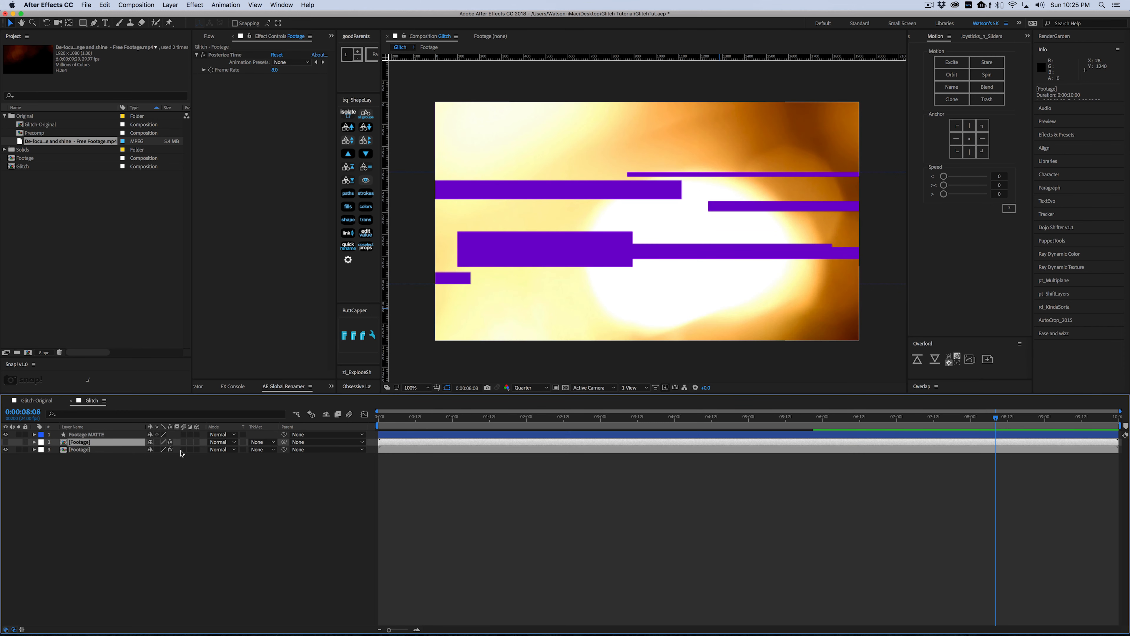
{"action": "left_click", "coordinate": [262, 442]}
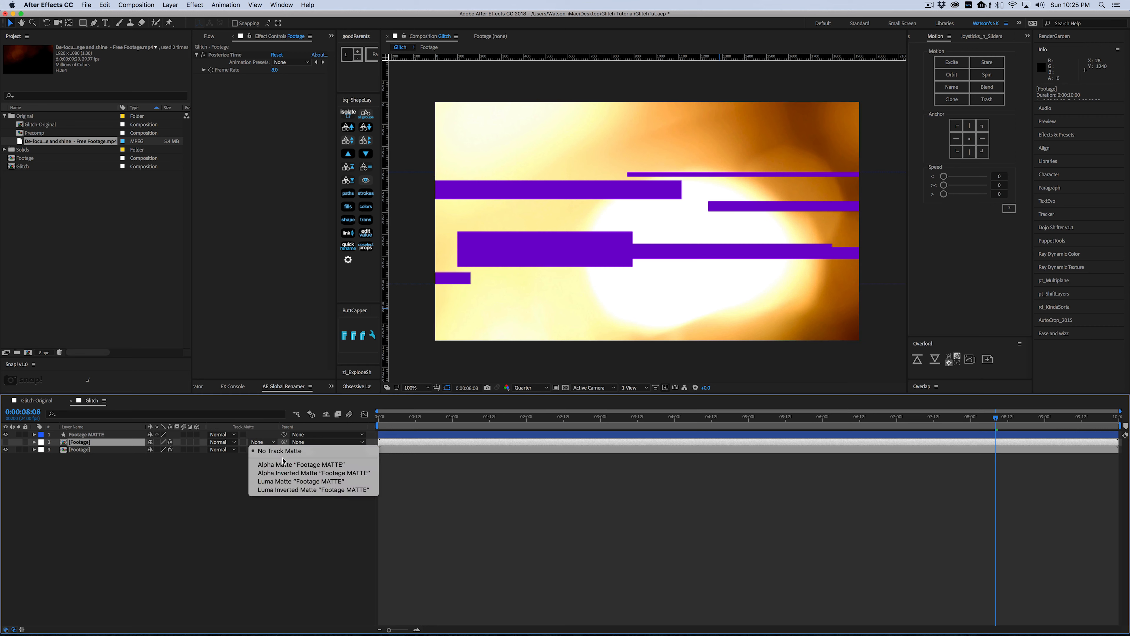
{"action": "left_click", "coordinate": [283, 464]}
Step: Check playback near the start and make the matted Footage layer visible again
{"action": "left_click", "coordinate": [412, 419]}
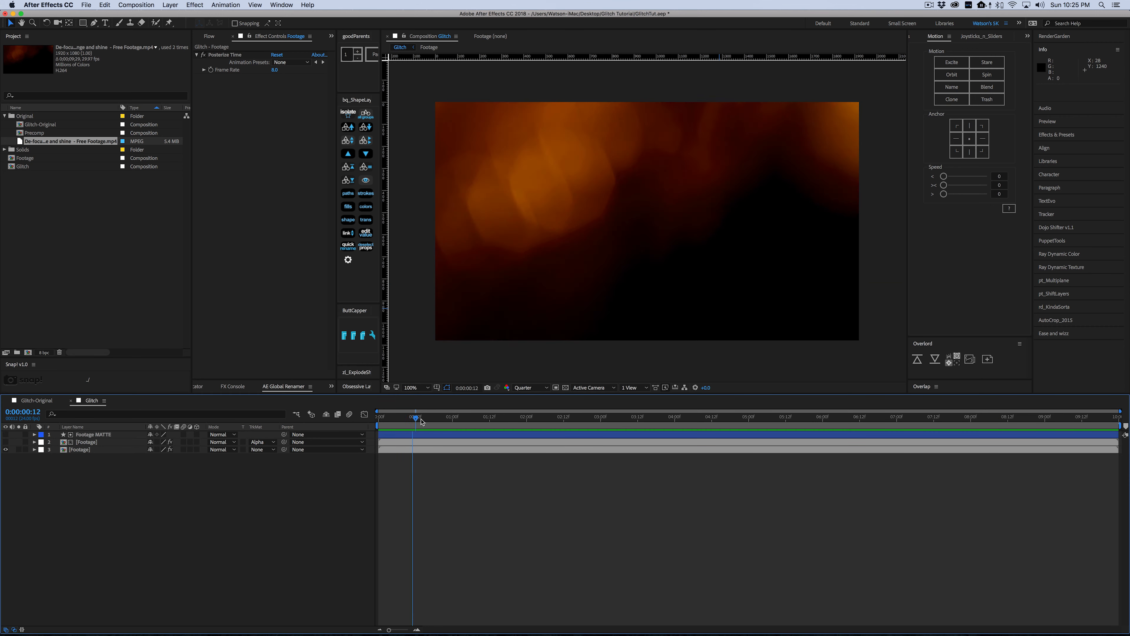
{"action": "key", "text": "space"}
{"action": "key", "text": "space"}
{"action": "key", "text": "Home"}
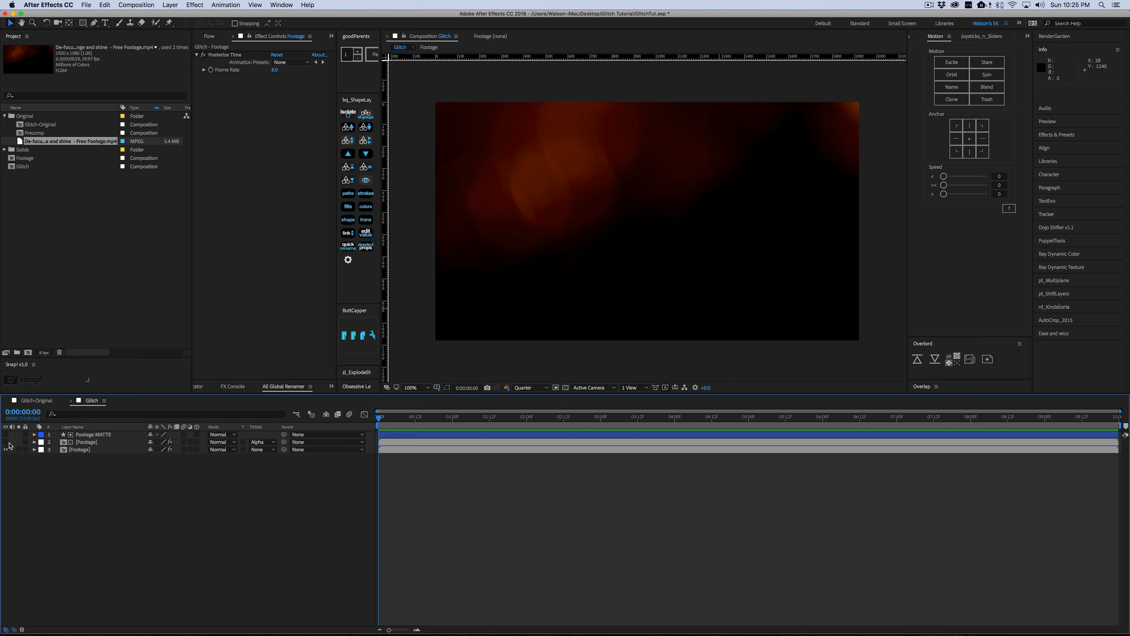
{"action": "left_click", "coordinate": [6, 442]}
Step: Preview the matted footage bars over the base footage from several points in the timeline
{"action": "left_click_drag", "start_coordinate": [400, 420], "coordinate": [455, 420]}
{"action": "key", "text": "space"}
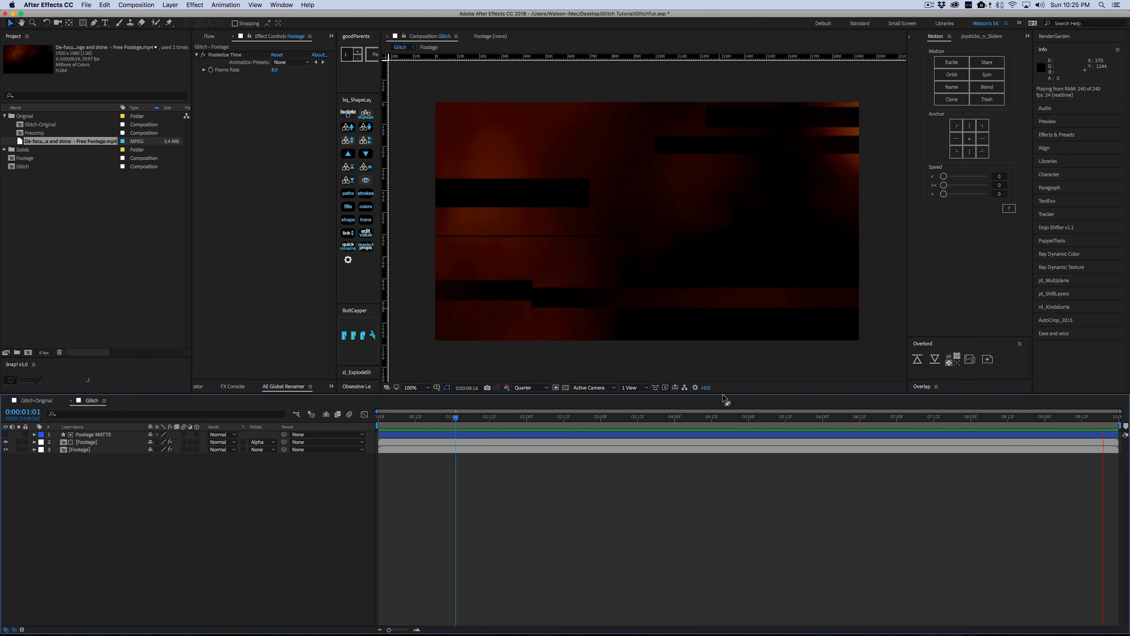
{"action": "left_click", "coordinate": [1094, 417]}
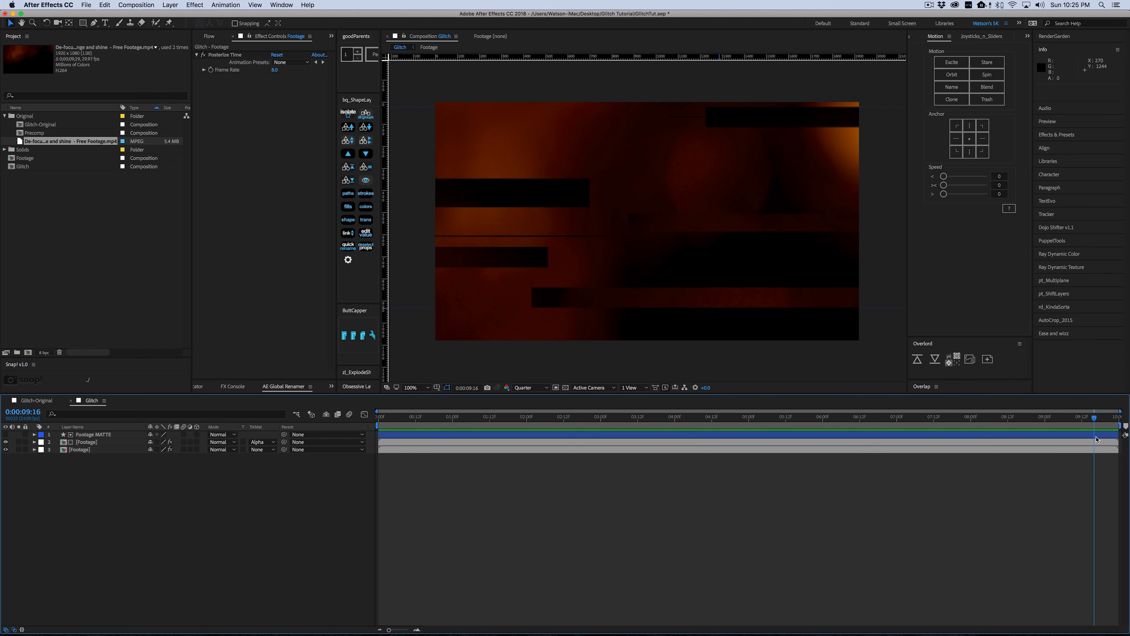
{"action": "key", "text": "space"}
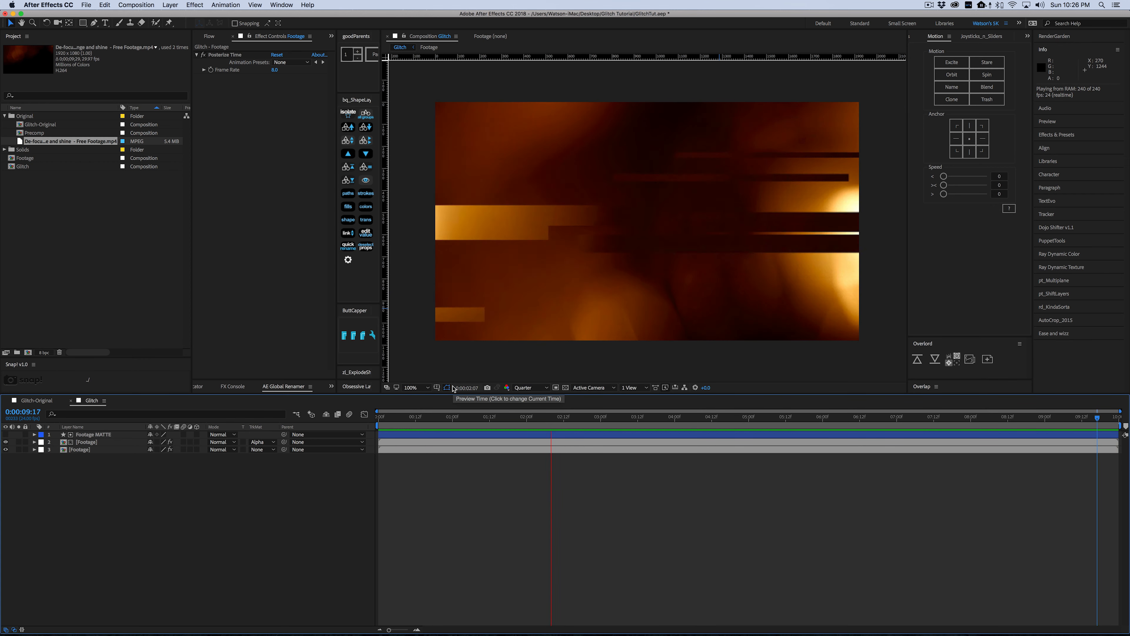
Step: Examine the null and the Pixelate layer's CC Ball Action settings in Glitch-Original, and return to the Glitch composition
{"action": "left_click", "coordinate": [490, 418]}
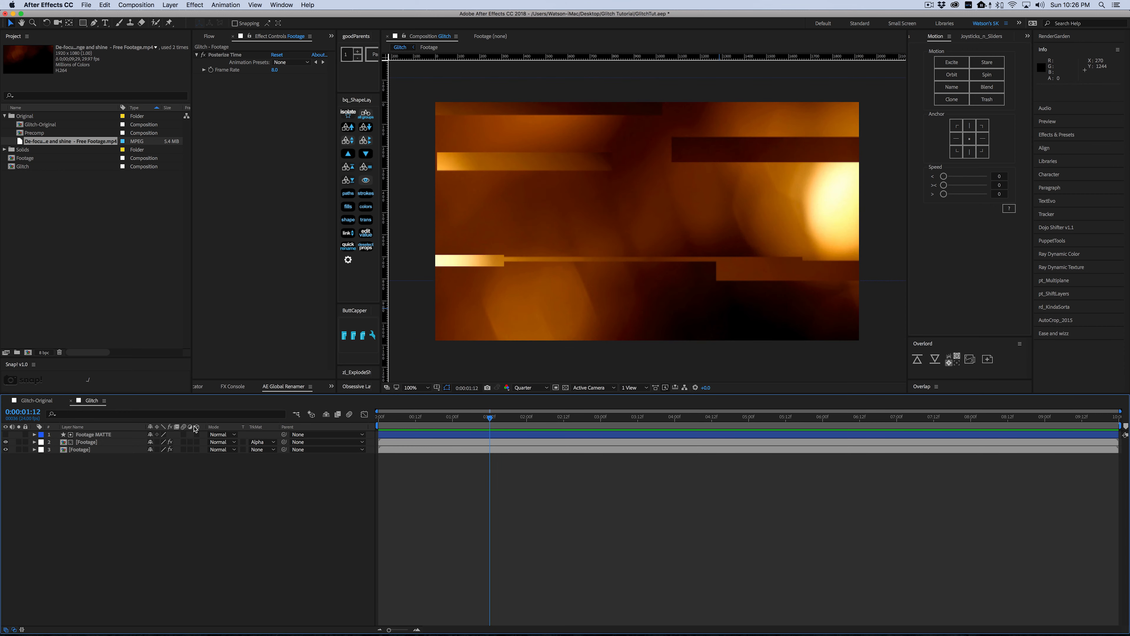
{"action": "left_click", "coordinate": [37, 400]}
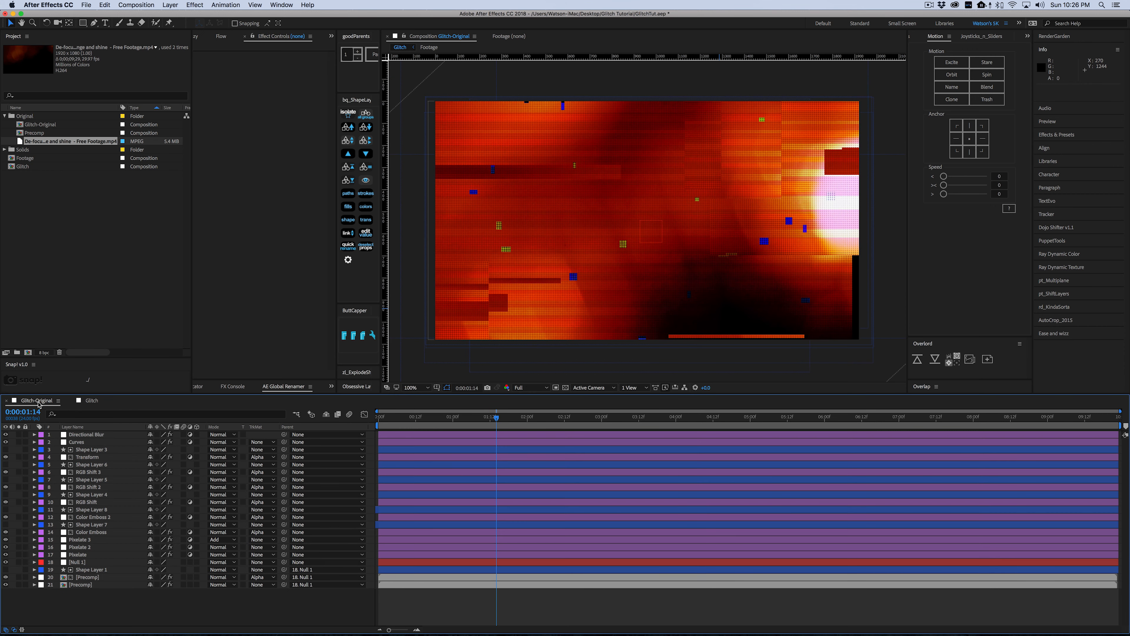
{"action": "left_click", "coordinate": [84, 562]}
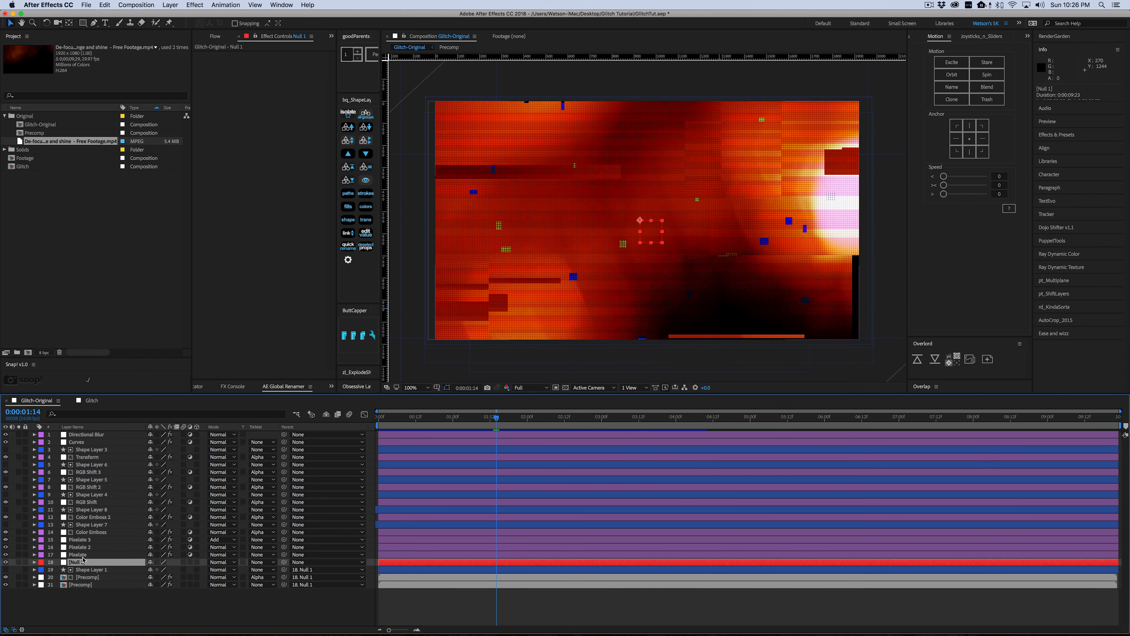
{"action": "left_click", "coordinate": [85, 554]}
{"action": "left_click", "coordinate": [92, 401]}
{"action": "left_click", "coordinate": [35, 401]}
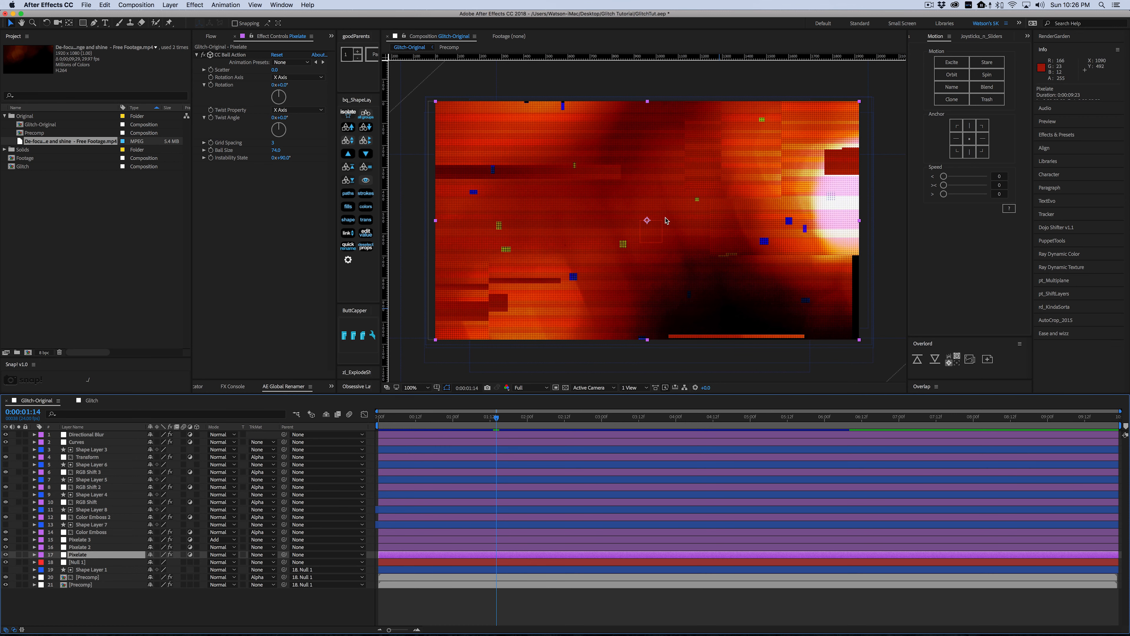
{"action": "left_click", "coordinate": [90, 404]}
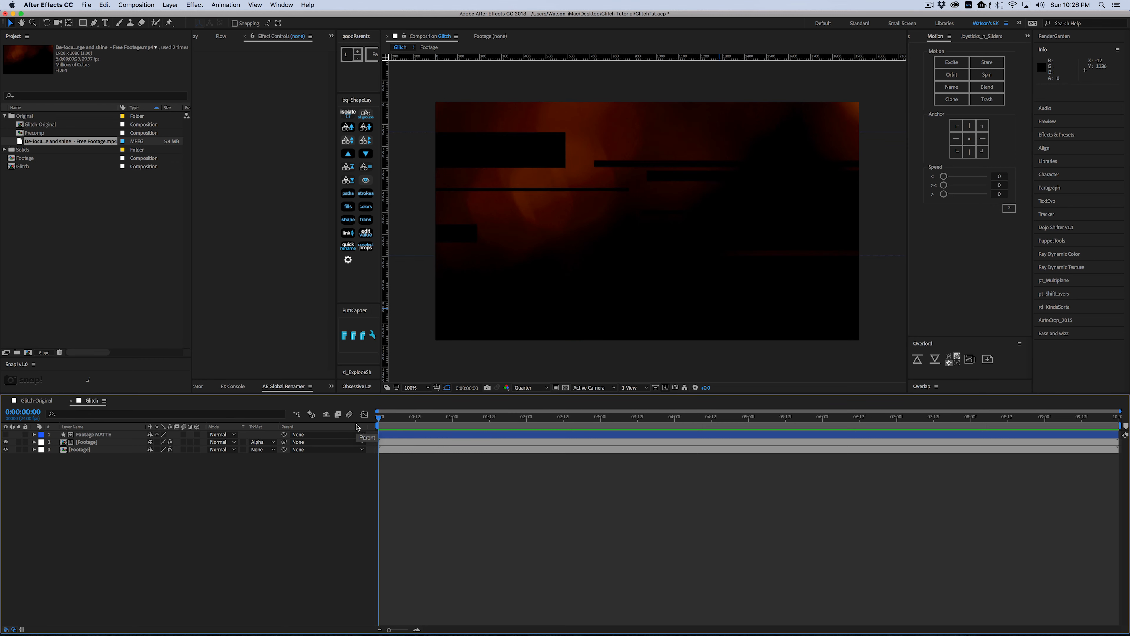
Step: Add an adjustment layer above all layers in the Glitch composition and name it Pixelate
{"action": "key", "text": "super+alt+y"}
{"action": "key", "text": "Return"}
{"action": "type", "text": "Pixelate"}
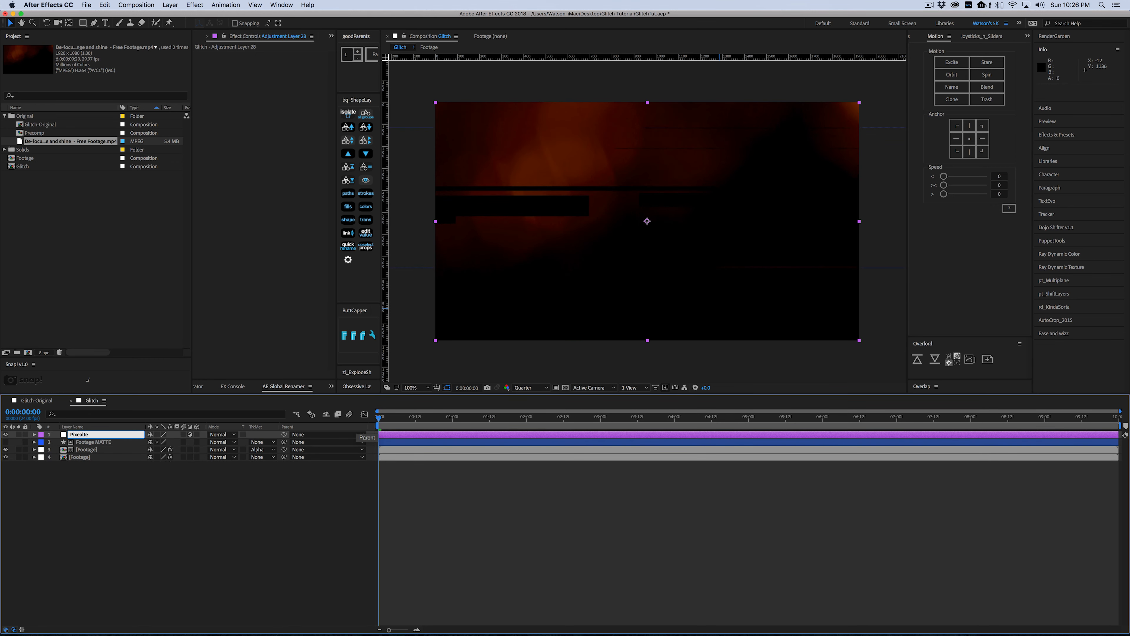
{"action": "key", "text": "Return"}
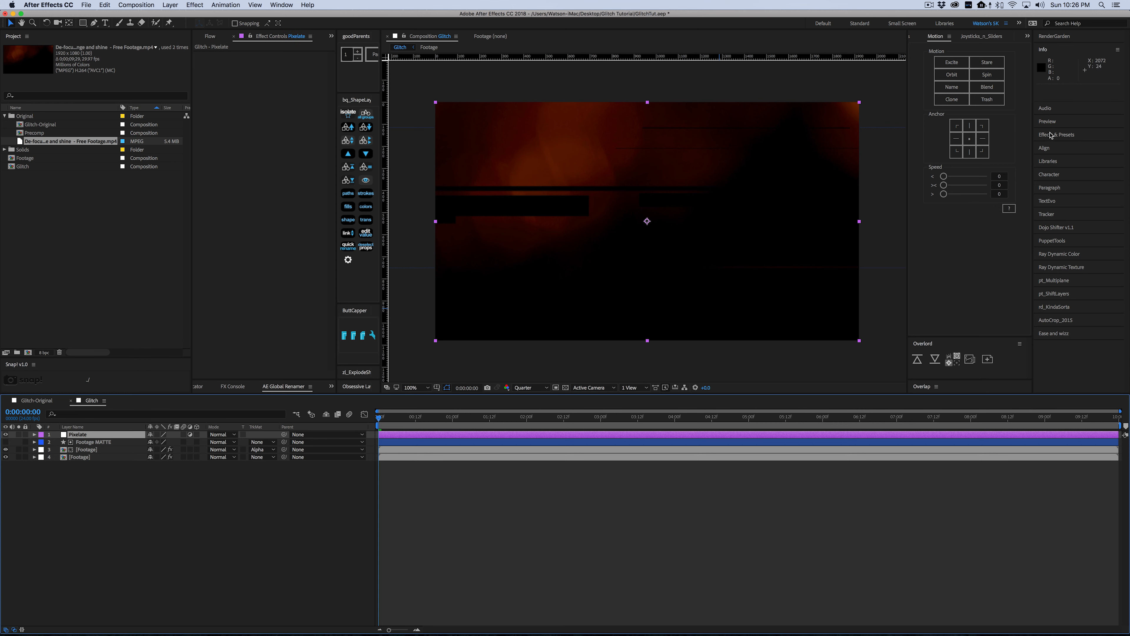
Step: Find the CC Ball Action effect and apply it to the Pixelate adjustment layer
{"action": "left_click", "coordinate": [1050, 135]}
{"action": "left_click", "coordinate": [1057, 100]}
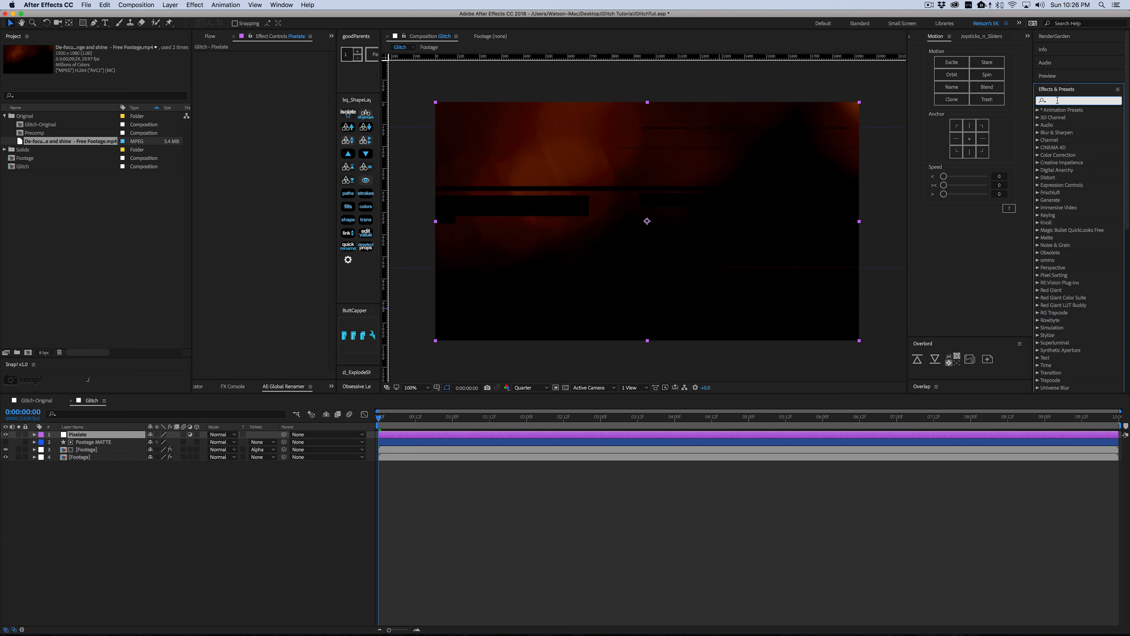
{"action": "type", "text": "CC ba"}
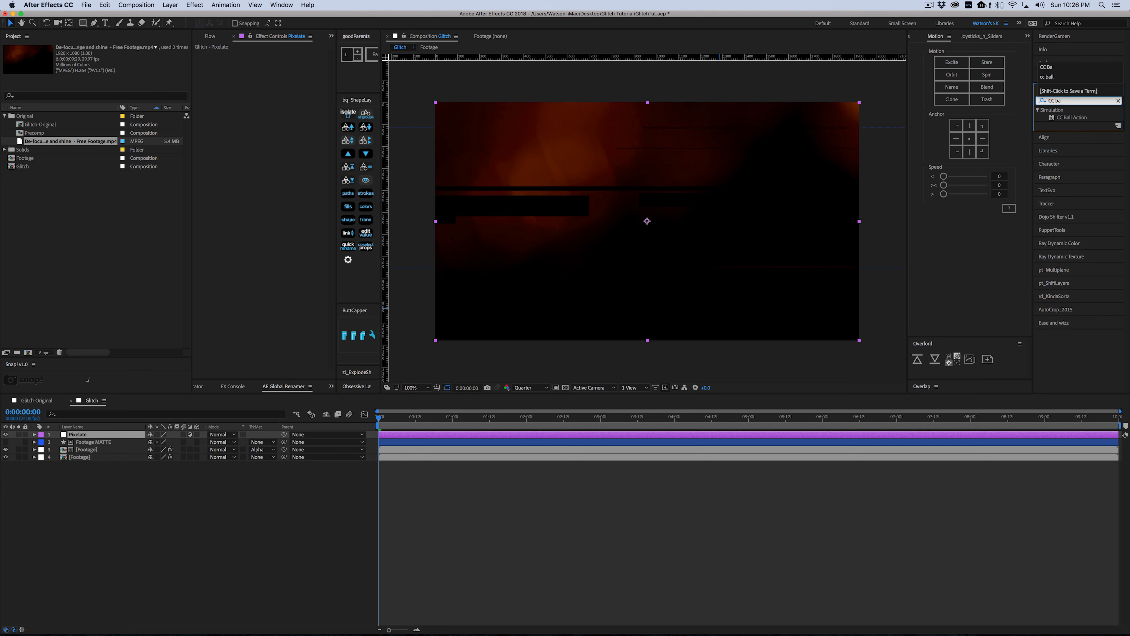
{"action": "key", "text": "Down"}
{"action": "key", "text": "Down"}
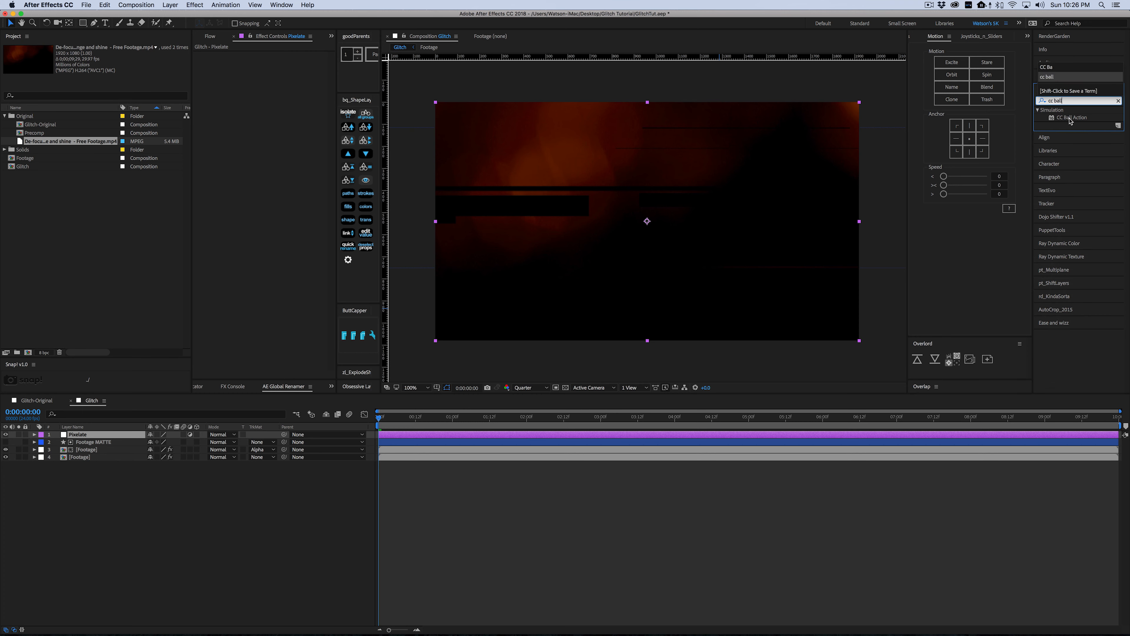
{"action": "left_click_drag", "start_coordinate": [1070, 119], "coordinate": [645, 219]}
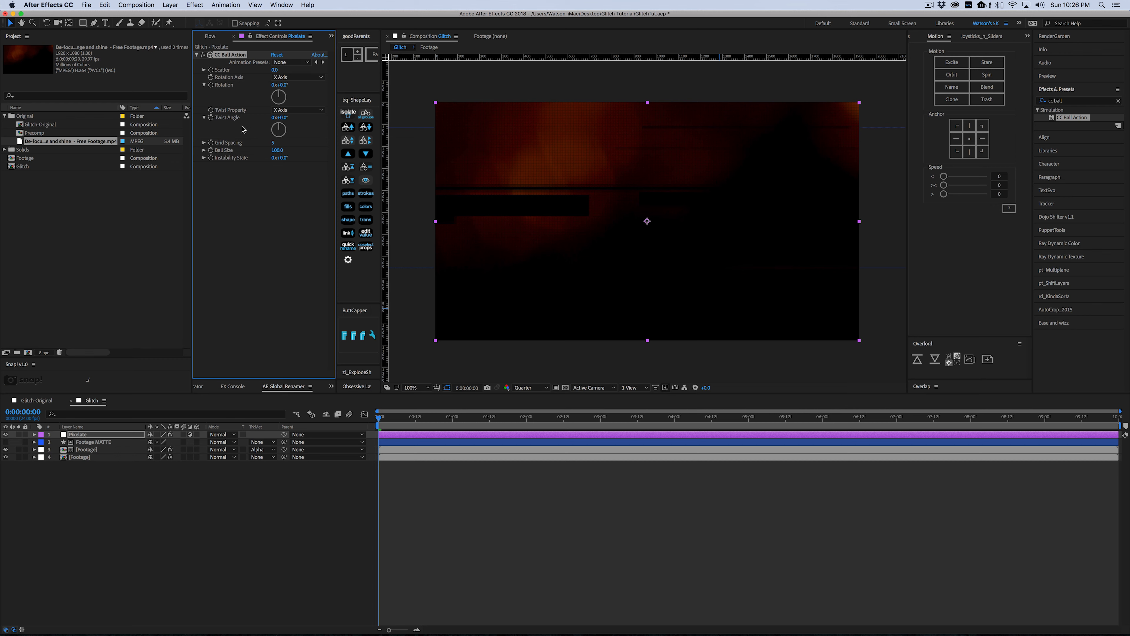
Step: Try CC Ball Action with Grid Spacing 29 and Ball Size 48, preview it, and reduce Grid Spacing to 7
{"action": "left_click_drag", "start_coordinate": [273, 145], "coordinate": [326, 137]}
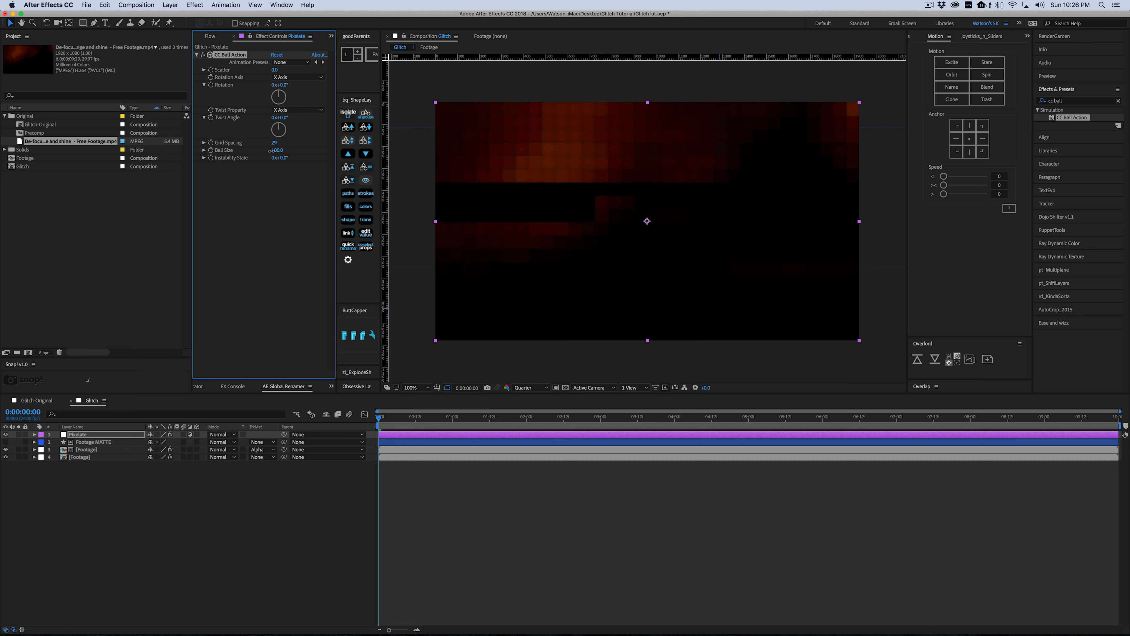
{"action": "left_click_drag", "start_coordinate": [258, 152], "coordinate": [254, 152]}
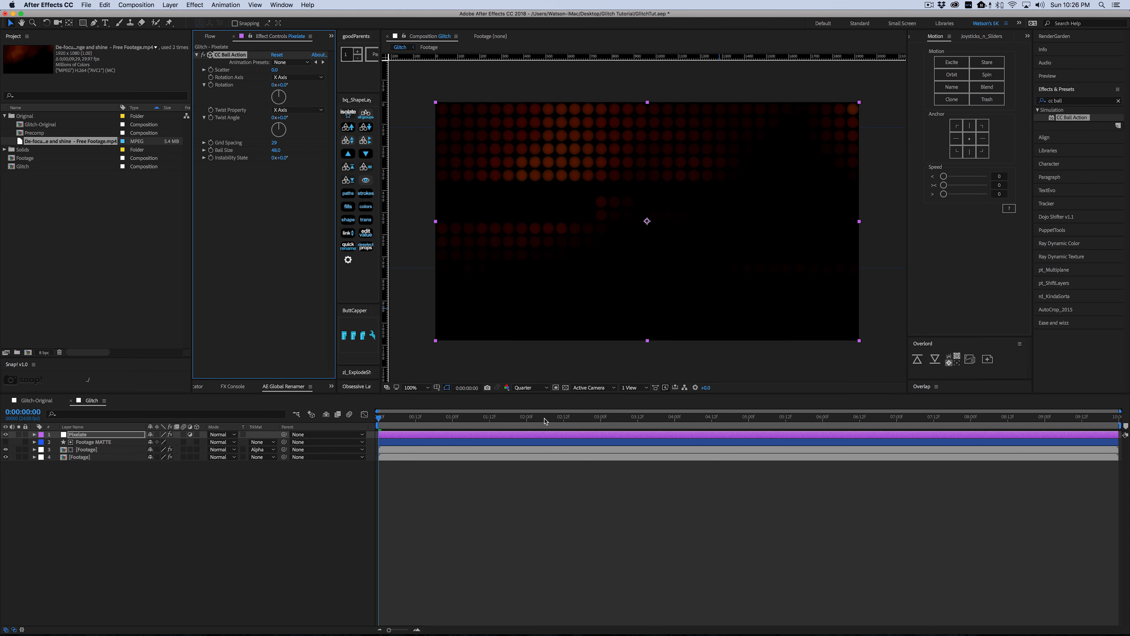
{"action": "left_click_drag", "start_coordinate": [546, 422], "coordinate": [715, 420]}
{"action": "key", "text": "space"}
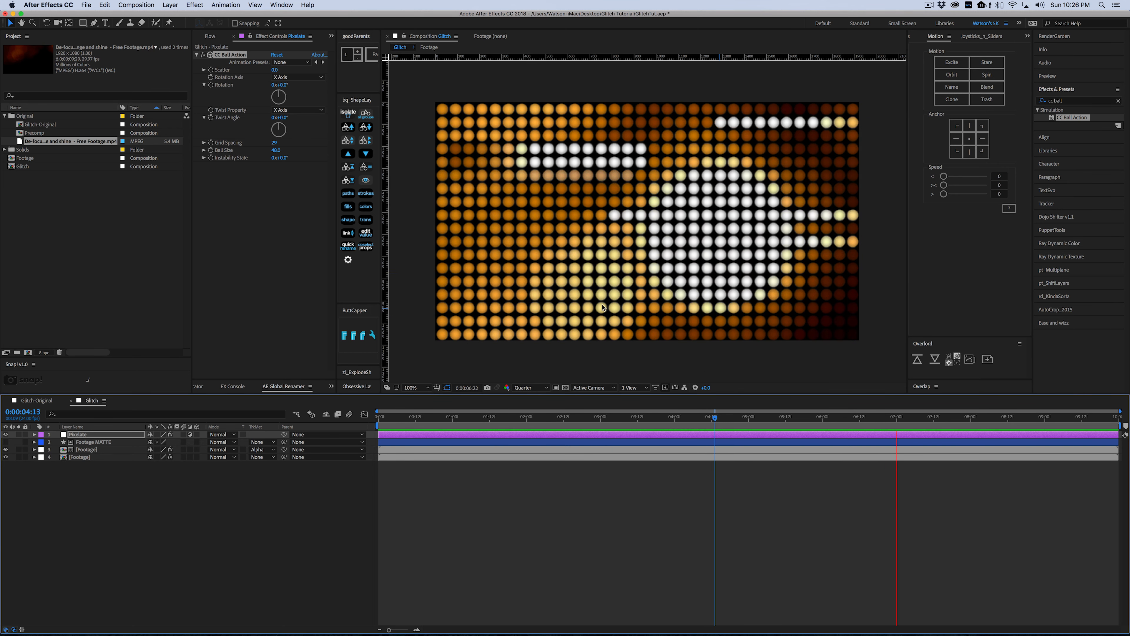
{"action": "key", "text": "space"}
{"action": "left_click_drag", "start_coordinate": [273, 147], "coordinate": [264, 144]}
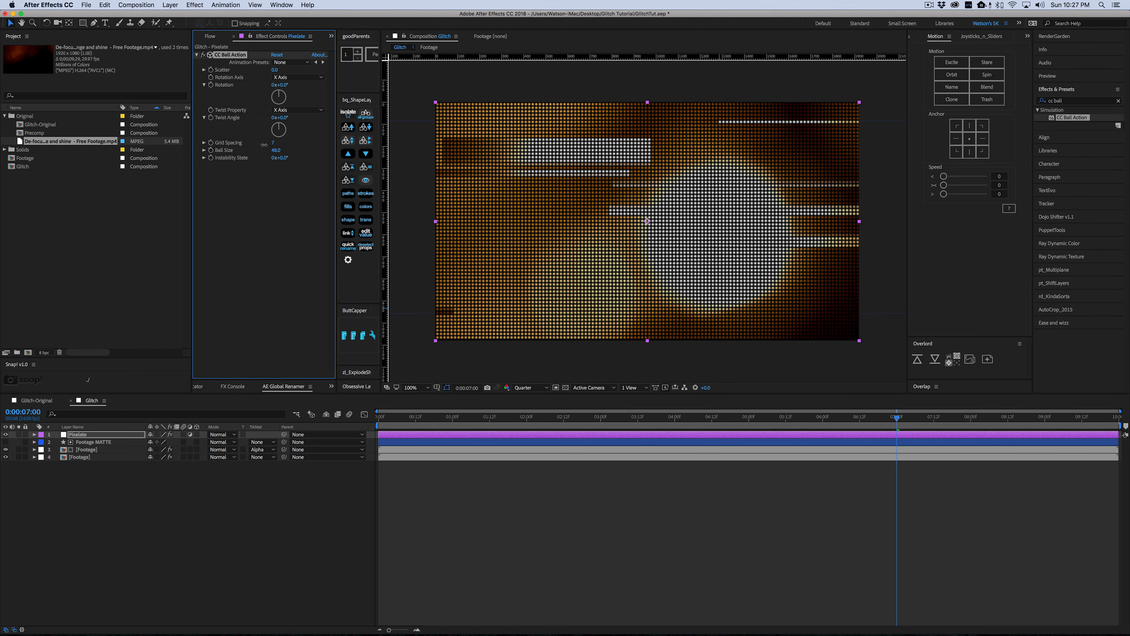
Step: Check the original Pixelate settings and set CC Ball Action's Grid Spacing to 3 and Ball Size to 74 in Glitch
{"action": "left_click", "coordinate": [44, 403]}
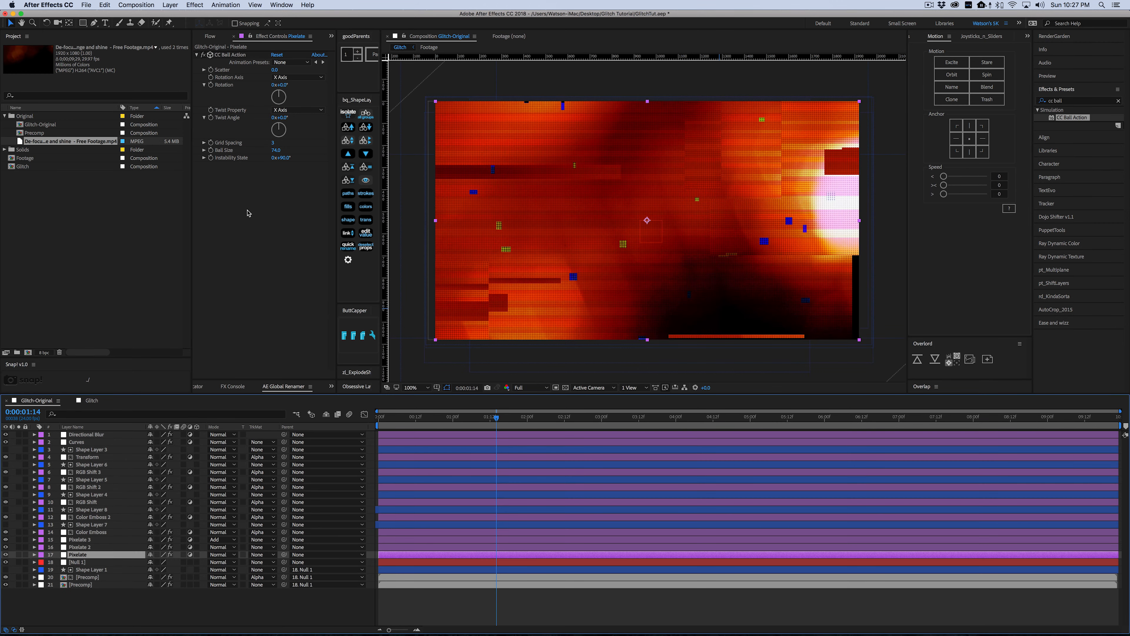
{"action": "left_click", "coordinate": [92, 401]}
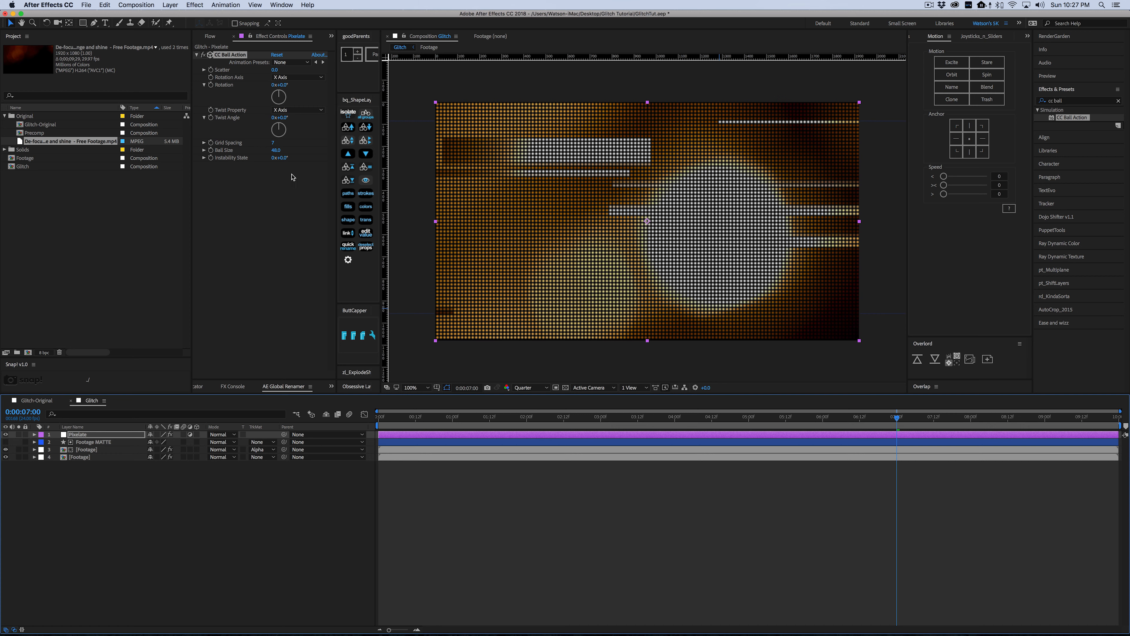
{"action": "left_click", "coordinate": [273, 144]}
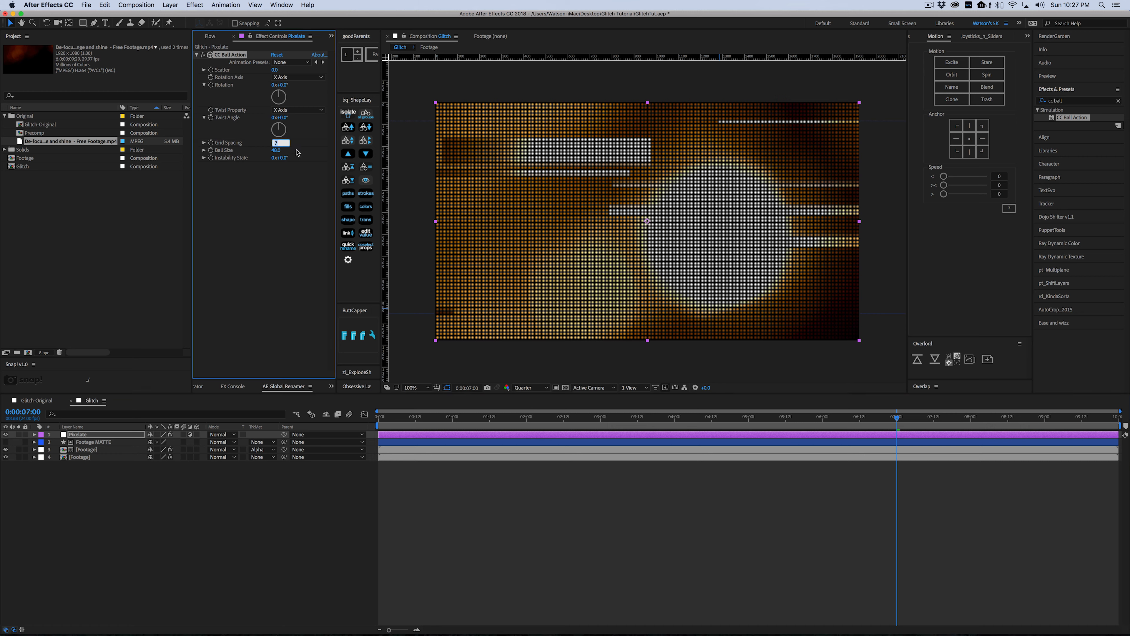
{"action": "left_click", "coordinate": [279, 151]}
{"action": "type", "text": "74"}
{"action": "key", "text": "Return"}
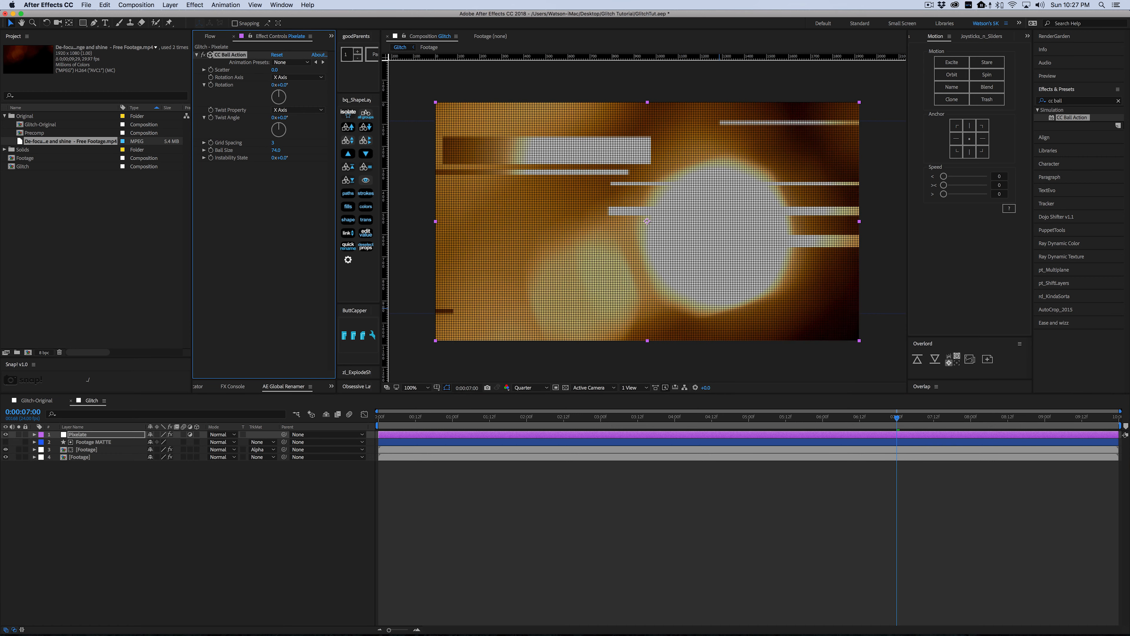
Step: Preview the pixelated Glitch composition from the start of the timeline
{"action": "left_click_drag", "start_coordinate": [475, 422], "coordinate": [356, 426]}
{"action": "key", "text": "space"}
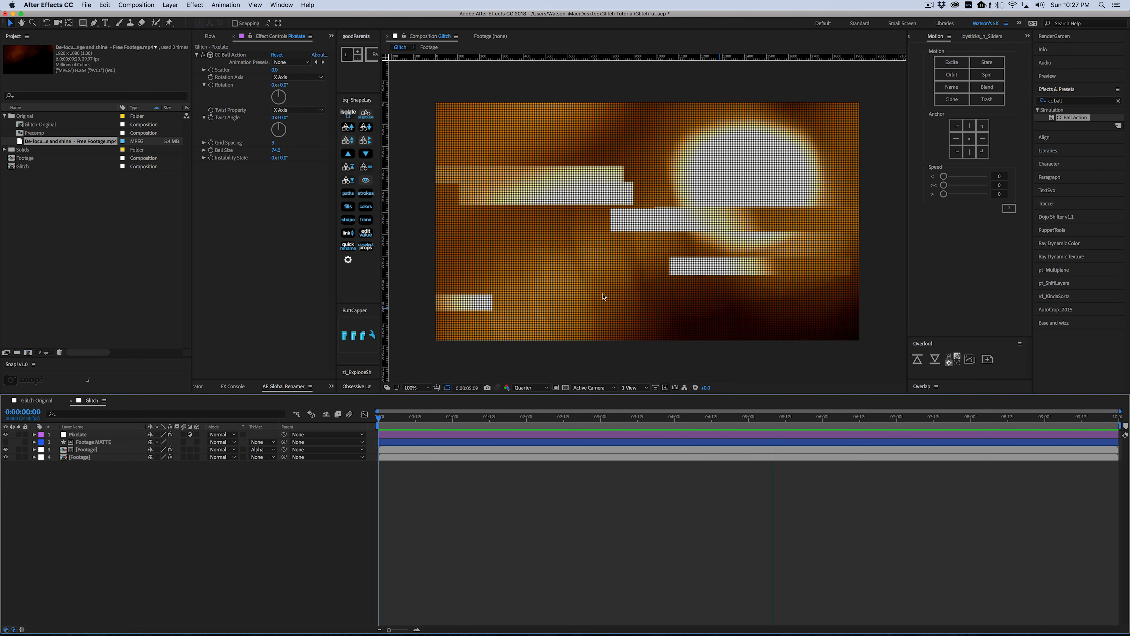
{"action": "key", "text": "space"}
Step: Duplicate the Pixelate layer and check the Pixelate 2 and Pixelate 3 layers in Glitch-Original for reference
{"action": "left_click", "coordinate": [79, 435]}
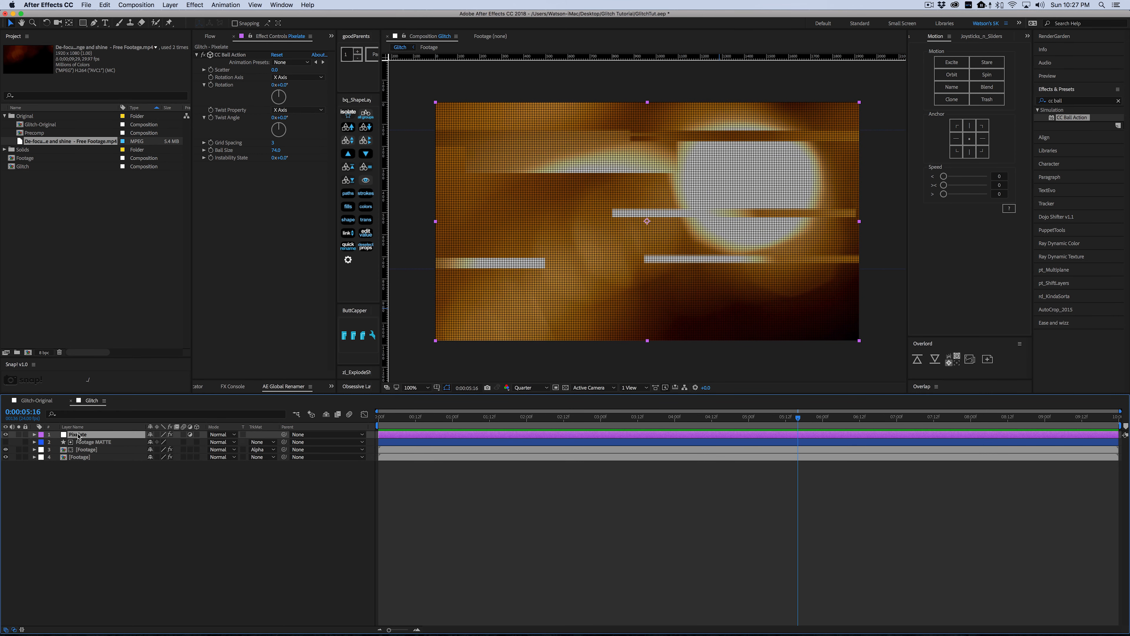
{"action": "key", "text": "super+d"}
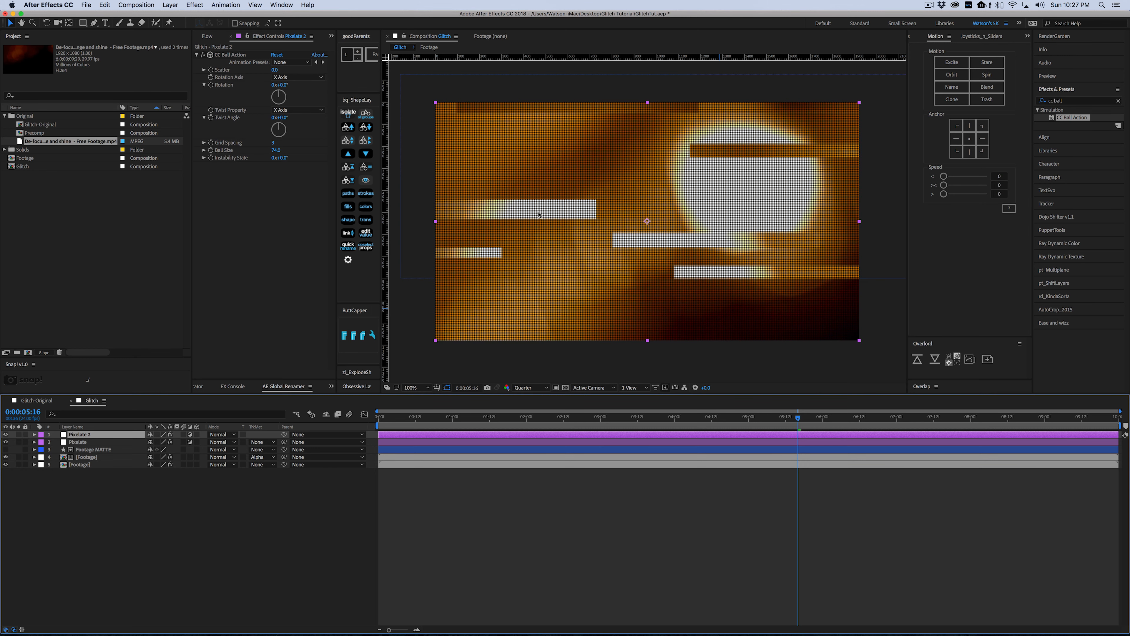
{"action": "left_click", "coordinate": [26, 403]}
{"action": "left_click", "coordinate": [85, 550]}
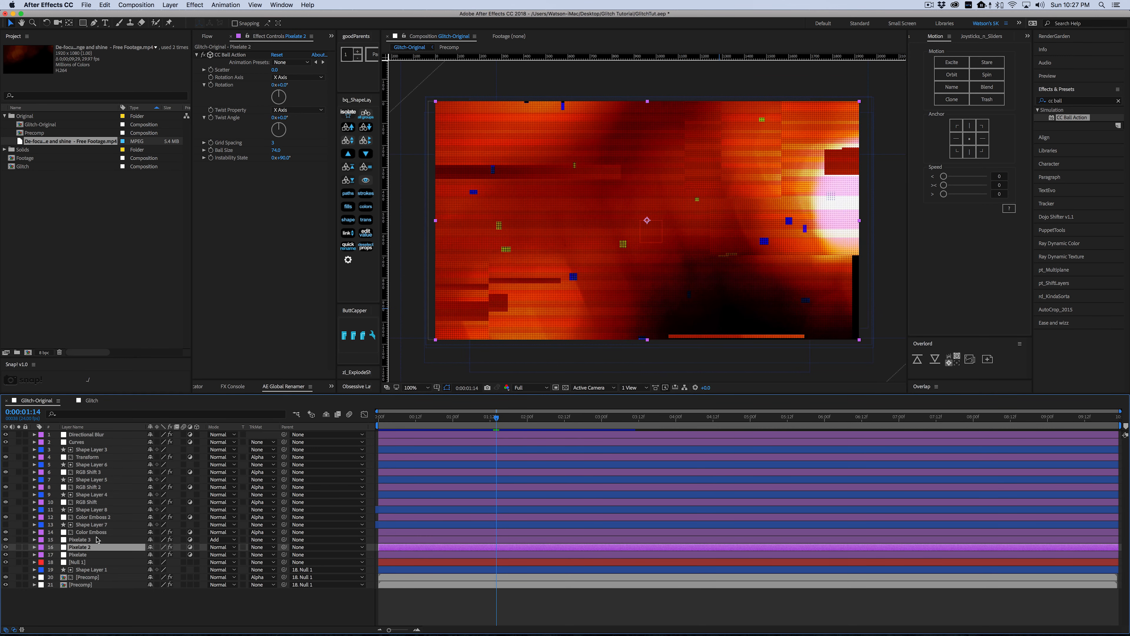
{"action": "left_click", "coordinate": [111, 539]}
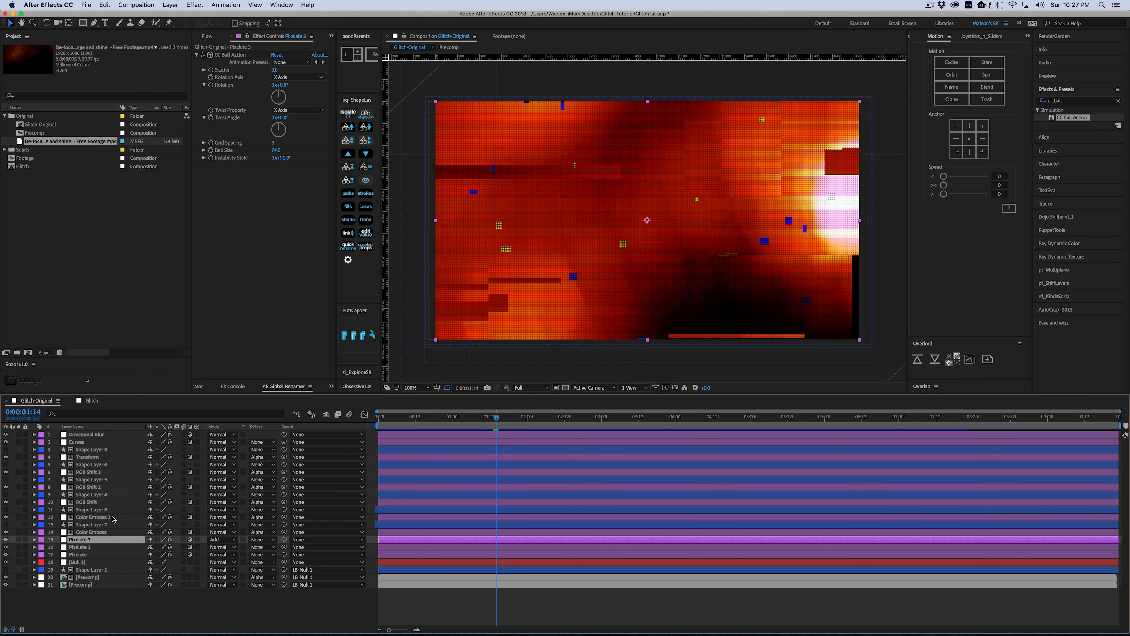
{"action": "left_click", "coordinate": [91, 401]}
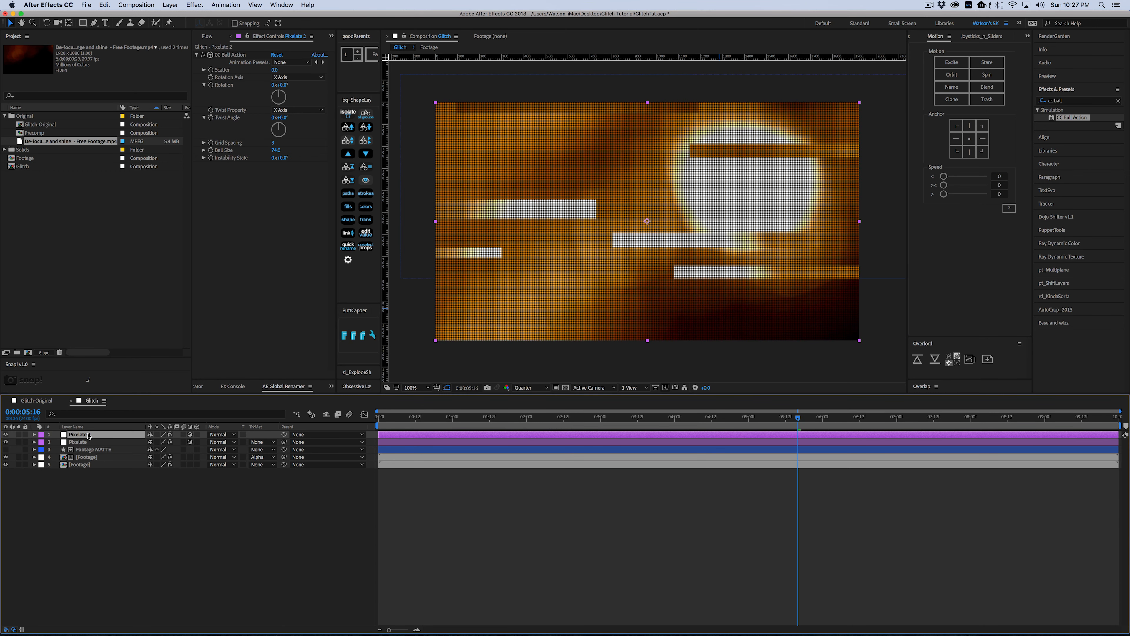
Step: Create a third Pixelate layer in Glitch and set its blending mode to Add
{"action": "key", "text": "super+v"}
{"action": "left_click", "coordinate": [222, 436]}
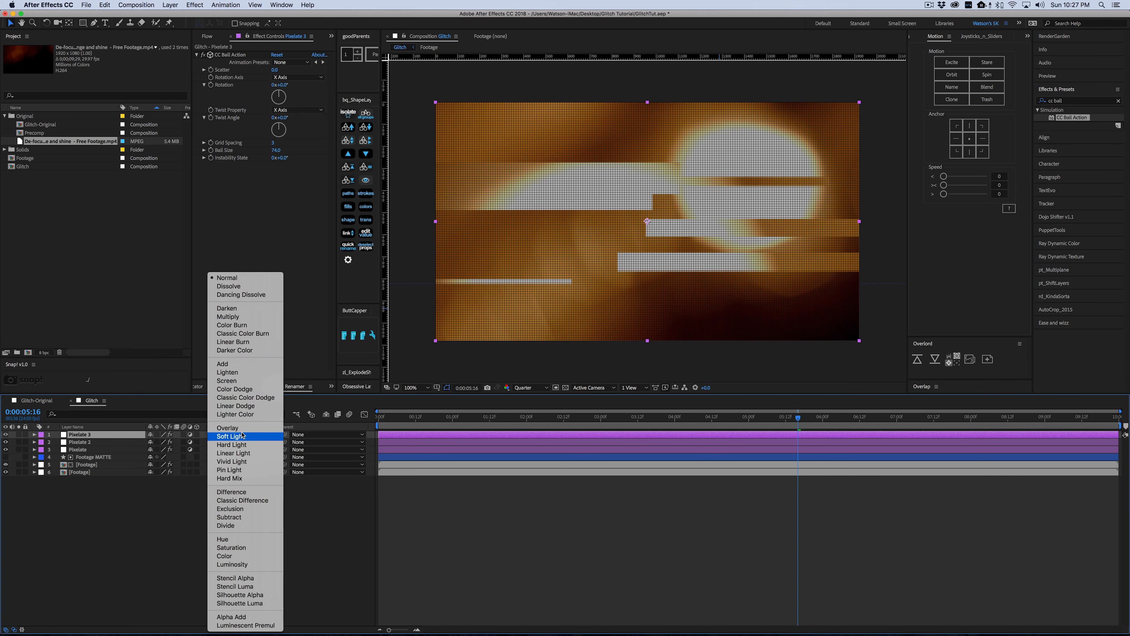
{"action": "left_click", "coordinate": [243, 364]}
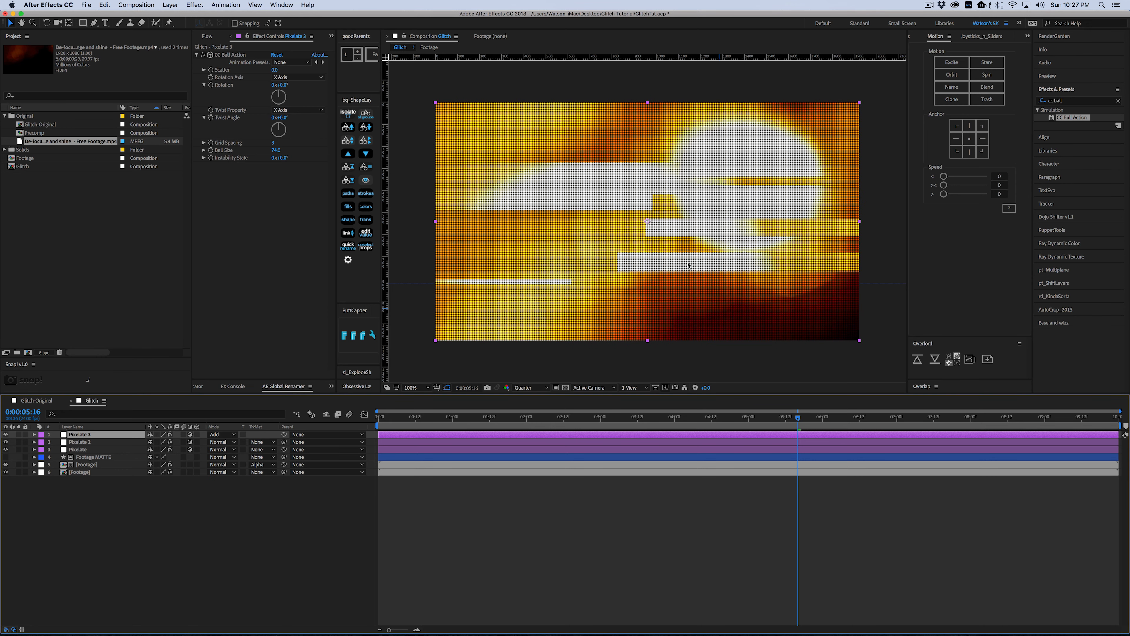
{"action": "left_click", "coordinate": [449, 529]}
Step: Check Pixelate 3's opacity in Glitch-Original, set the Glitch composition's Pixelate 3 opacity to 70%, and collapse the layer
{"action": "left_click", "coordinate": [41, 399]}
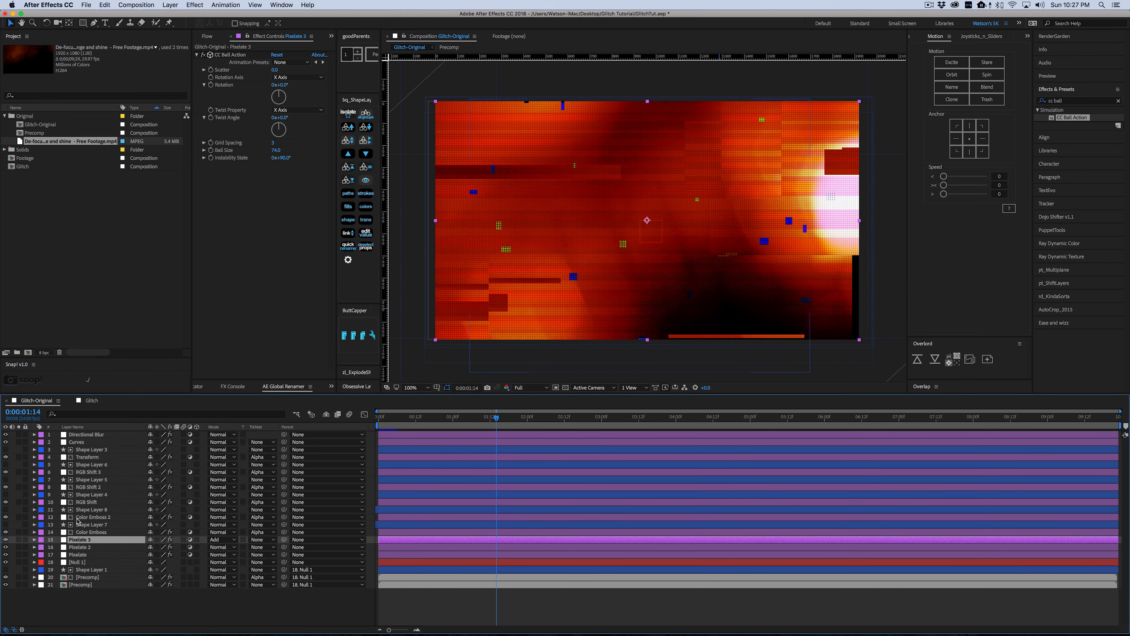
{"action": "key", "text": "t"}
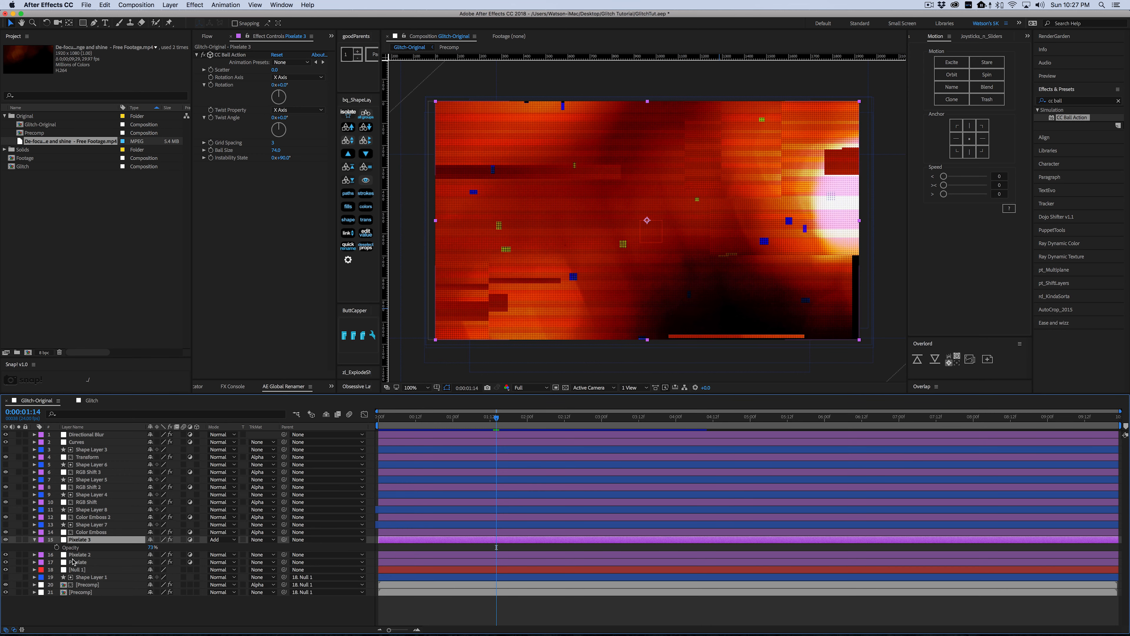
{"action": "left_click", "coordinate": [91, 400]}
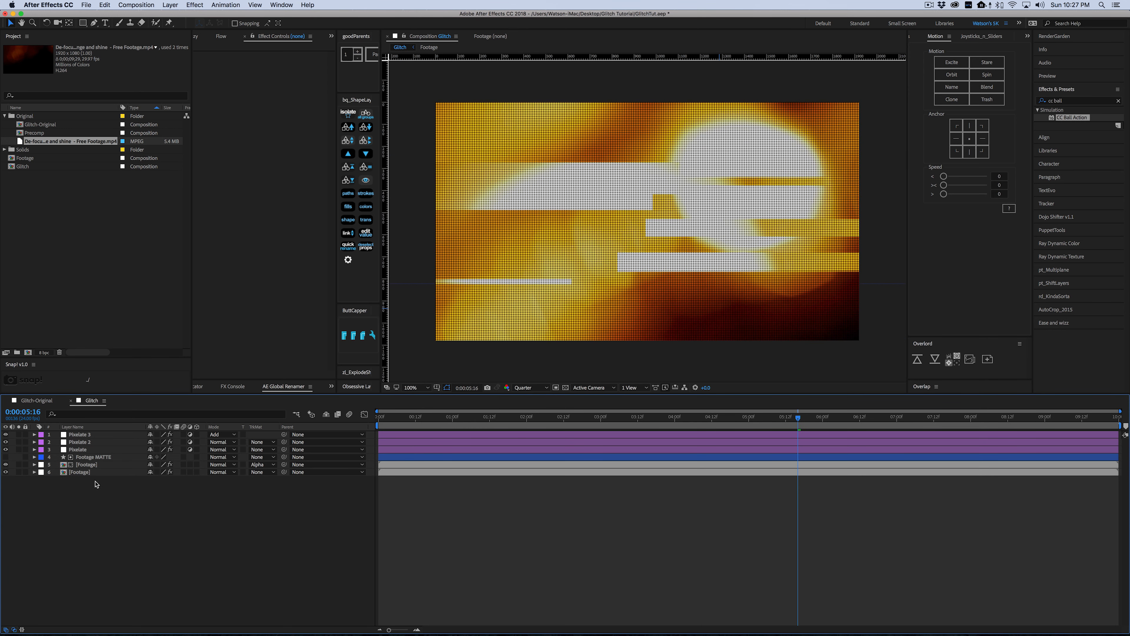
{"action": "left_click", "coordinate": [92, 456]}
{"action": "left_click", "coordinate": [84, 434]}
{"action": "key", "text": "t"}
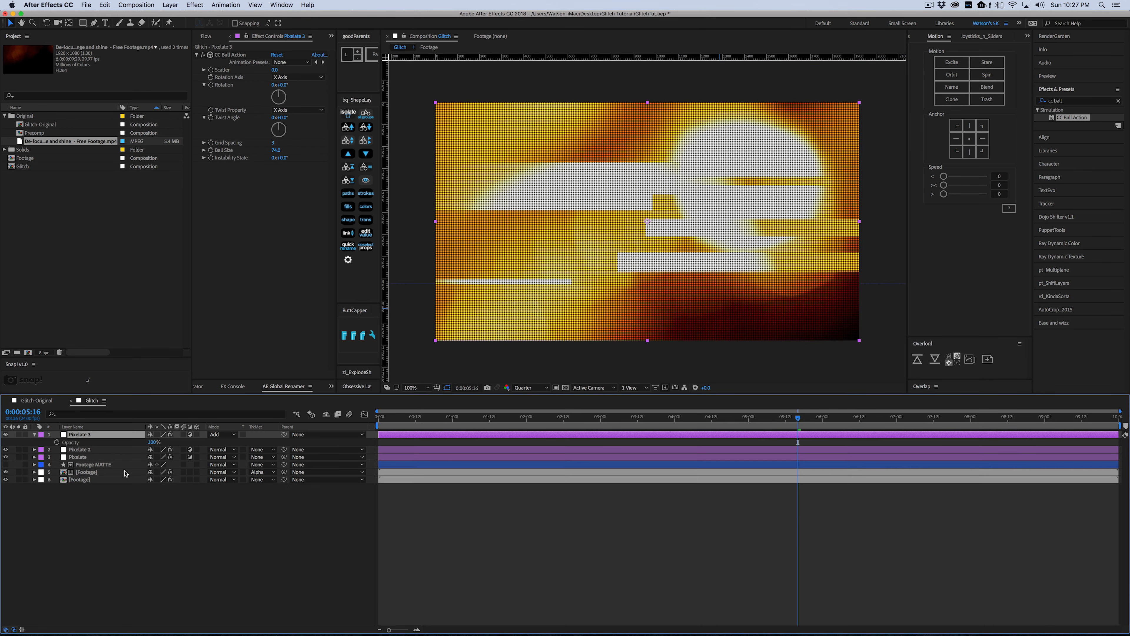
{"action": "left_click", "coordinate": [152, 443]}
{"action": "type", "text": "70"}
{"action": "key", "text": "Return"}
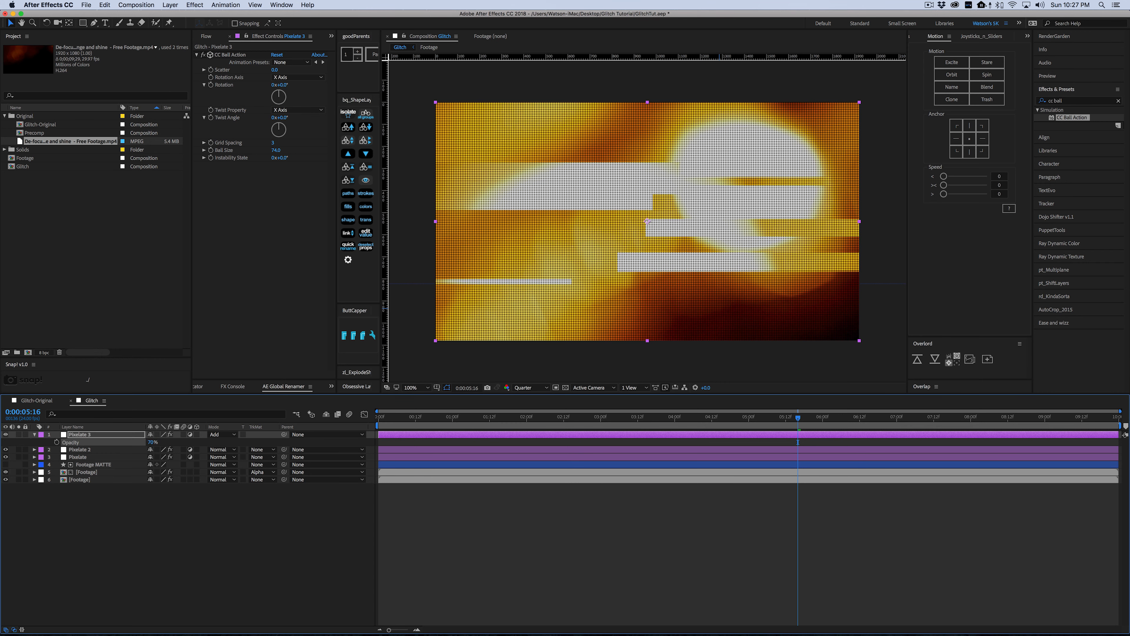
{"action": "left_click", "coordinate": [428, 508]}
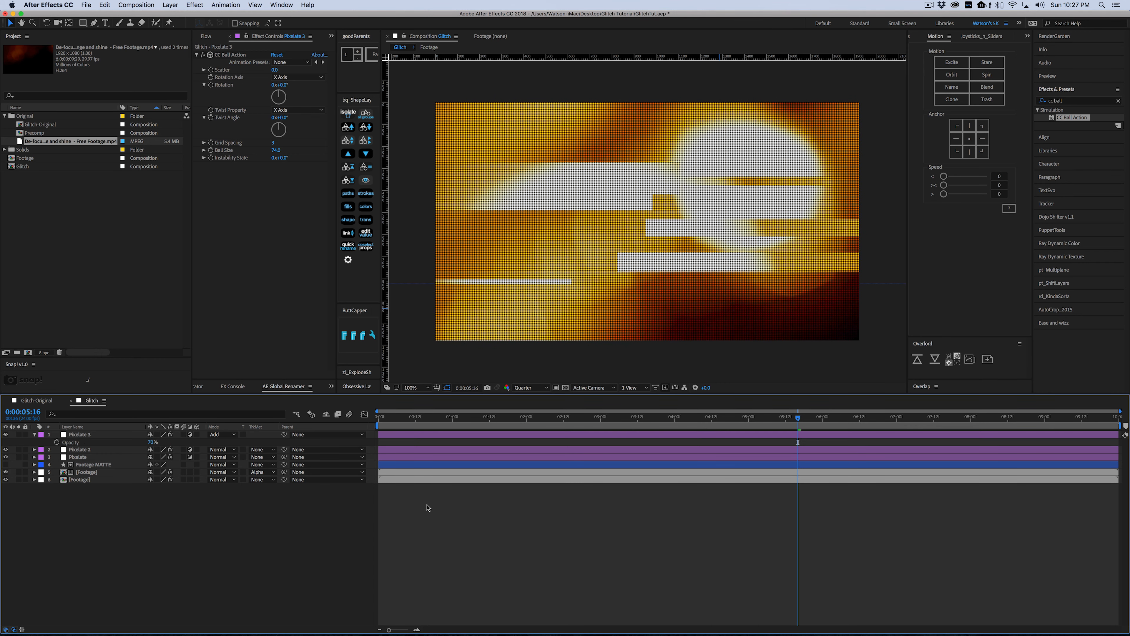
{"action": "left_click", "coordinate": [34, 436]}
Step: Scrub through the Glitch-Original composition and preview it from 0:00:02:18 for reference
{"action": "left_click", "coordinate": [36, 401]}
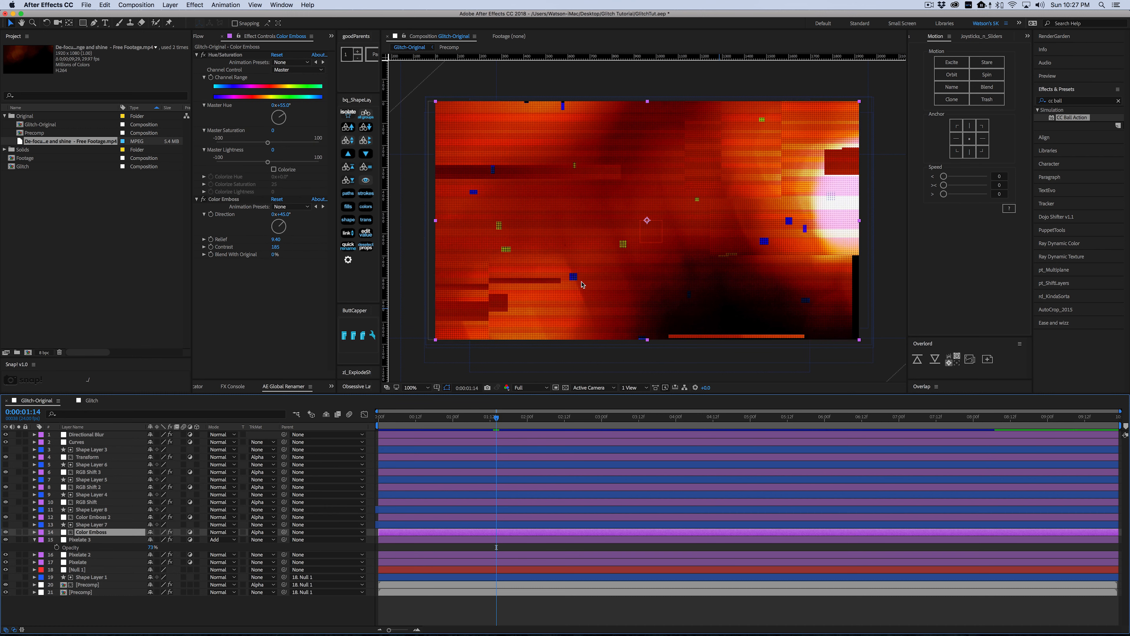
{"action": "left_click_drag", "start_coordinate": [505, 414], "coordinate": [559, 276]}
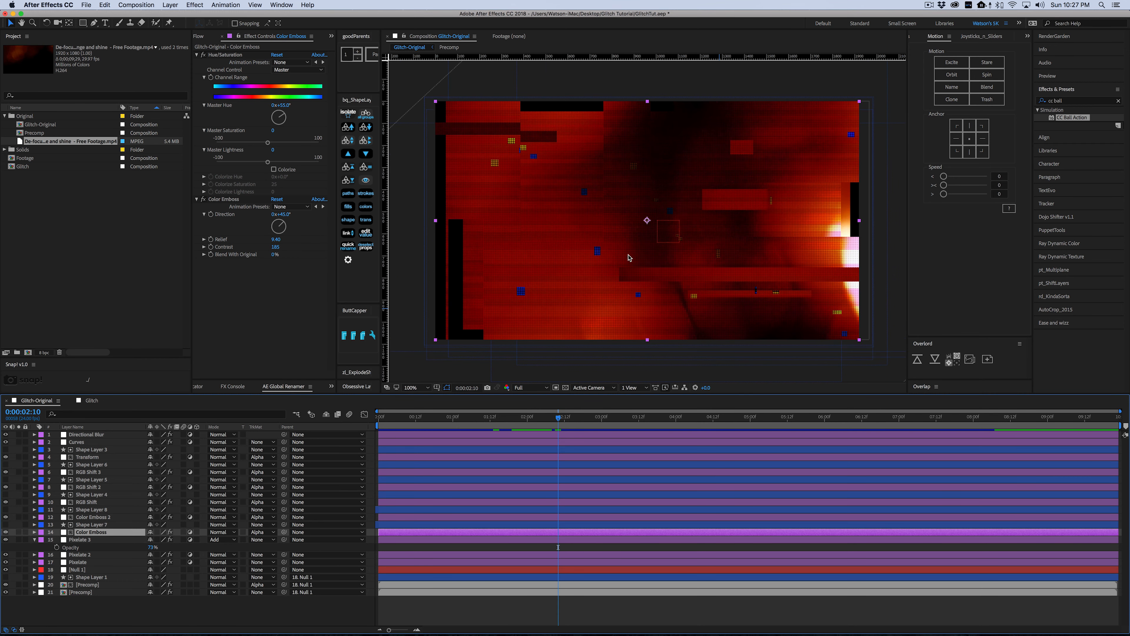
{"action": "left_click", "coordinate": [585, 424]}
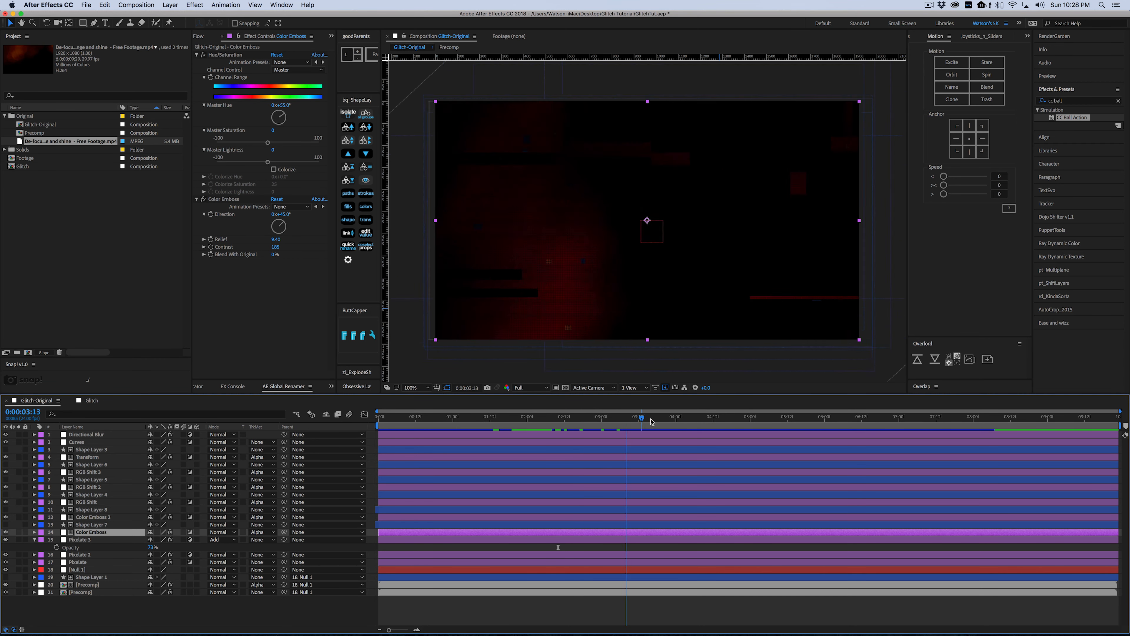
{"action": "left_click", "coordinate": [584, 424]}
{"action": "key", "text": "space"}
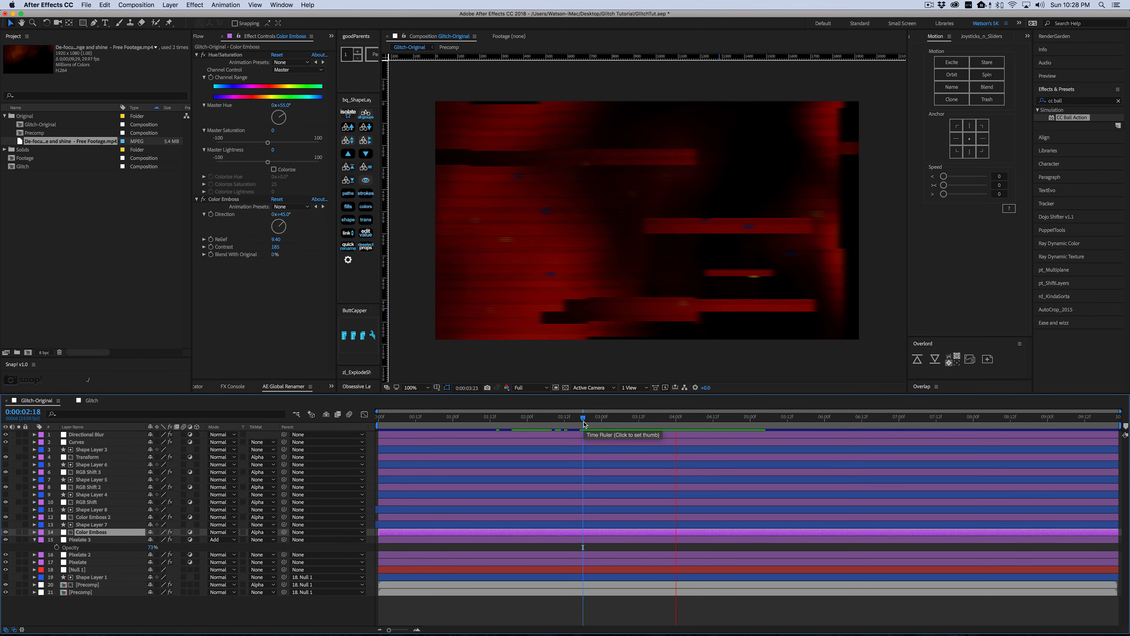
Step: Examine the Color Emboss and Color Emboss 2 layers and the rectangles inside the Shape Layer 7 matte in Glitch-Original
{"action": "left_click", "coordinate": [100, 525]}
{"action": "left_click", "coordinate": [102, 517]}
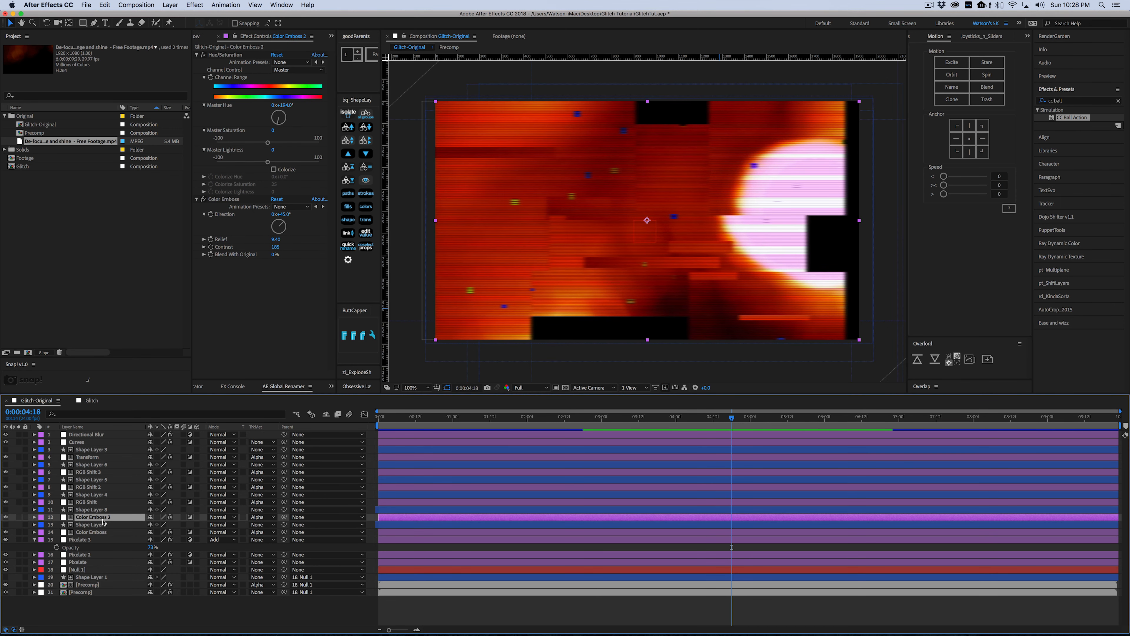
{"action": "left_click", "coordinate": [104, 525]}
{"action": "left_click", "coordinate": [103, 518]}
{"action": "left_click", "coordinate": [101, 526]}
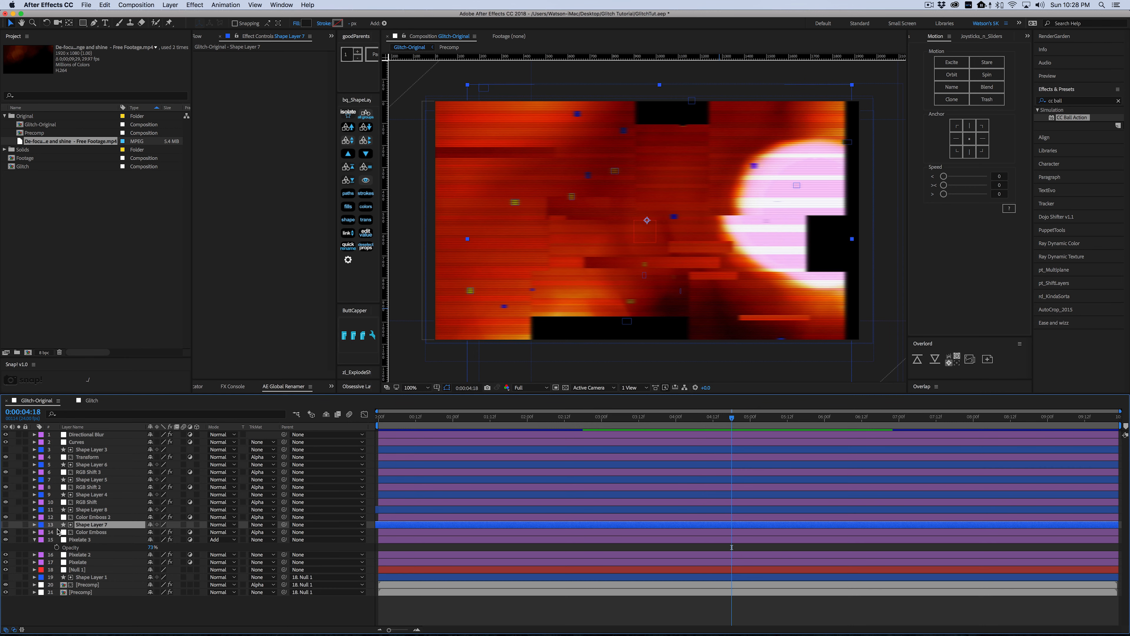
{"action": "left_click", "coordinate": [103, 532]}
{"action": "left_click", "coordinate": [64, 526]}
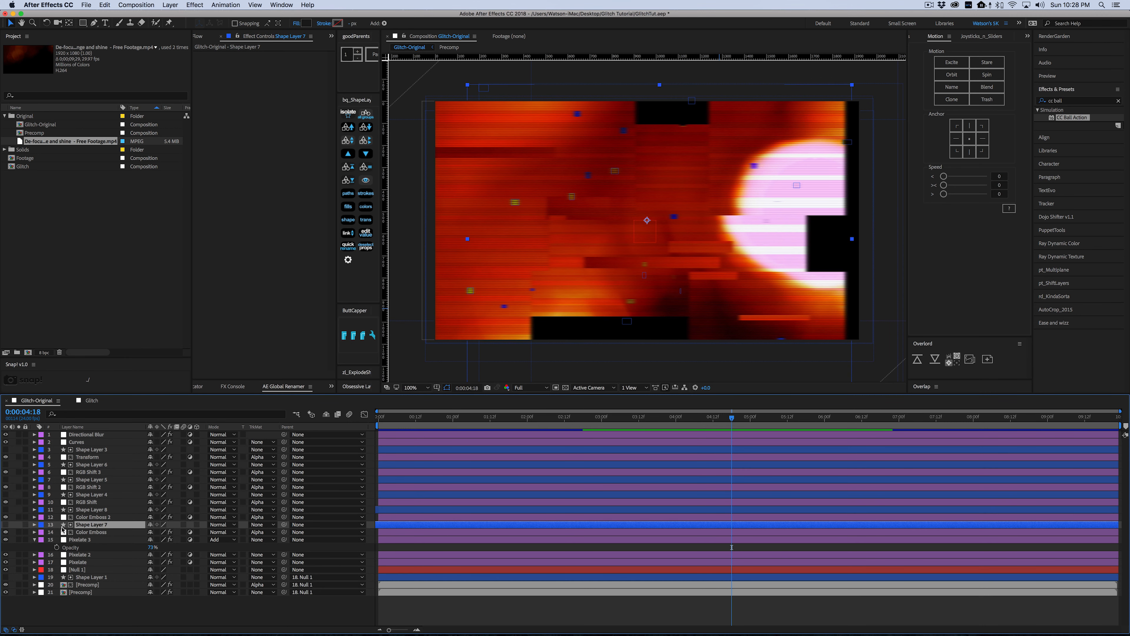
{"action": "left_click", "coordinate": [34, 525]}
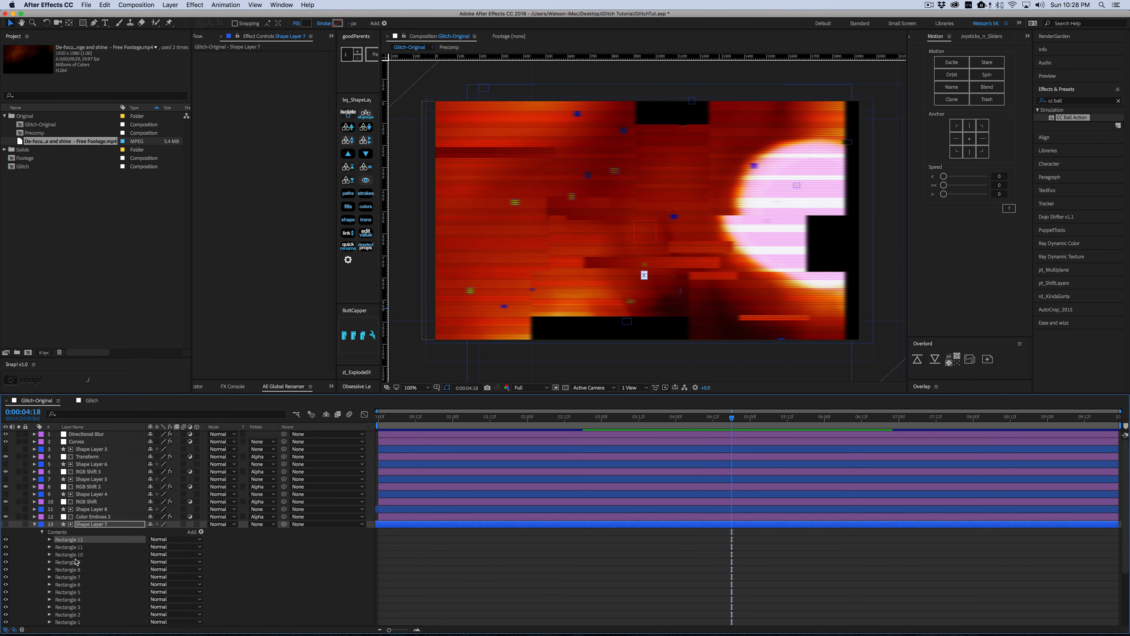
{"action": "left_click", "coordinate": [42, 532]}
{"action": "scroll", "coordinate": [110, 557], "scroll_direction": "down", "scroll_amount": 3}
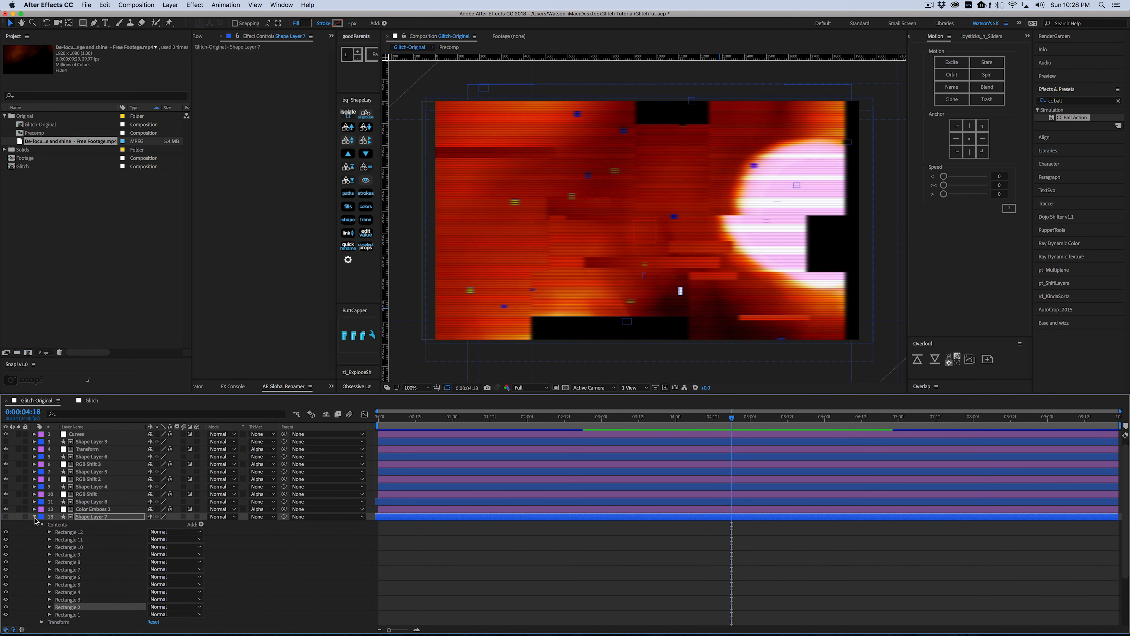
{"action": "left_click", "coordinate": [35, 518]}
{"action": "left_click", "coordinate": [92, 532]}
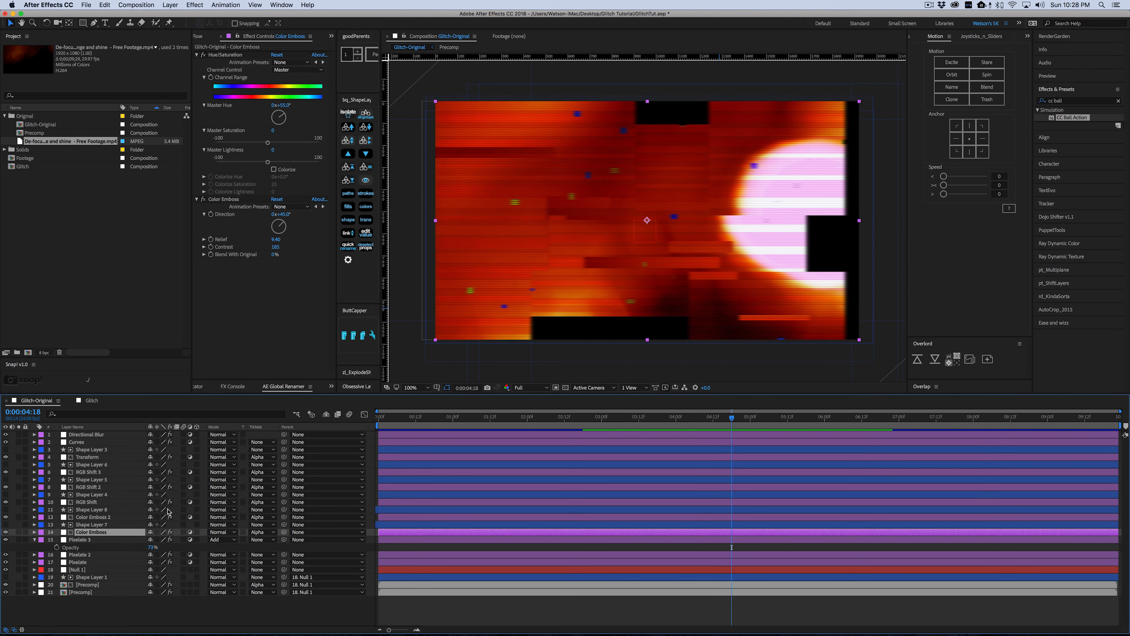
Step: Add a new adjustment layer above Pixelate 3 in the Glitch composition and name it Color Emboss
{"action": "left_click", "coordinate": [89, 400]}
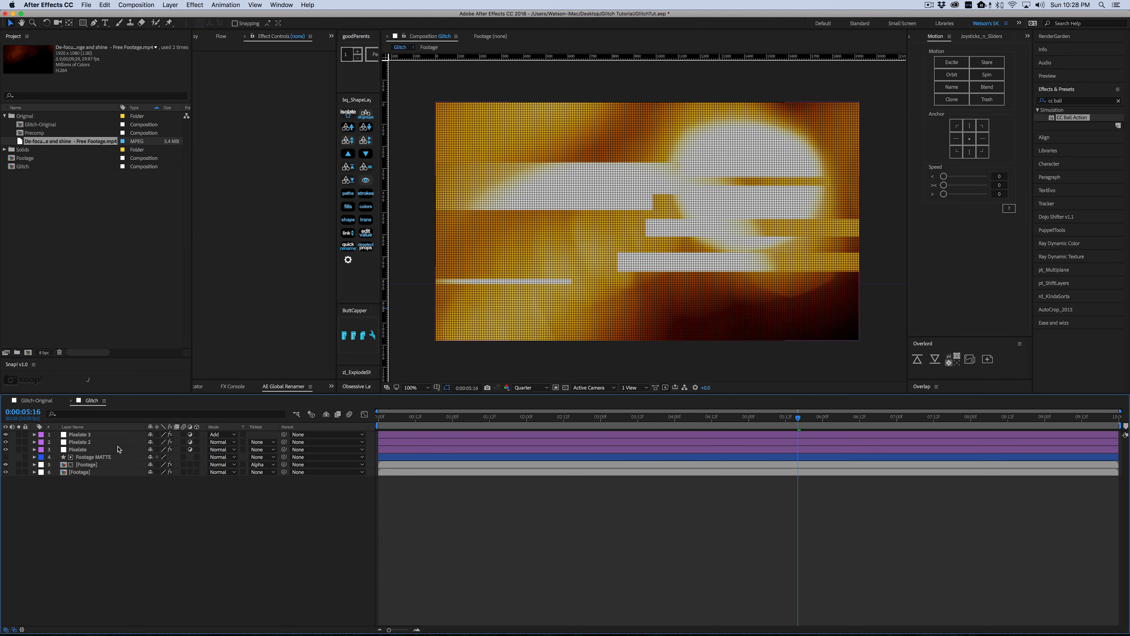
{"action": "key", "text": "super+alt+y"}
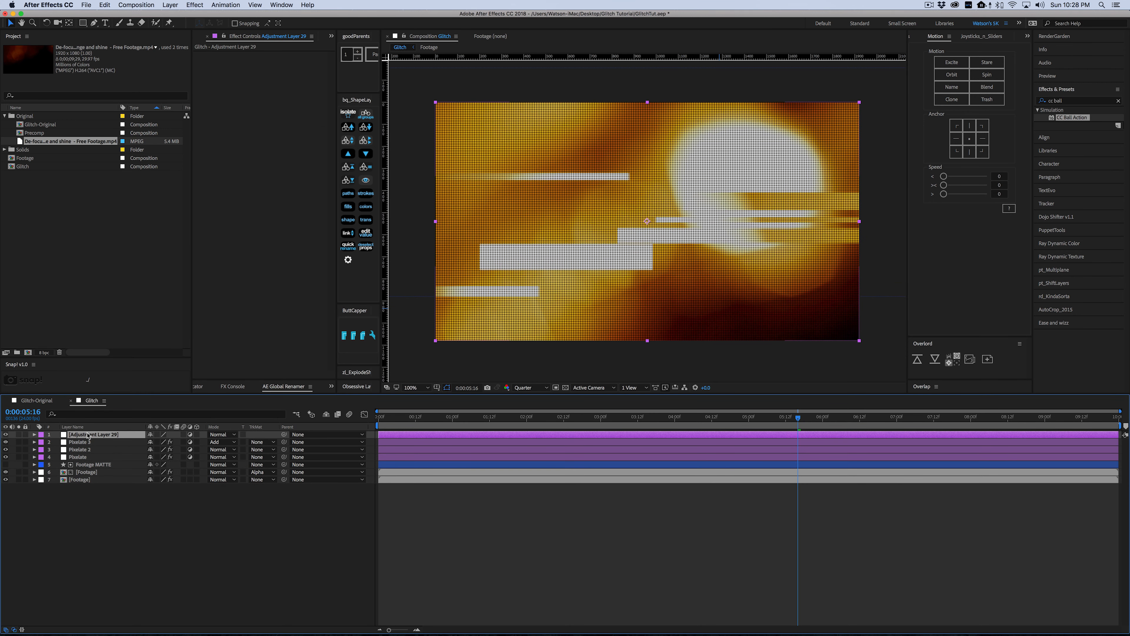
{"action": "key", "text": "Return"}
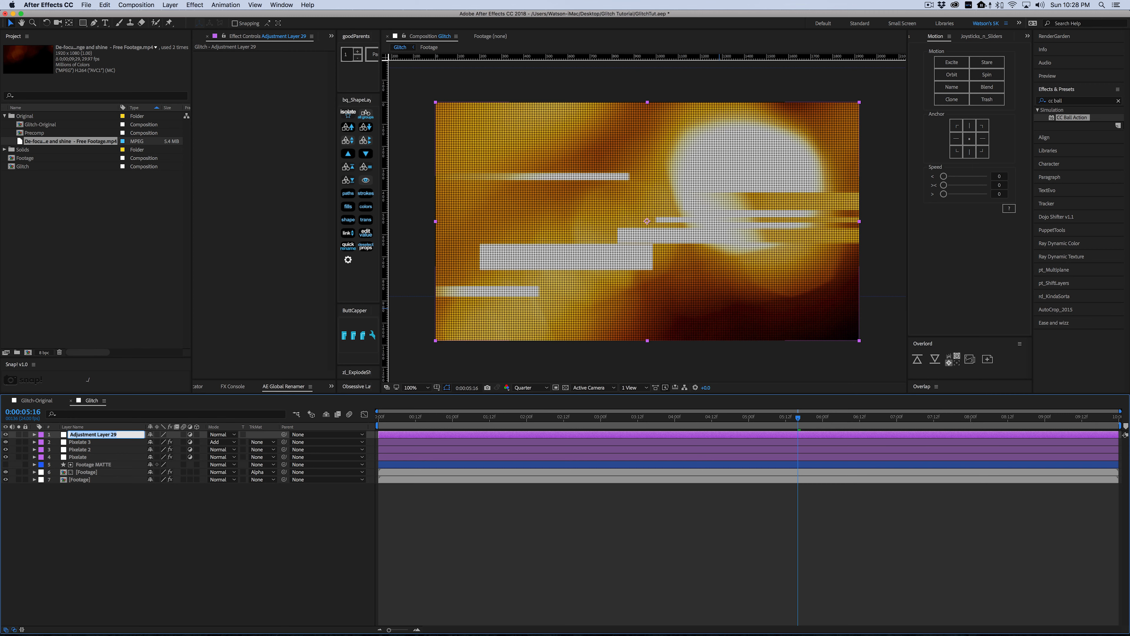
{"action": "type", "text": "COlor Emboss"}
{"action": "key", "text": "Return"}
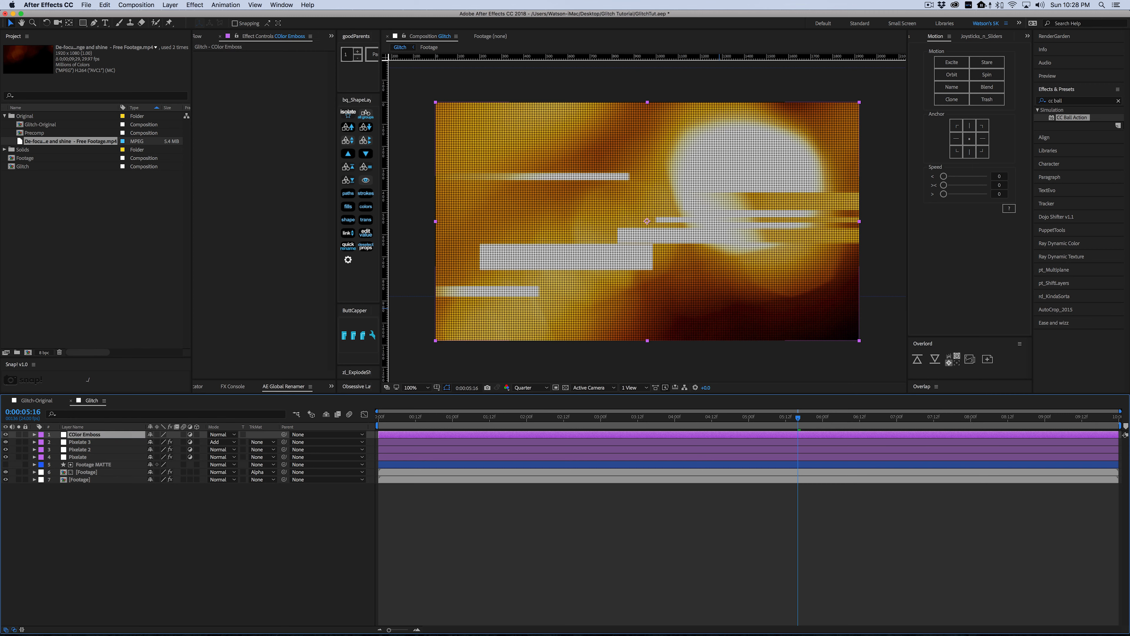
{"action": "key", "text": "Return"}
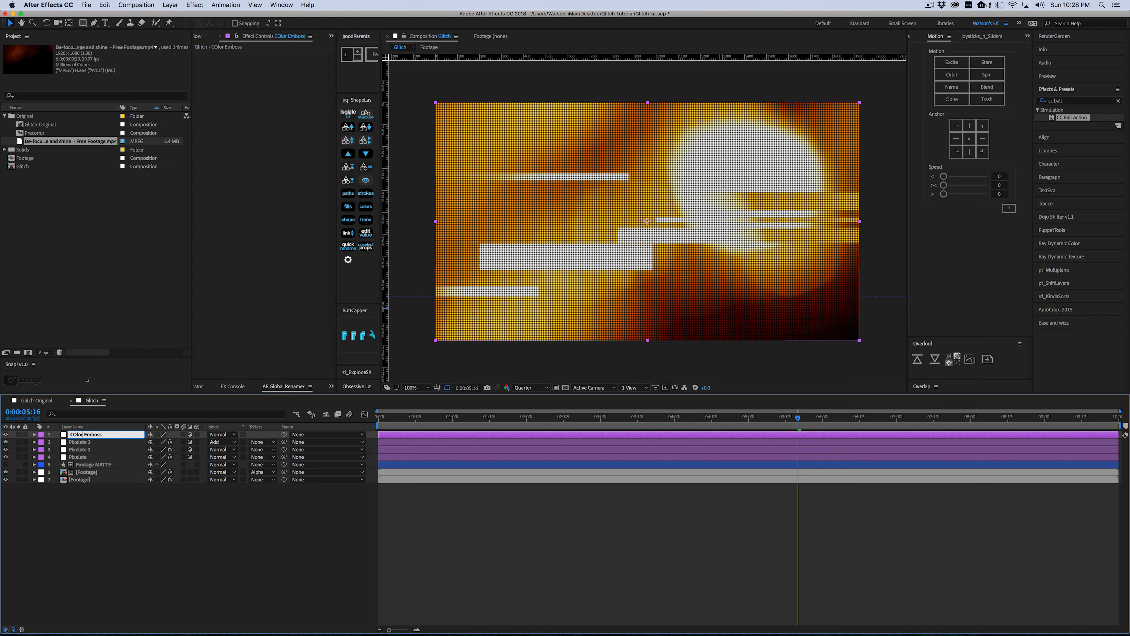
{"action": "key", "text": "BackSpace"}
{"action": "type", "text": "o"}
{"action": "key", "text": "Return"}
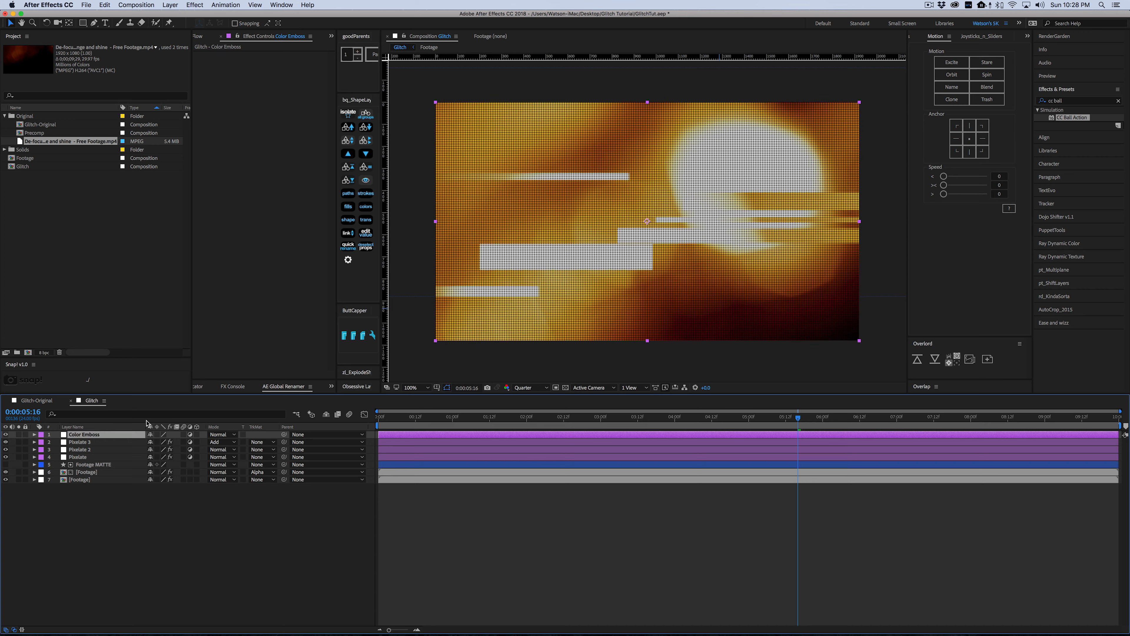
Step: Apply the Stylize effect Color Emboss to the Color Emboss adjustment layer
{"action": "left_click", "coordinate": [194, 4]}
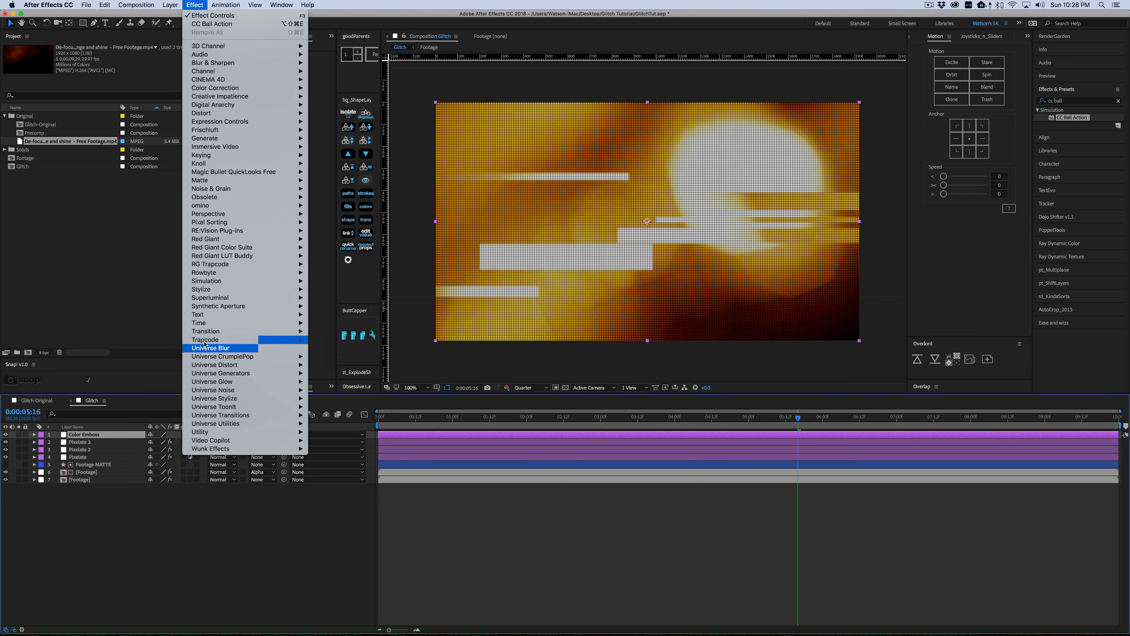
{"action": "mouse_move", "coordinate": [212, 292]}
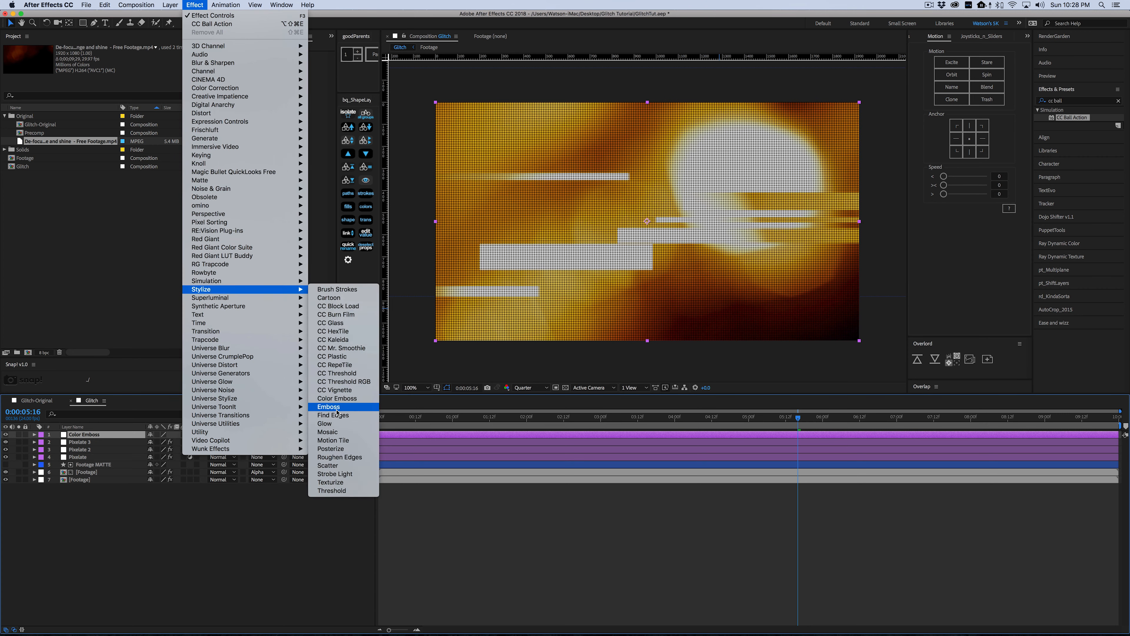
{"action": "left_click", "coordinate": [337, 398]}
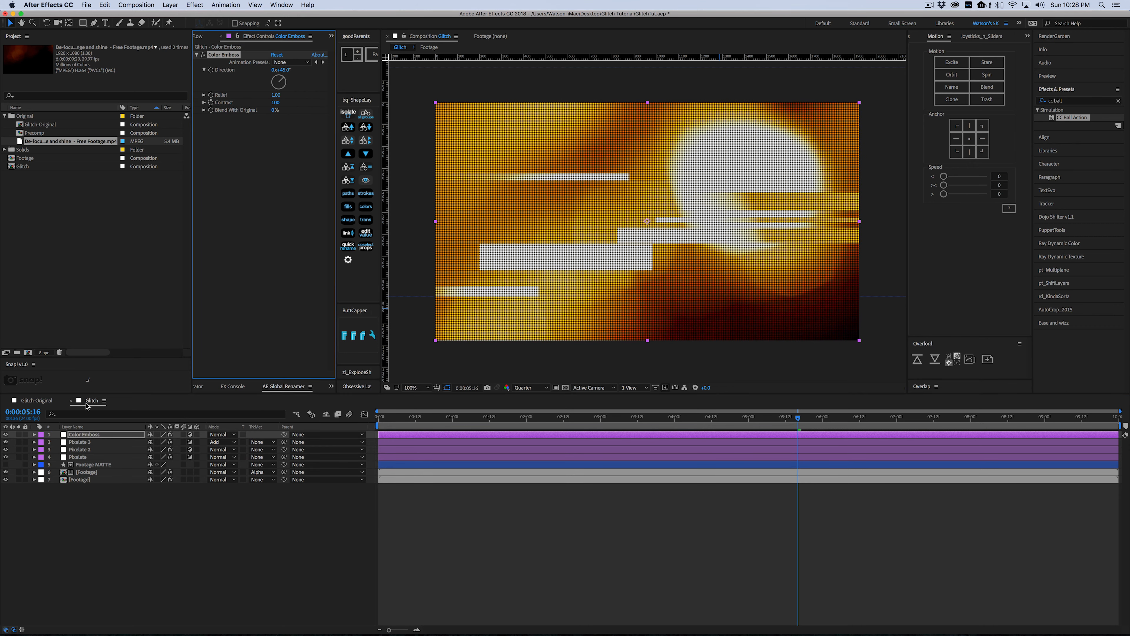
Step: Match the Color Emboss effect to the Glitch-Original reference by setting Contrast to 185 and Relief to 9.40
{"action": "left_click", "coordinate": [39, 403]}
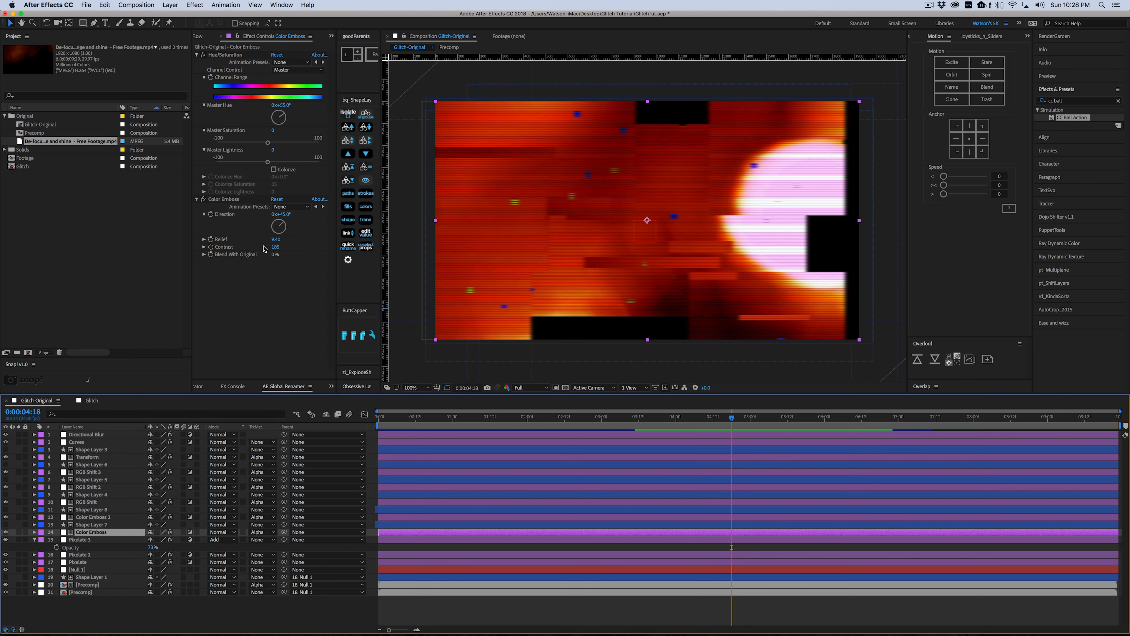
{"action": "left_click", "coordinate": [97, 402]}
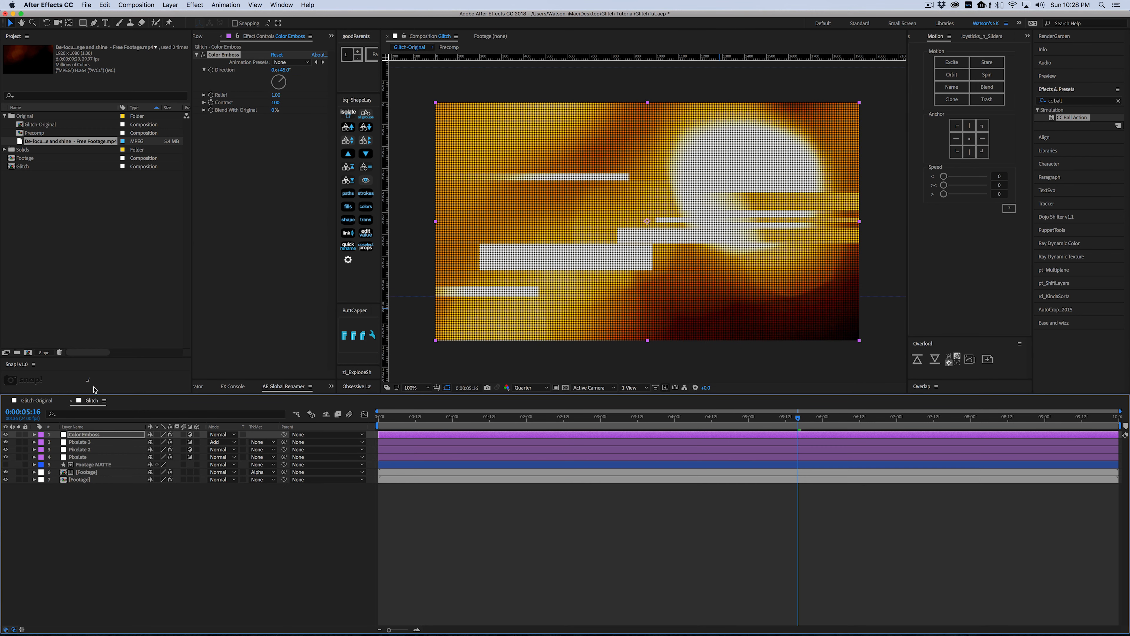
{"action": "left_click", "coordinate": [275, 95]}
{"action": "left_click", "coordinate": [275, 105]}
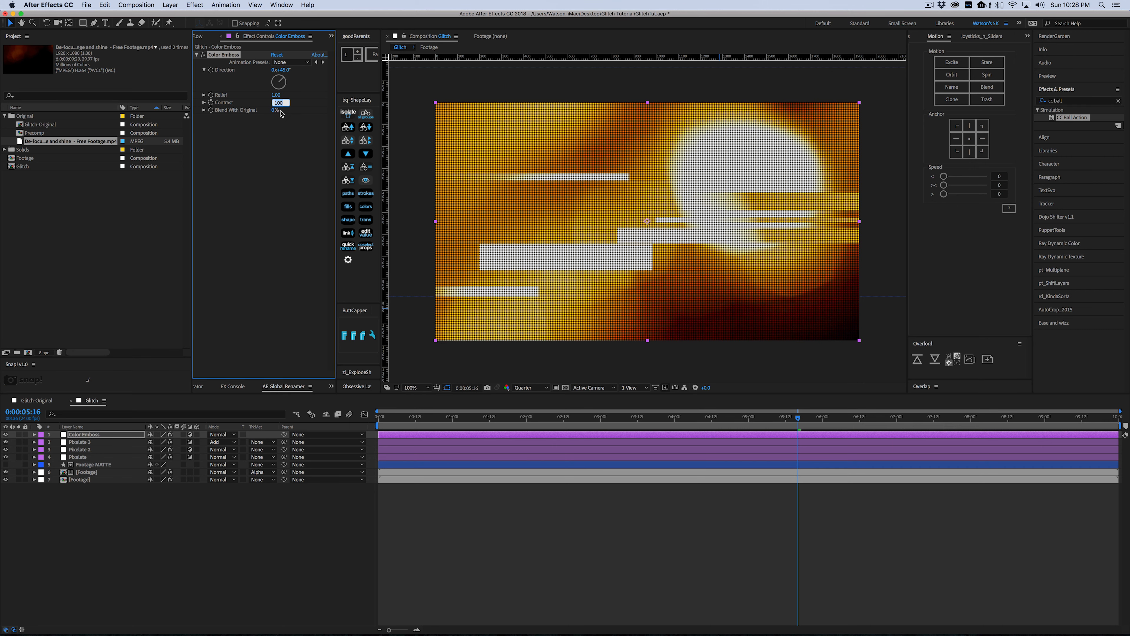
{"action": "type", "text": "185"}
{"action": "key", "text": "Return"}
{"action": "left_click", "coordinate": [47, 403]}
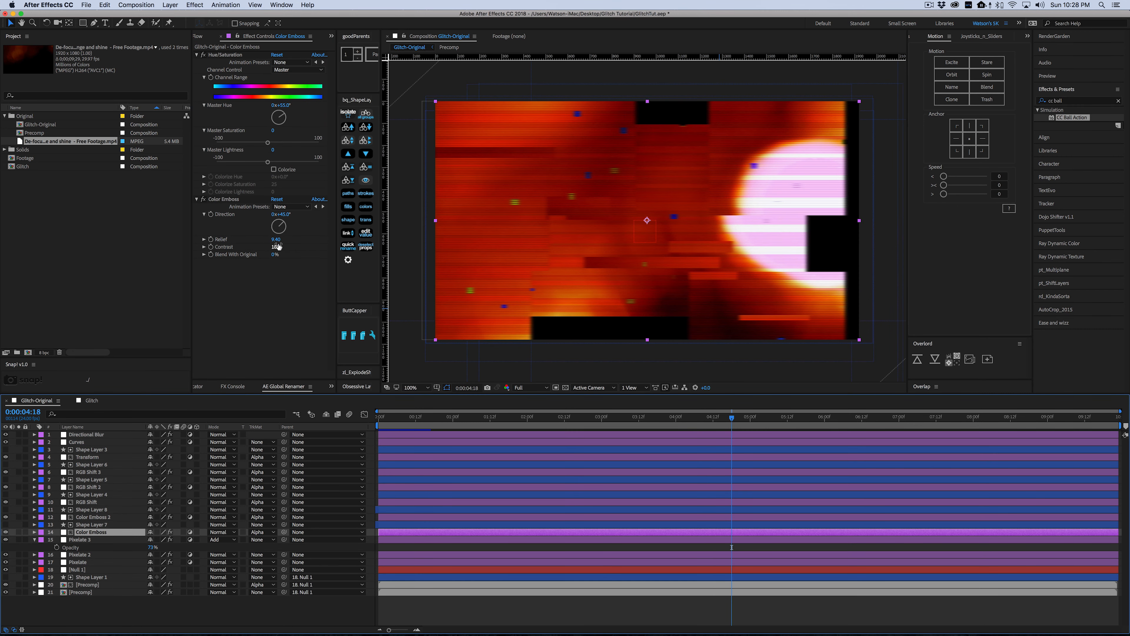
{"action": "left_click", "coordinate": [85, 402]}
{"action": "left_click", "coordinate": [276, 95]}
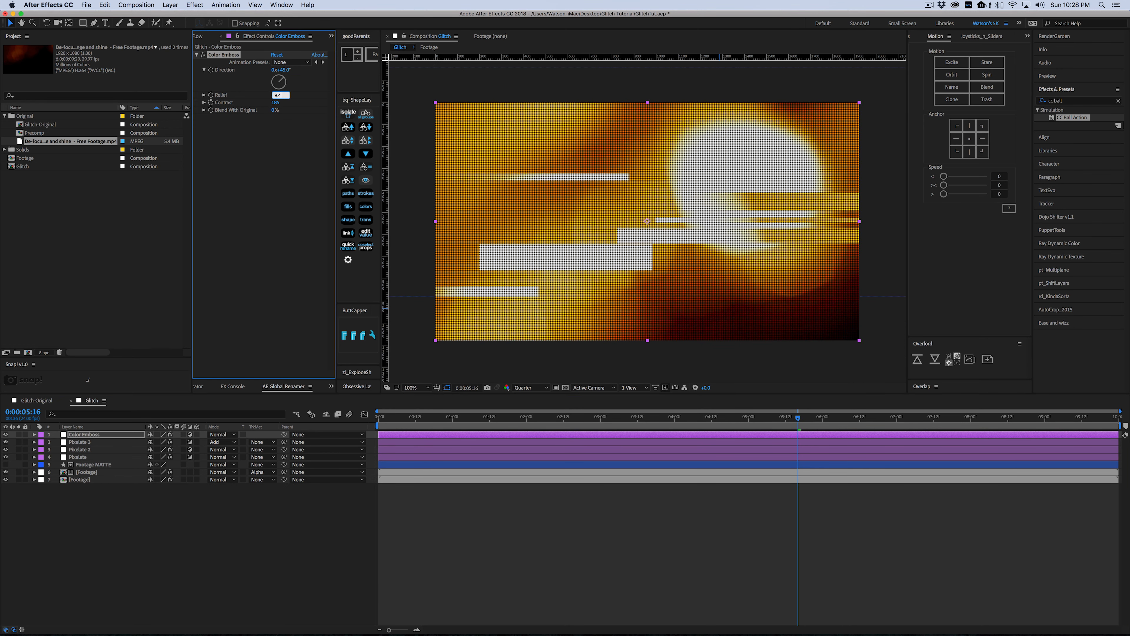
{"action": "key", "text": "Return"}
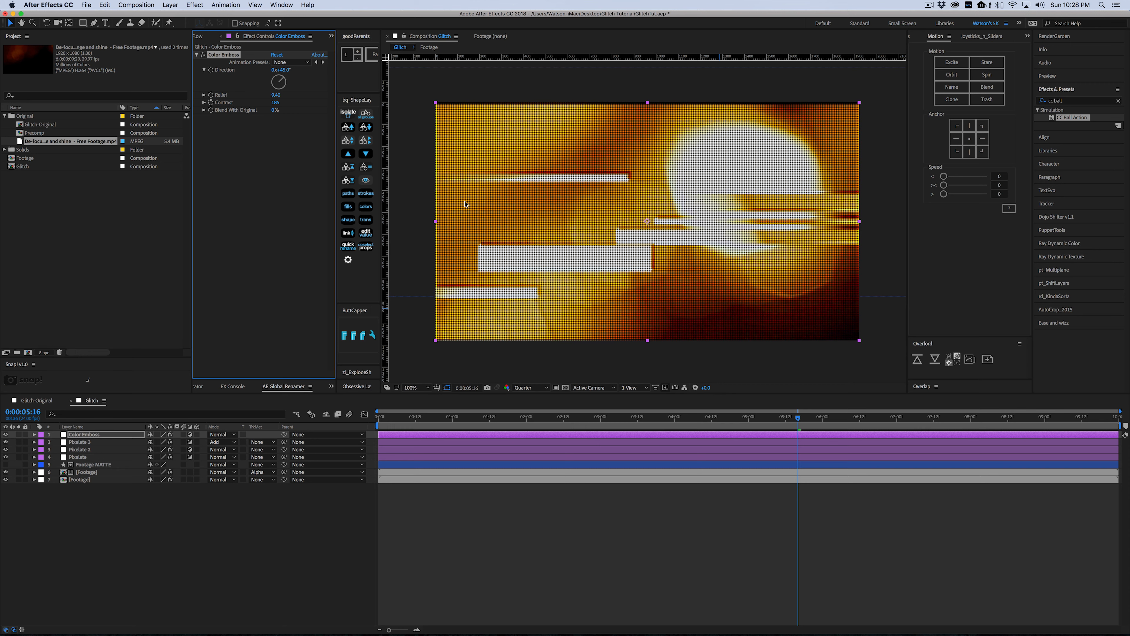
Step: Add a Hue/Saturation effect to the Color Emboss layer and place it above the Color Emboss effect
{"action": "left_click", "coordinate": [180, 4]}
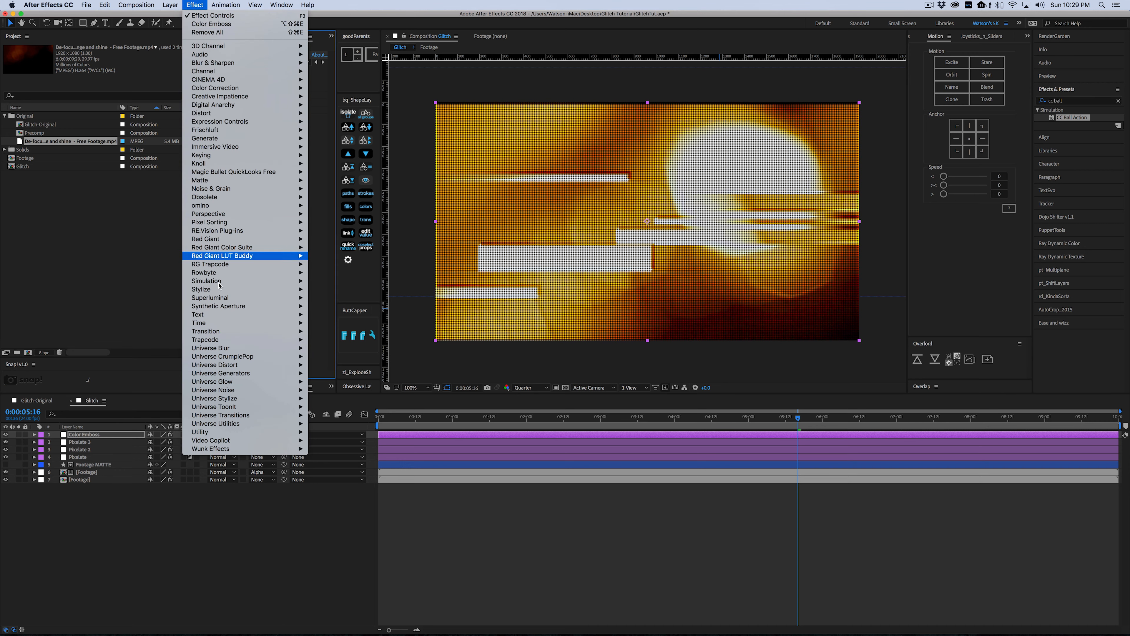
{"action": "mouse_move", "coordinate": [303, 90]}
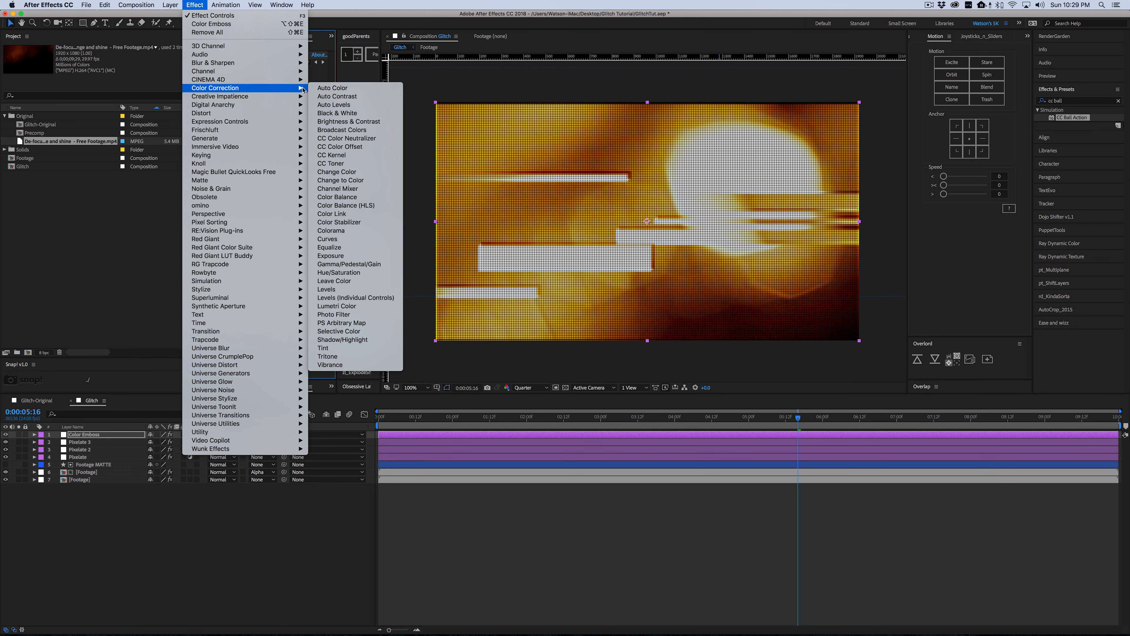
{"action": "left_click", "coordinate": [337, 273]}
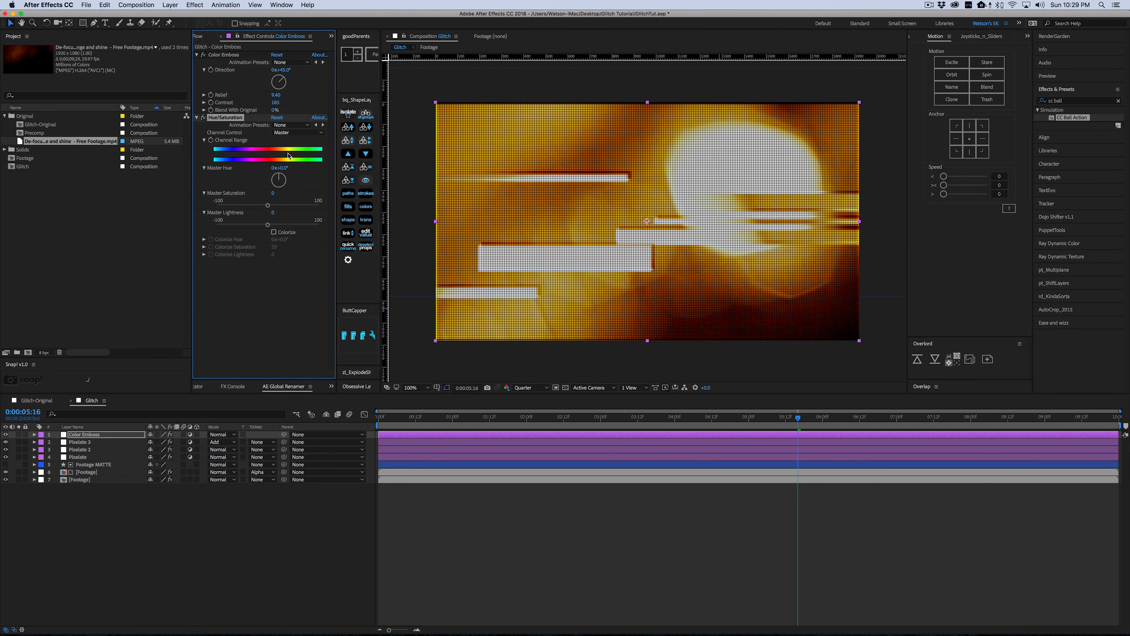
{"action": "left_click_drag", "start_coordinate": [219, 118], "coordinate": [227, 56]}
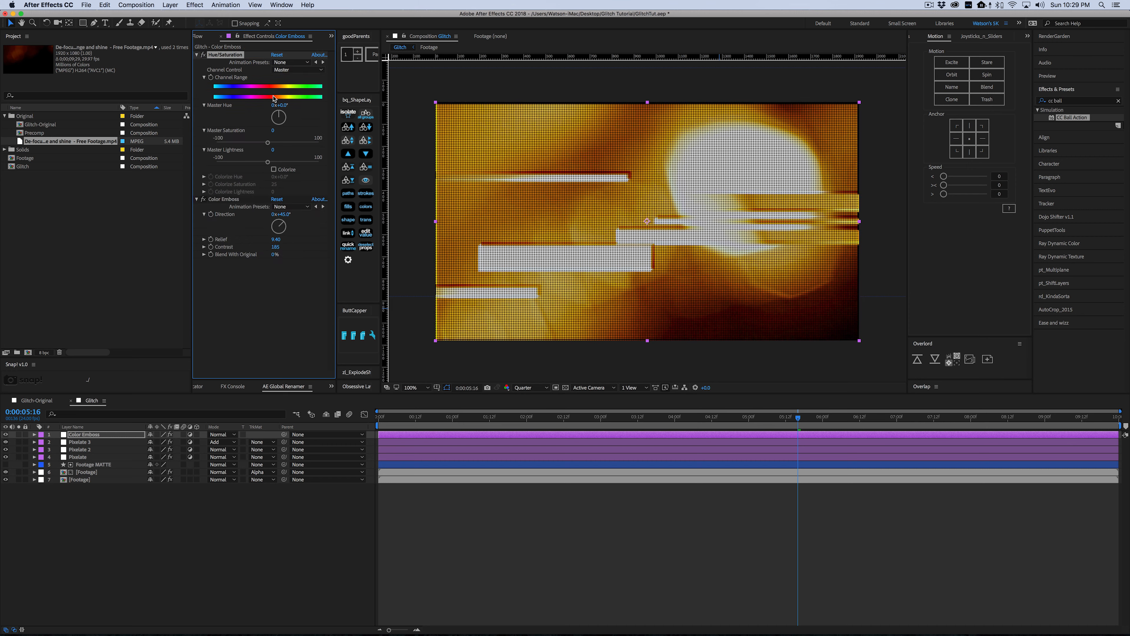
Step: Set the Hue/Saturation Master Hue to 167°, deselect the layer, and preview the Glitch composition from 0:00:02:05
{"action": "left_click_drag", "start_coordinate": [285, 109], "coordinate": [303, 107]}
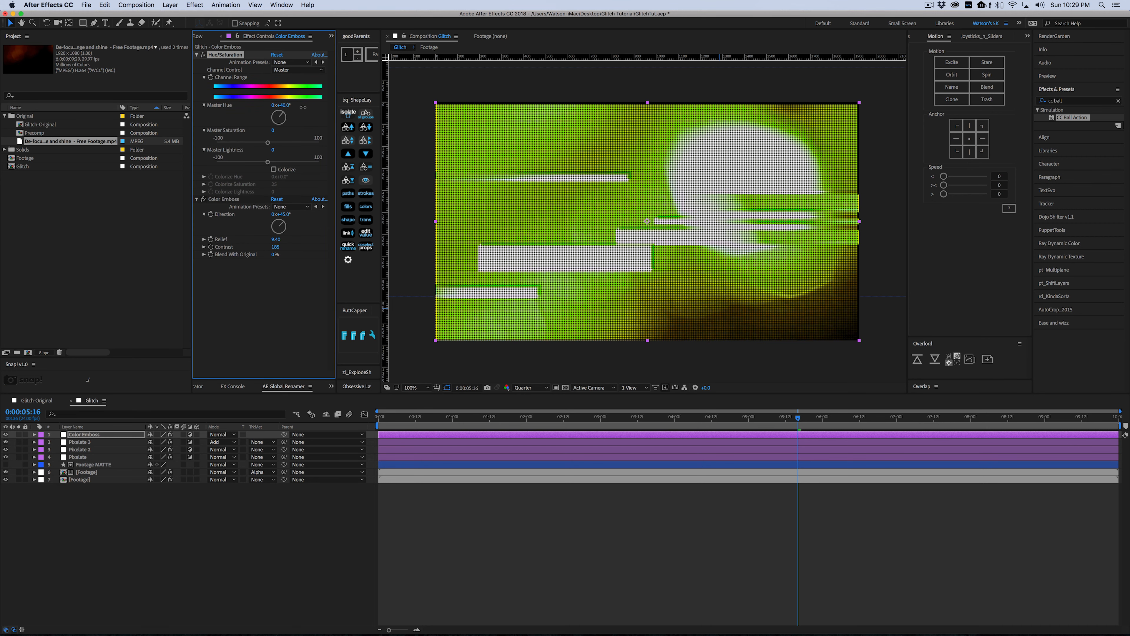
{"action": "mouse_move", "coordinate": [307, 106]}
{"action": "left_mouse_down"}
{"action": "mouse_move", "coordinate": [324, 107]}
{"action": "mouse_move", "coordinate": [286, 107]}
{"action": "left_mouse_up"}
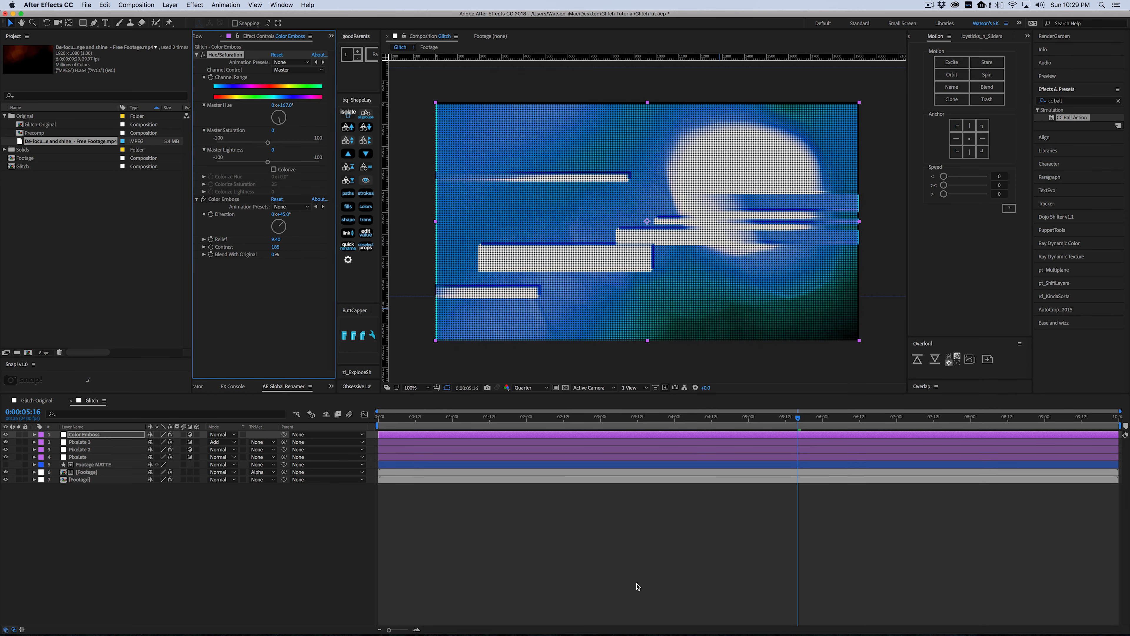
{"action": "left_click", "coordinate": [632, 592]}
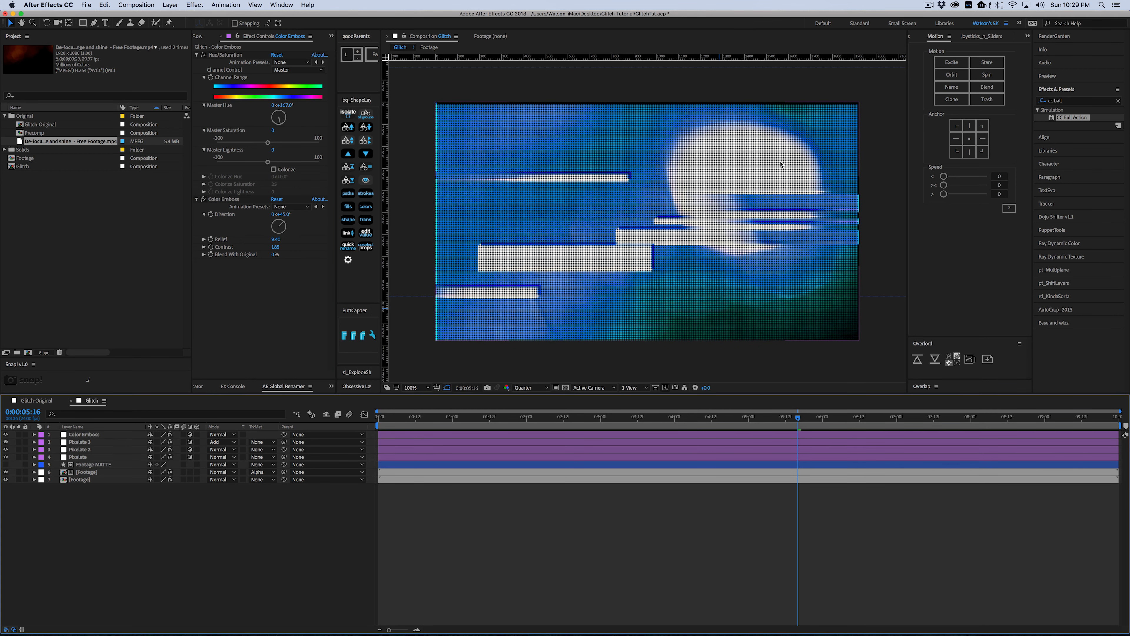
{"action": "left_click_drag", "start_coordinate": [564, 418], "coordinate": [542, 421]}
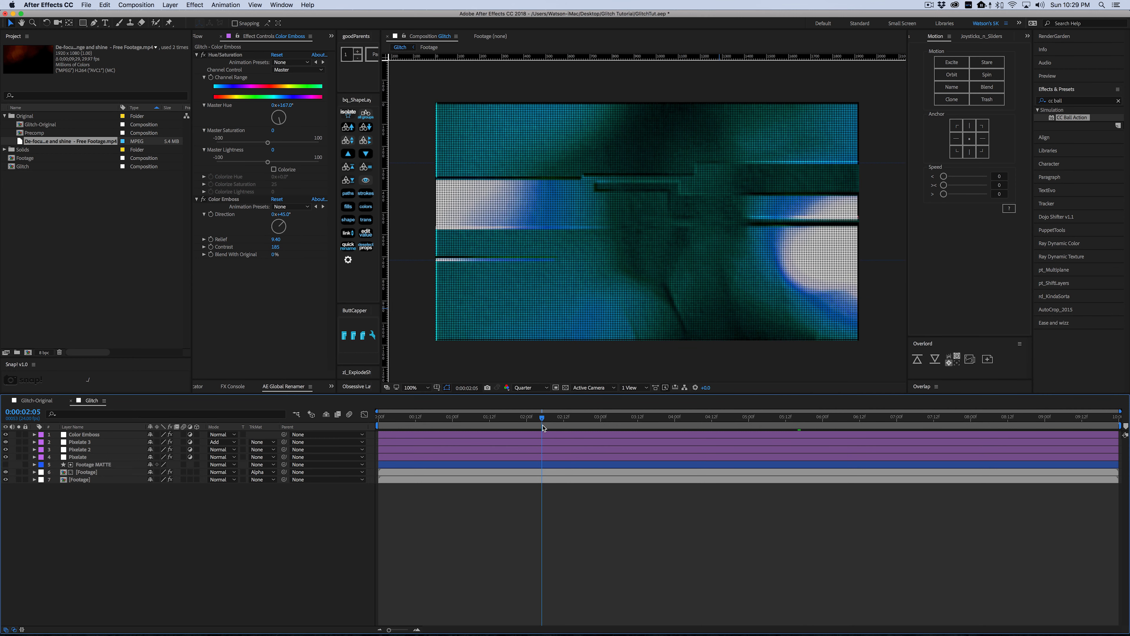
{"action": "key", "text": "space"}
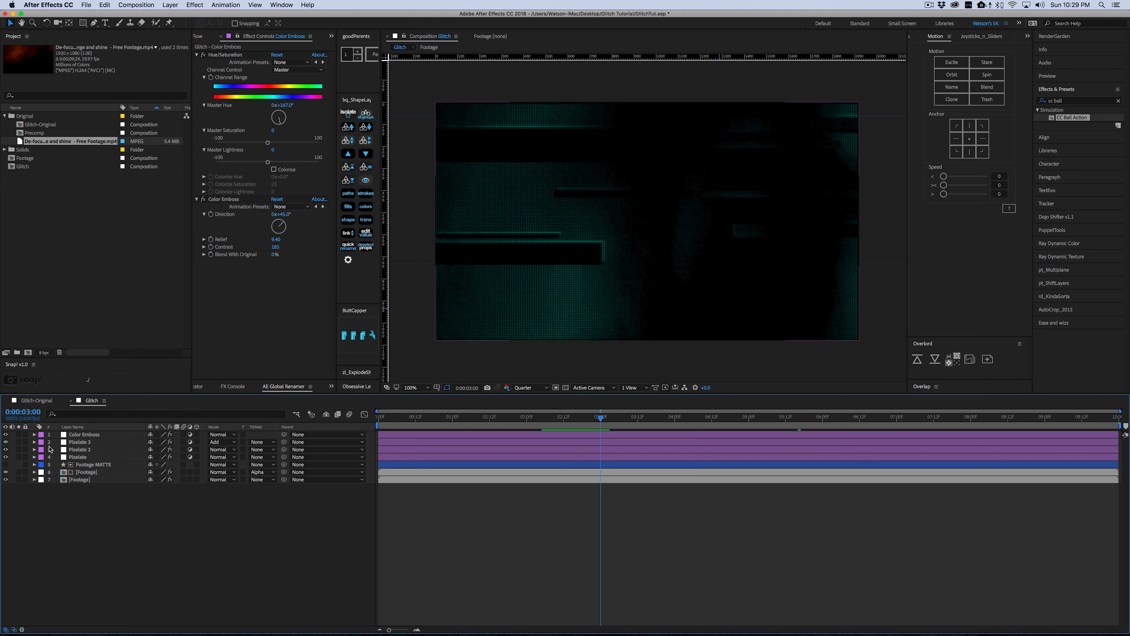
Step: Draw a tiny purple rectangle on a new shape layer in the upper-left area of the Glitch frame, and deselect it
{"action": "left_click", "coordinate": [82, 23]}
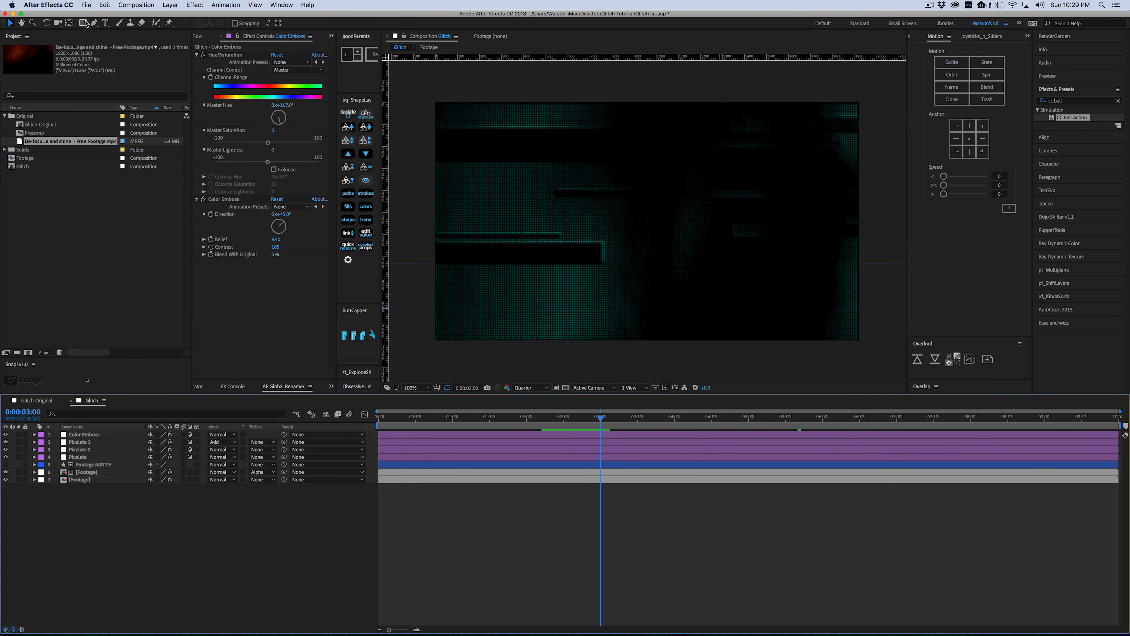
{"action": "left_click_drag", "start_coordinate": [535, 175], "coordinate": [541, 180]}
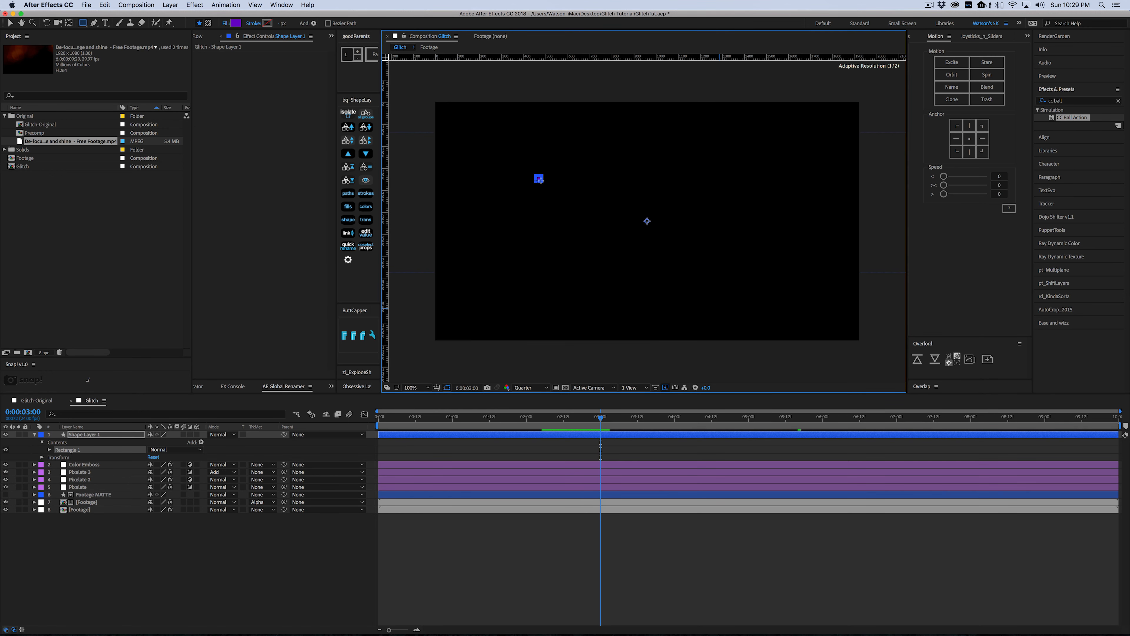
{"action": "left_click", "coordinate": [578, 574]}
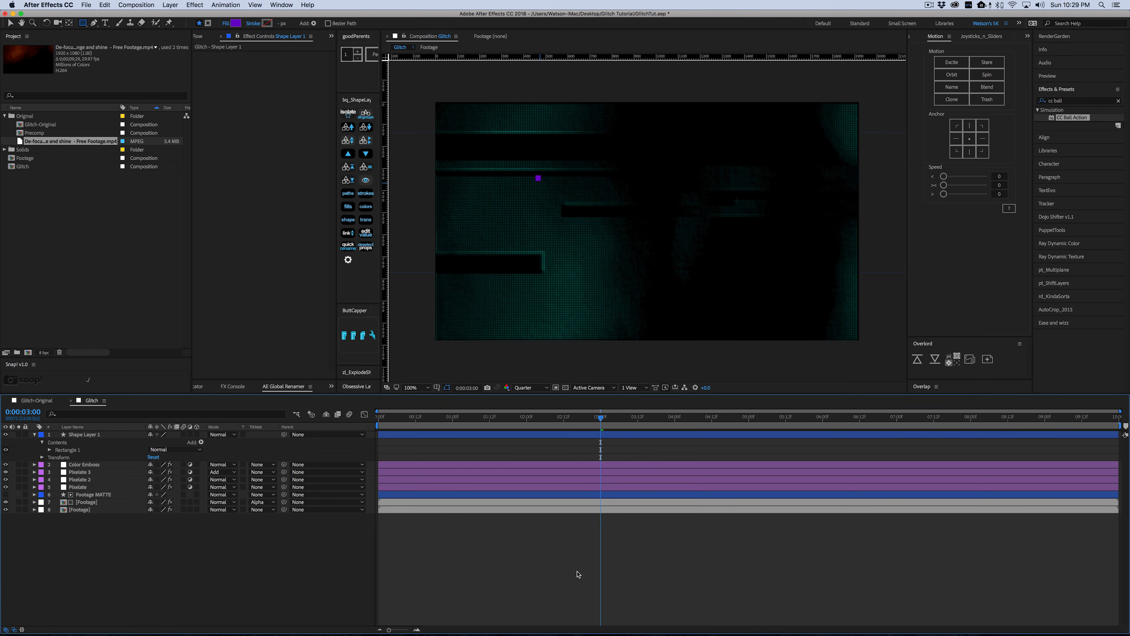
Step: In Glitch-Original, reveal Shape Layer 7's expressions and copy Rectangle 12's Position wiggle expression with f = 7 and a = 630
{"action": "left_click", "coordinate": [35, 400]}
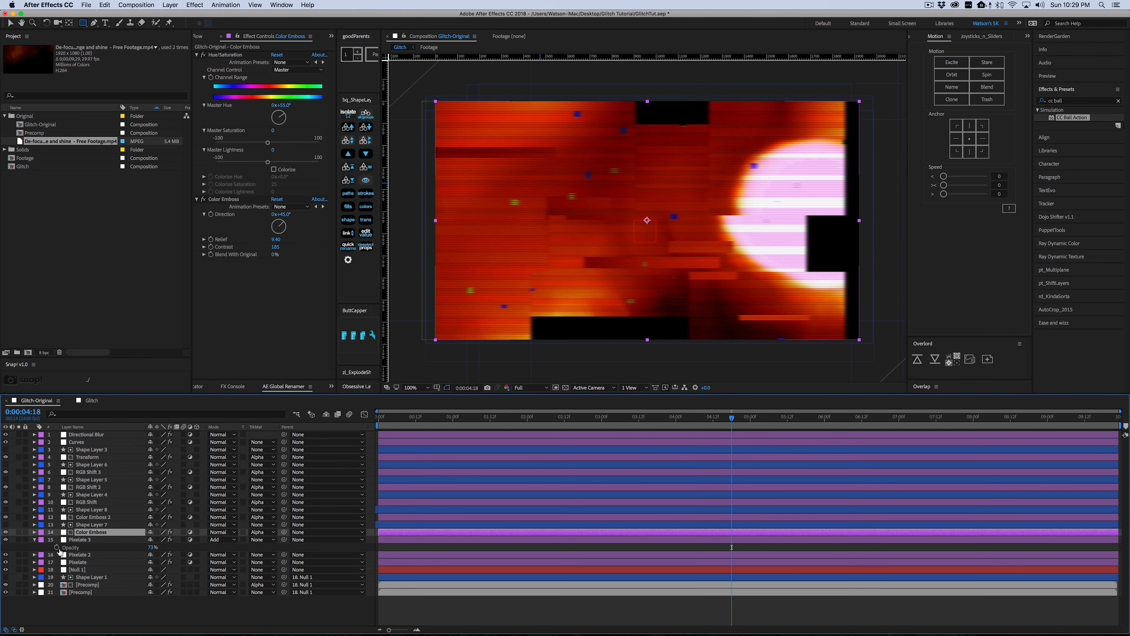
{"action": "left_click", "coordinate": [34, 524]}
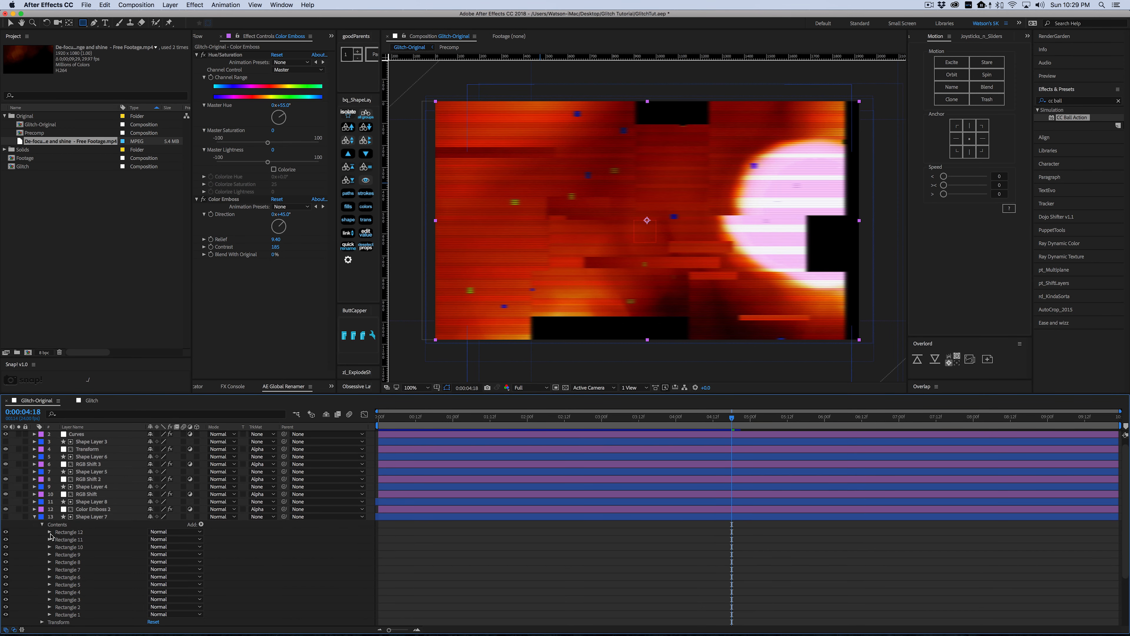
{"action": "left_click", "coordinate": [69, 532]}
{"action": "key", "text": "e"}
{"action": "key", "text": "e"}
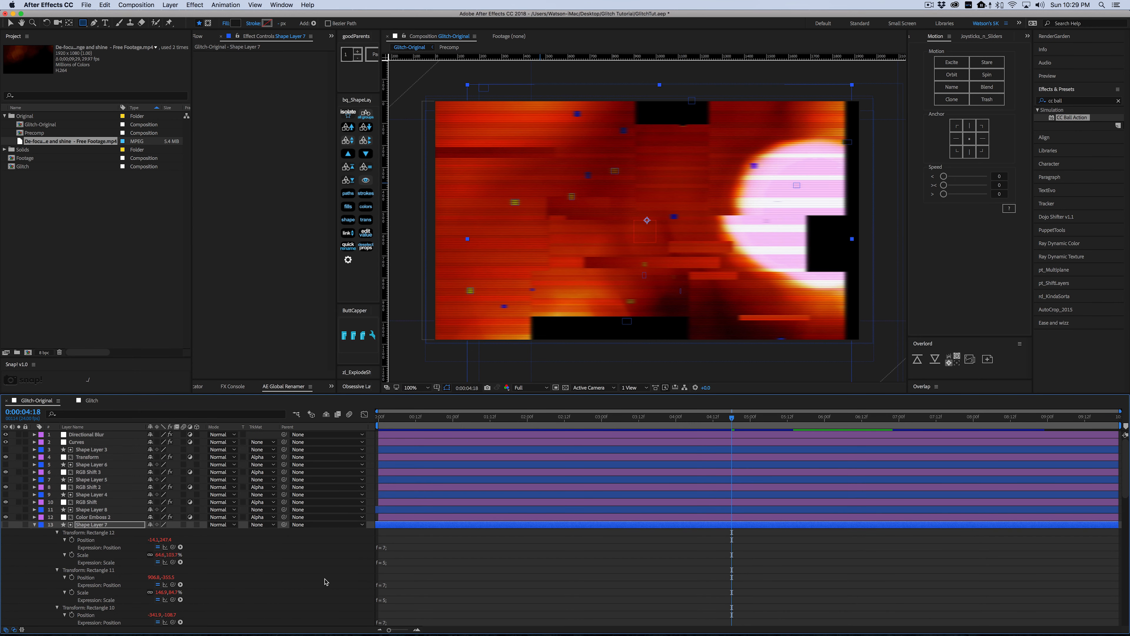
{"action": "left_click", "coordinate": [386, 550]}
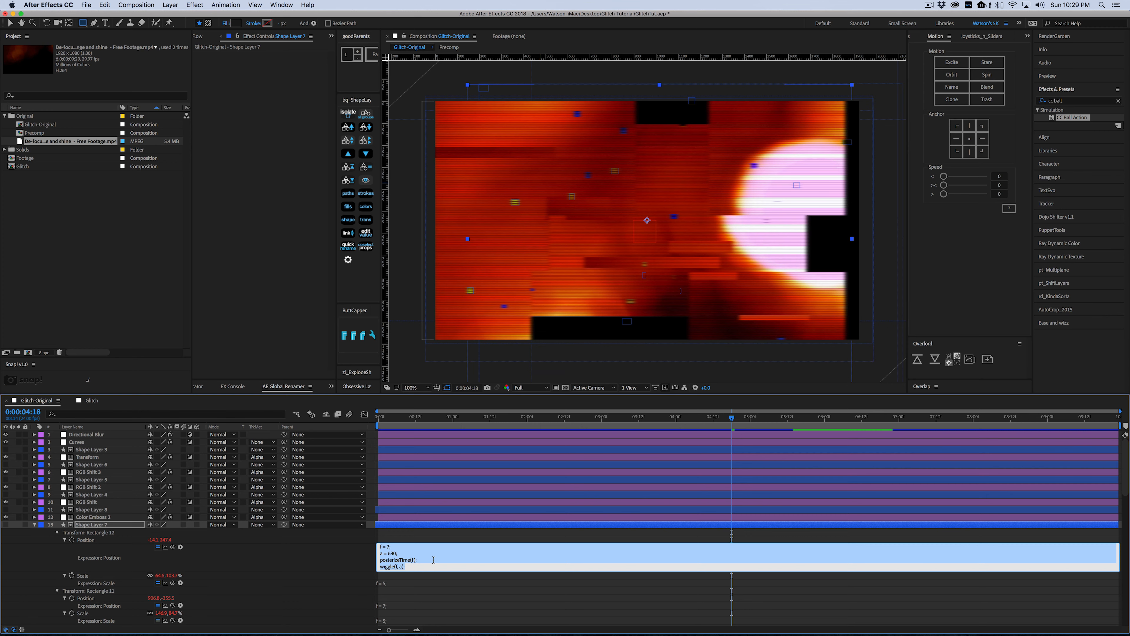
{"action": "left_click", "coordinate": [393, 582]}
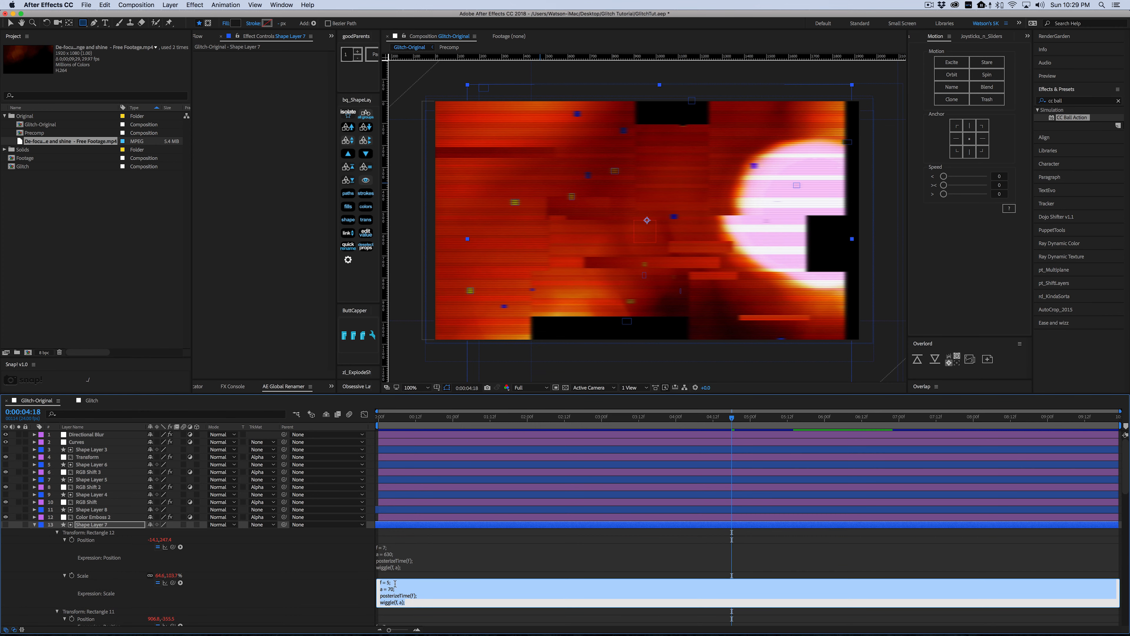
Step: Apply the copied wiggle expression to the Position of Rectangle 1 on Shape Layer 1 in the Glitch composition
{"action": "left_click", "coordinate": [100, 400]}
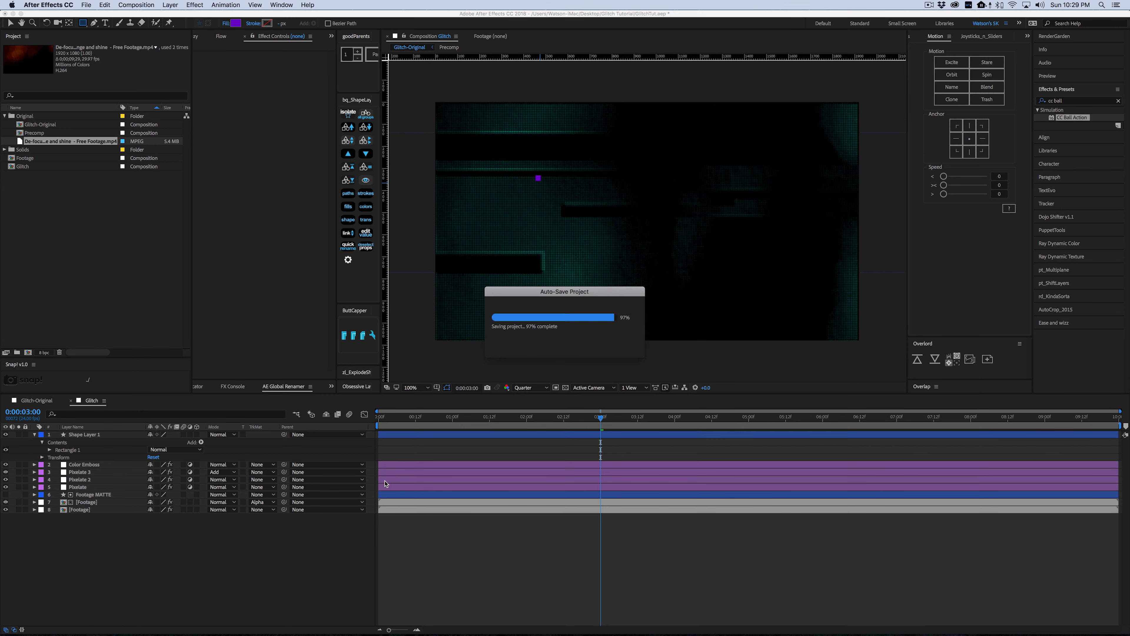
{"action": "left_click", "coordinate": [49, 450]}
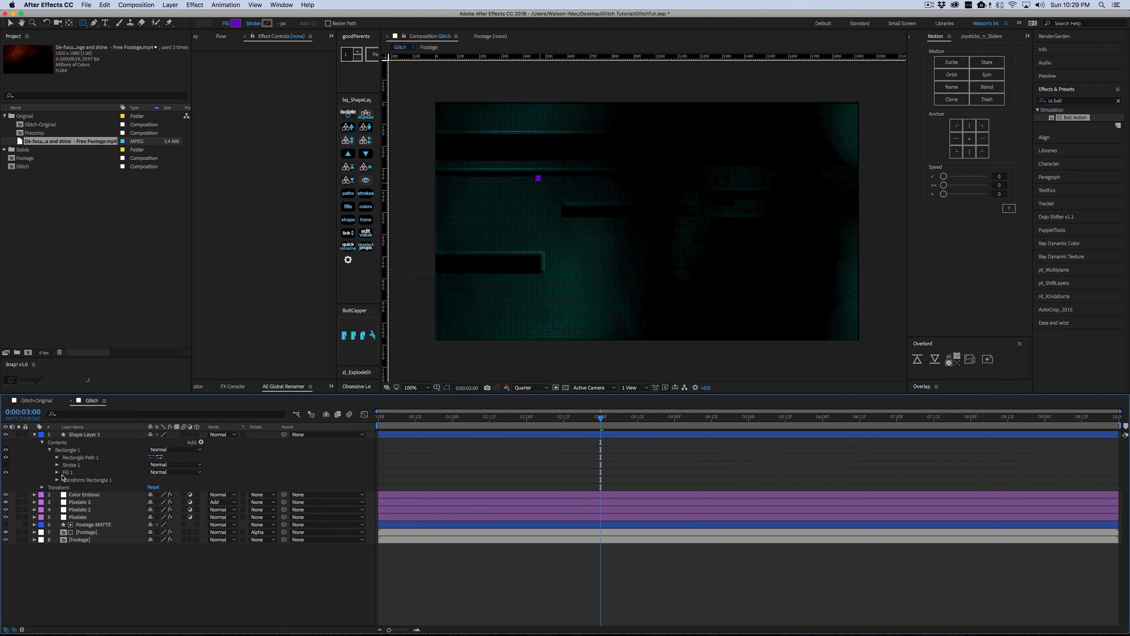
{"action": "left_click", "coordinate": [72, 495], "text": "alt"}
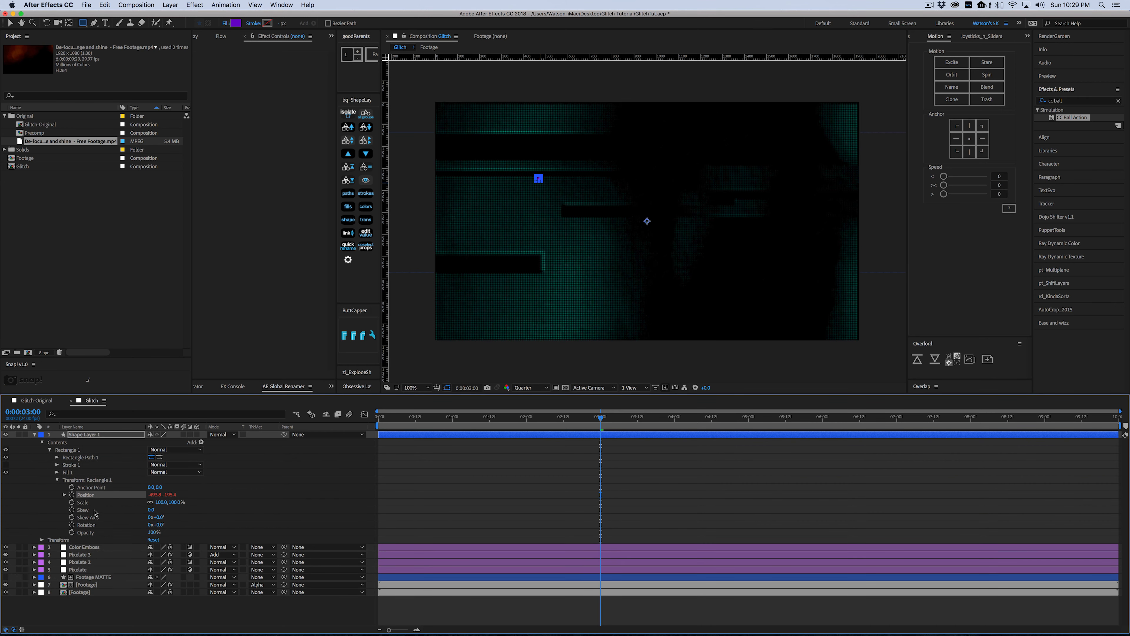
{"action": "key", "text": "ctrl+v"}
{"action": "left_click", "coordinate": [420, 482]}
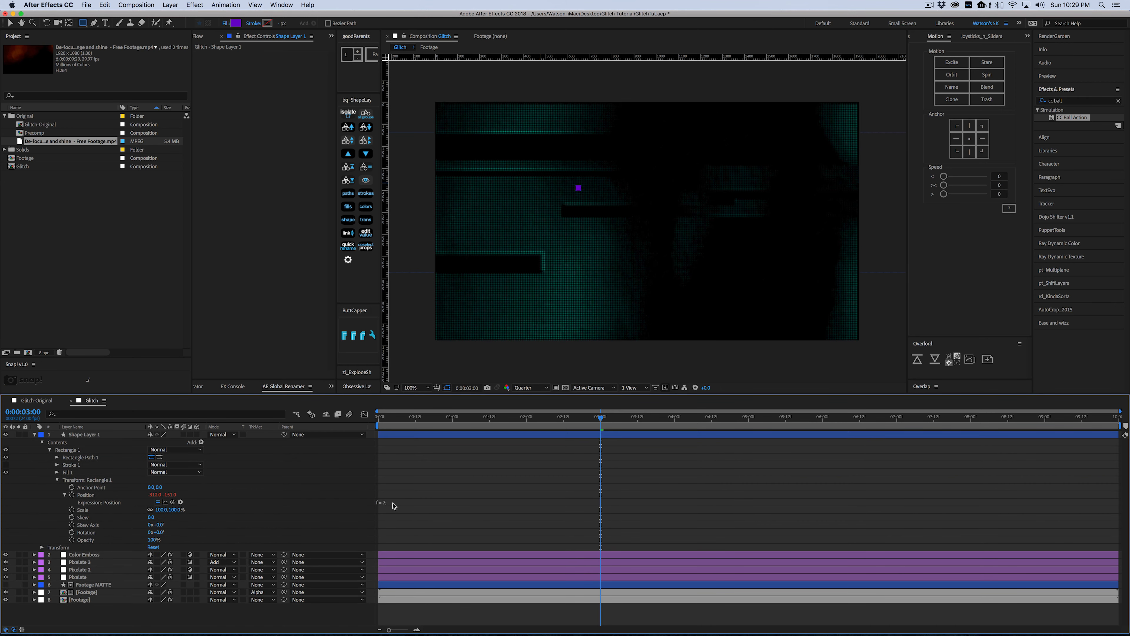
Step: Solo Shape Layer 1 and preview the rectangle's position wiggle from 0:00:01:15
{"action": "left_click_drag", "start_coordinate": [458, 420], "coordinate": [499, 421]}
{"action": "left_click", "coordinate": [18, 434]}
{"action": "key", "text": "space"}
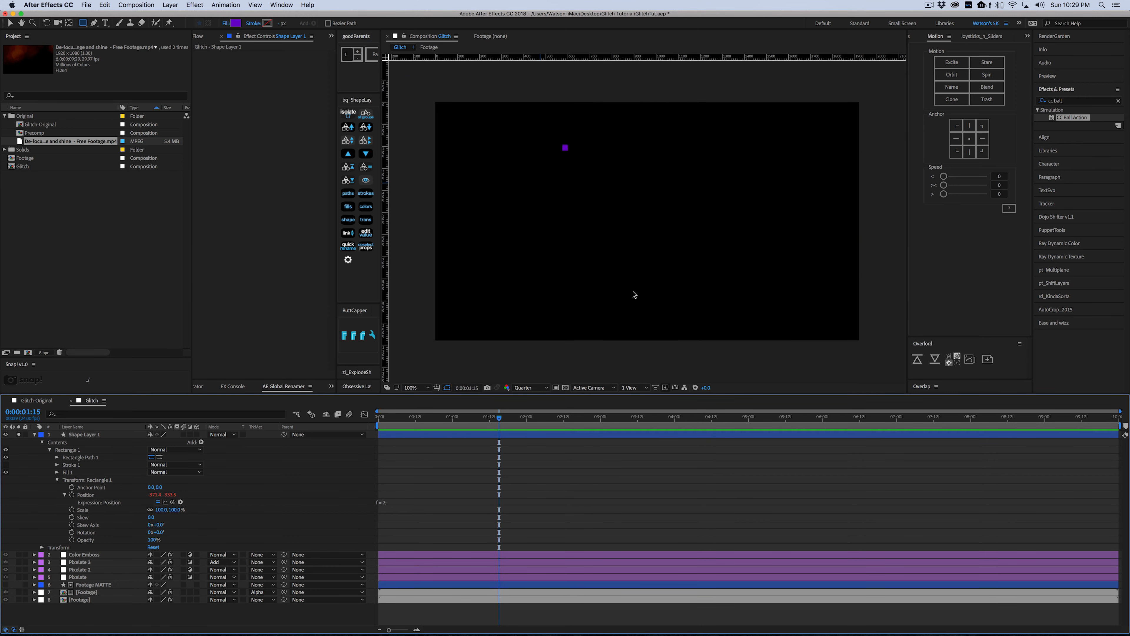
{"action": "key", "text": "space"}
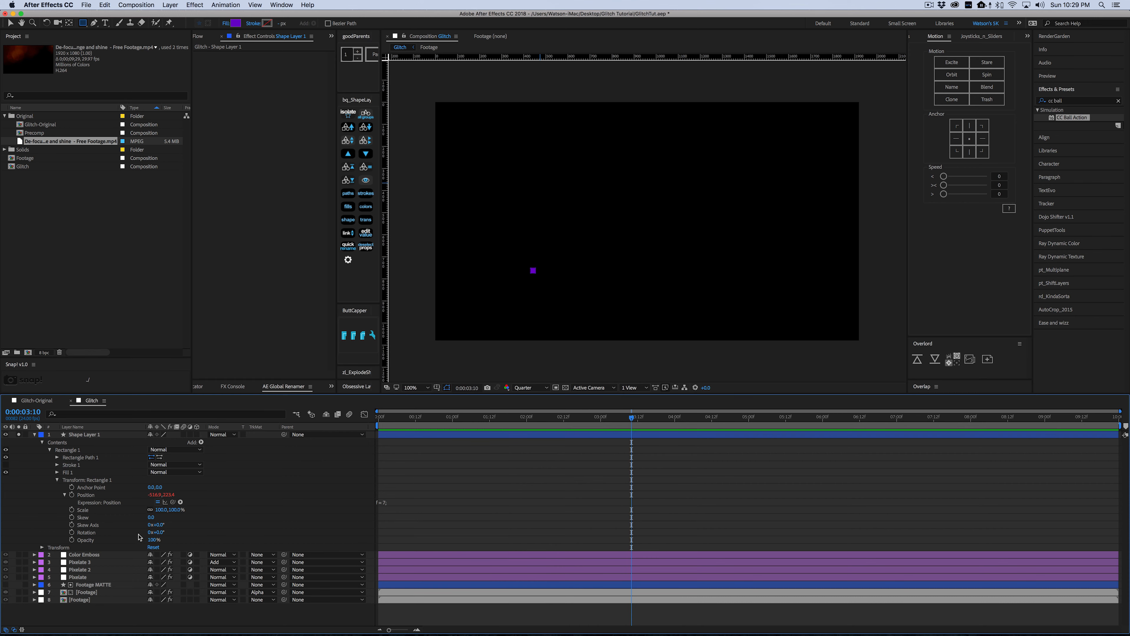
Step: Copy the Scale wiggle expression with a = 70 from Glitch-Original's Rectangle 12 to the Scale of Rectangle 1 in Glitch
{"action": "left_click", "coordinate": [43, 403]}
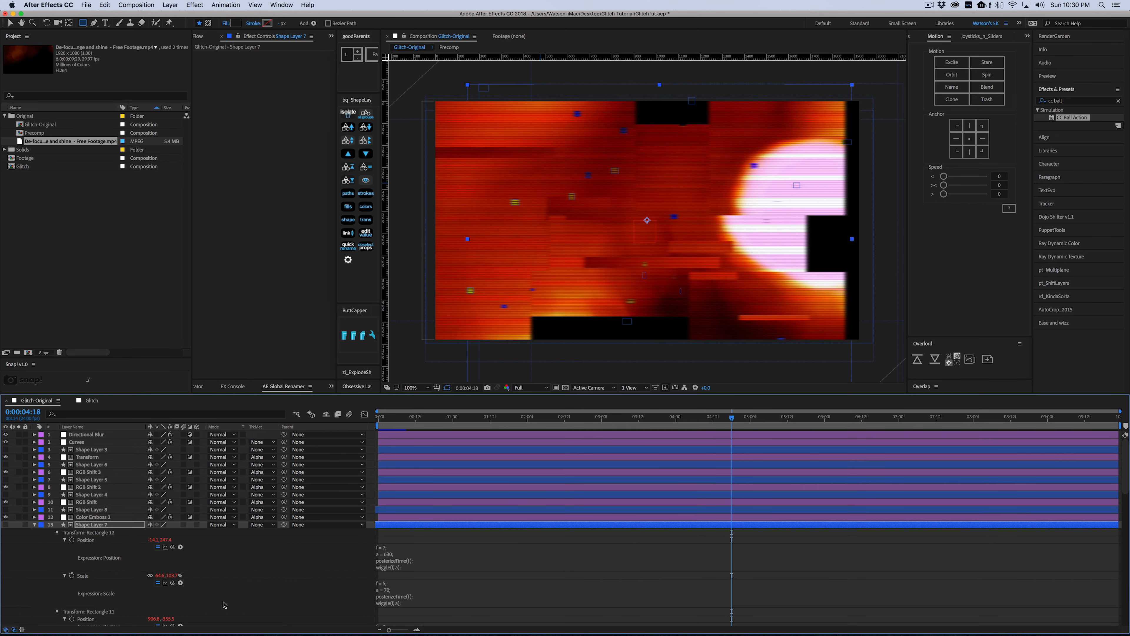
{"action": "left_click", "coordinate": [396, 589]}
{"action": "left_click", "coordinate": [92, 400]}
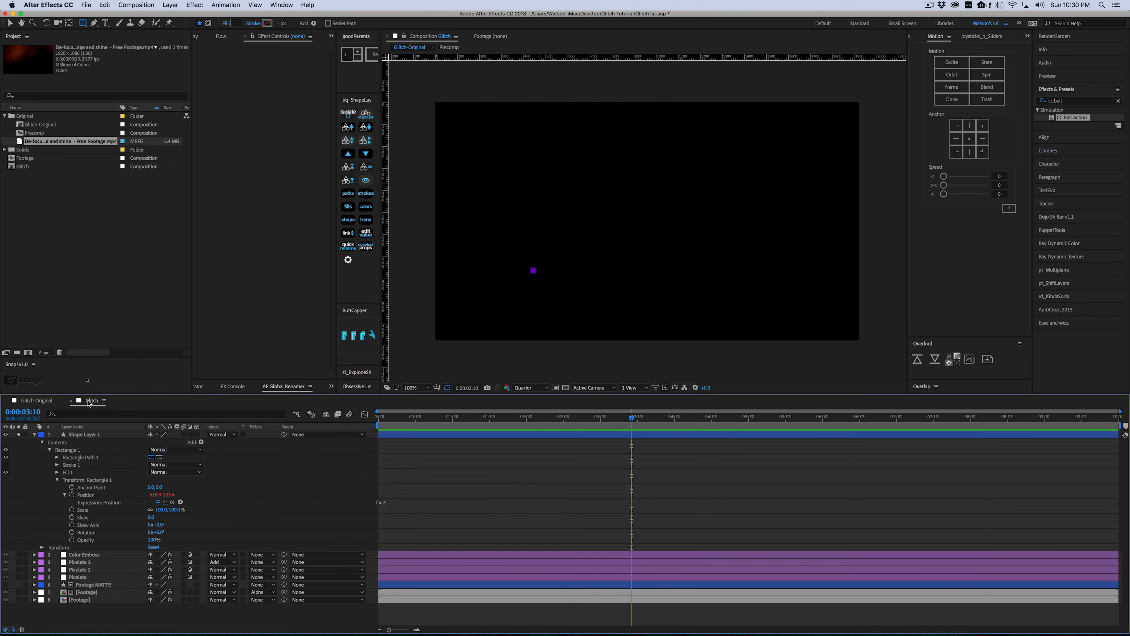
{"action": "left_click", "coordinate": [72, 510], "text": "alt"}
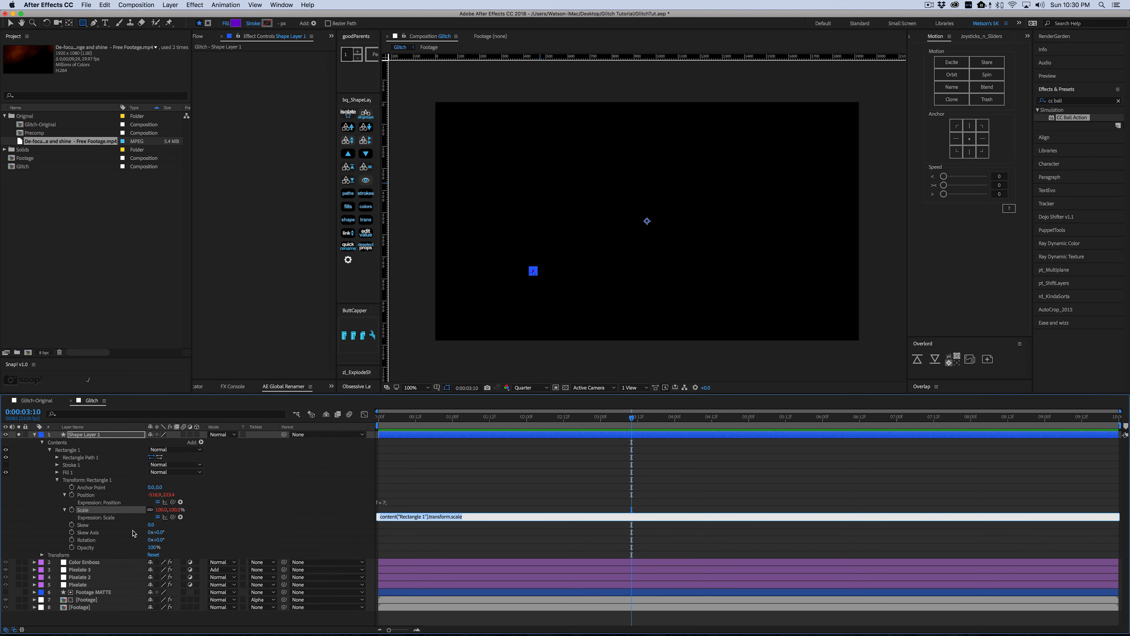
{"action": "type", "text": "wiggle(f, a);"}
{"action": "left_click", "coordinate": [429, 467]}
Step: Preview the rectangle's position and scale wiggle, and return the playhead to 0:00:00:22
{"action": "key", "text": "space"}
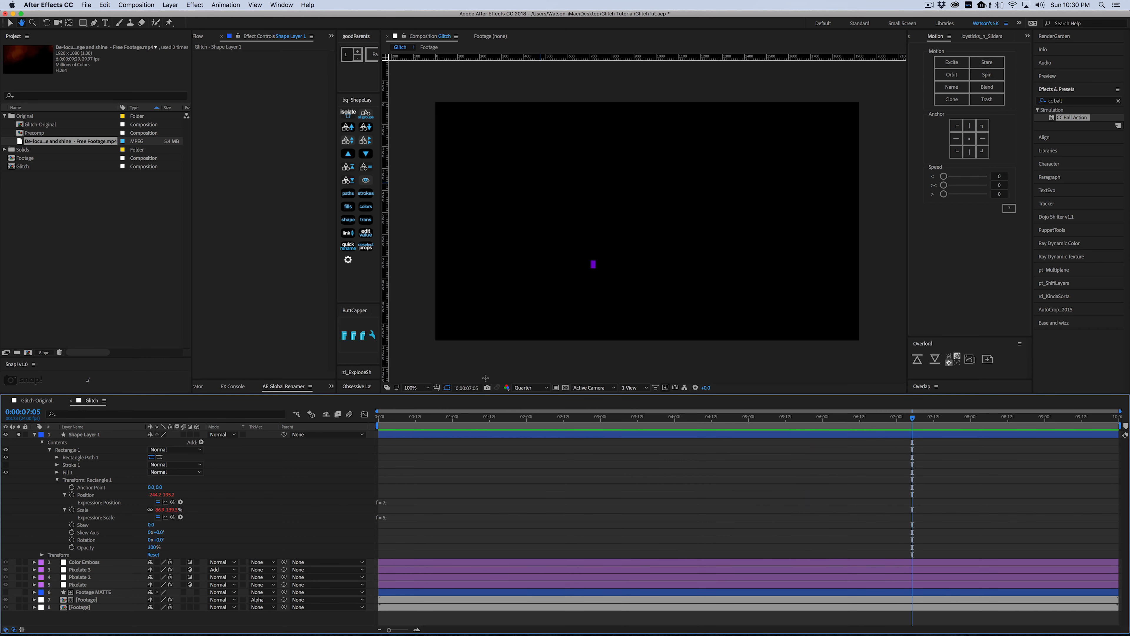
{"action": "left_click_drag", "start_coordinate": [528, 421], "coordinate": [493, 421]}
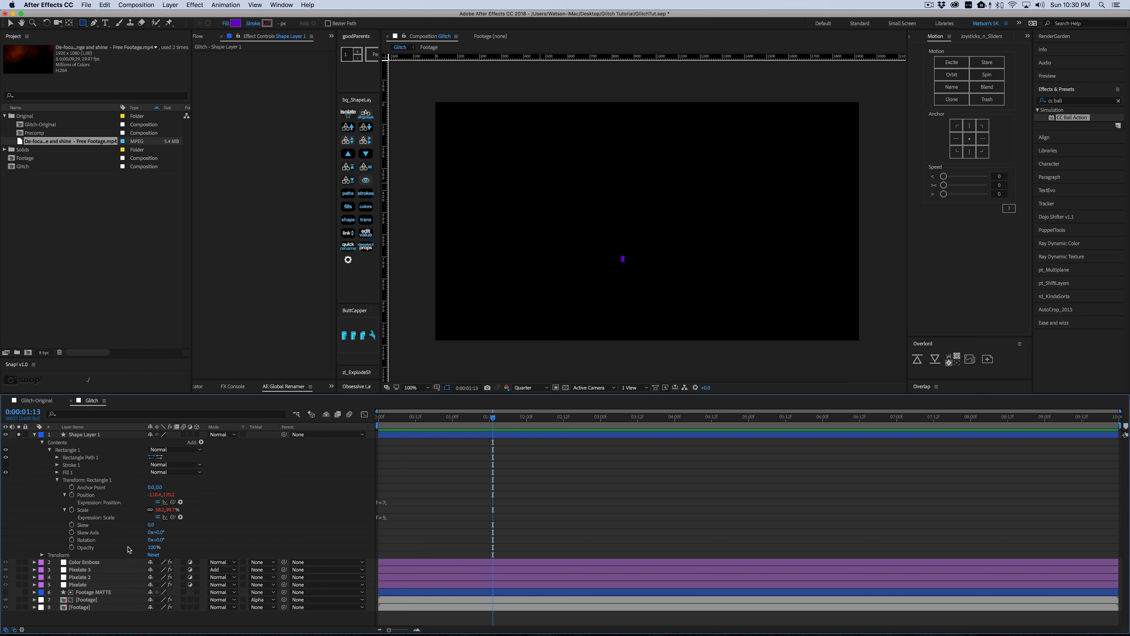
{"action": "left_click_drag", "start_coordinate": [493, 421], "coordinate": [446, 423]}
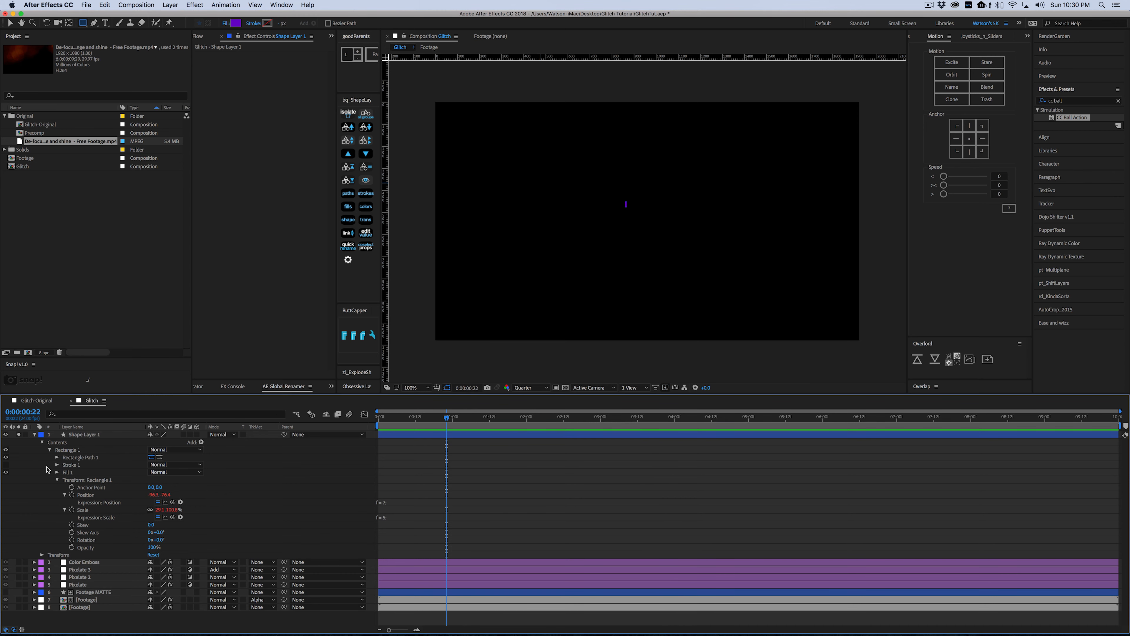
Step: Duplicate Rectangle 1 within Shape Layer 1 and switch to the Selection tool
{"action": "left_click", "coordinate": [50, 450]}
{"action": "left_click", "coordinate": [81, 452]}
{"action": "key", "text": "super+d"}
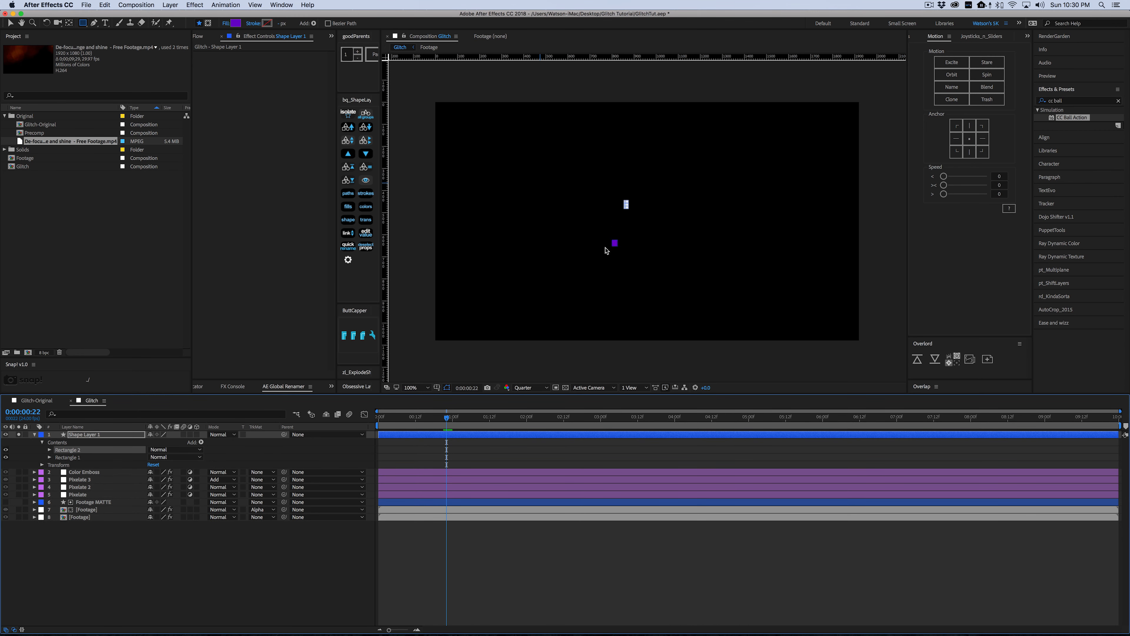
{"action": "key", "text": "v"}
{"action": "left_click_drag", "start_coordinate": [626, 204], "coordinate": [670, 212]}
{"action": "key", "text": "super+z"}
{"action": "key", "text": "super+z"}
Step: Nudge the duplicated rectangle in large increments to the right, away from Rectangle 1
{"action": "key", "text": "shift+Right"}
{"action": "key", "text": "shift+Right"}
{"action": "key", "text": "shift+Right"}
{"action": "key", "text": "shift+Right"}
{"action": "key", "text": "shift+Right"}
{"action": "key", "text": "shift+Right"}
{"action": "key", "text": "shift+Right"}
{"action": "key", "text": "shift+Right"}
{"action": "key", "text": "shift+Right"}
{"action": "key", "text": "shift+Right"}
{"action": "key", "text": "shift+Right"}
{"action": "key", "text": "shift+Right"}
{"action": "key", "text": "shift+Right"}
{"action": "key", "text": "shift+Right"}
{"action": "key", "text": "shift+Right"}
{"action": "key", "text": "shift+Right"}
{"action": "key", "text": "shift+Right"}
{"action": "key", "text": "shift+Right"}
{"action": "key", "text": "shift+Right"}
{"action": "key", "text": "shift+Right"}
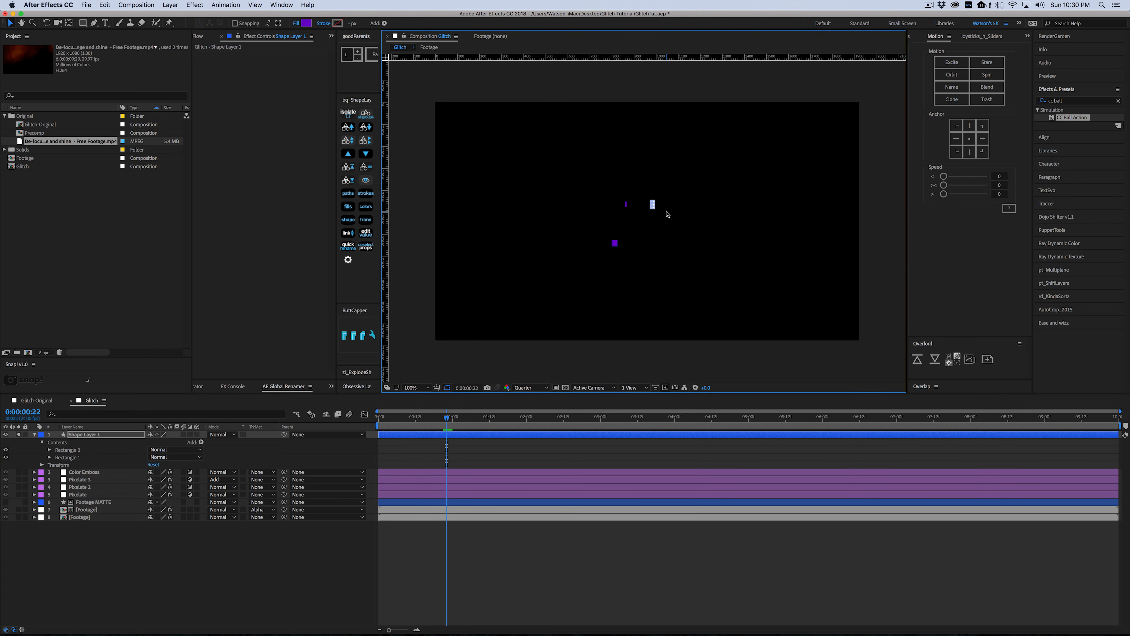
{"action": "key", "text": "period"}
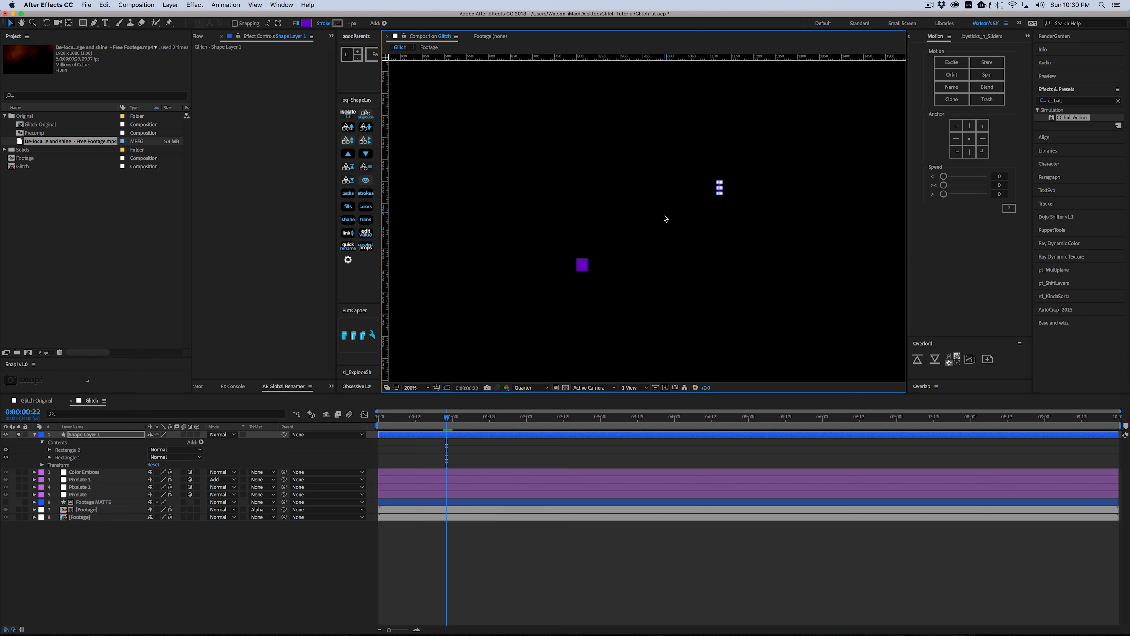
{"action": "key", "text": "super+d"}
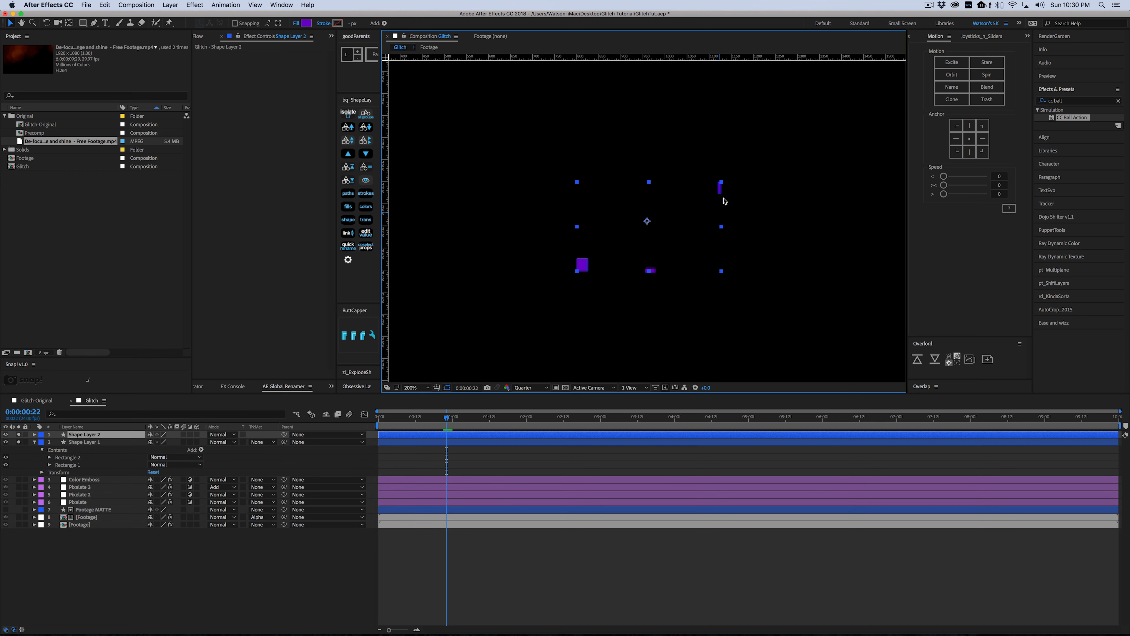
{"action": "left_click", "coordinate": [721, 191]}
{"action": "left_click_drag", "start_coordinate": [721, 191], "coordinate": [700, 194]}
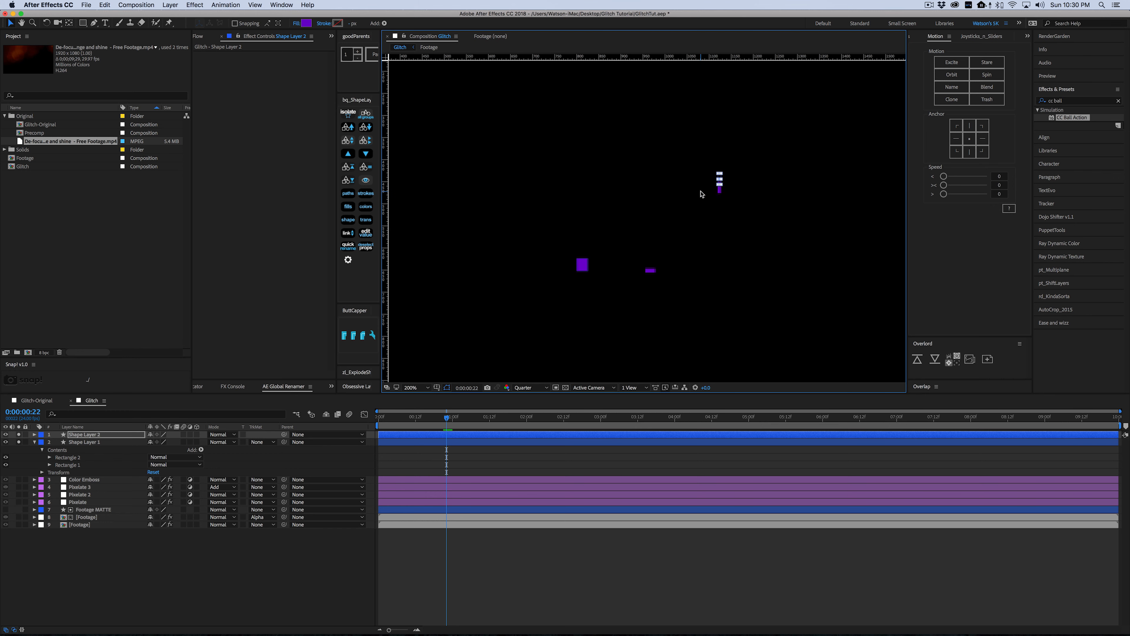
{"action": "key", "text": "comma"}
{"action": "left_click", "coordinate": [699, 278]}
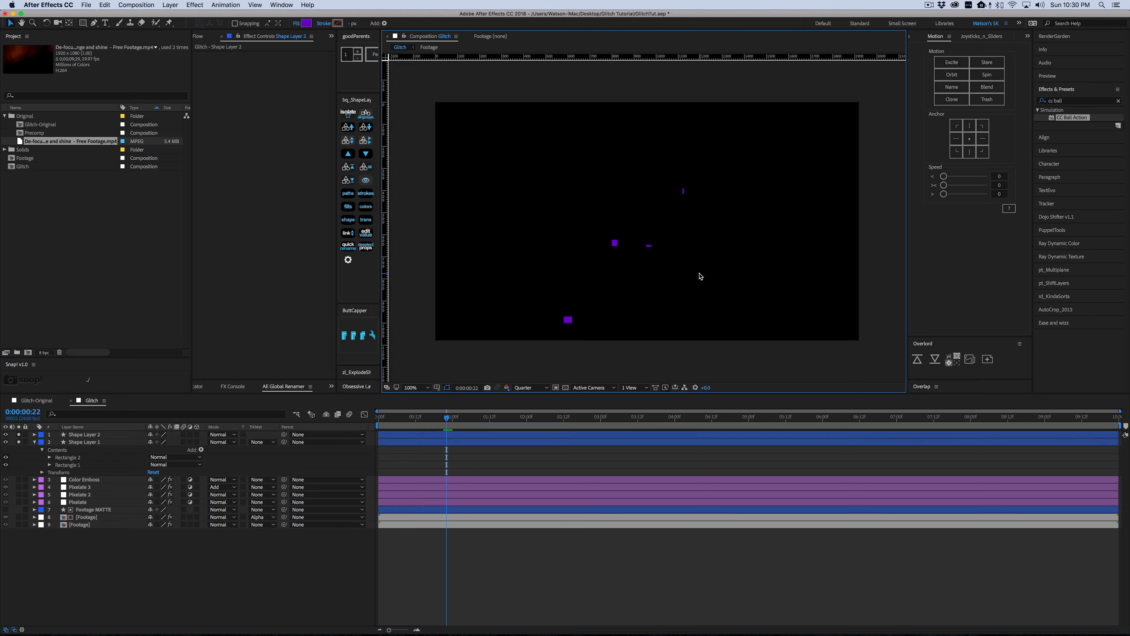
{"action": "left_click", "coordinate": [75, 457]}
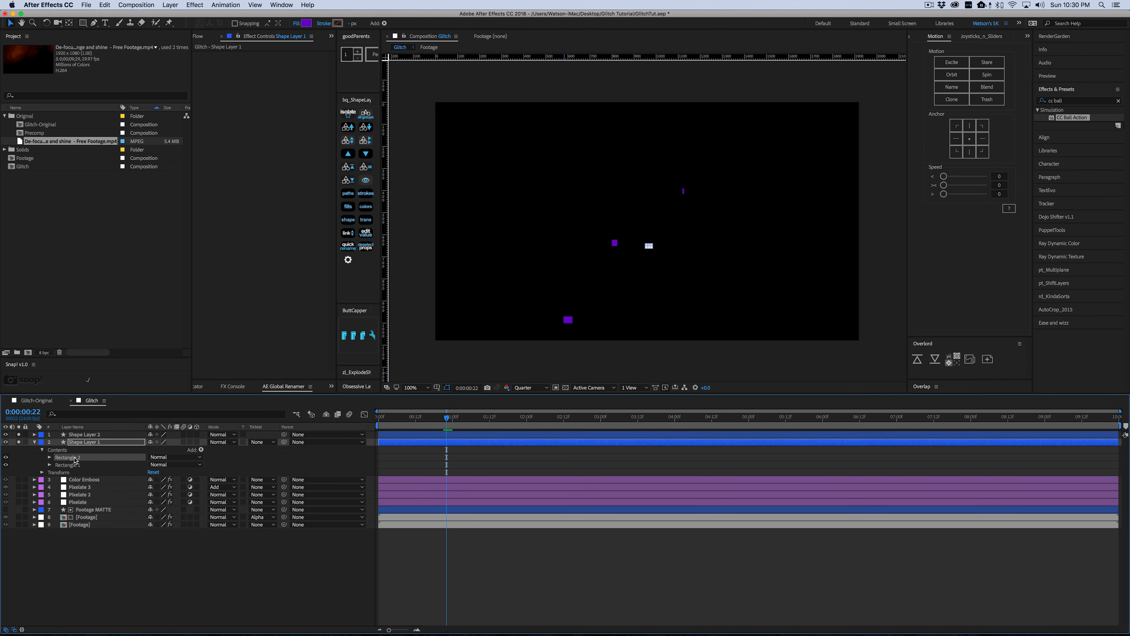
{"action": "left_click", "coordinate": [89, 434]}
{"action": "key", "text": "Delete"}
Step: Duplicate Rectangle 2 repeatedly within Shape Layer 1 until the layer contains ten rectangles
{"action": "left_click", "coordinate": [76, 451]}
{"action": "key", "text": "super+d"}
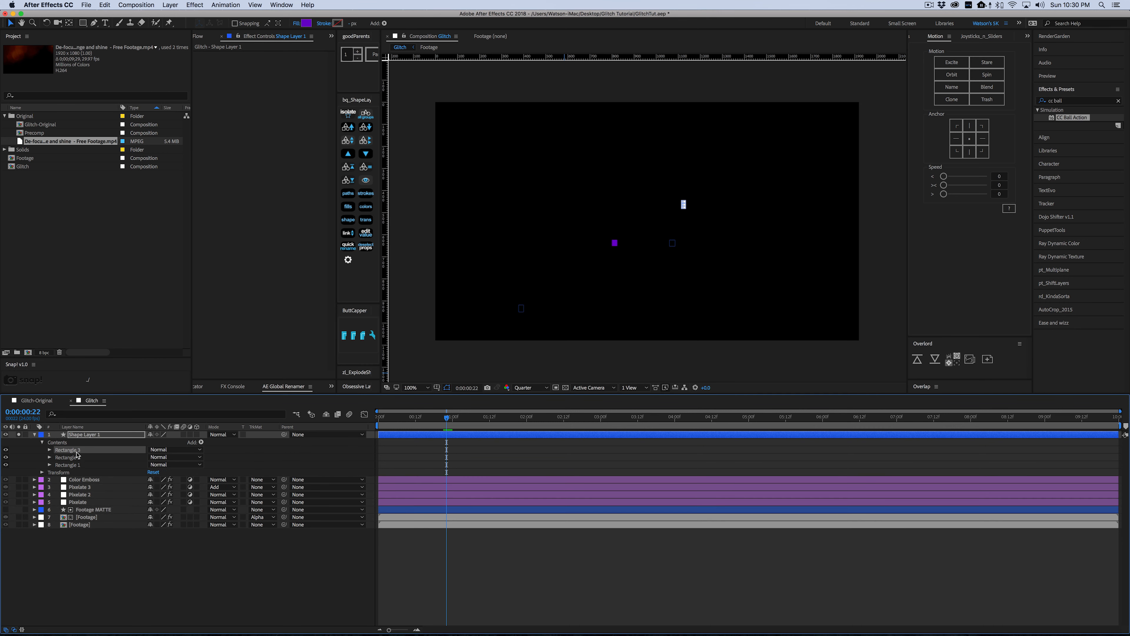
{"action": "key", "text": "super+d"}
{"action": "key", "text": "super+d"}
{"action": "key", "text": "super+d"}
{"action": "key", "text": "super+d"}
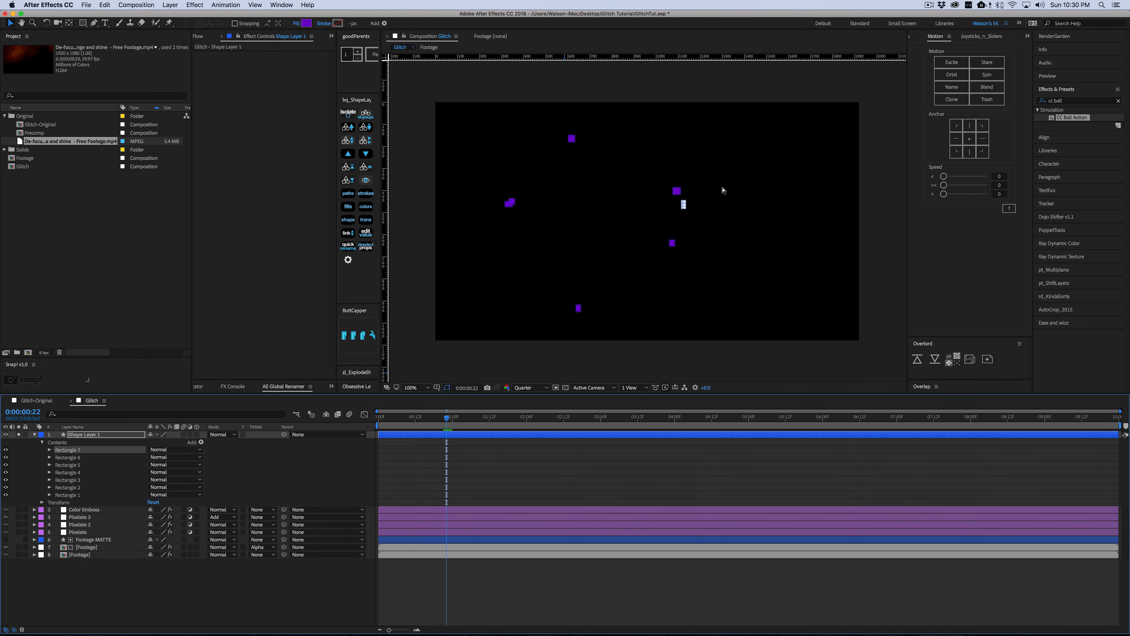
{"action": "key", "text": "super+d"}
{"action": "key", "text": "super+d"}
{"action": "key", "text": "super+d"}
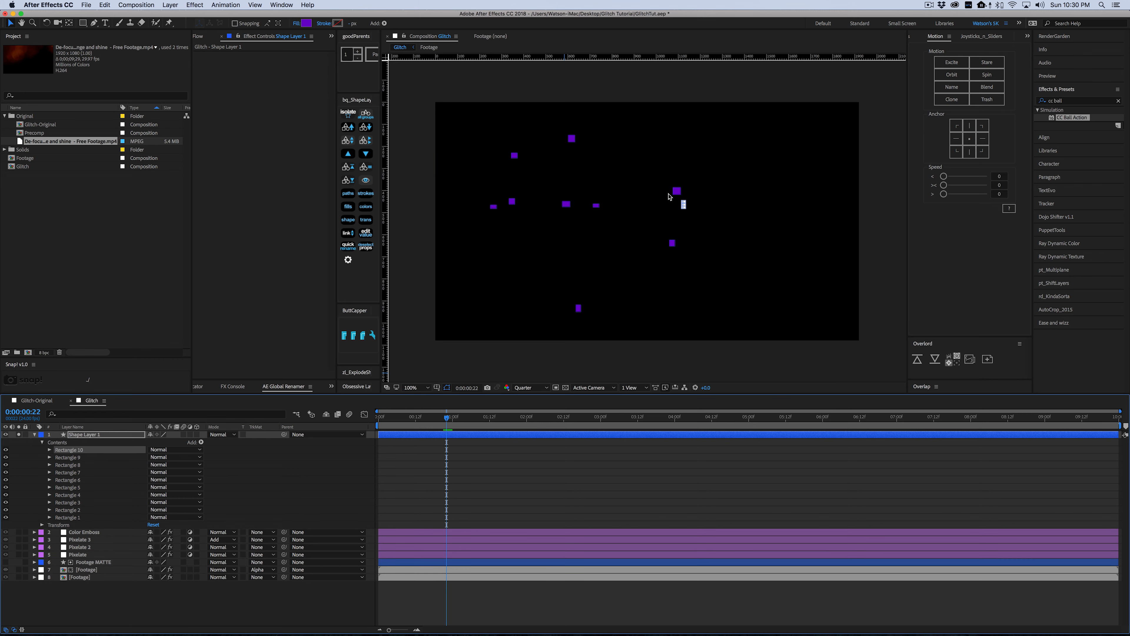
Step: Spread three of the duplicated rectangles across the right half of the frame
{"action": "left_click_drag", "start_coordinate": [514, 156], "coordinate": [767, 189]}
{"action": "left_click_drag", "start_coordinate": [679, 194], "coordinate": [711, 153]}
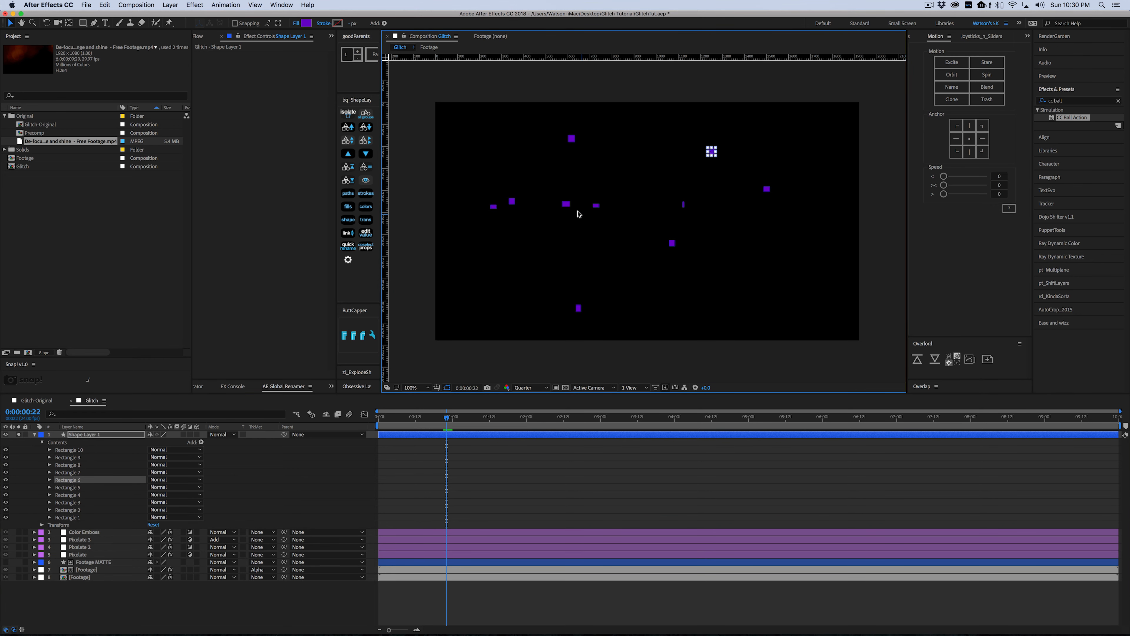
{"action": "left_click_drag", "start_coordinate": [567, 208], "coordinate": [781, 278]}
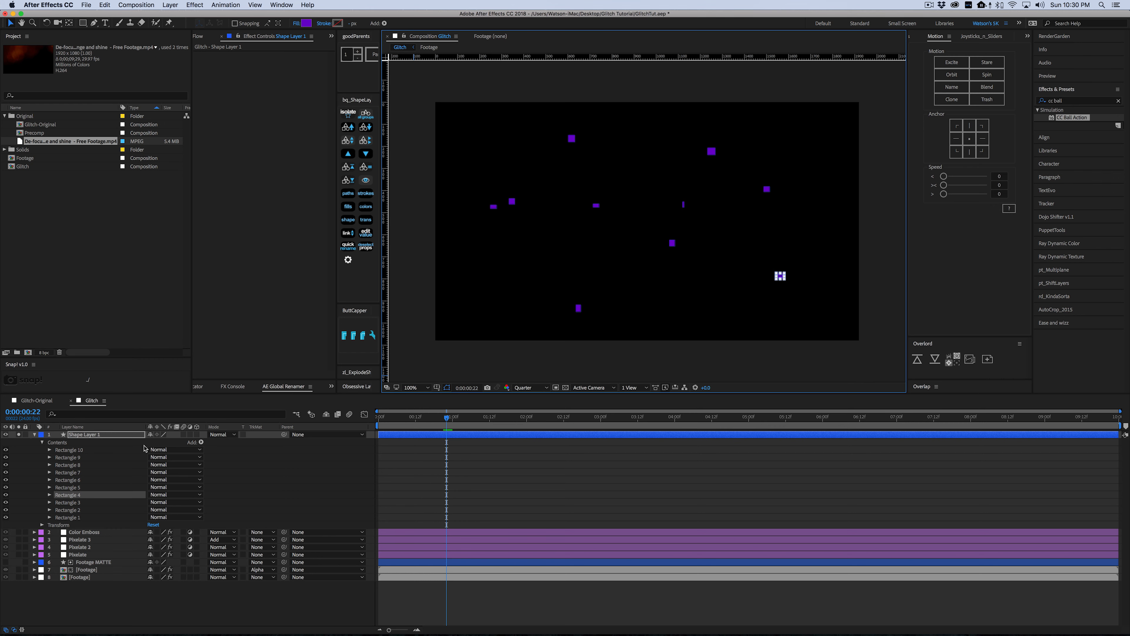
Step: Duplicate Rectangle 4 seven times to bring Shape Layer 1 to seventeen rectangles
{"action": "key", "text": "ctrl+d"}
{"action": "key", "text": "ctrl+d"}
{"action": "key", "text": "ctrl+d"}
{"action": "key", "text": "ctrl+d"}
{"action": "key", "text": "ctrl+d"}
{"action": "key", "text": "ctrl+d"}
{"action": "key", "text": "ctrl+d"}
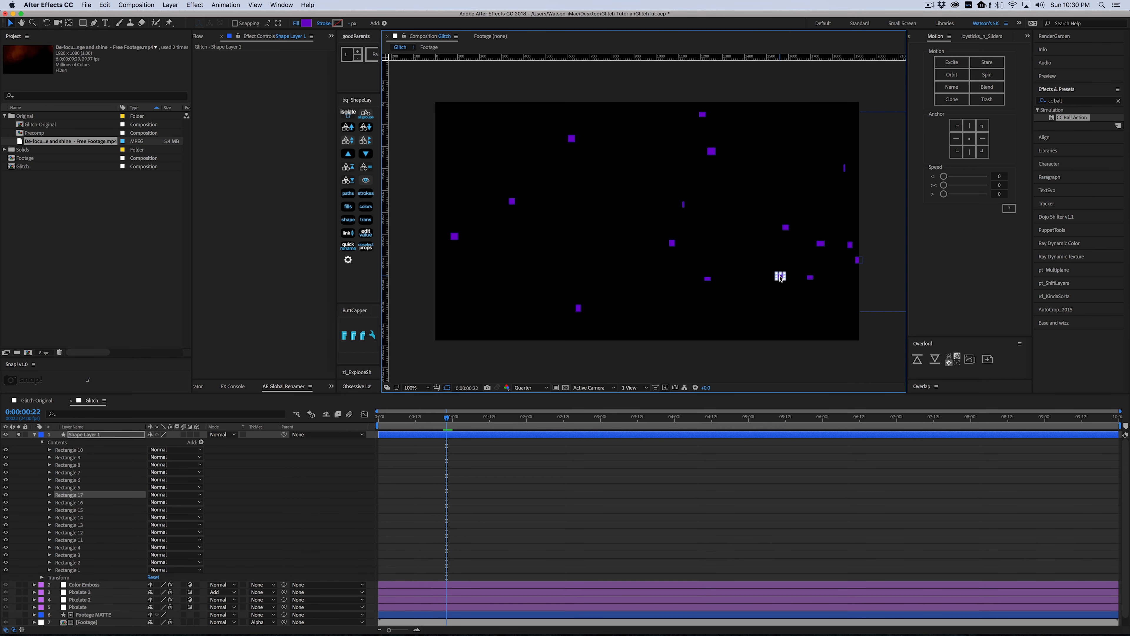
Step: Reposition two rectangles from the crowded lower-right area, one near the frame's centre and one toward the upper right
{"action": "left_click_drag", "start_coordinate": [780, 276], "coordinate": [583, 224]}
{"action": "left_click", "coordinate": [819, 243]}
{"action": "left_click_drag", "start_coordinate": [818, 240], "coordinate": [778, 188]}
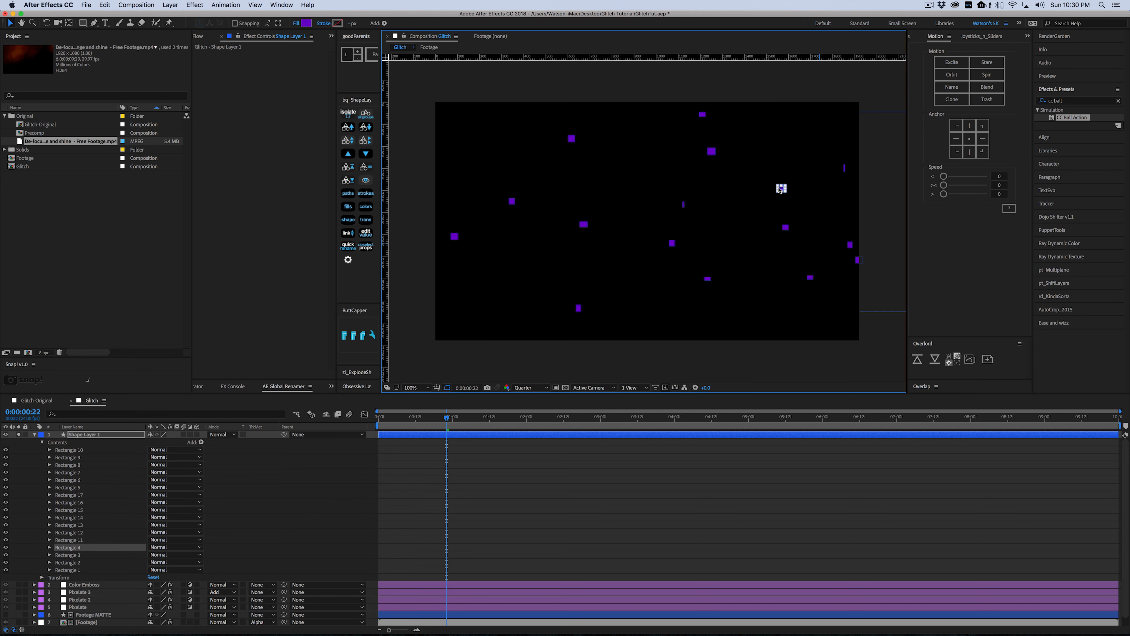
Step: Collapse Shape Layer 1 and rename it Emboss MATTE
{"action": "left_click", "coordinate": [34, 435]}
{"action": "left_click", "coordinate": [88, 434]}
{"action": "key", "text": "Return"}
{"action": "type", "text": "Emboss MATTE"}
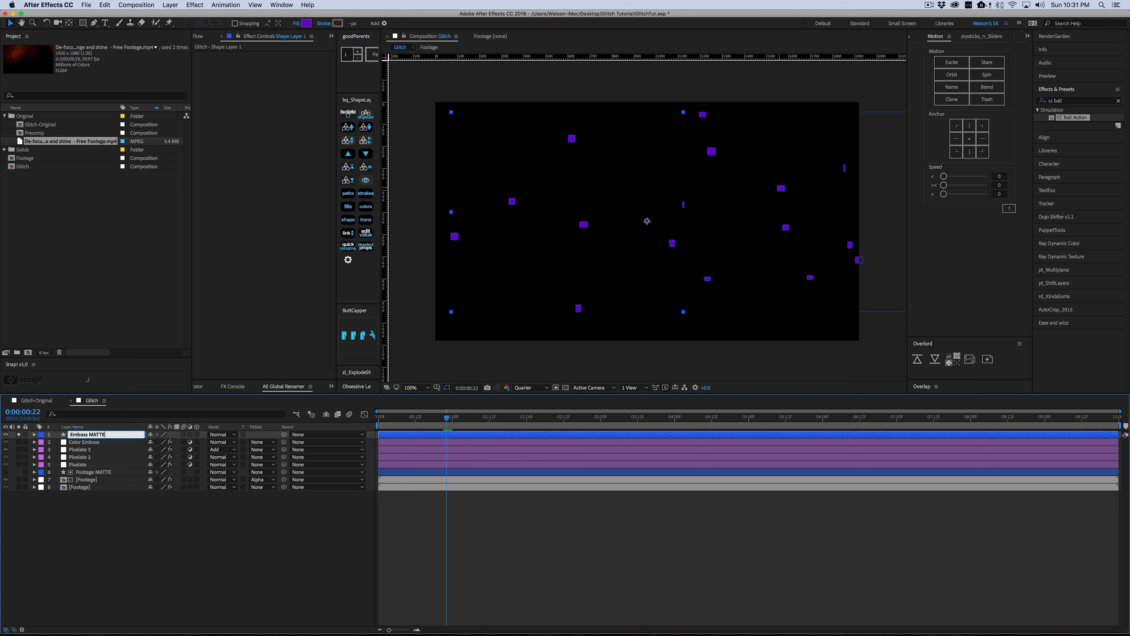
Step: Set the Color Emboss layer's track matte to Alpha Matte "Emboss MATTE" and preview the masked effect
{"action": "key", "text": "Return"}
{"action": "left_click", "coordinate": [260, 442]}
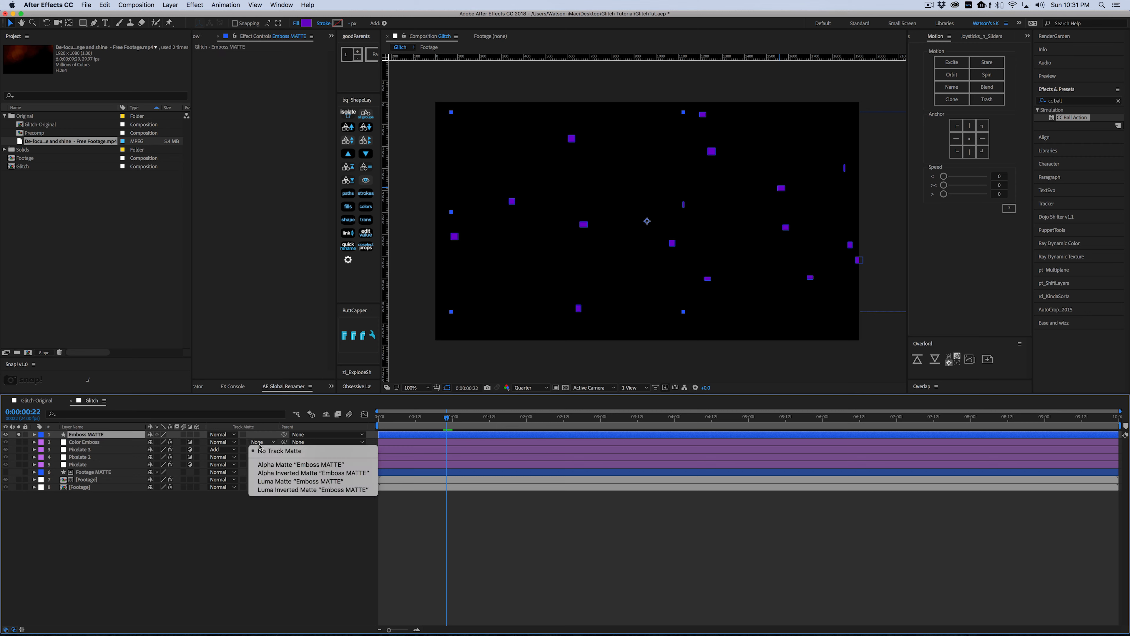
{"action": "left_click", "coordinate": [267, 465]}
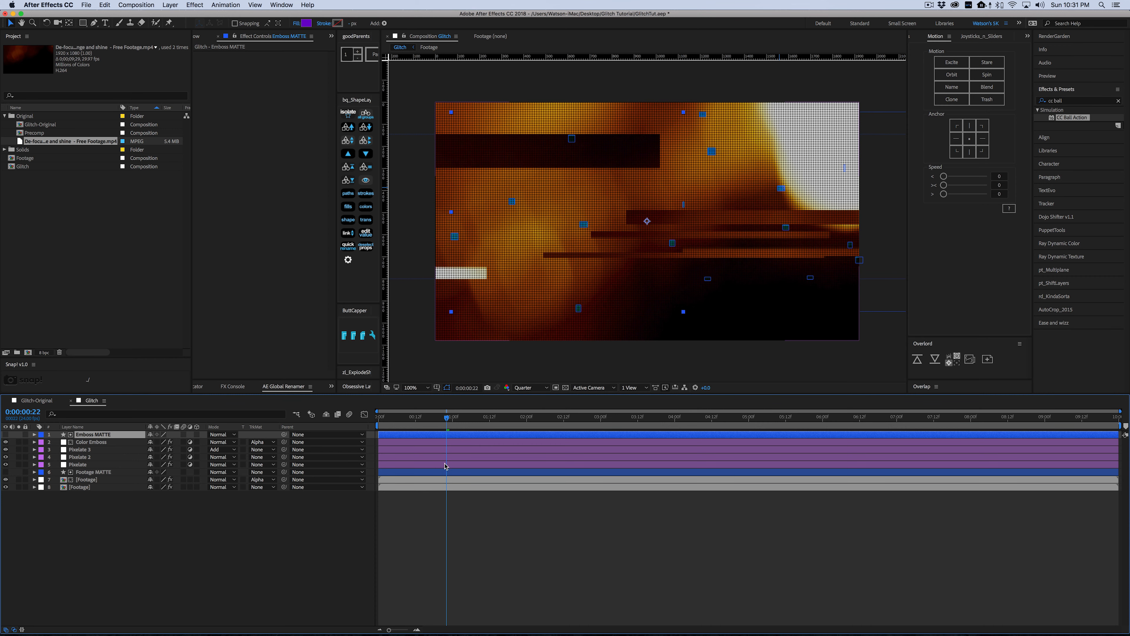
{"action": "left_click", "coordinate": [582, 525]}
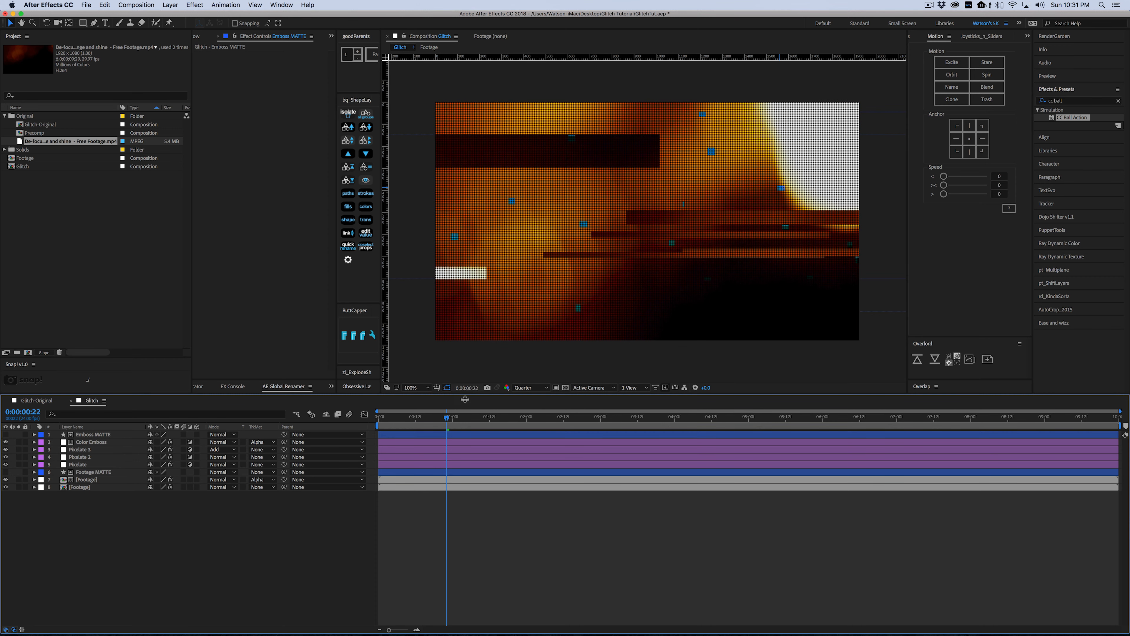
{"action": "key", "text": "space"}
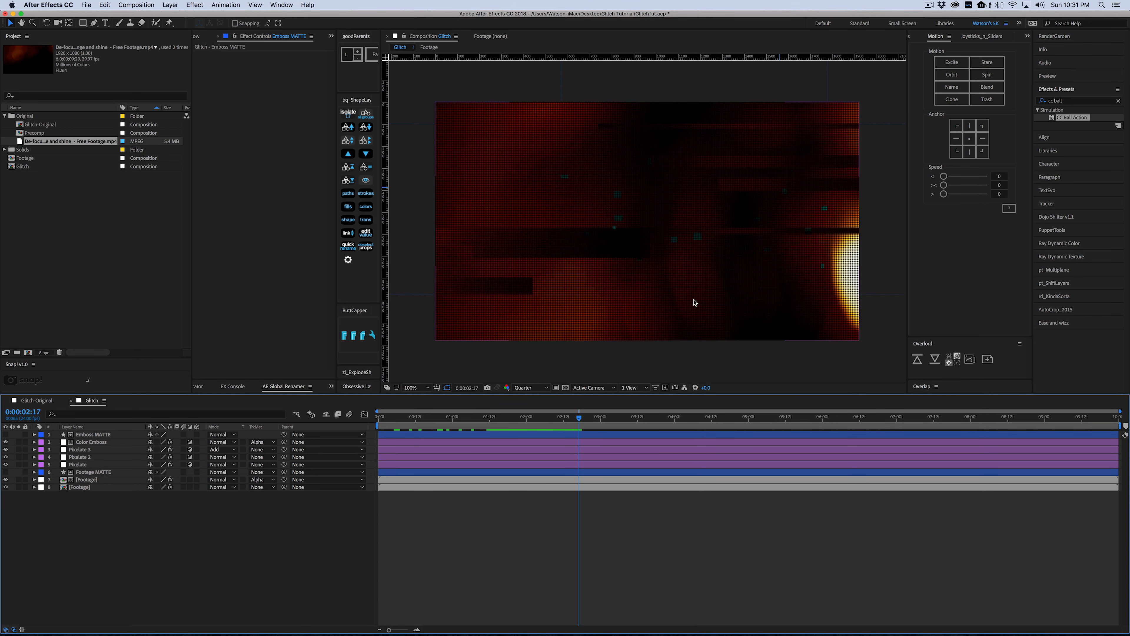
Step: Temporarily hide Pixelate, Pixelate 2 and Pixelate 3 to inspect the Color Emboss squares at different times, restoring their visibility
{"action": "left_click", "coordinate": [93, 442]}
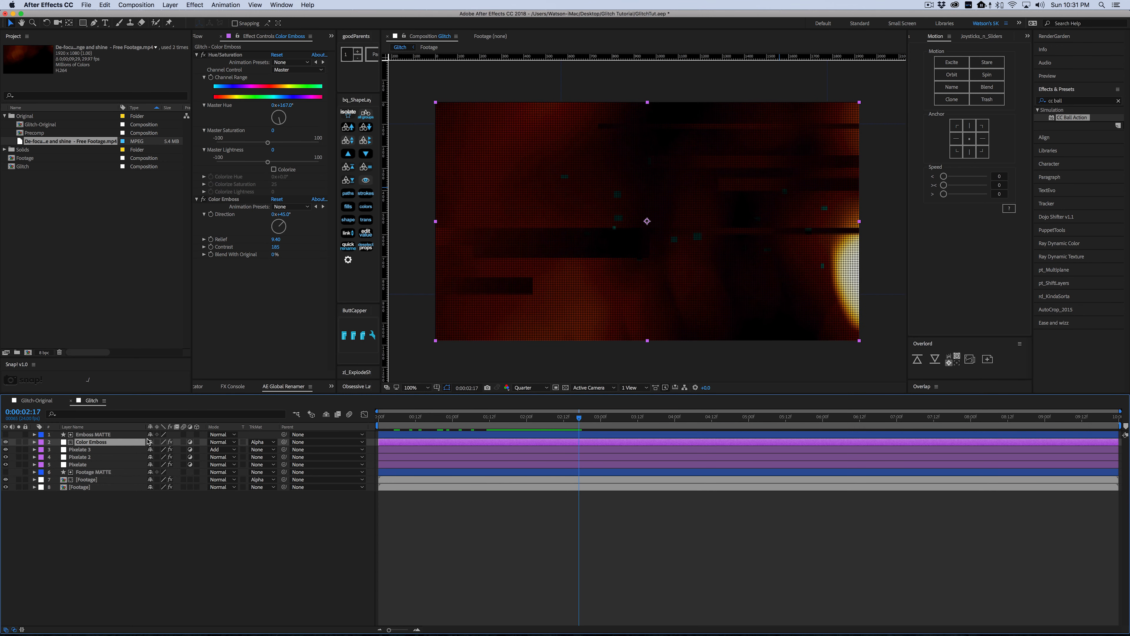
{"action": "left_click", "coordinate": [5, 449]}
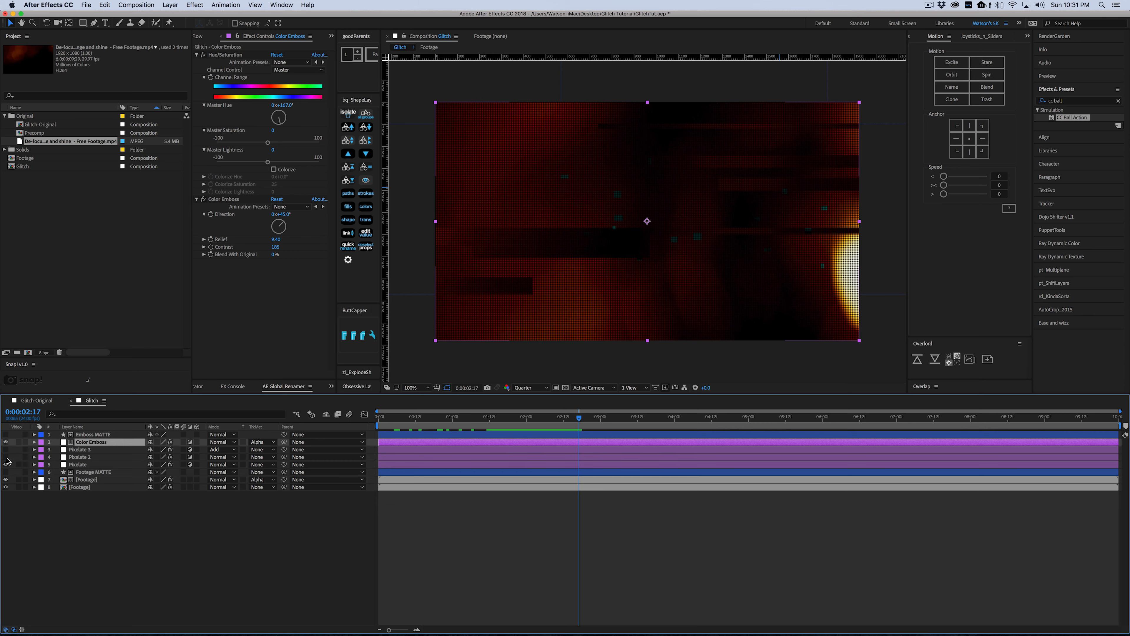
{"action": "left_click", "coordinate": [5, 465]}
{"action": "left_click", "coordinate": [5, 457]}
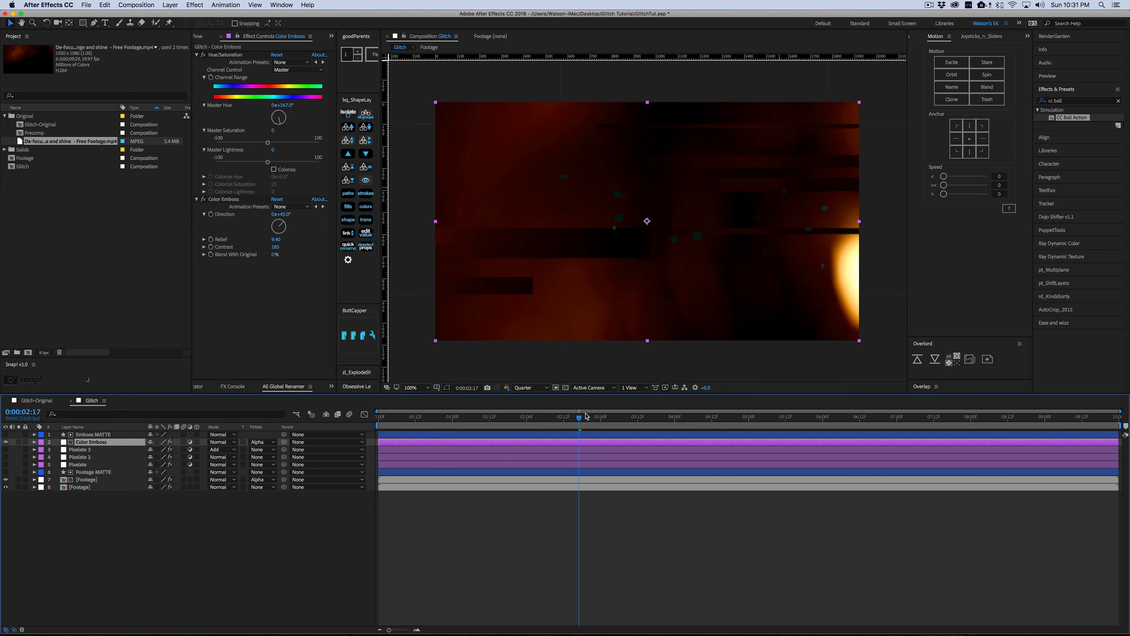
{"action": "left_click_drag", "start_coordinate": [587, 416], "coordinate": [684, 420]}
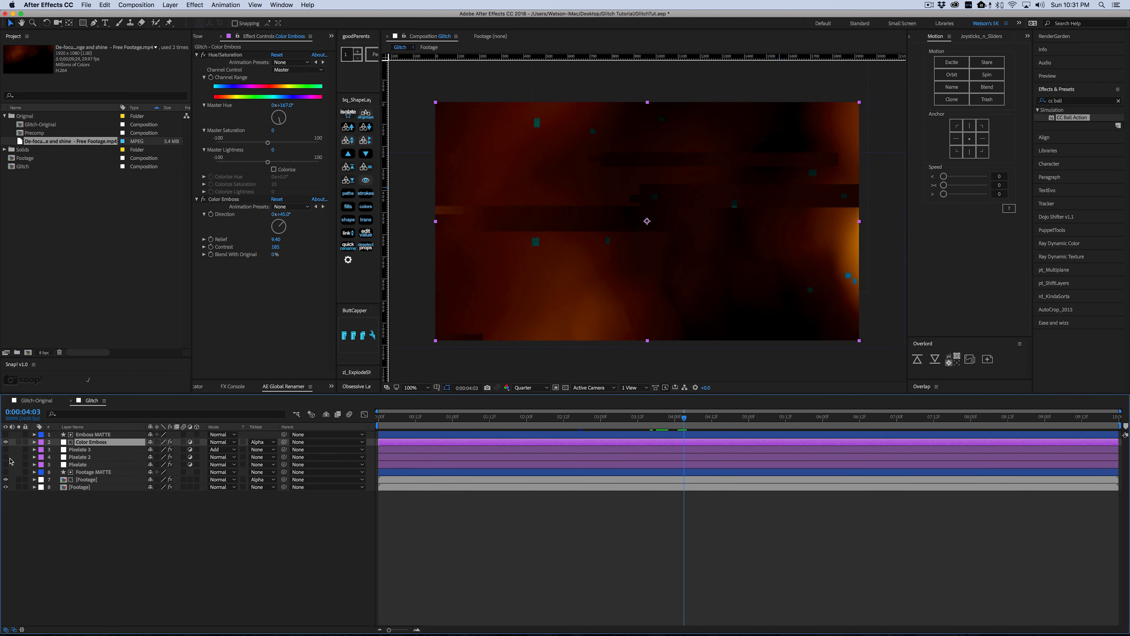
{"action": "left_click_drag", "start_coordinate": [6, 449], "coordinate": [5, 465]}
Step: Play back the Glitch composition and Glitch-Original to compare their embossed squares
{"action": "left_click_drag", "start_coordinate": [684, 417], "coordinate": [513, 446]}
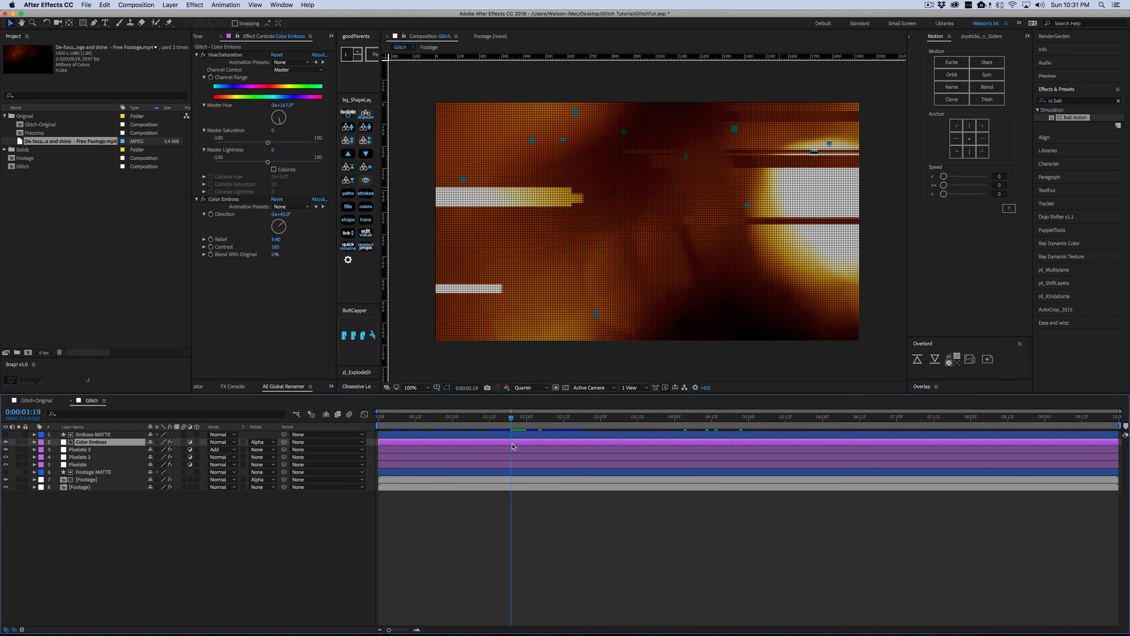
{"action": "key", "text": "space"}
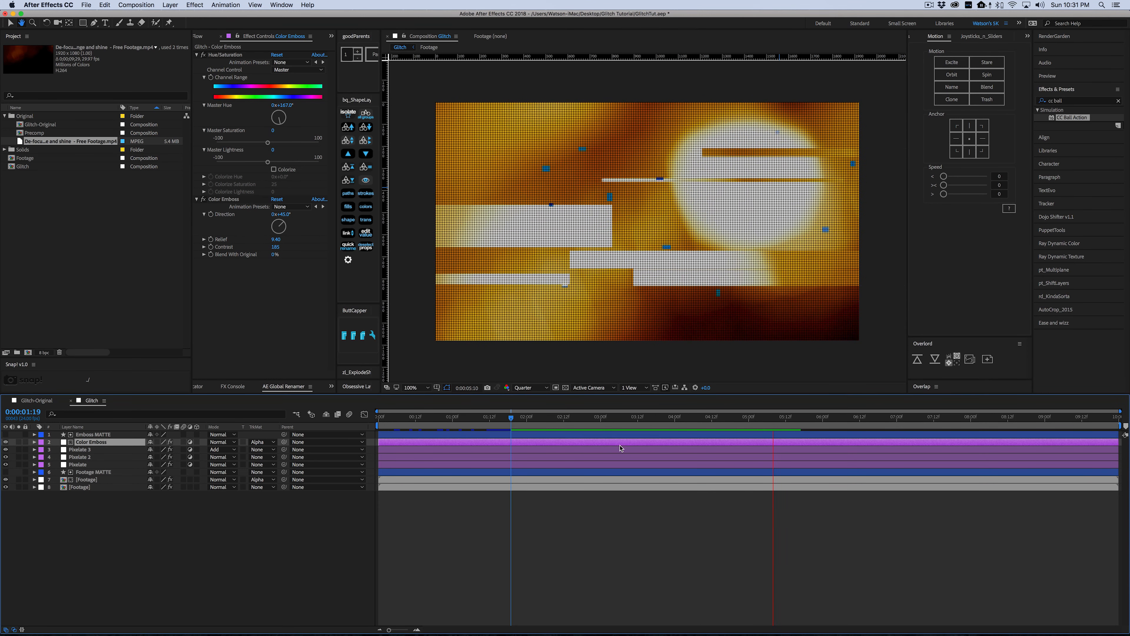
{"action": "key", "text": "space"}
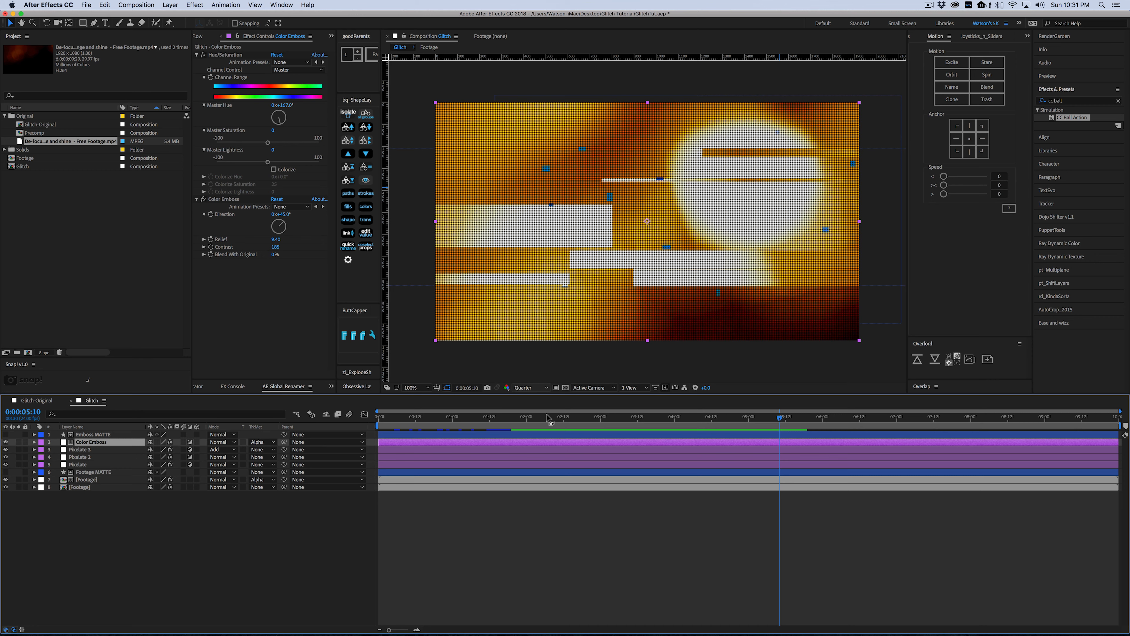
{"action": "left_click", "coordinate": [45, 401]}
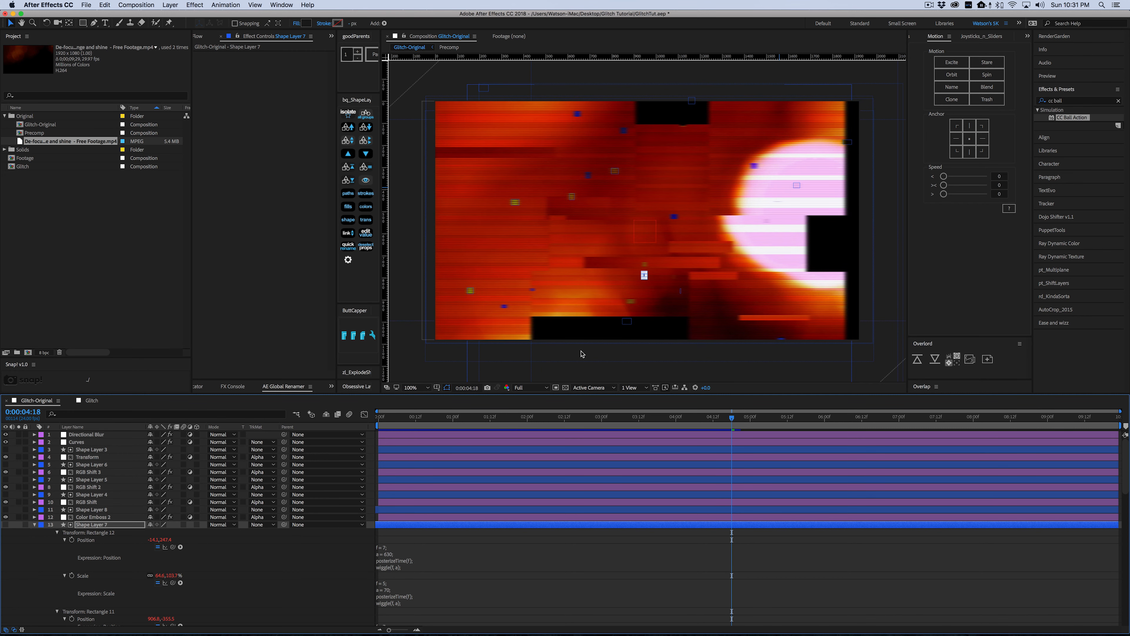
{"action": "key", "text": "space"}
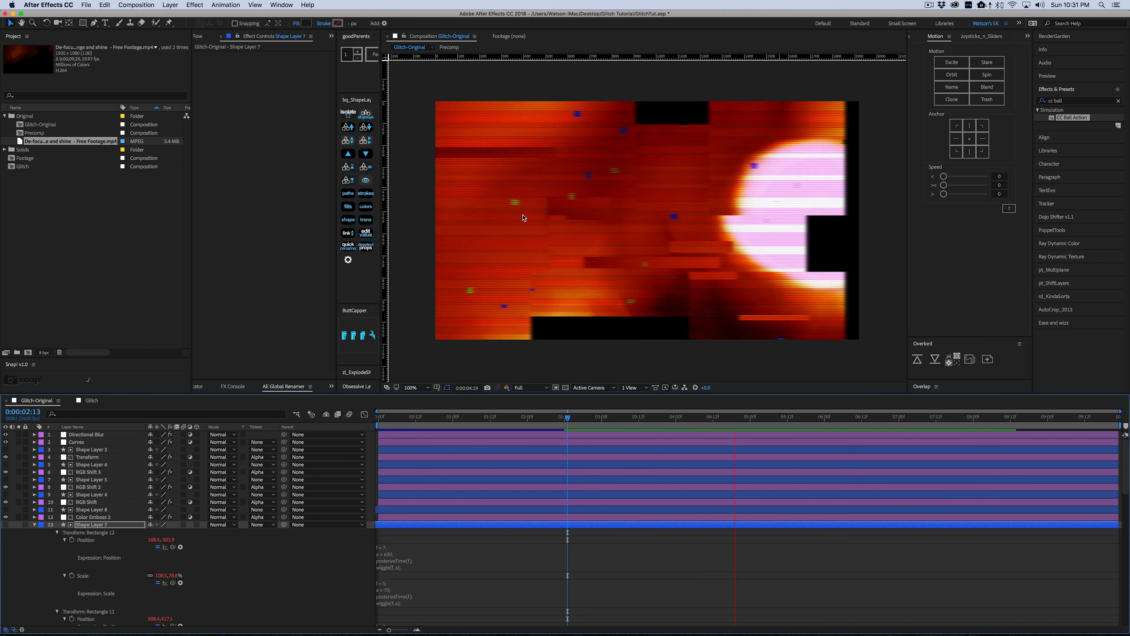
{"action": "key", "text": "space"}
Step: Duplicate the Color Emboss layer together with its Emboss MATTE in the Glitch composition
{"action": "left_click", "coordinate": [92, 400]}
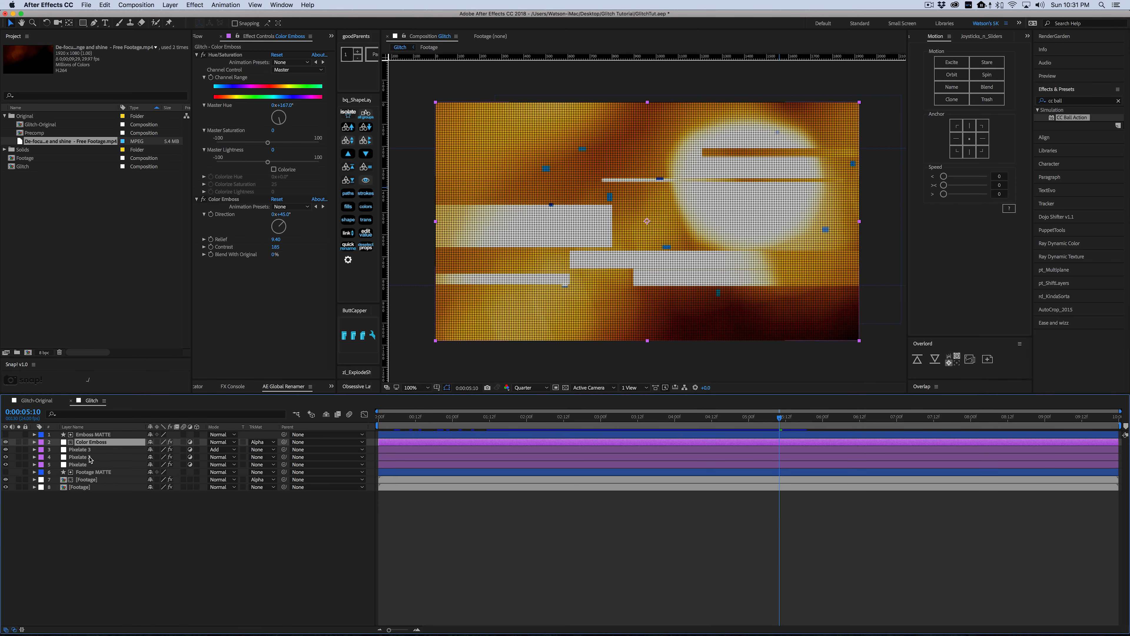
{"action": "left_click", "coordinate": [93, 435], "text": "shift"}
{"action": "key", "text": "super+d"}
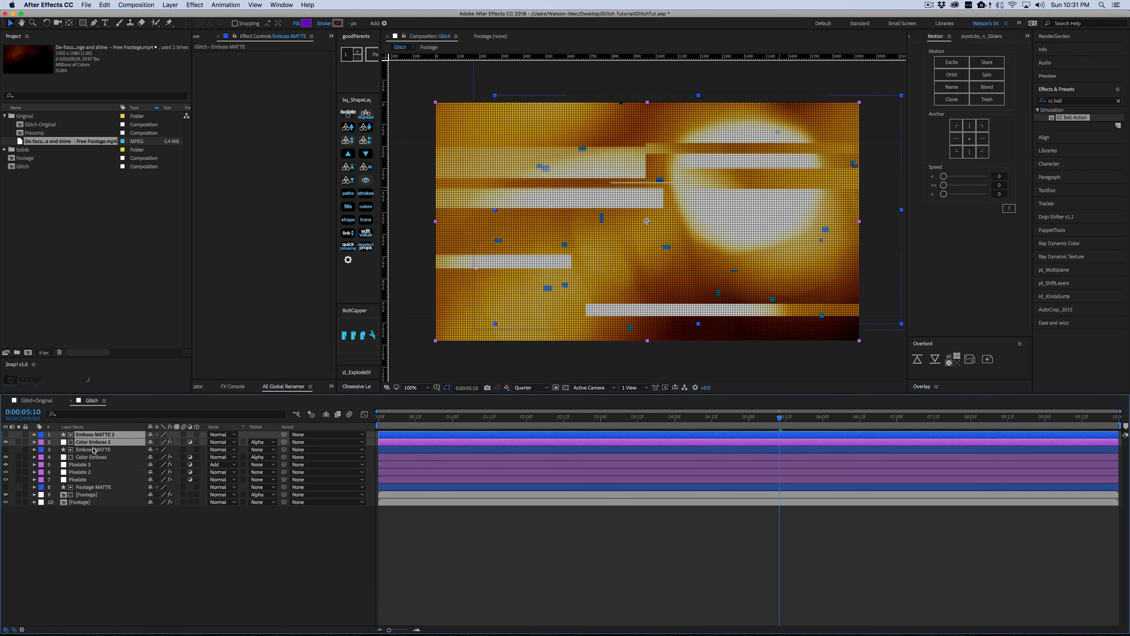
{"action": "left_click", "coordinate": [212, 567]}
Step: Set the Hue/Saturation Master Hue on Color Emboss 2 to 1x+56° and preview the squares from near the start
{"action": "left_click", "coordinate": [97, 443]}
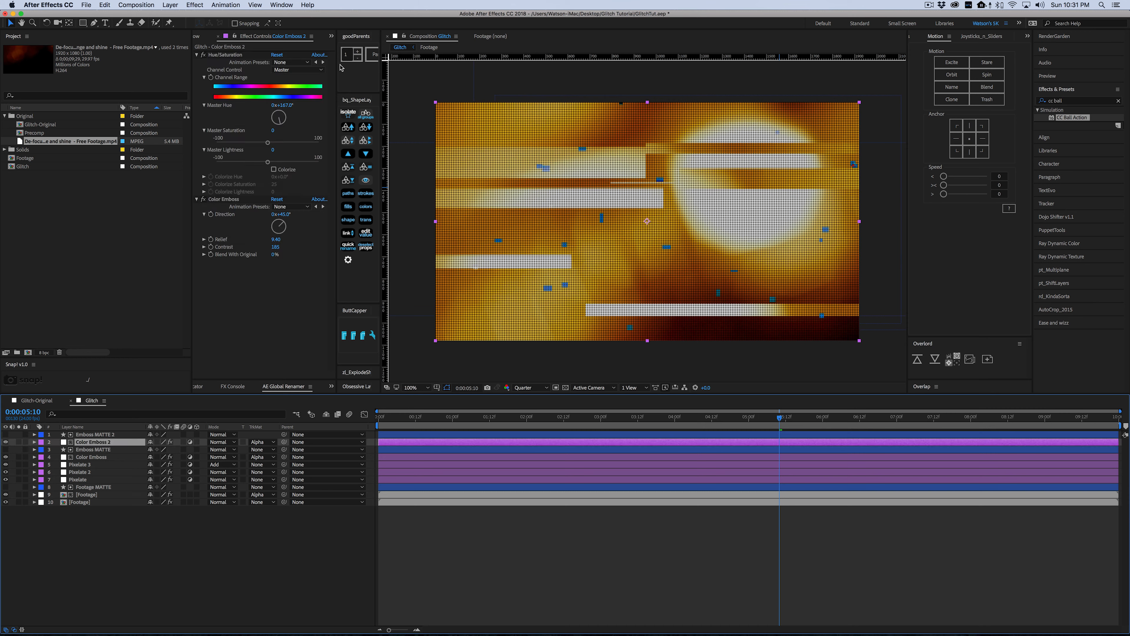
{"action": "mouse_move", "coordinate": [292, 110]}
{"action": "left_mouse_down"}
{"action": "mouse_move", "coordinate": [328, 106]}
{"action": "mouse_move", "coordinate": [311, 114]}
{"action": "left_mouse_up"}
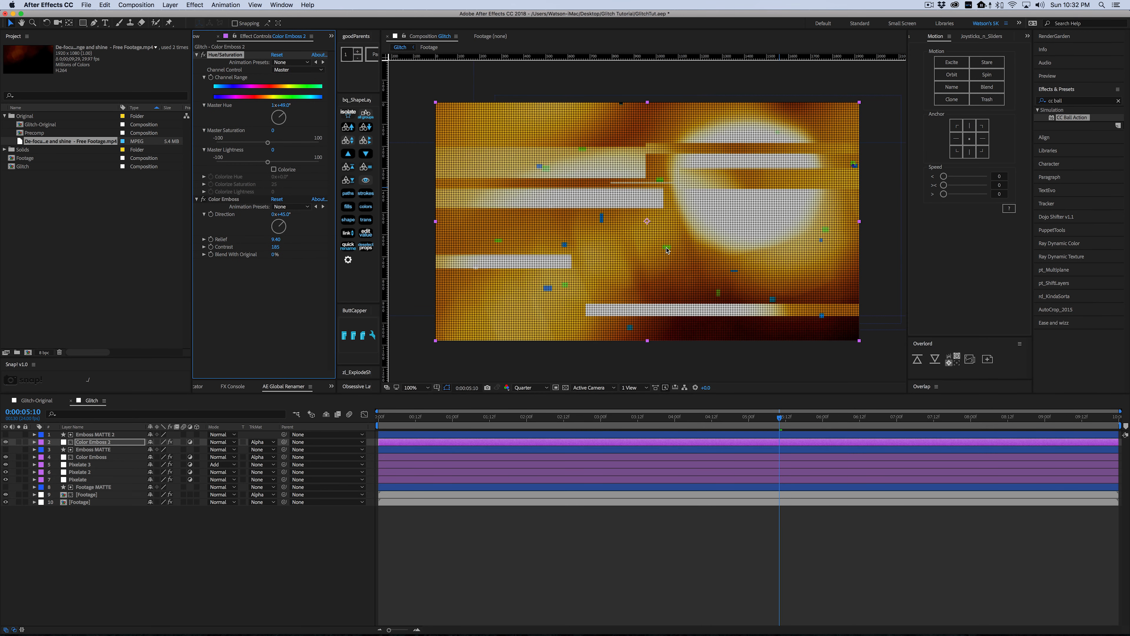
{"action": "left_click_drag", "start_coordinate": [288, 105], "coordinate": [292, 105]}
{"action": "left_click", "coordinate": [560, 417]}
{"action": "left_click_drag", "start_coordinate": [487, 429], "coordinate": [403, 421]}
{"action": "key", "text": "space"}
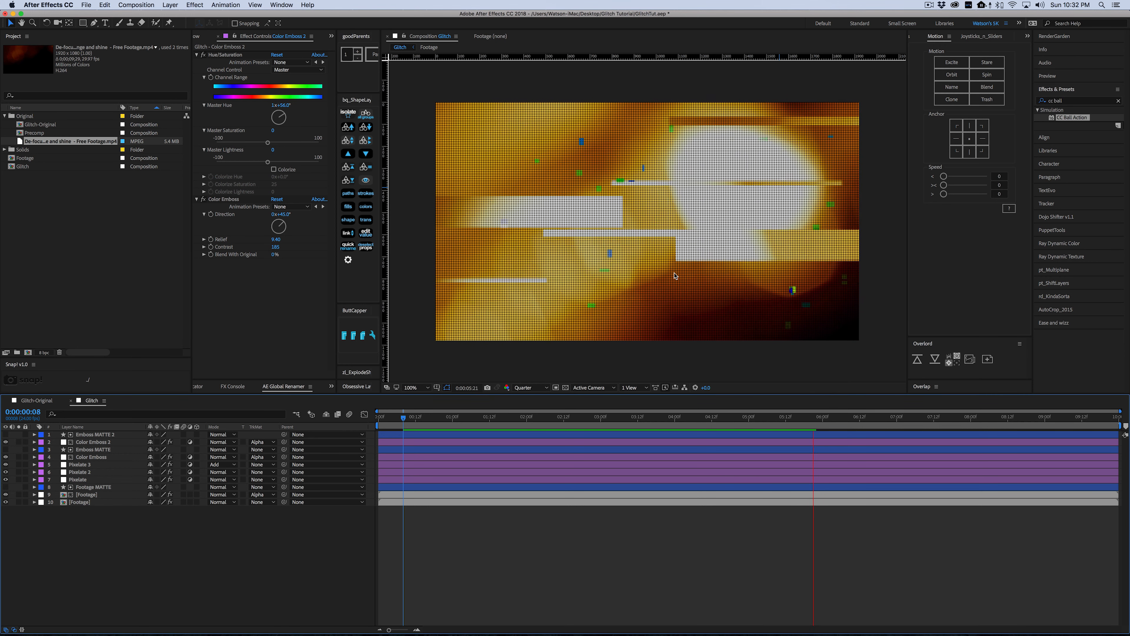
{"action": "key", "text": "space"}
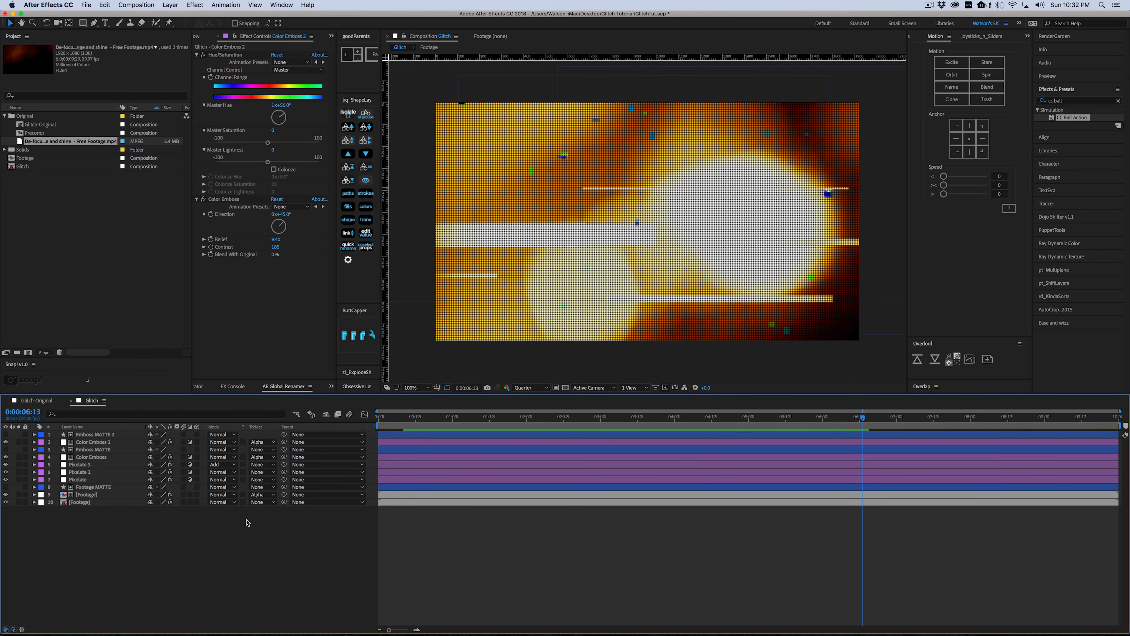
Step: Examine the RGB Shift layer's Shift Channels settings, its playback and the neighbouring Shape Layer 4 in Glitch-Original
{"action": "left_click", "coordinate": [31, 400]}
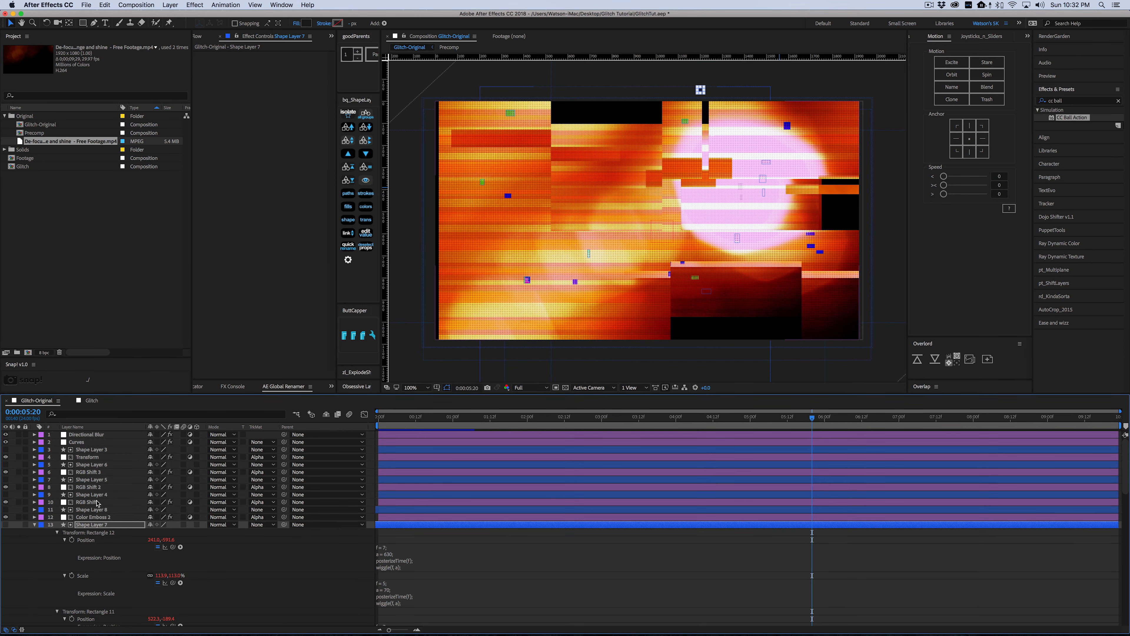
{"action": "left_click", "coordinate": [117, 502]}
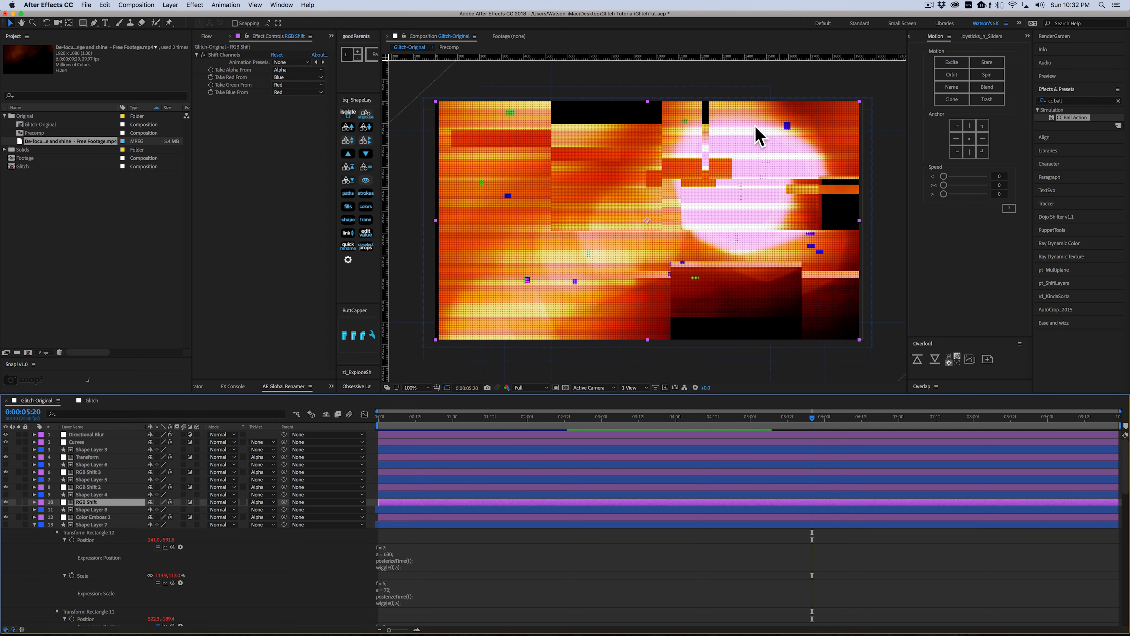
{"action": "left_click", "coordinate": [595, 418]}
{"action": "key", "text": "space"}
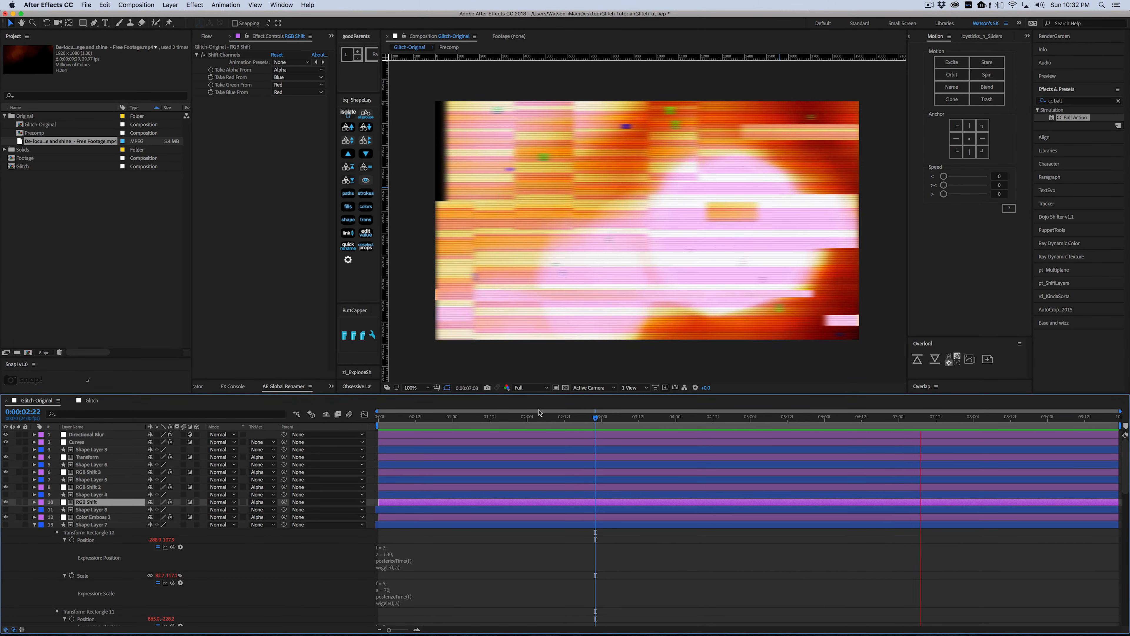
{"action": "key", "text": "space"}
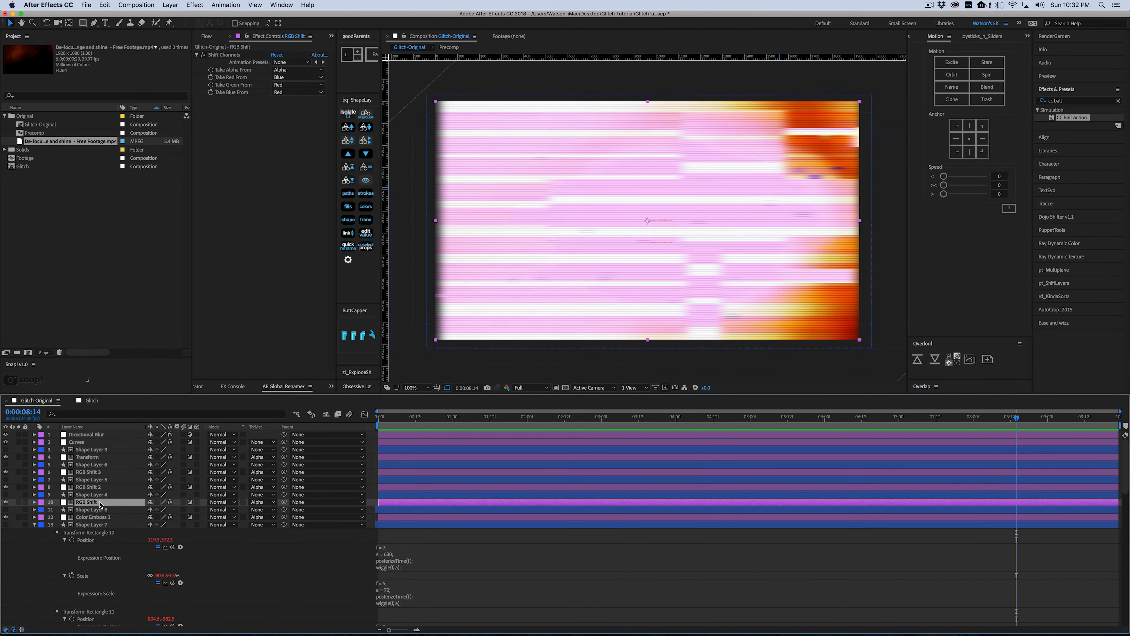
{"action": "left_click", "coordinate": [98, 495]}
{"action": "left_click", "coordinate": [98, 501]}
{"action": "left_click", "coordinate": [98, 495]}
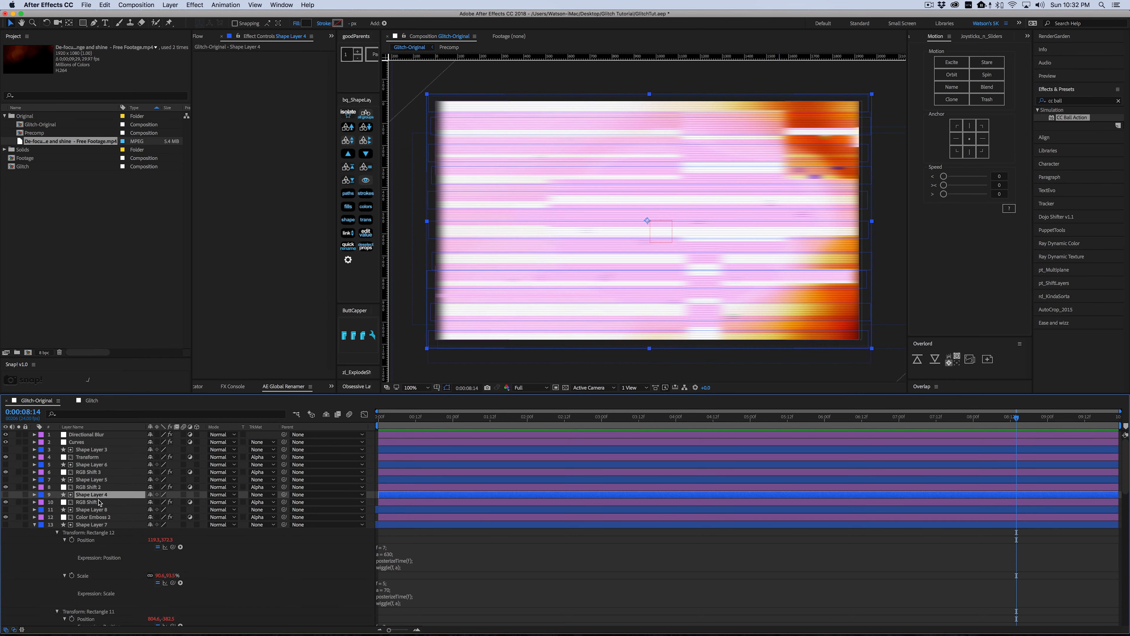
{"action": "key", "text": "ctrl+Down"}
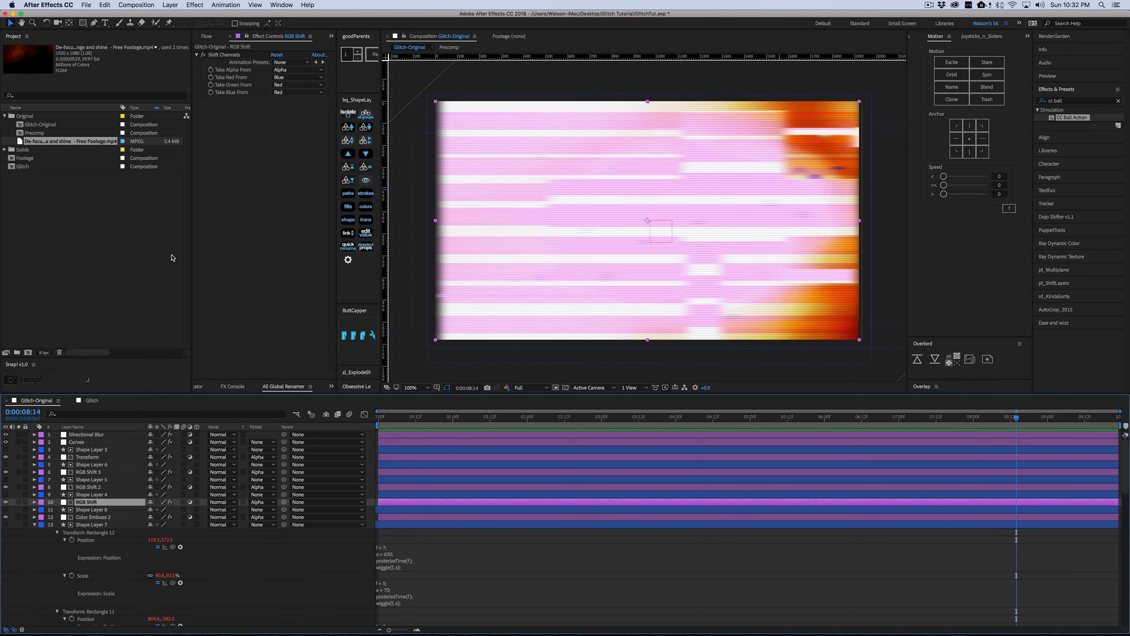
Step: Add an adjustment layer above Emboss MATTE 2 in the Glitch composition and name it RGB Shift
{"action": "left_click", "coordinate": [88, 400]}
{"action": "left_click", "coordinate": [98, 435]}
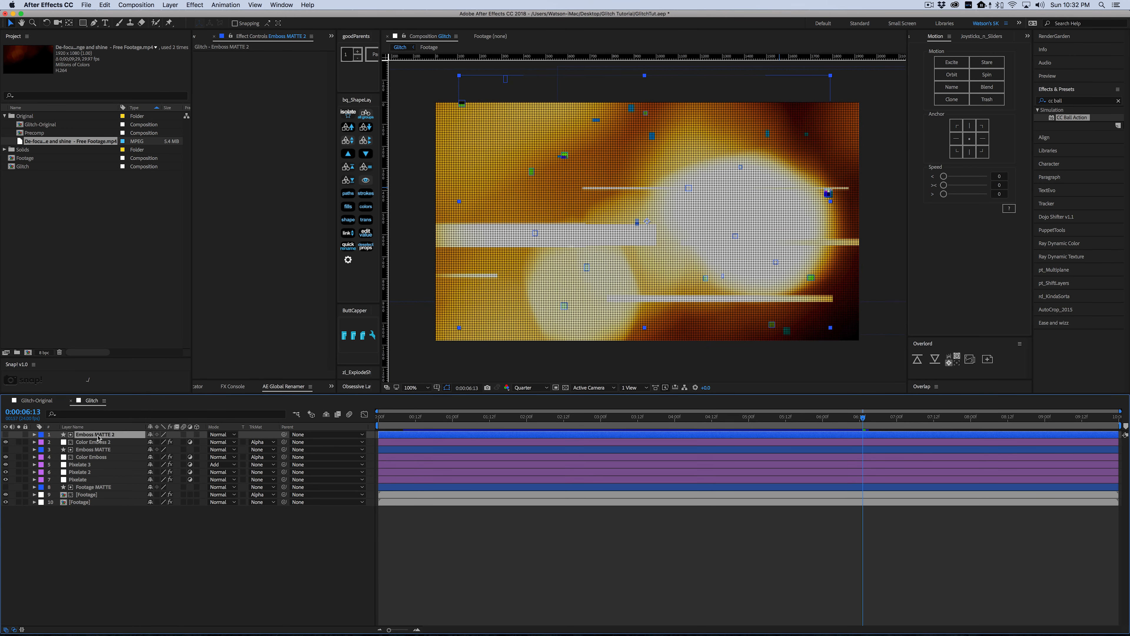
{"action": "key", "text": "ctrl+alt+y"}
{"action": "key", "text": "Return"}
{"action": "type", "text": "RGB Shift"}
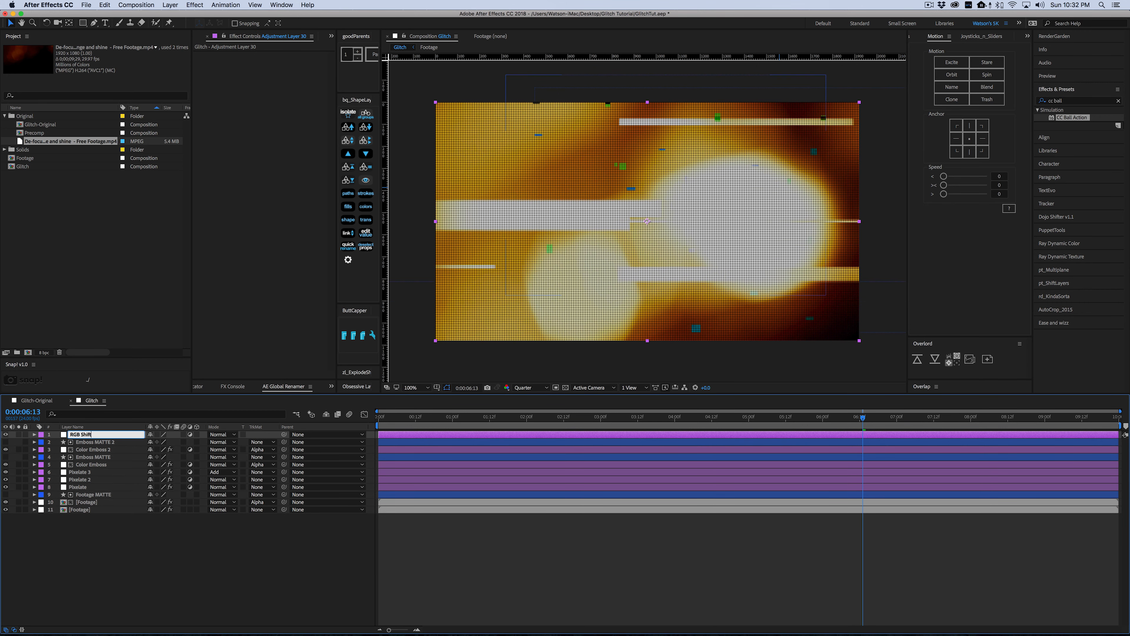
{"action": "key", "text": "Return"}
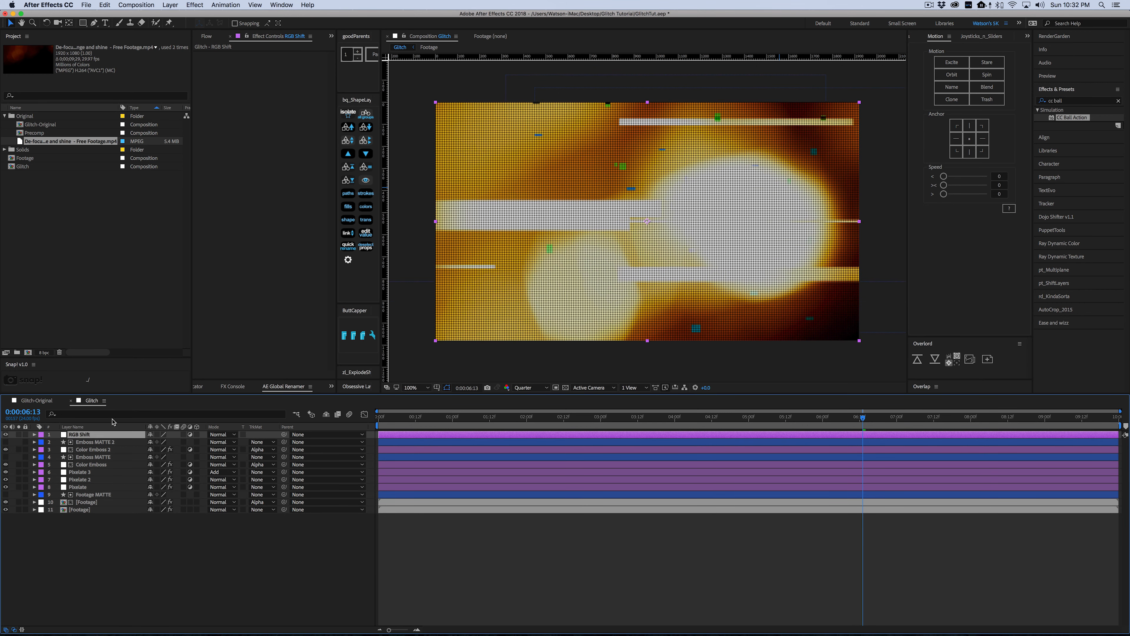
Step: Apply Set Channels to the RGB Shift layer, setting red to source 1's Green and green to source 2's Red
{"action": "left_click", "coordinate": [195, 5]}
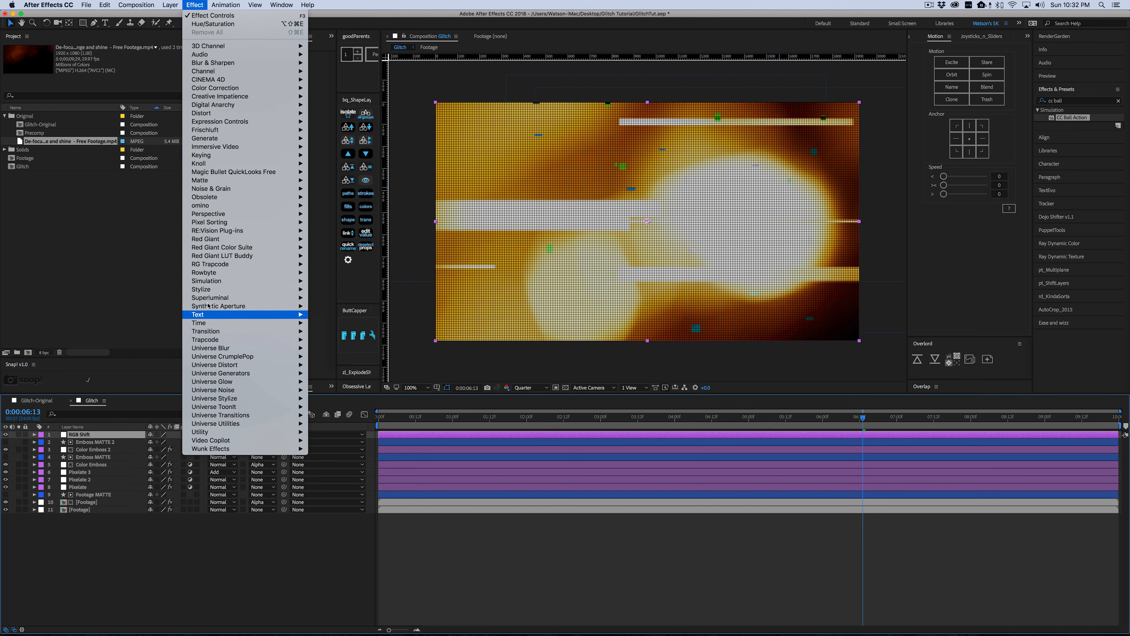
{"action": "mouse_move", "coordinate": [203, 98]}
{"action": "mouse_move", "coordinate": [209, 73]}
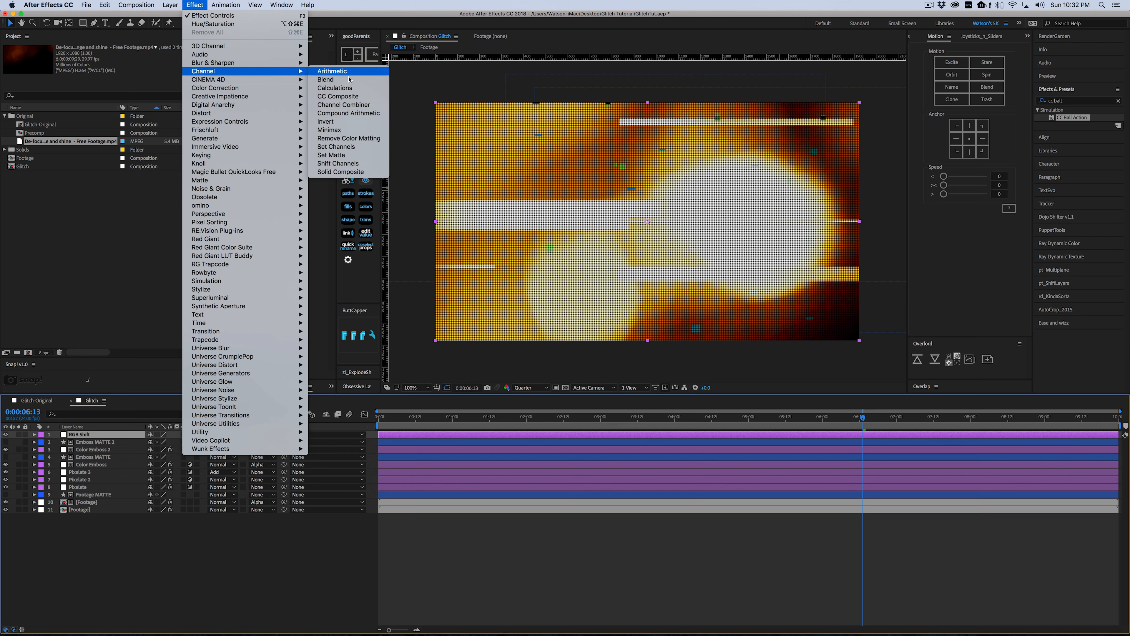
{"action": "left_click", "coordinate": [340, 149]}
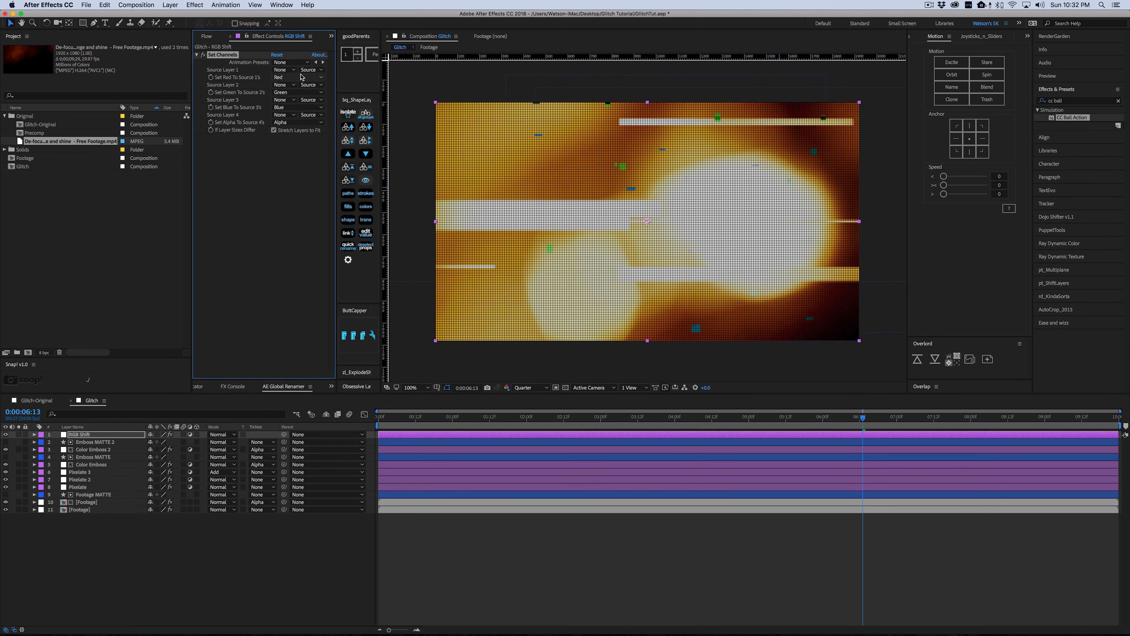
{"action": "left_click", "coordinate": [282, 78]}
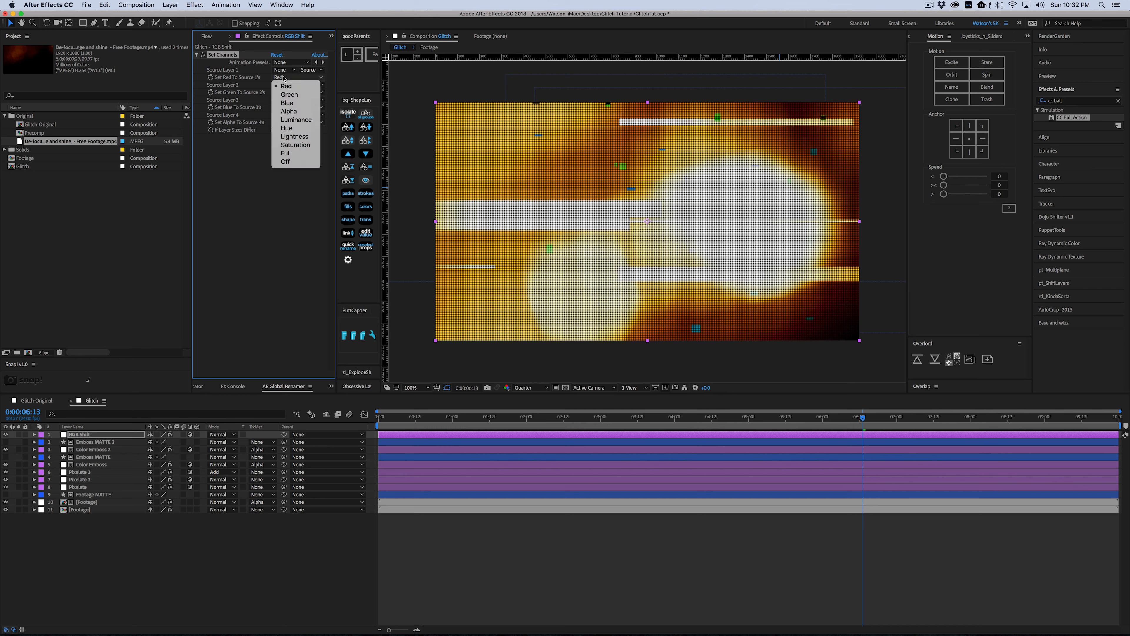
{"action": "left_click", "coordinate": [293, 95]}
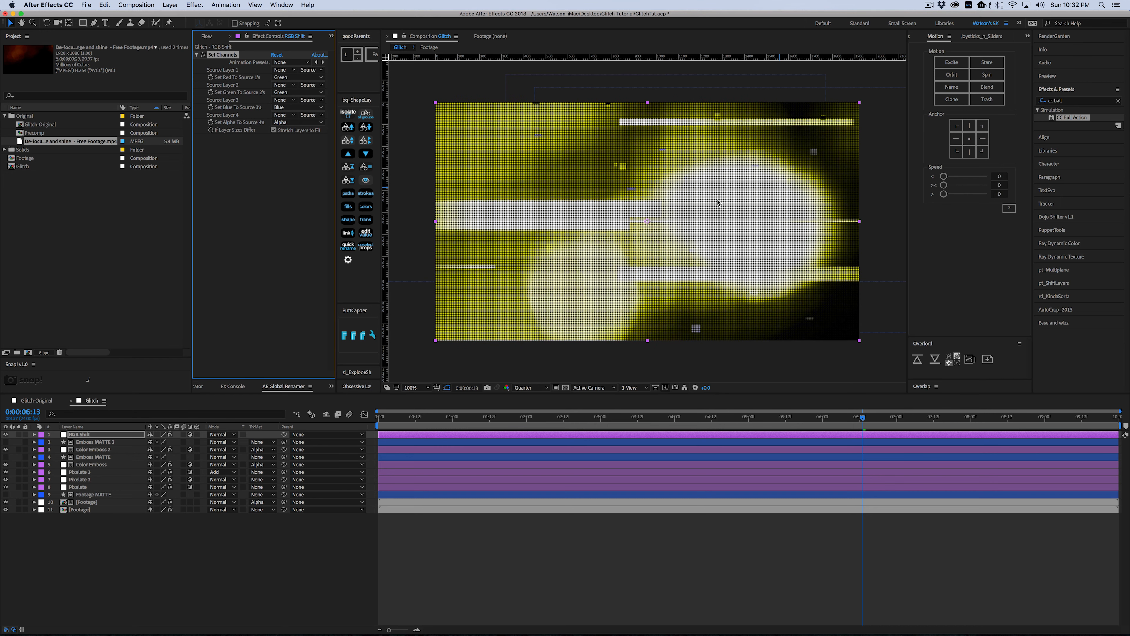
{"action": "left_click", "coordinate": [292, 92]}
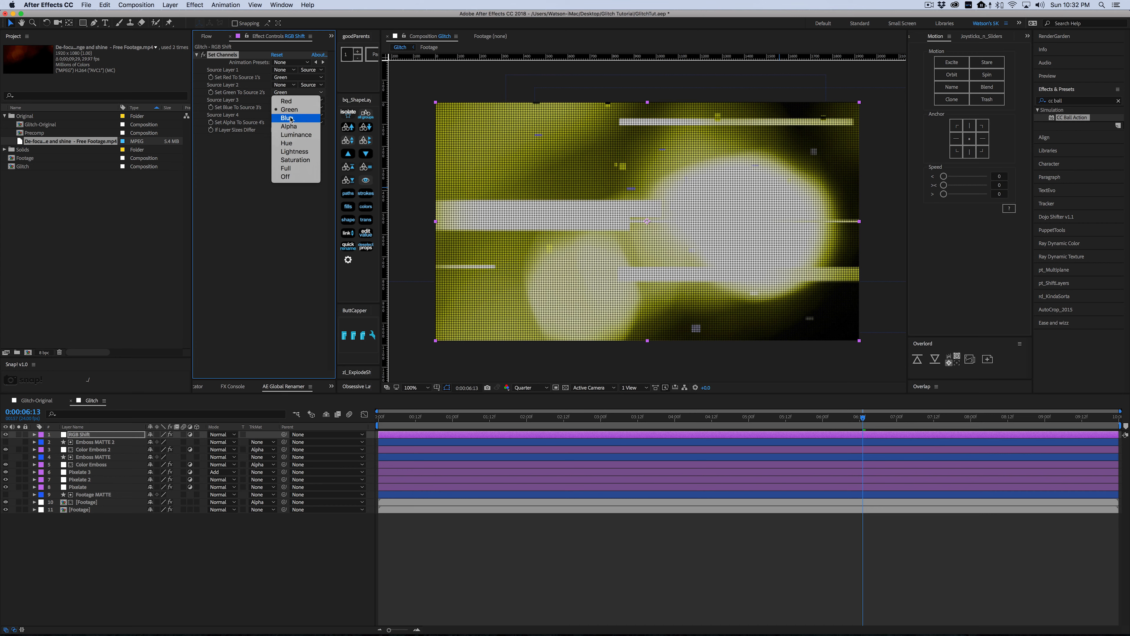
{"action": "left_click", "coordinate": [288, 100]}
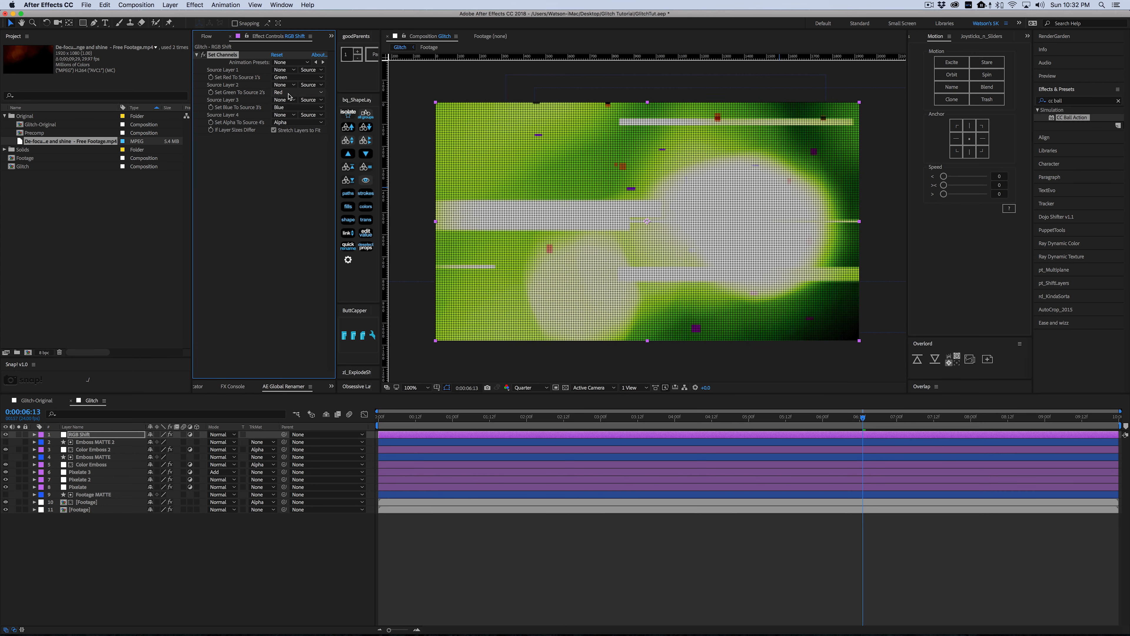
Step: Set blue to source 3's Red in the RGB Shift layer's Set Channels effect, after trying Green
{"action": "left_click", "coordinate": [282, 108]}
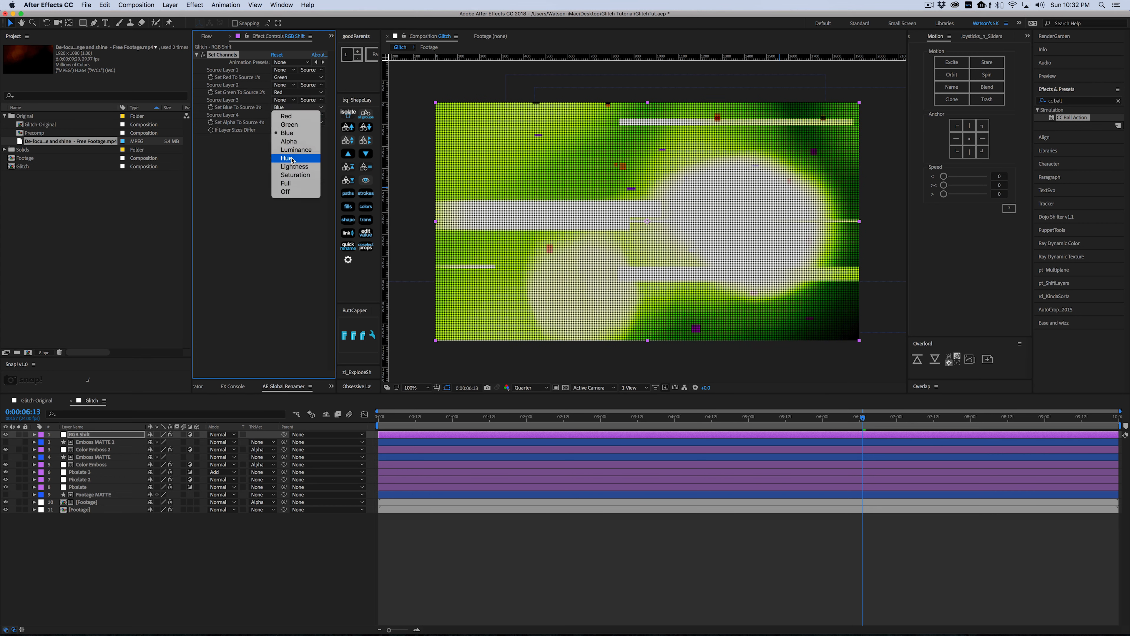
{"action": "left_click", "coordinate": [293, 125]}
{"action": "left_click", "coordinate": [290, 107]}
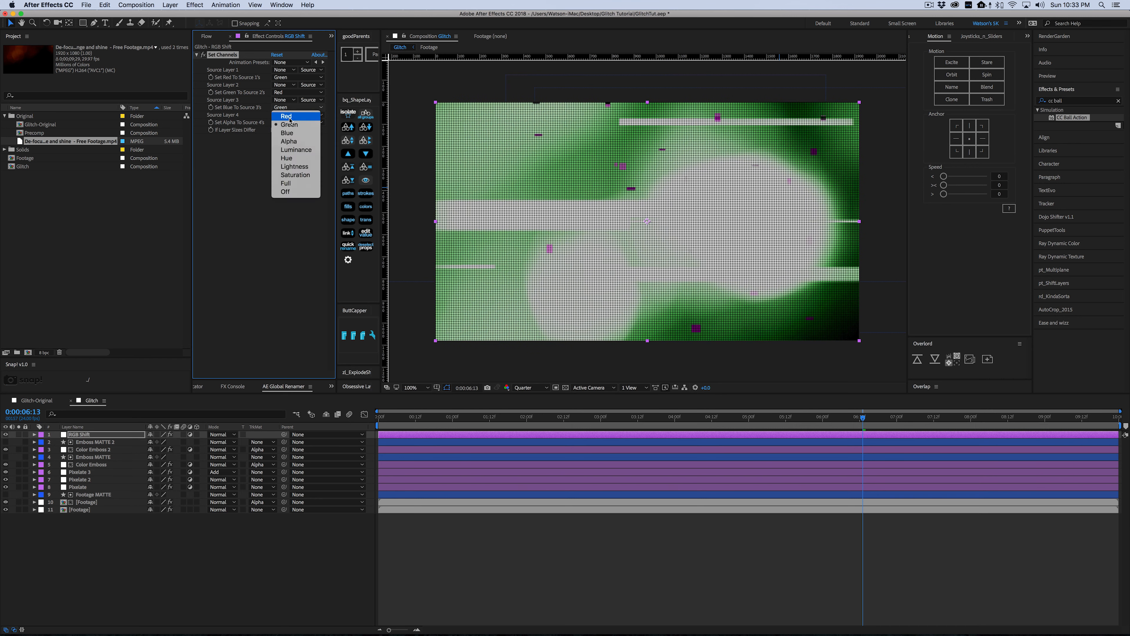
{"action": "left_click", "coordinate": [290, 120]}
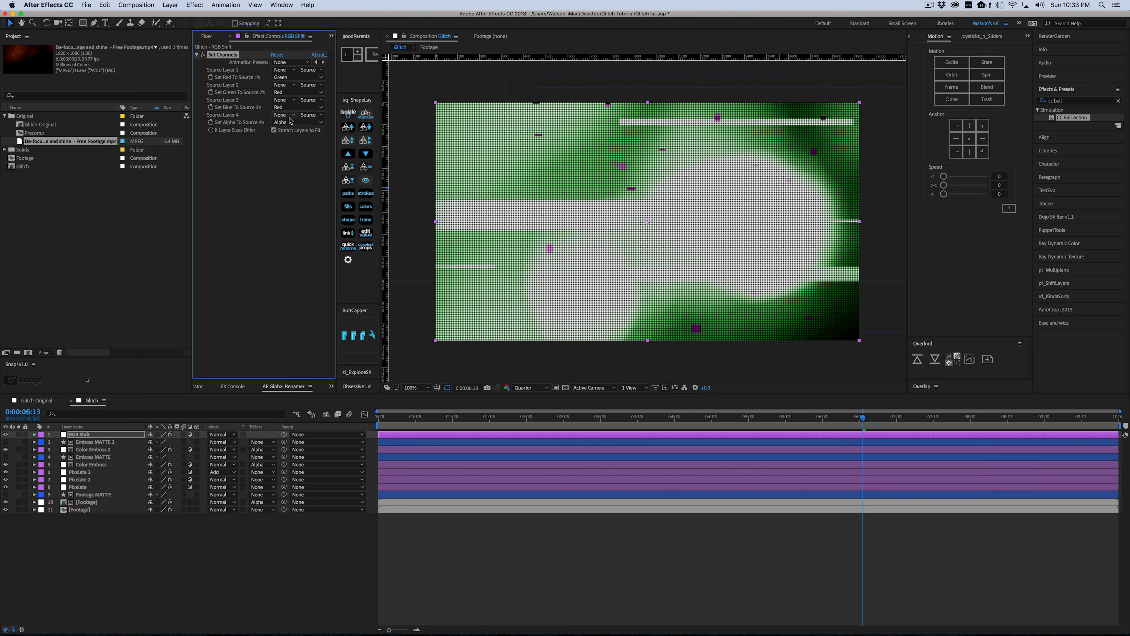
{"action": "left_click", "coordinate": [533, 584]}
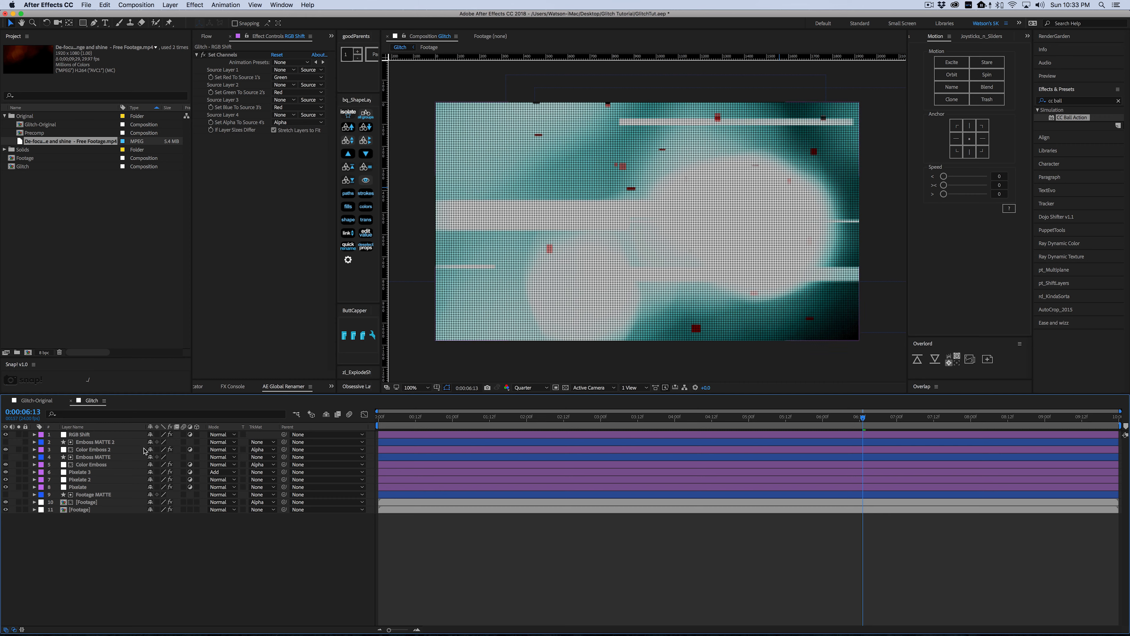
Step: Copy the posterized wiggle expression from the Position of Rectangle 10 in Shape Layer 4 of the Glitch-Original composition
{"action": "left_click", "coordinate": [38, 400]}
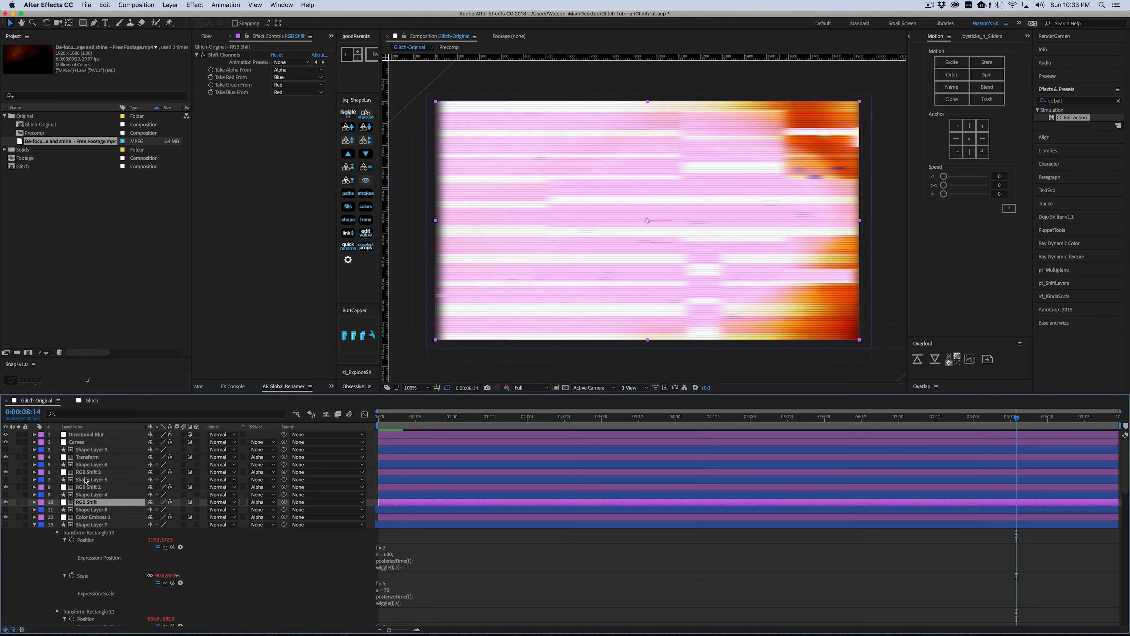
{"action": "left_click", "coordinate": [71, 495]}
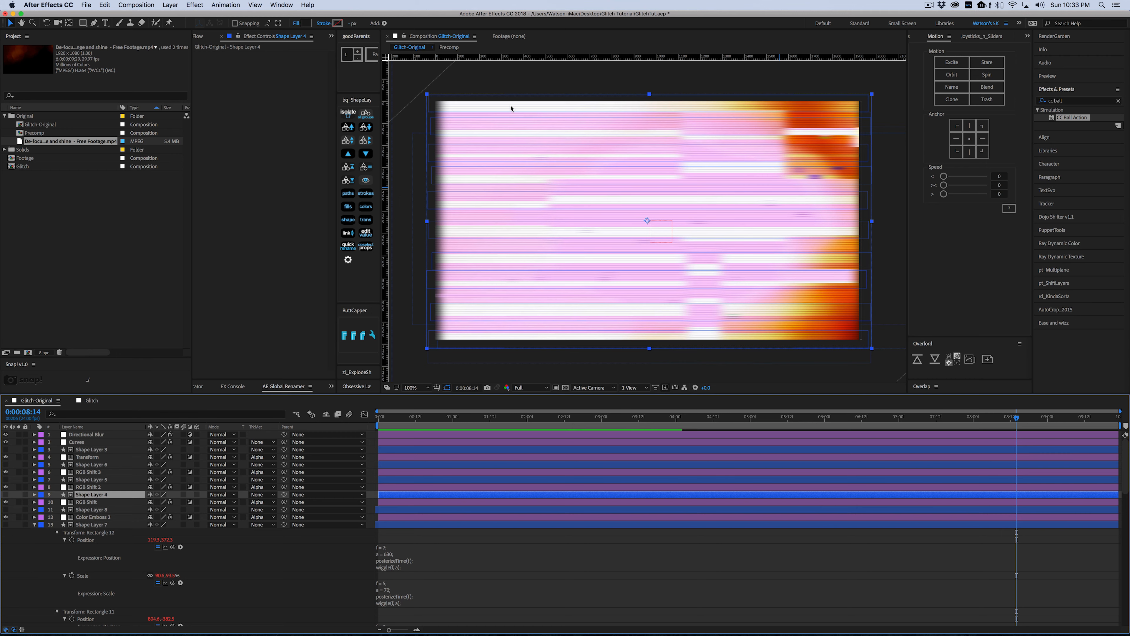
{"action": "left_click", "coordinate": [34, 495]}
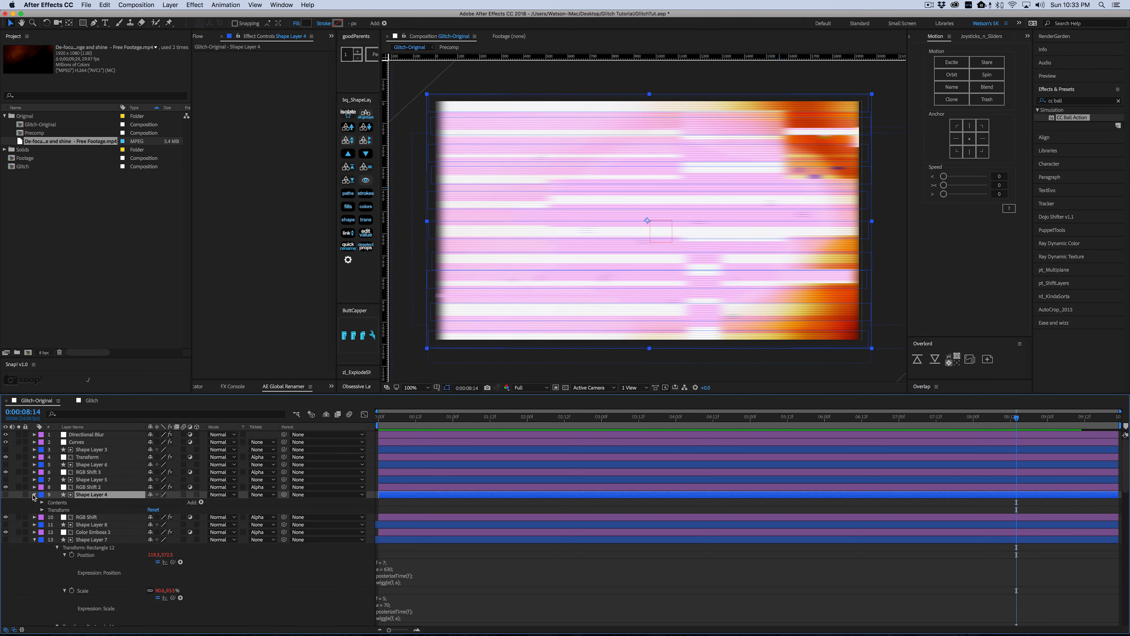
{"action": "left_click", "coordinate": [41, 502]}
{"action": "left_click", "coordinate": [55, 511]}
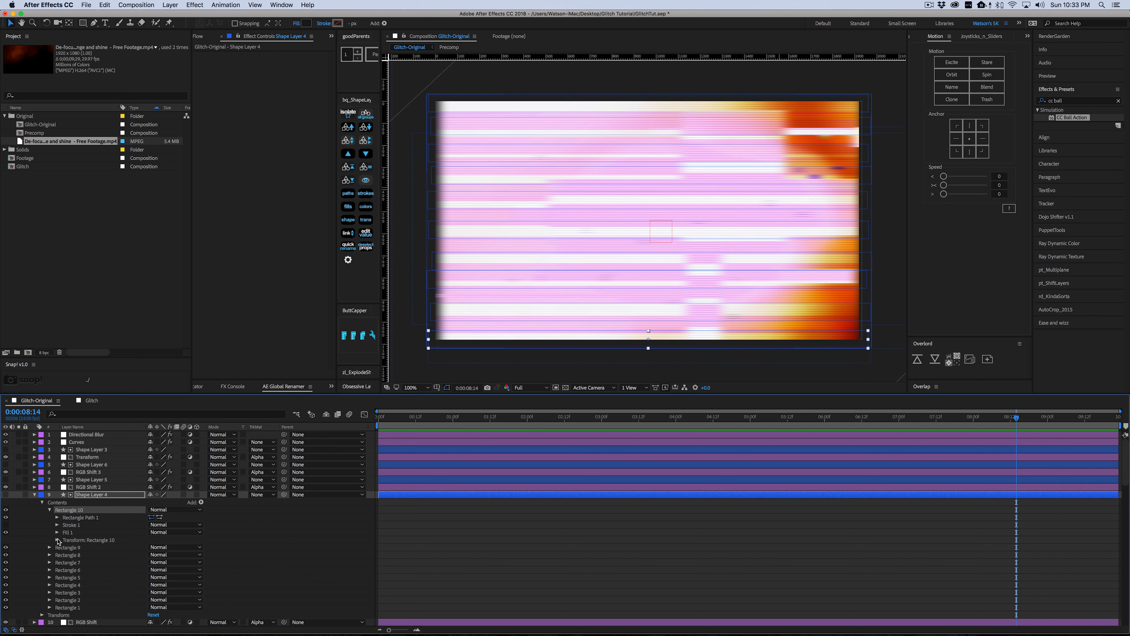
{"action": "left_click", "coordinate": [57, 540]}
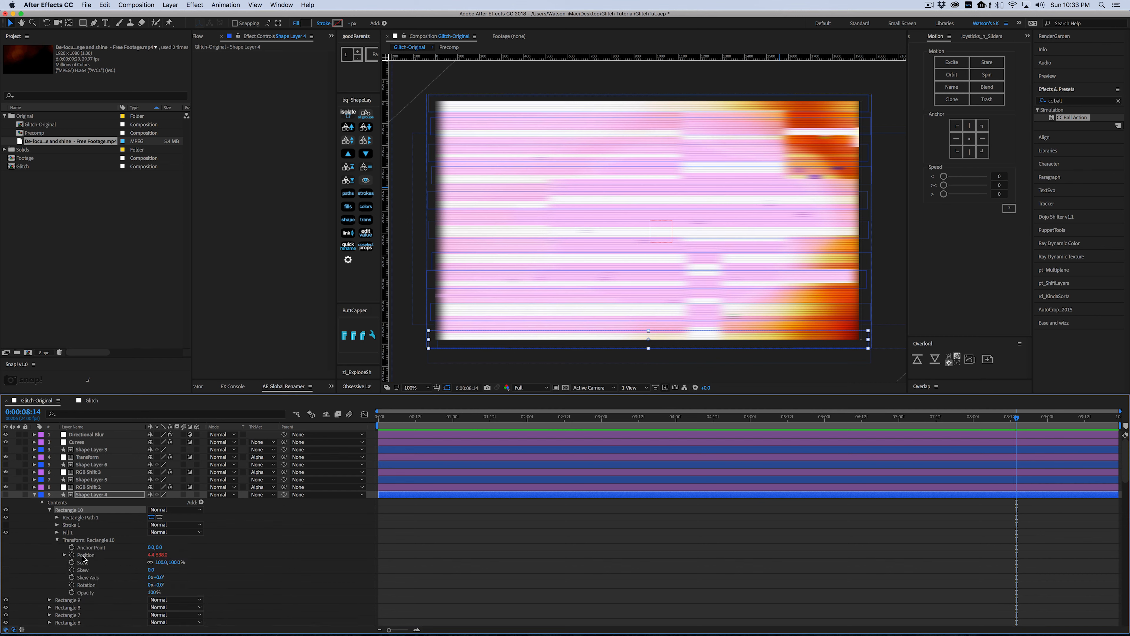
{"action": "left_click", "coordinate": [63, 558]}
{"action": "type", "text": "f = 5; a = 20; posterizeTime(f); wiggle(f, a);"}
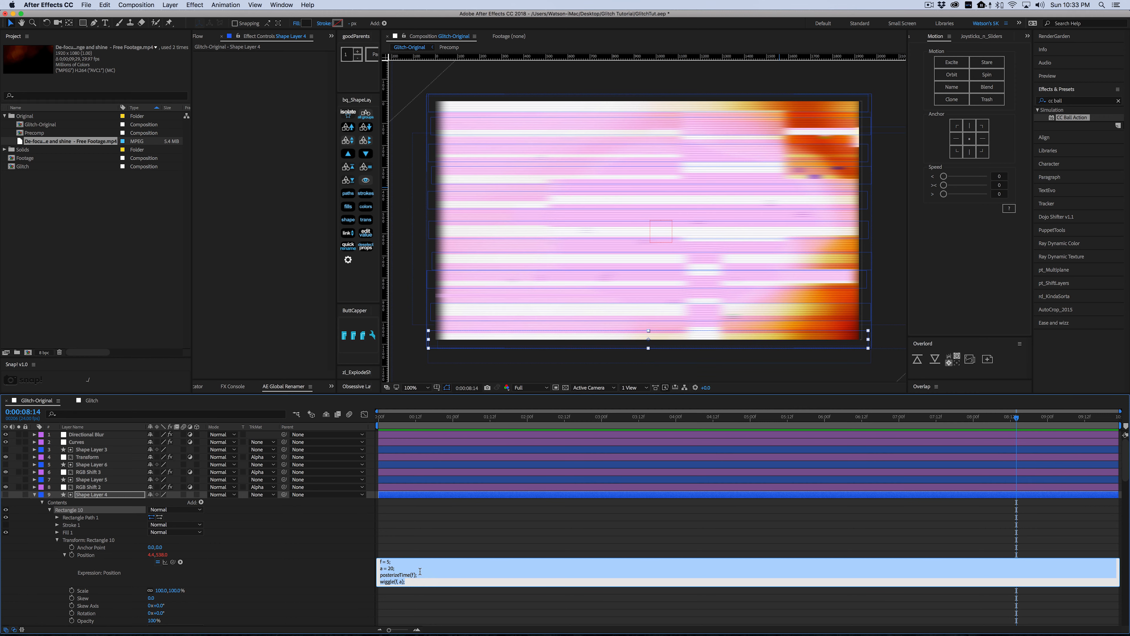
Step: Draw a thin purple rectangle slightly wider than the frame along its upper edge in the Glitch composition, as a new shape layer
{"action": "left_click", "coordinate": [94, 401]}
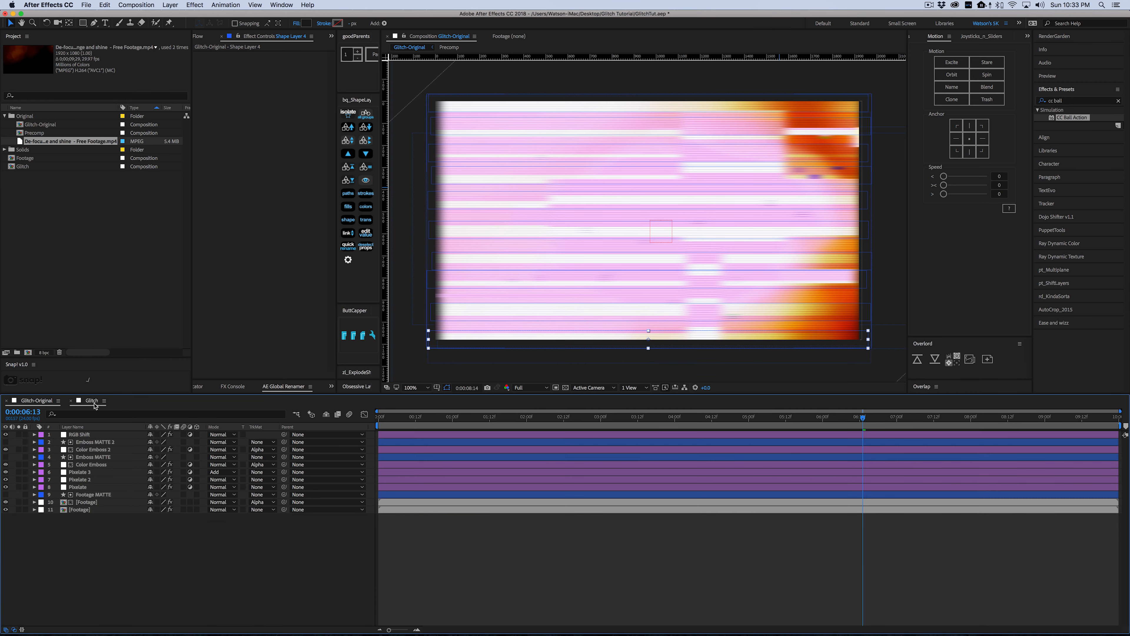
{"action": "left_click", "coordinate": [83, 22]}
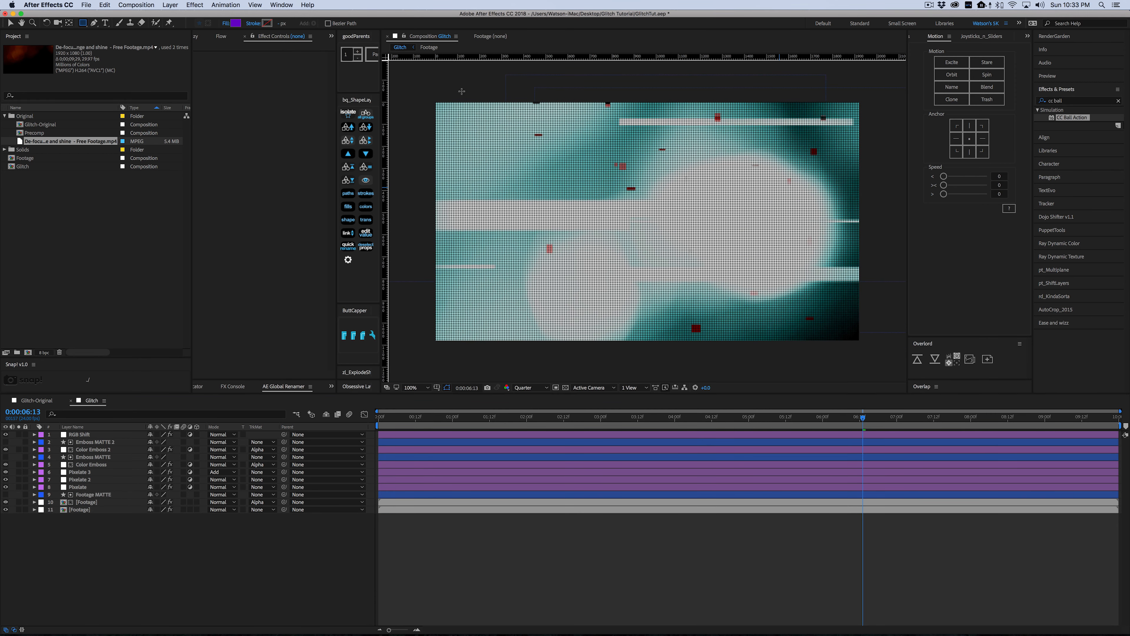
{"action": "mouse_move", "coordinate": [424, 106]}
{"action": "left_mouse_down"}
{"action": "mouse_move", "coordinate": [683, 107]}
{"action": "mouse_move", "coordinate": [860, 128]}
{"action": "mouse_move", "coordinate": [865, 116]}
{"action": "left_mouse_up"}
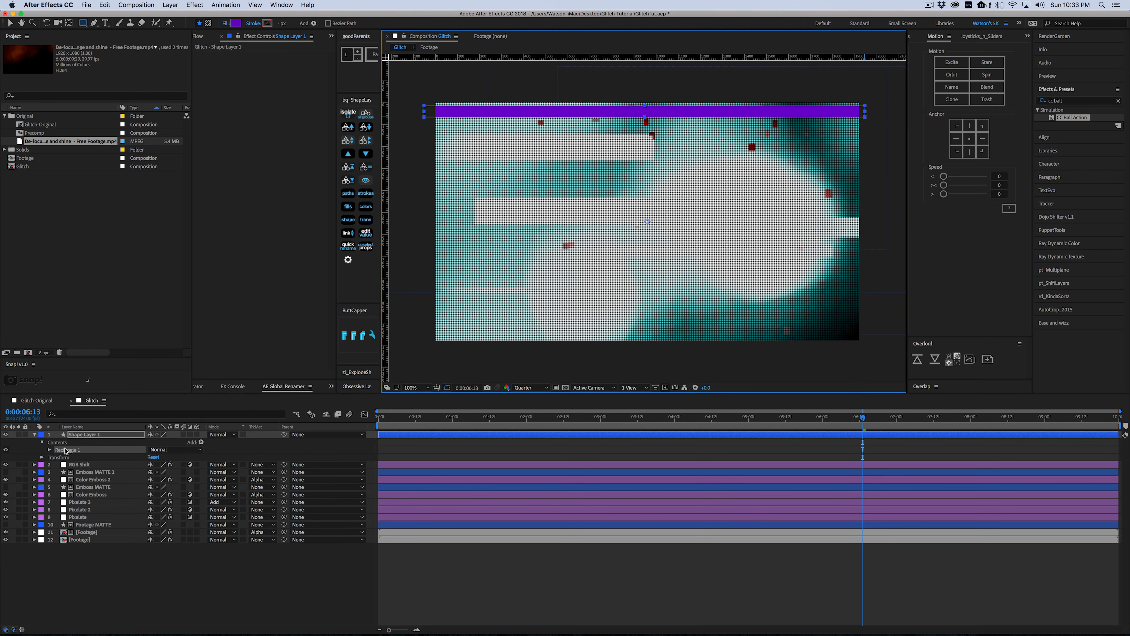
Step: Paste the copied wiggle expression onto Rectangle 1's Position in Shape Layer 1 and scrub through the opening seconds to check the motion
{"action": "left_click", "coordinate": [50, 450]}
{"action": "left_click", "coordinate": [57, 480]}
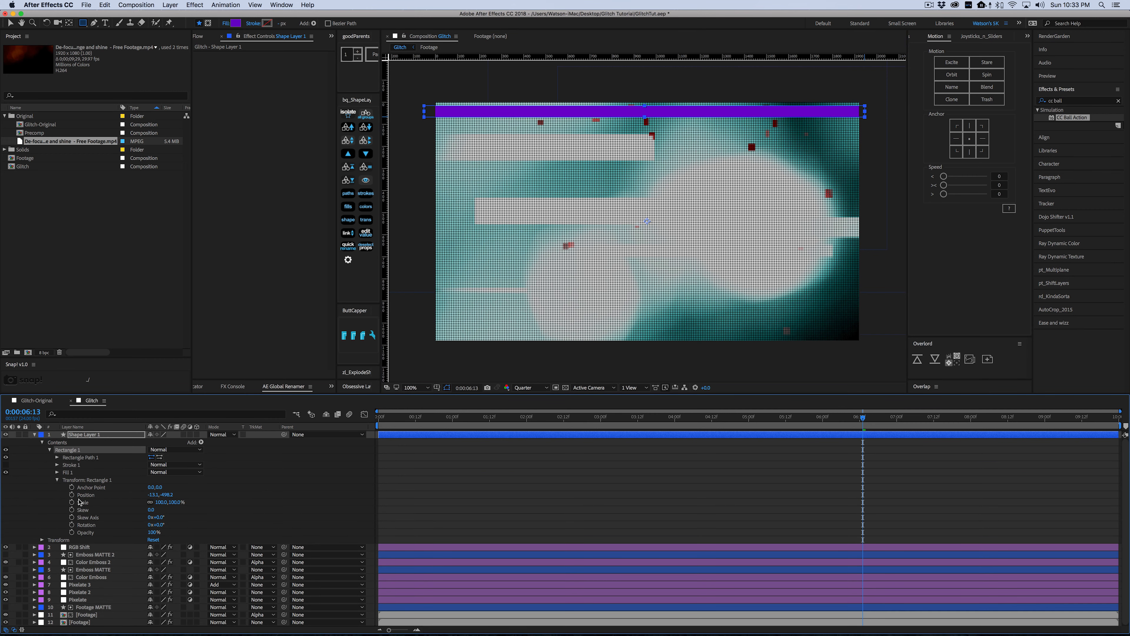
{"action": "left_click", "coordinate": [81, 495]}
{"action": "key", "text": "alt+shift+equal"}
{"action": "key", "text": "ctrl+v"}
{"action": "left_click", "coordinate": [423, 463]}
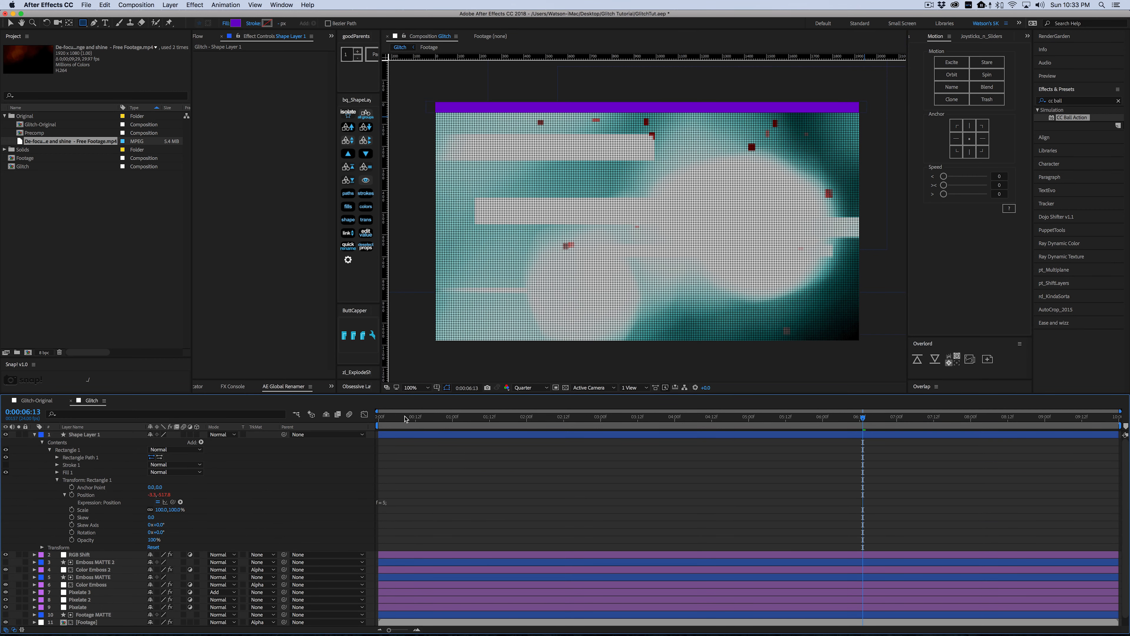
{"action": "left_click", "coordinate": [485, 418]}
{"action": "left_click_drag", "start_coordinate": [492, 422], "coordinate": [479, 421]}
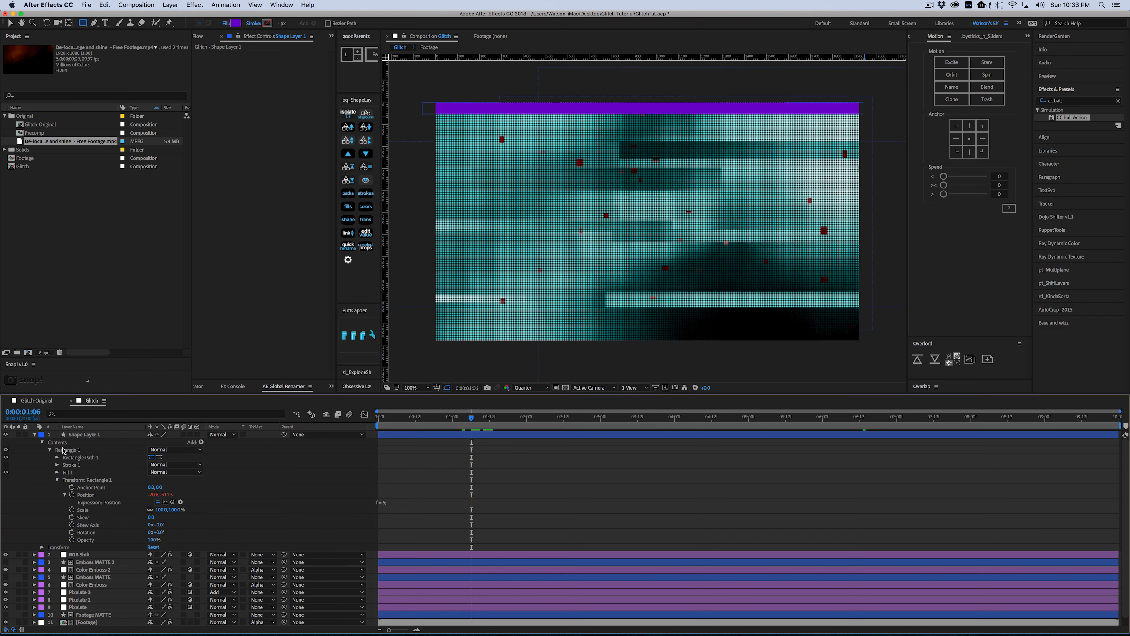
Step: Duplicate the rectangle within Shape Layer 1 until ten horizontal bars are spread unevenly down the whole frame
{"action": "left_click", "coordinate": [66, 449]}
{"action": "left_click", "coordinate": [49, 449]}
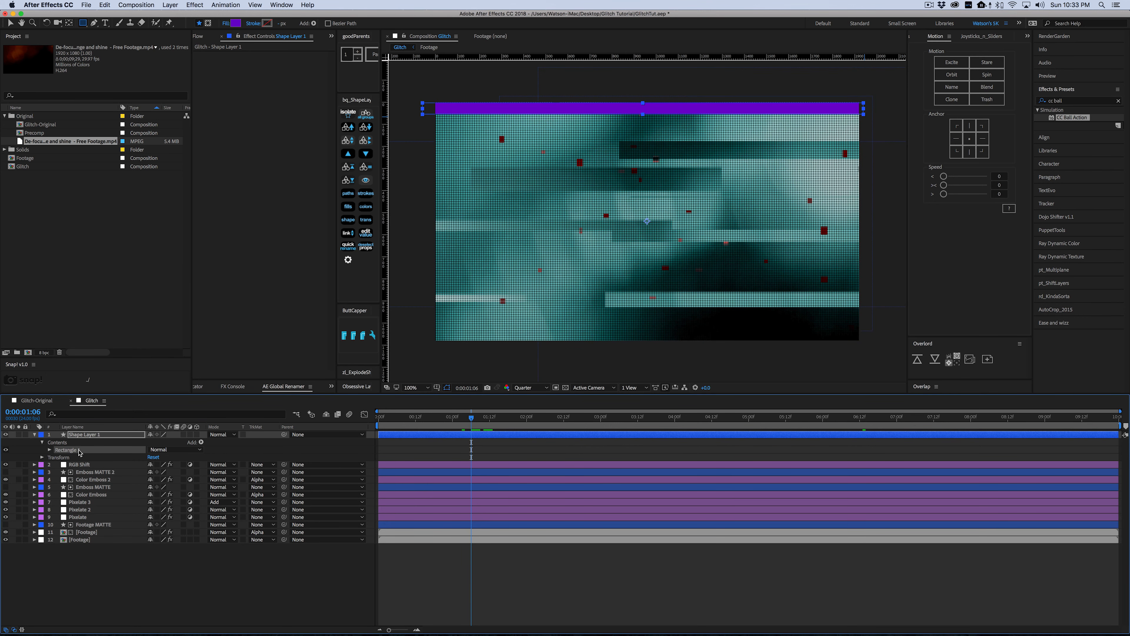
{"action": "key", "text": "ctrl+d"}
{"action": "key", "text": "v"}
{"action": "key", "text": "super+d"}
{"action": "left_click_drag", "start_coordinate": [575, 133], "coordinate": [588, 160]}
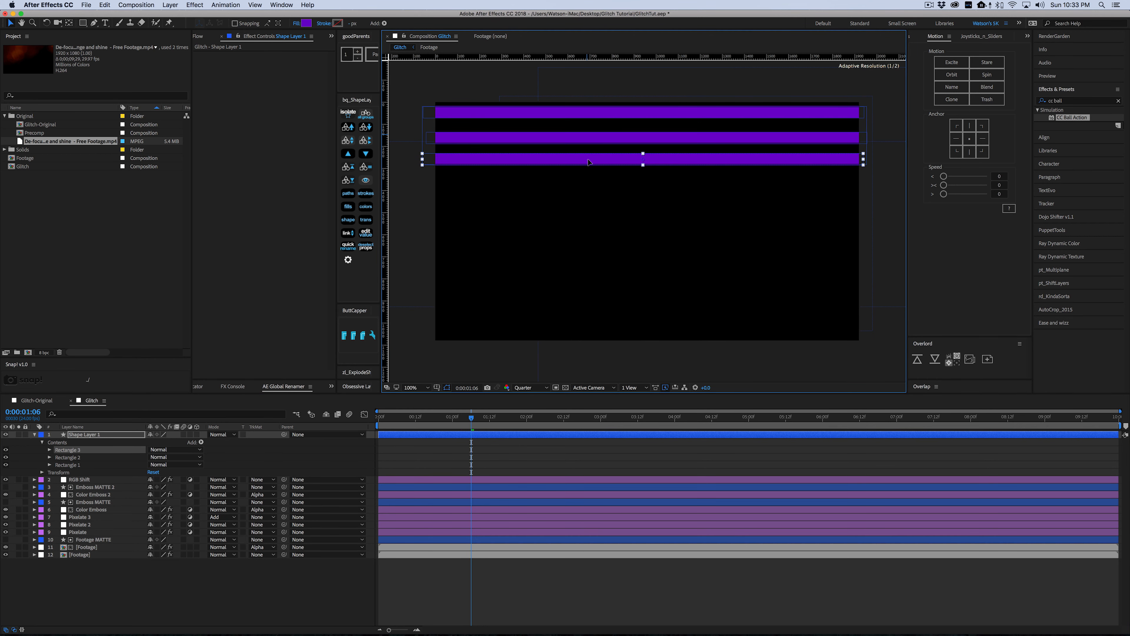
{"action": "key", "text": "super+d"}
{"action": "left_click_drag", "start_coordinate": [590, 162], "coordinate": [570, 348]}
{"action": "key", "text": "super+d"}
{"action": "key", "text": "super+d"}
{"action": "key", "text": "super+d"}
{"action": "key", "text": "super+d"}
{"action": "key", "text": "super+d"}
{"action": "key", "text": "super+d"}
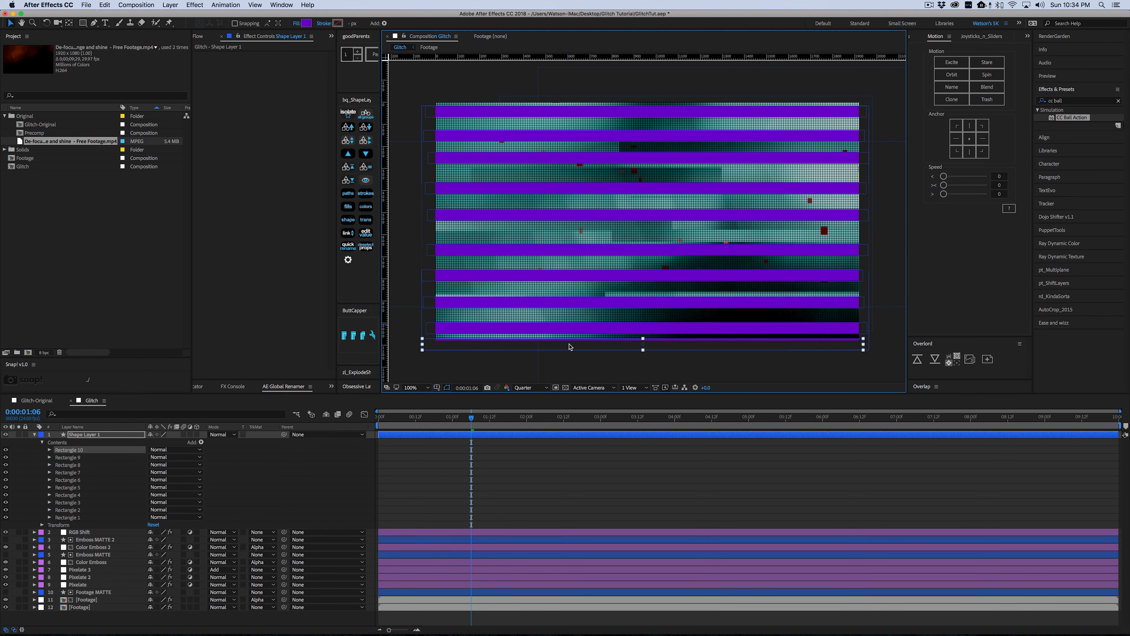
Step: Rename Shape Layer 1 as RGB SHIFT MATTE and use it as the alpha matte of the RGB Shift layer
{"action": "left_click", "coordinate": [514, 494]}
{"action": "left_click", "coordinate": [35, 438]}
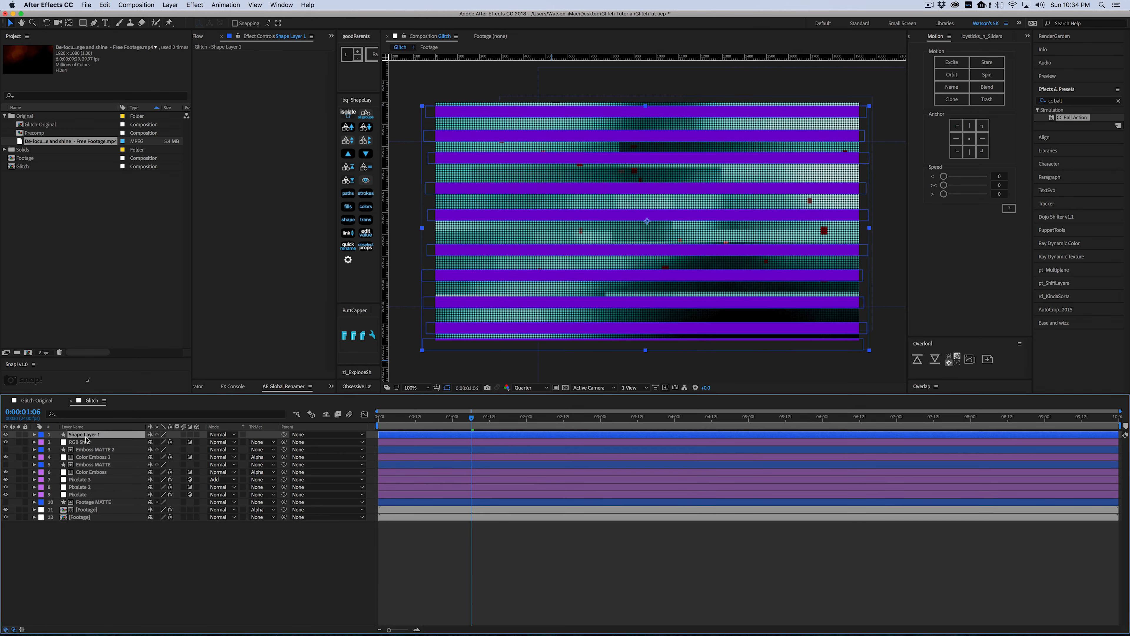
{"action": "left_click", "coordinate": [89, 438]}
{"action": "key", "text": "Return"}
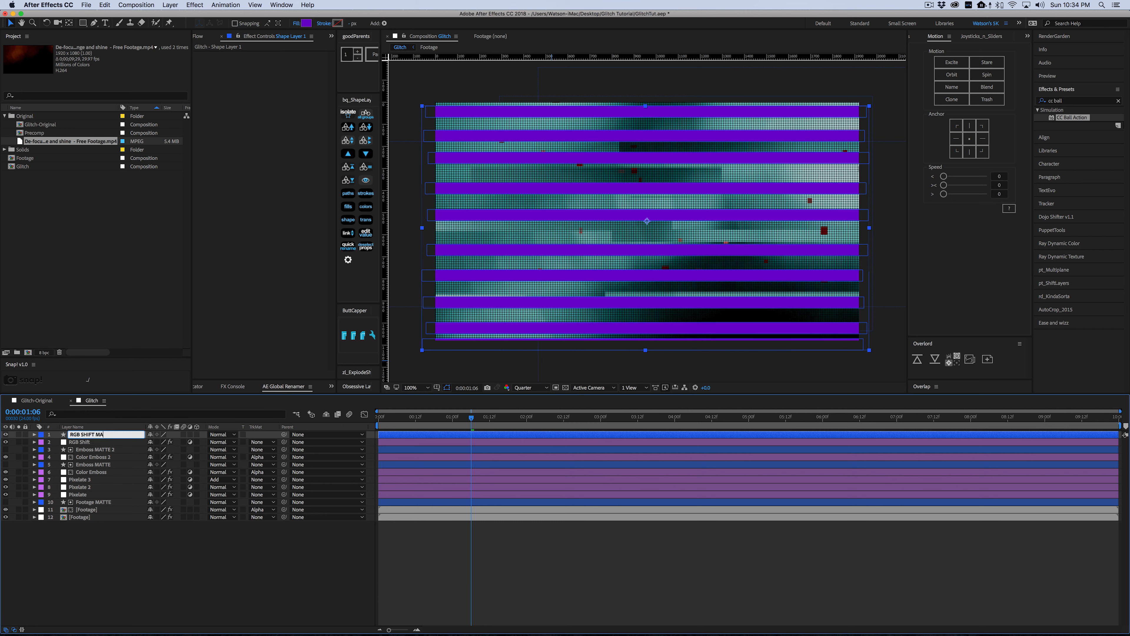
{"action": "key", "text": "Return"}
{"action": "left_click", "coordinate": [263, 442]}
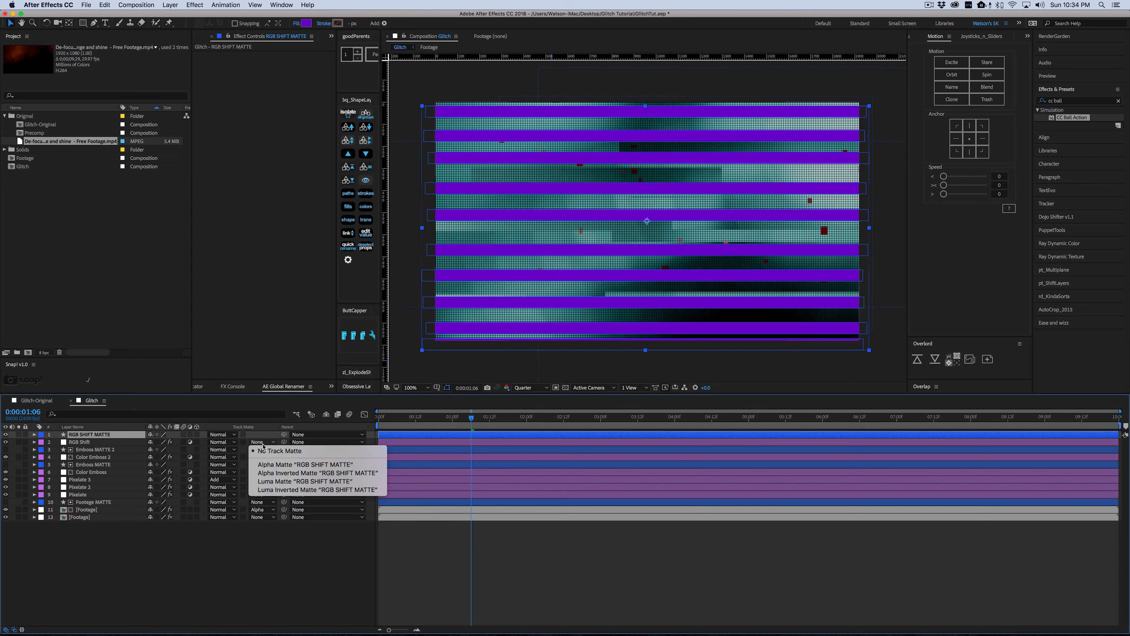
{"action": "left_click", "coordinate": [312, 457]}
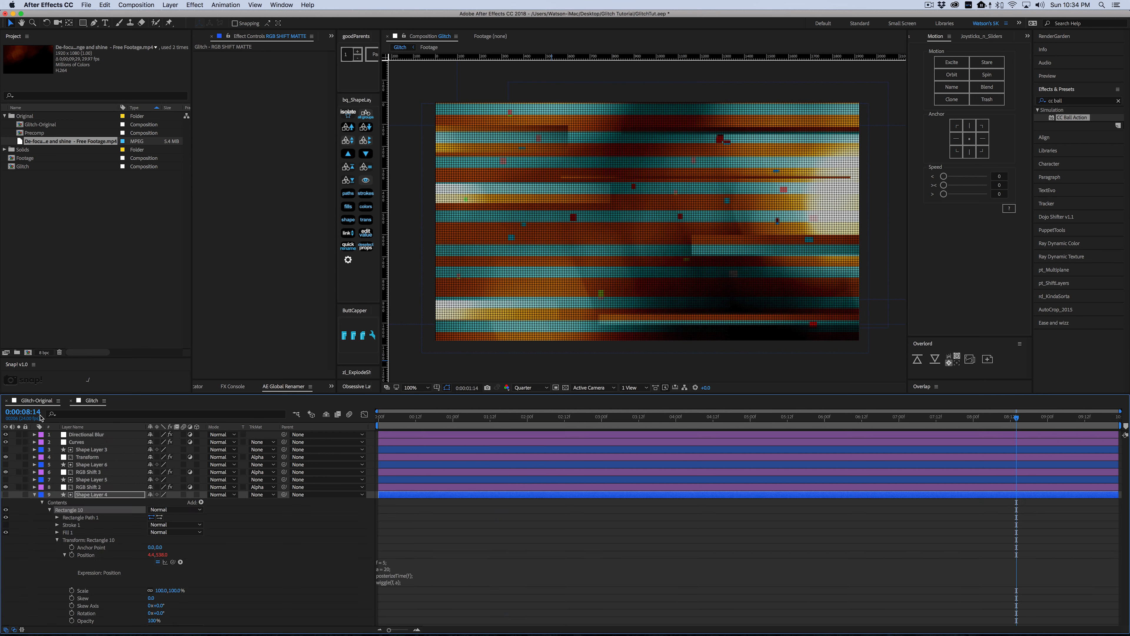
Step: Check the RGB Shift layer's effect settings and Opacity in the Glitch-Original composition
{"action": "left_click", "coordinate": [88, 495]}
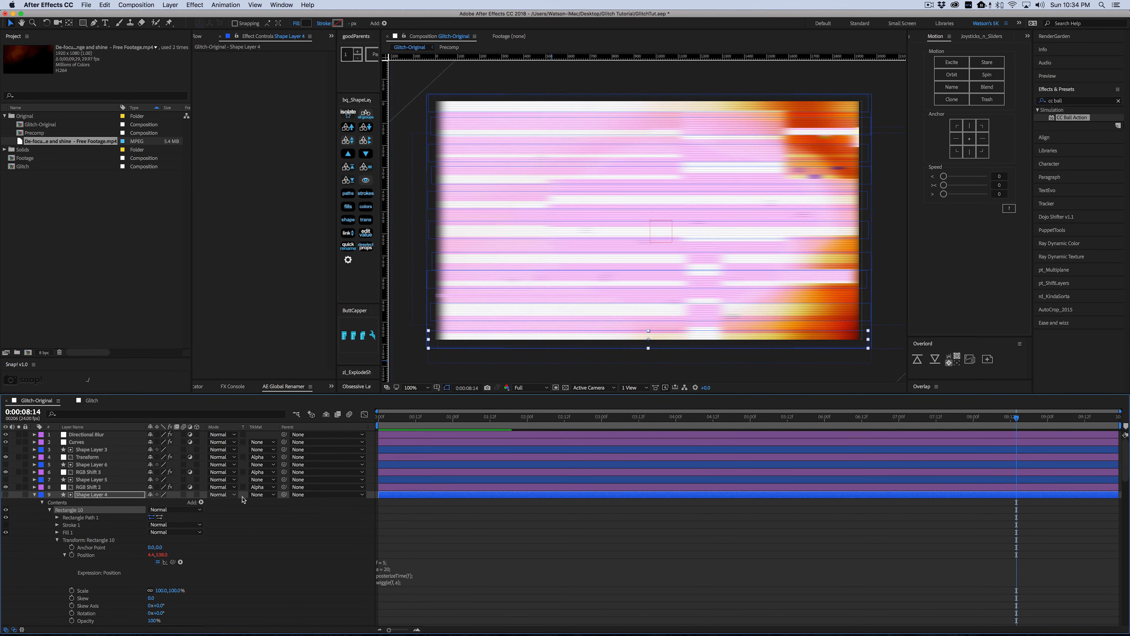
{"action": "left_click", "coordinate": [36, 494]}
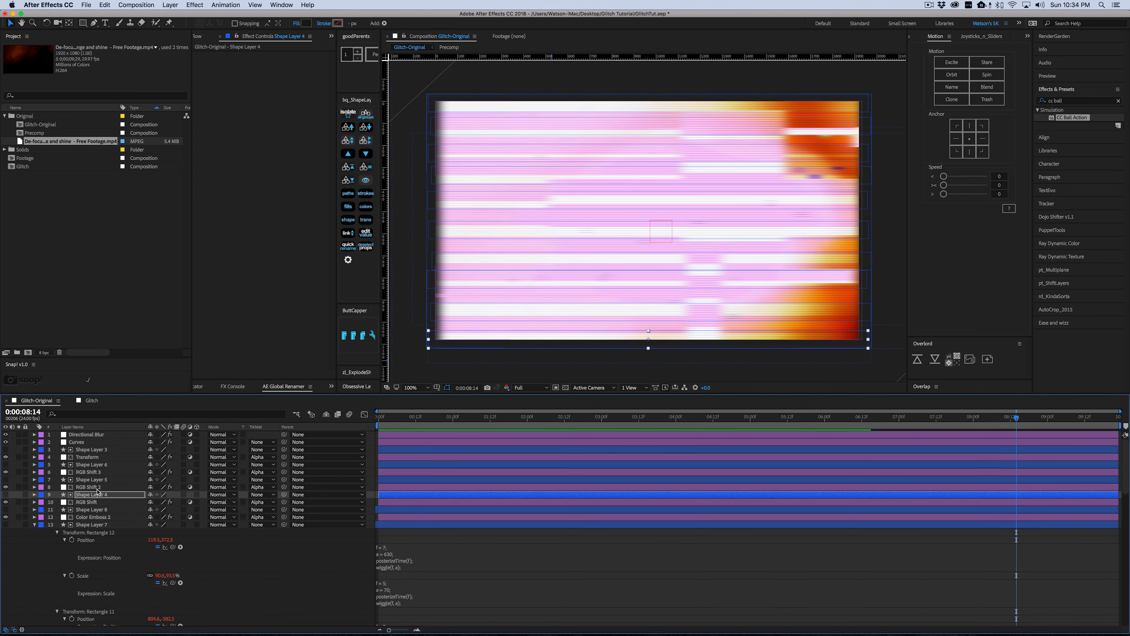
{"action": "left_click", "coordinate": [97, 503]}
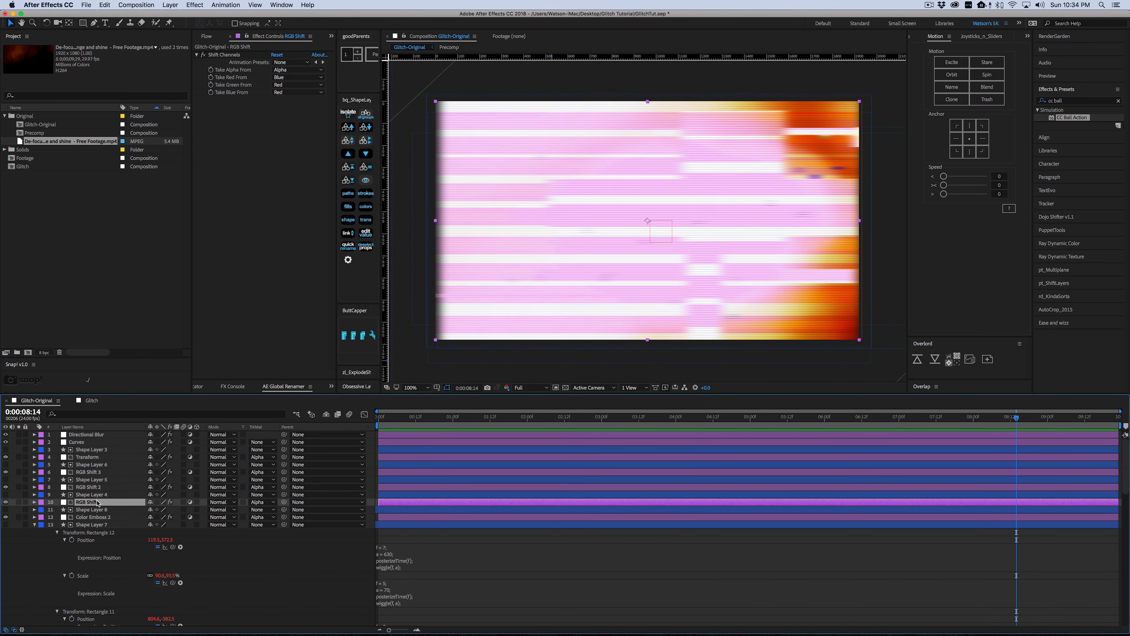
{"action": "key", "text": "t"}
Step: Set the RGB Shift layer's Opacity to 20% in the Glitch composition and preview the result
{"action": "left_click", "coordinate": [85, 403]}
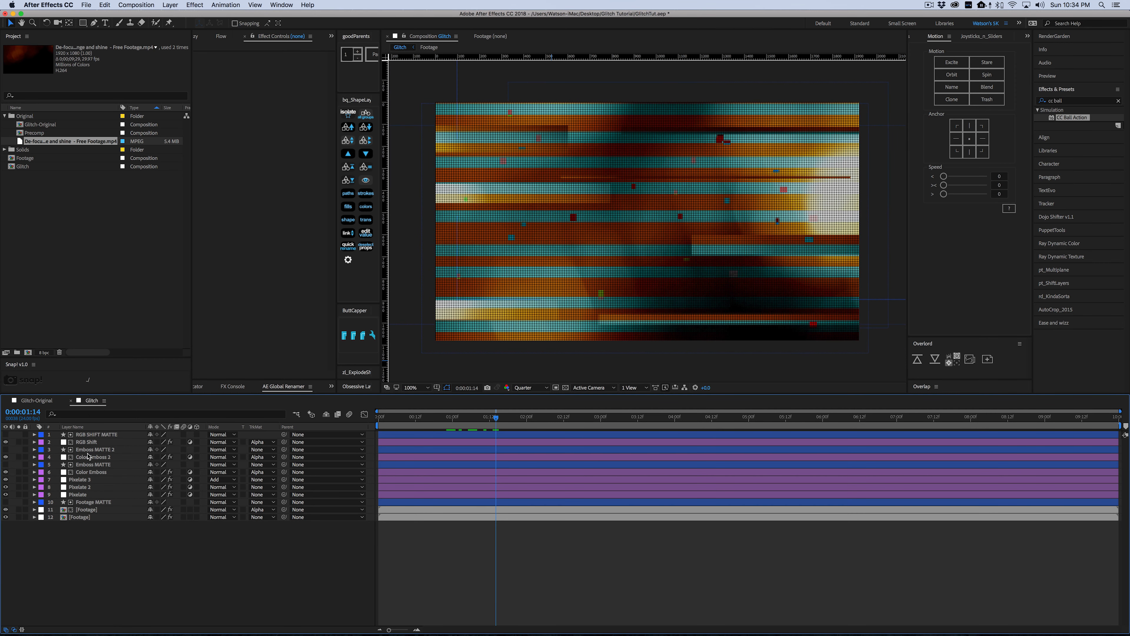
{"action": "left_click", "coordinate": [89, 442]}
{"action": "key", "text": "t"}
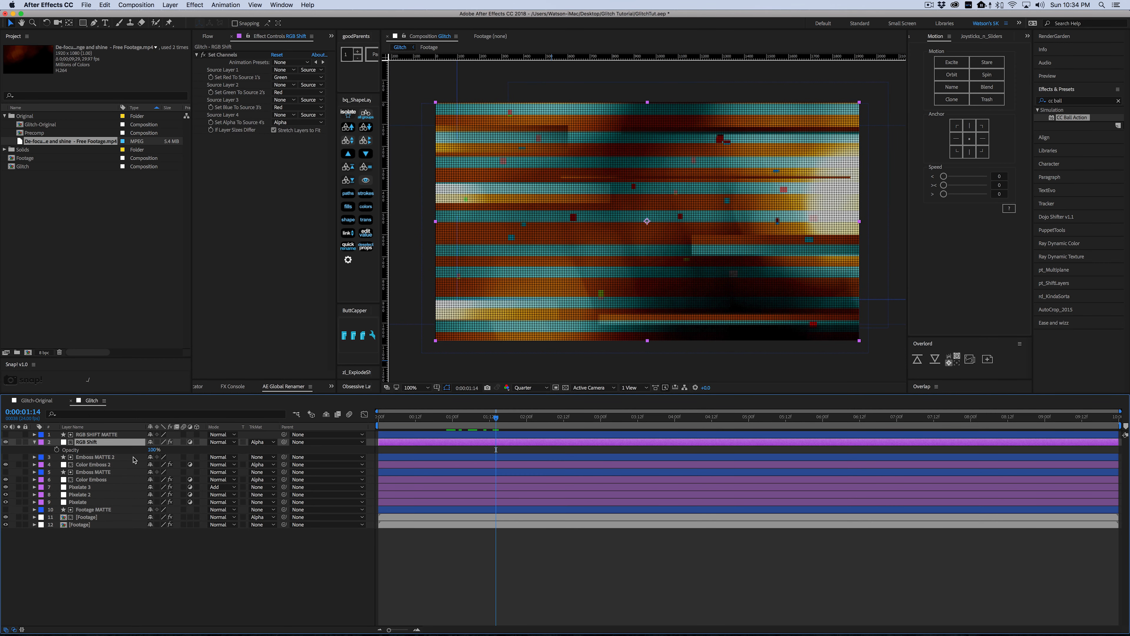
{"action": "left_click_drag", "start_coordinate": [156, 450], "coordinate": [131, 452]}
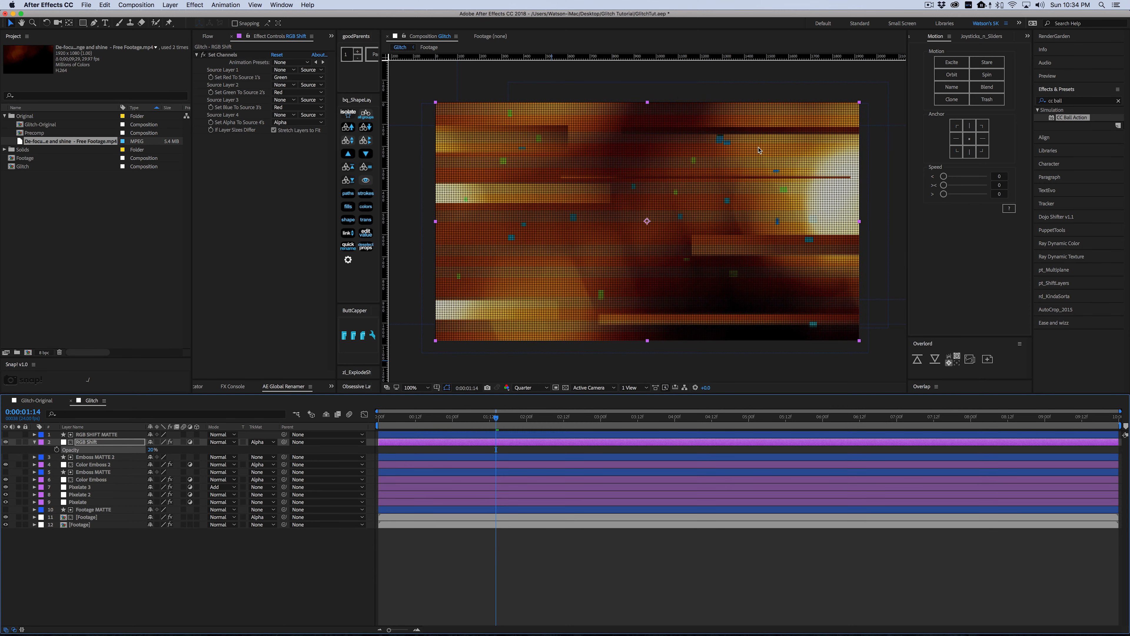
{"action": "key", "text": "space"}
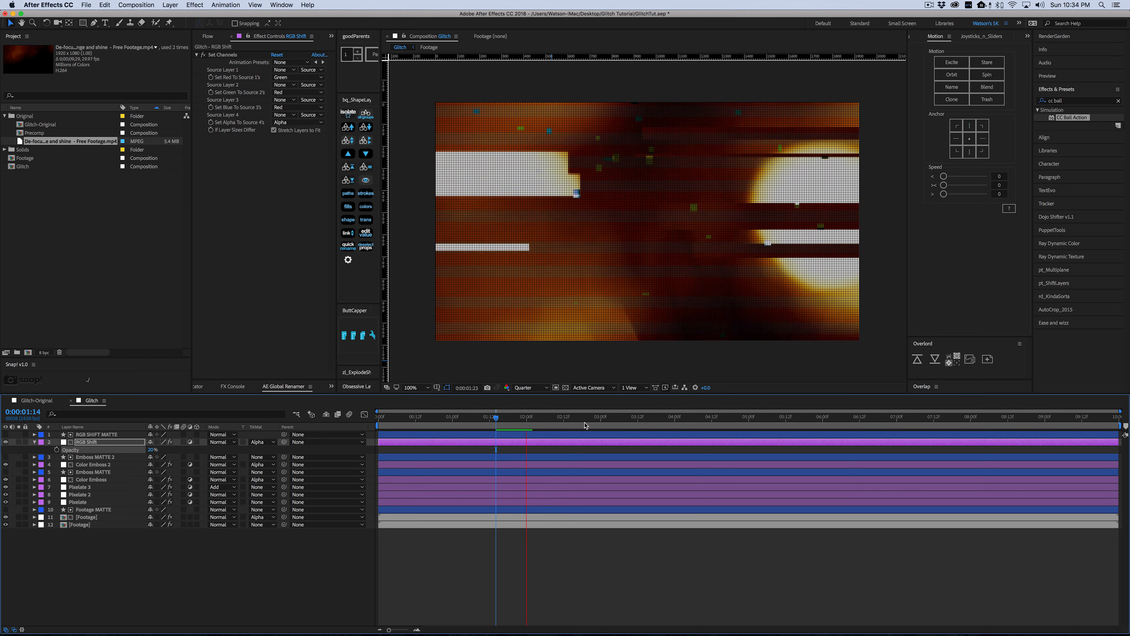
{"action": "key", "text": "space"}
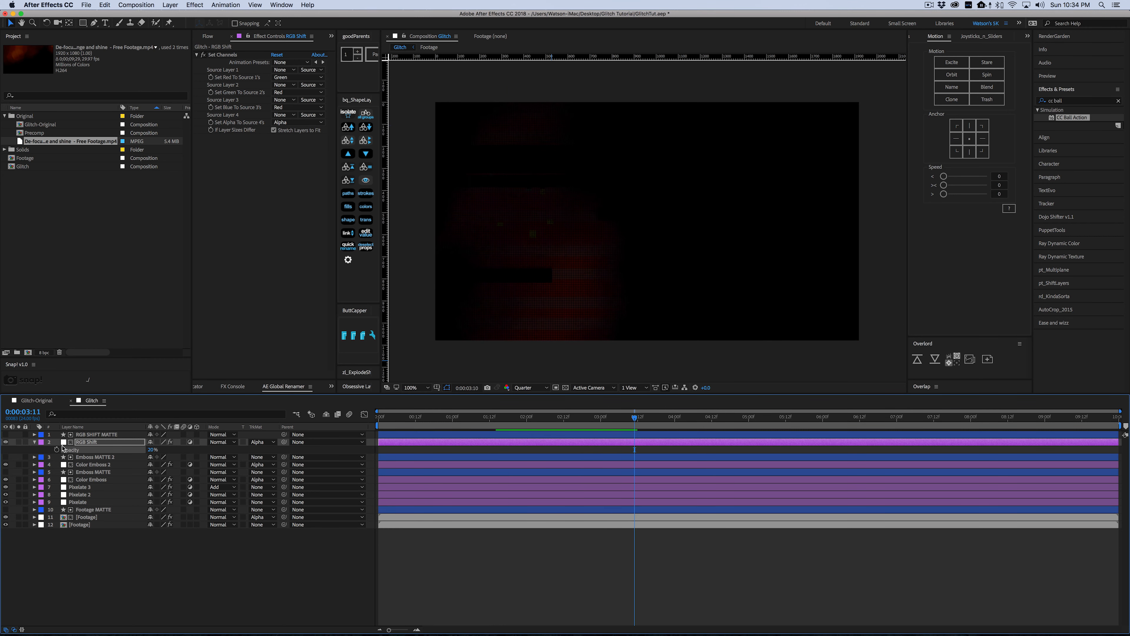
Step: Duplicate RGB Shift together with RGB SHIFT MATTE, and move the duplicated matte's bars slightly upward
{"action": "left_click", "coordinate": [34, 442]}
{"action": "left_click", "coordinate": [89, 434], "text": "shift"}
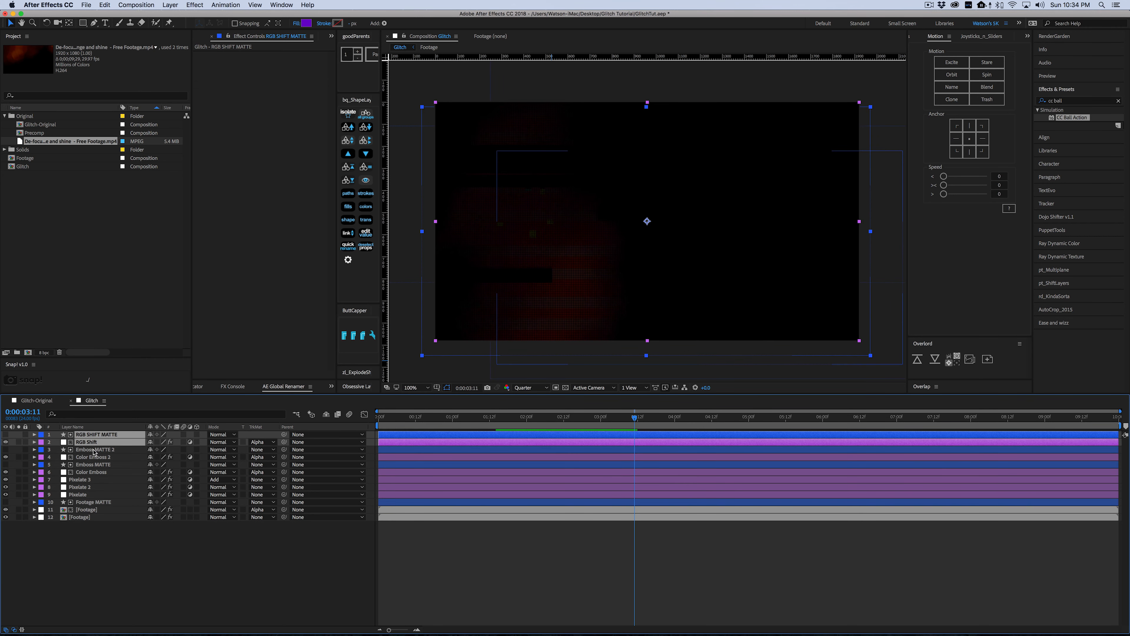
{"action": "key", "text": "super+d"}
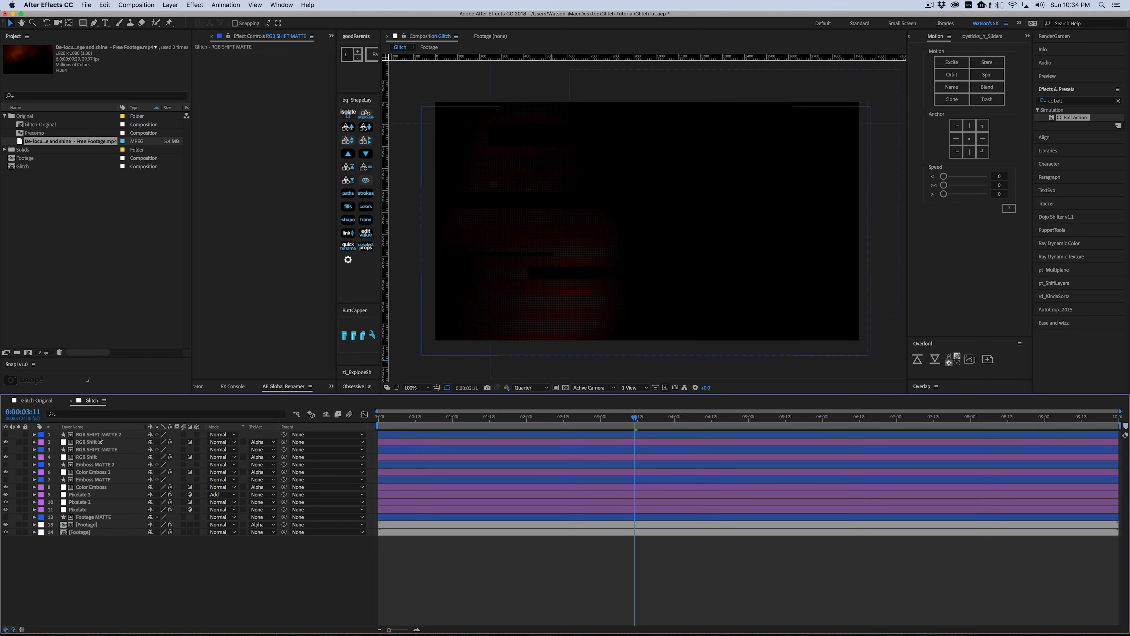
{"action": "left_click", "coordinate": [114, 434]}
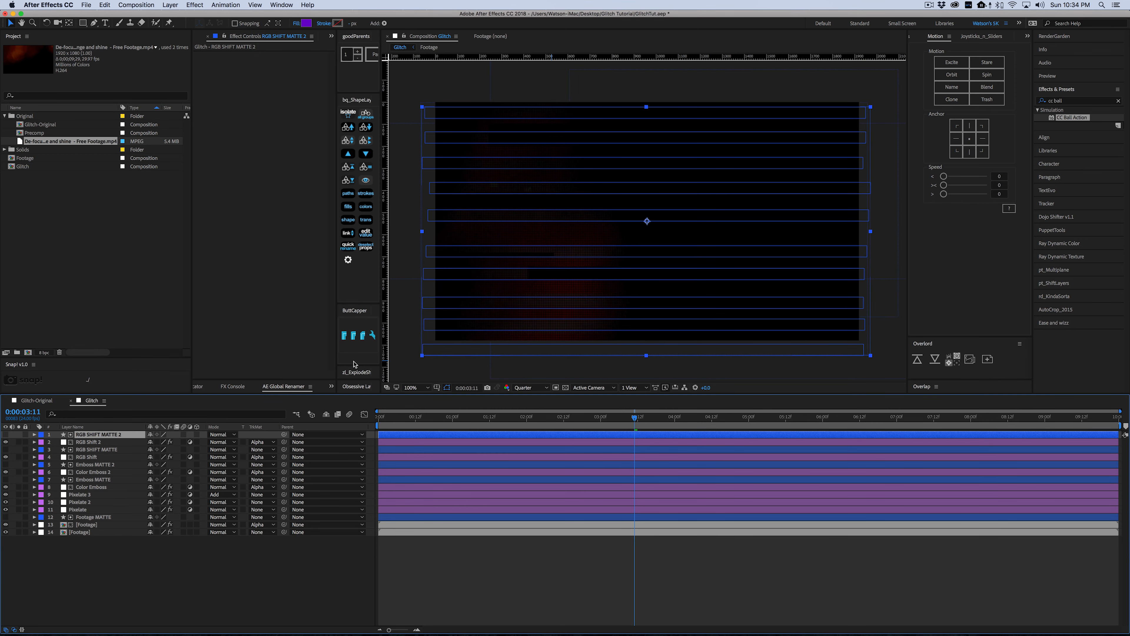
{"action": "left_click_drag", "start_coordinate": [493, 256], "coordinate": [494, 244]}
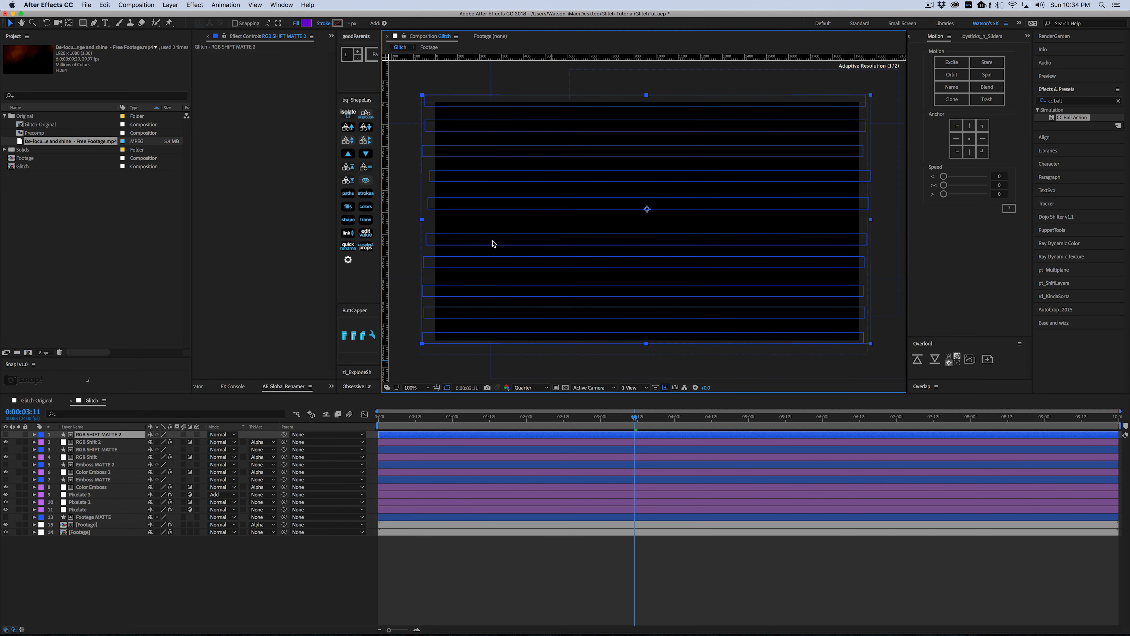
Step: In RGB Shift 2's Set Channels effect, set Red to Source 1's Blue and Blue to Source 3's Green
{"action": "left_click", "coordinate": [101, 442]}
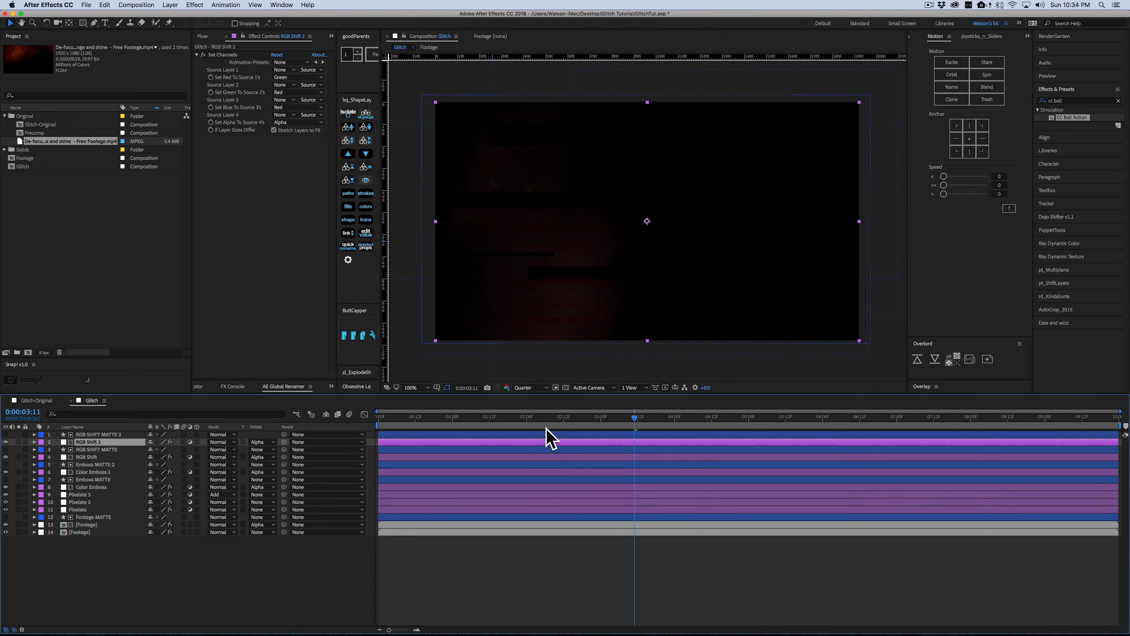
{"action": "left_click", "coordinate": [514, 421]}
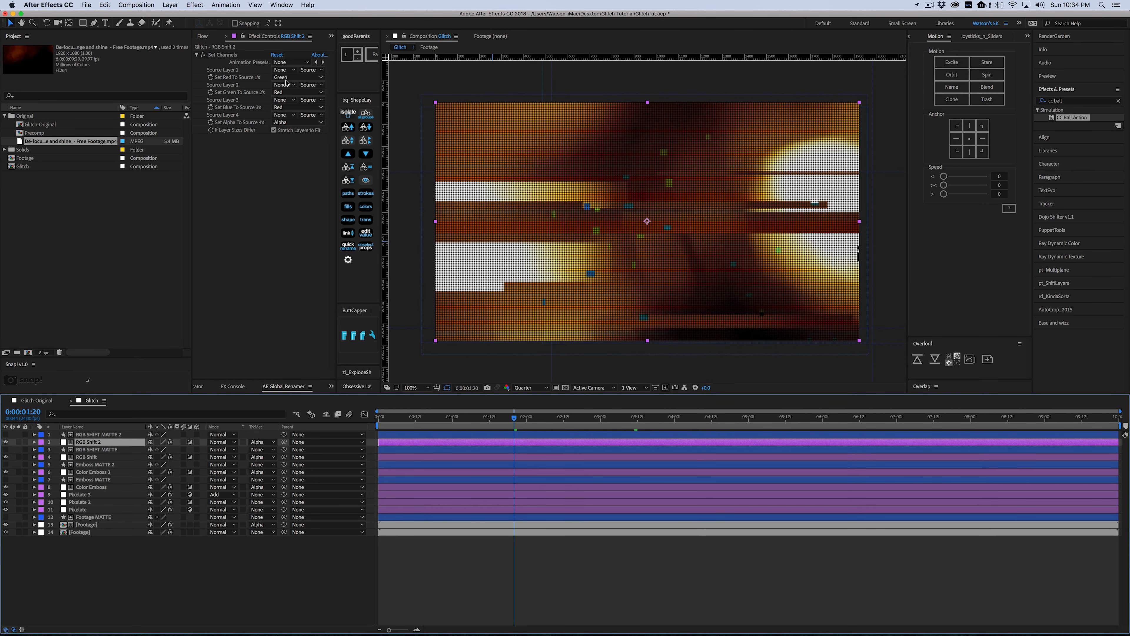
{"action": "left_click", "coordinate": [289, 108]}
{"action": "left_click", "coordinate": [287, 107]}
{"action": "key", "text": "super+z"}
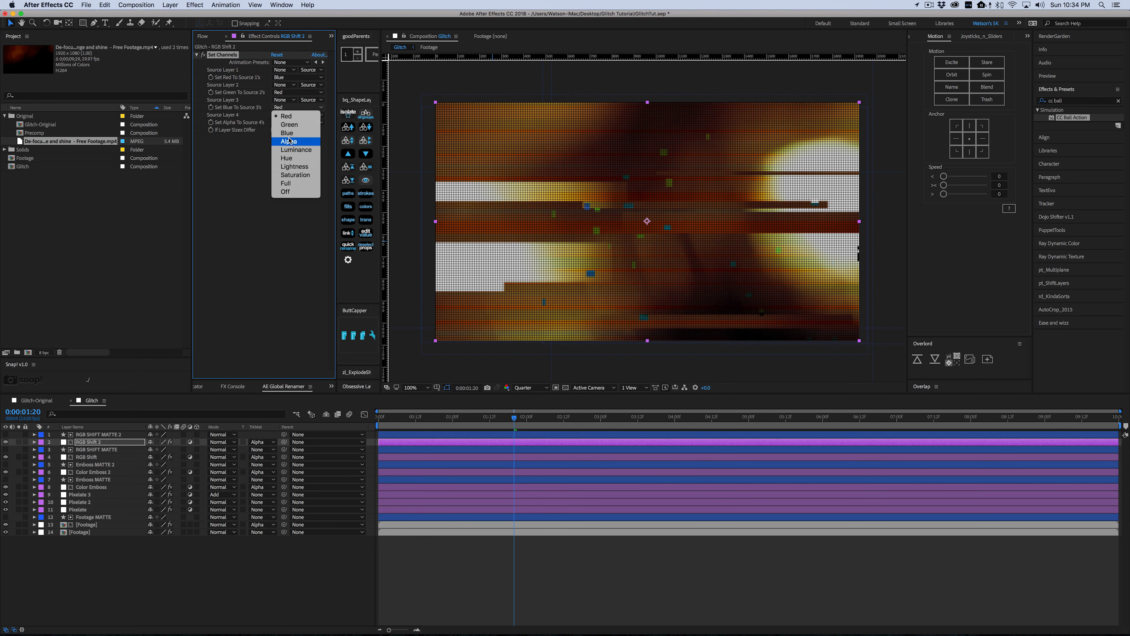
{"action": "left_click", "coordinate": [289, 125]}
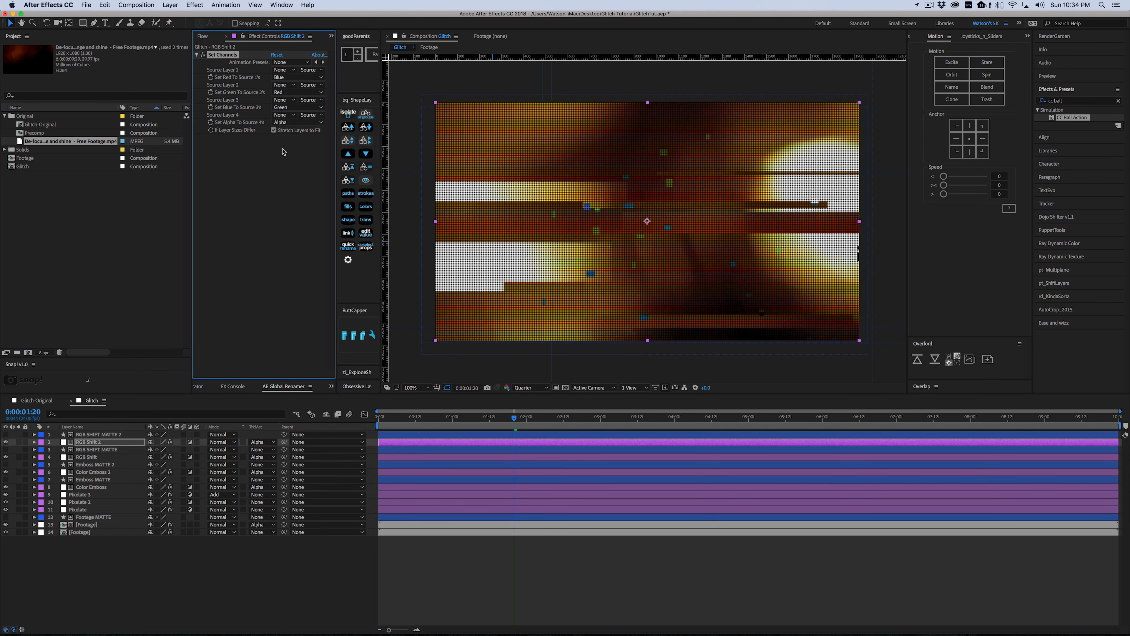
Step: Duplicate RGB Shift 2 together with RGB SHIFT MATTE 2, and move the duplicated matte's bars slightly upward
{"action": "left_click", "coordinate": [479, 550]}
{"action": "left_click", "coordinate": [72, 426]}
{"action": "left_click", "coordinate": [93, 434]}
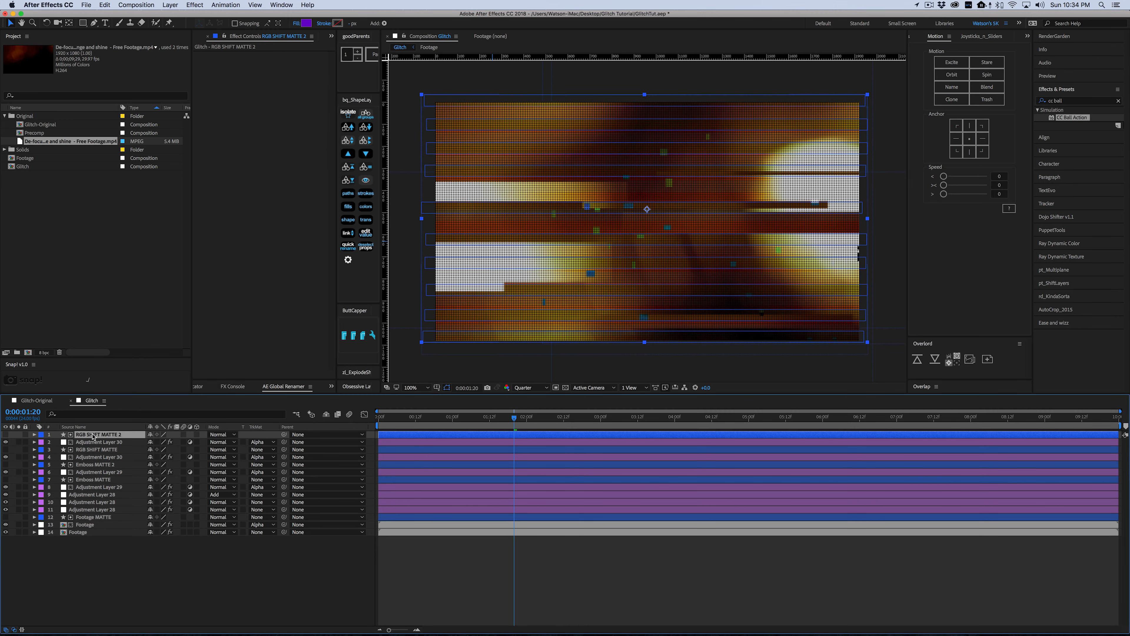
{"action": "left_click", "coordinate": [98, 442], "text": "shift"}
{"action": "left_click", "coordinate": [70, 426]}
{"action": "key", "text": "super+d"}
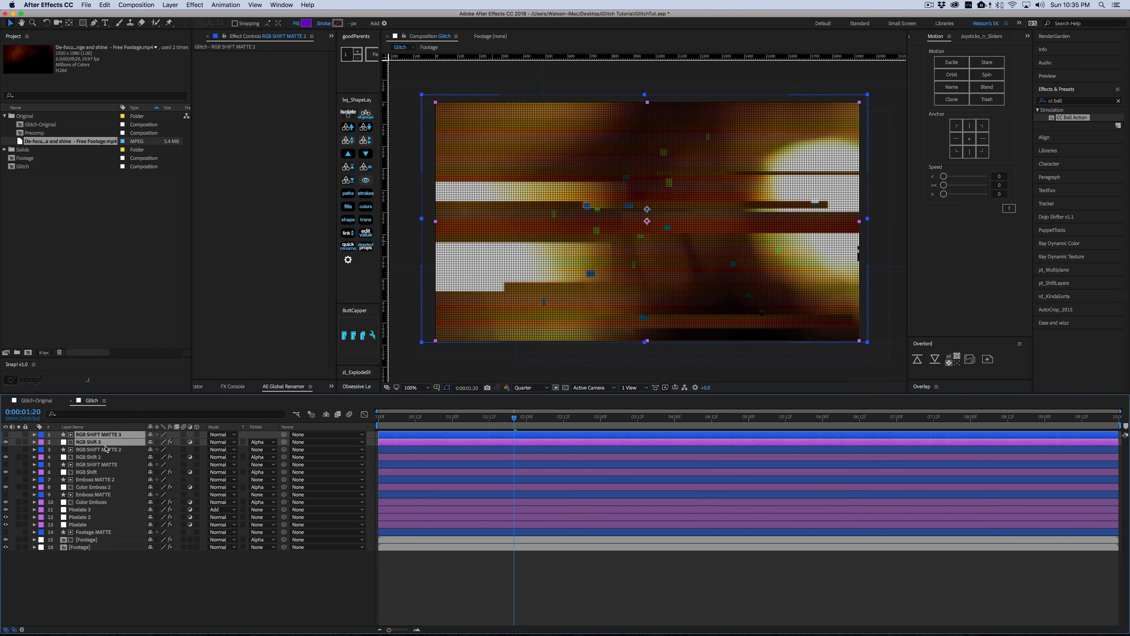
{"action": "left_click", "coordinate": [537, 225]}
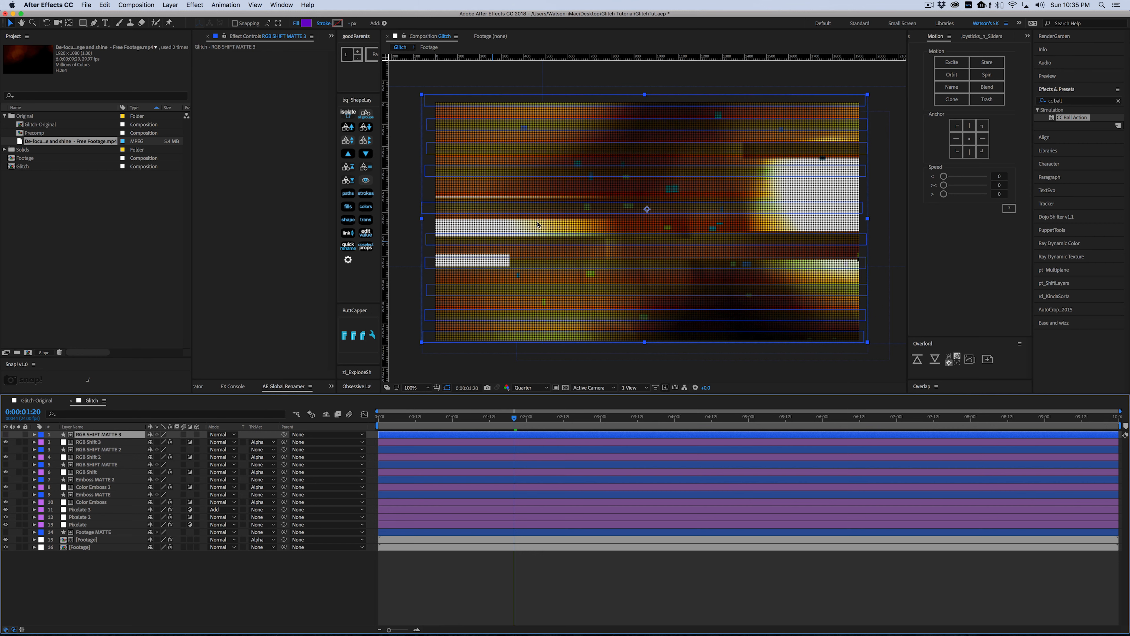
{"action": "left_click_drag", "start_coordinate": [551, 175], "coordinate": [550, 169]}
Step: In RGB Shift 3's Set Channels effect, set Red to Source 1's Green and Blue to Source 3's Red
{"action": "left_click", "coordinate": [88, 442]}
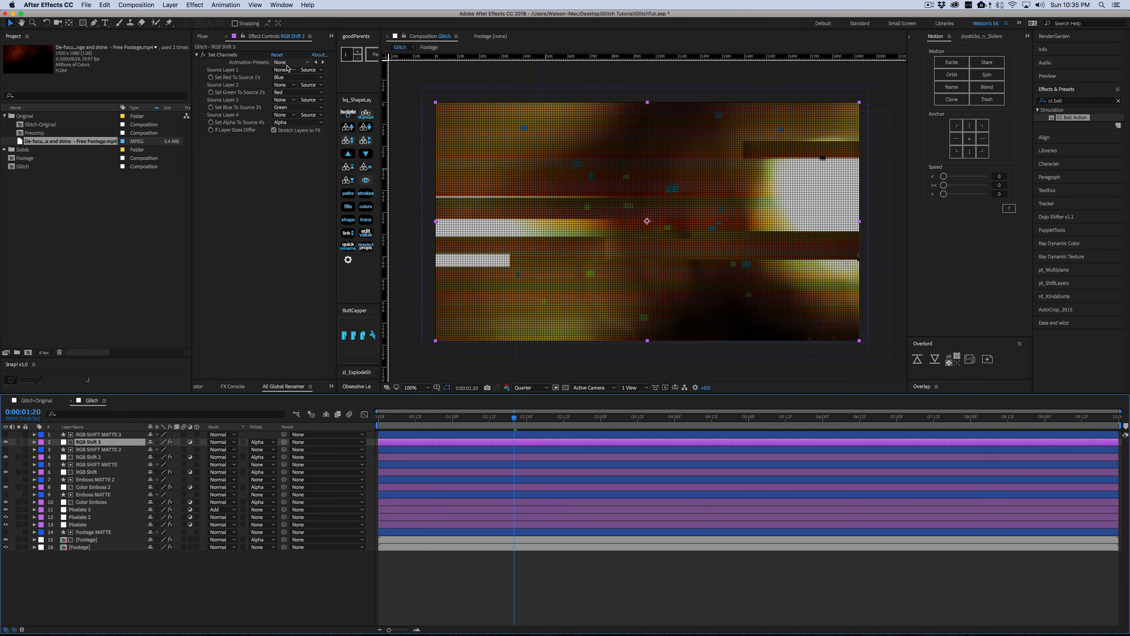
{"action": "left_click", "coordinate": [279, 77]}
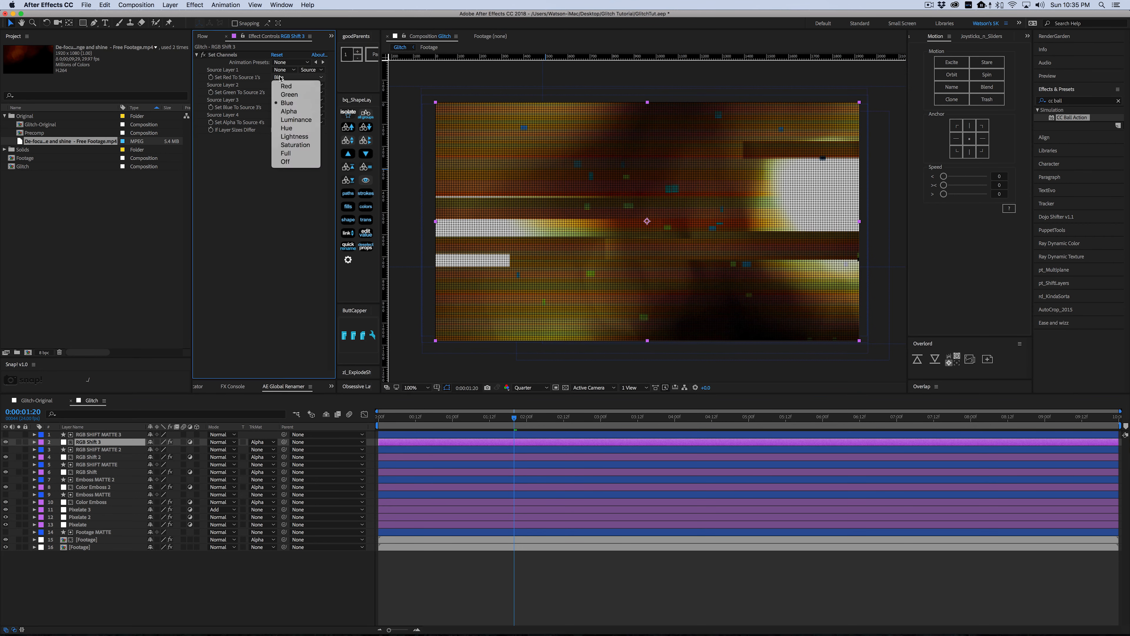
{"action": "left_click", "coordinate": [288, 94]}
{"action": "left_click", "coordinate": [283, 110]}
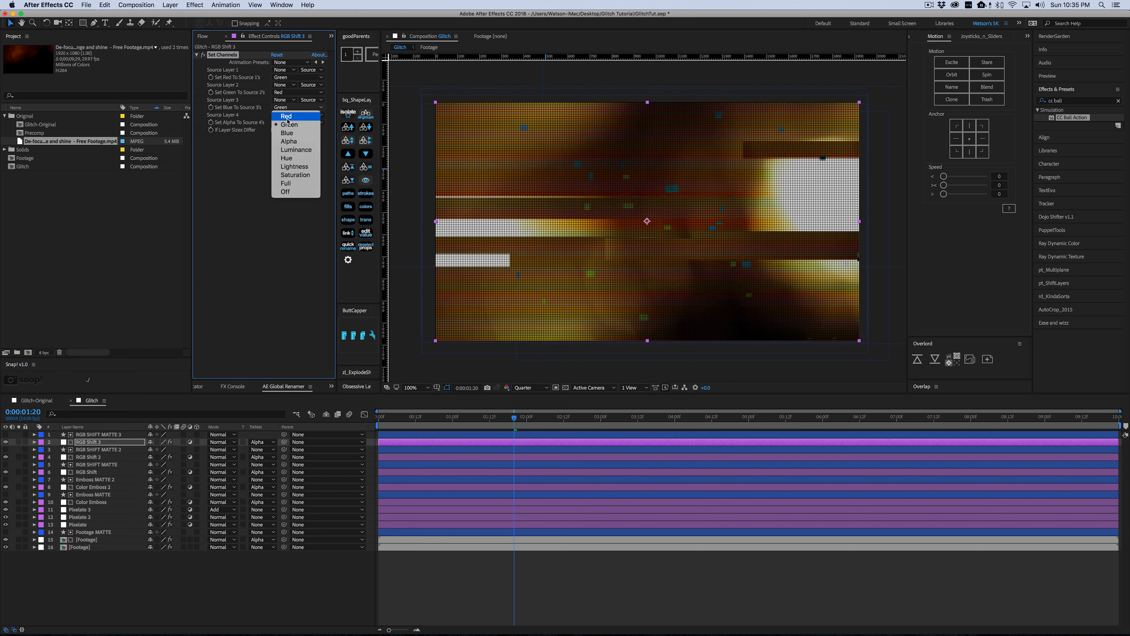
{"action": "left_click", "coordinate": [288, 117]}
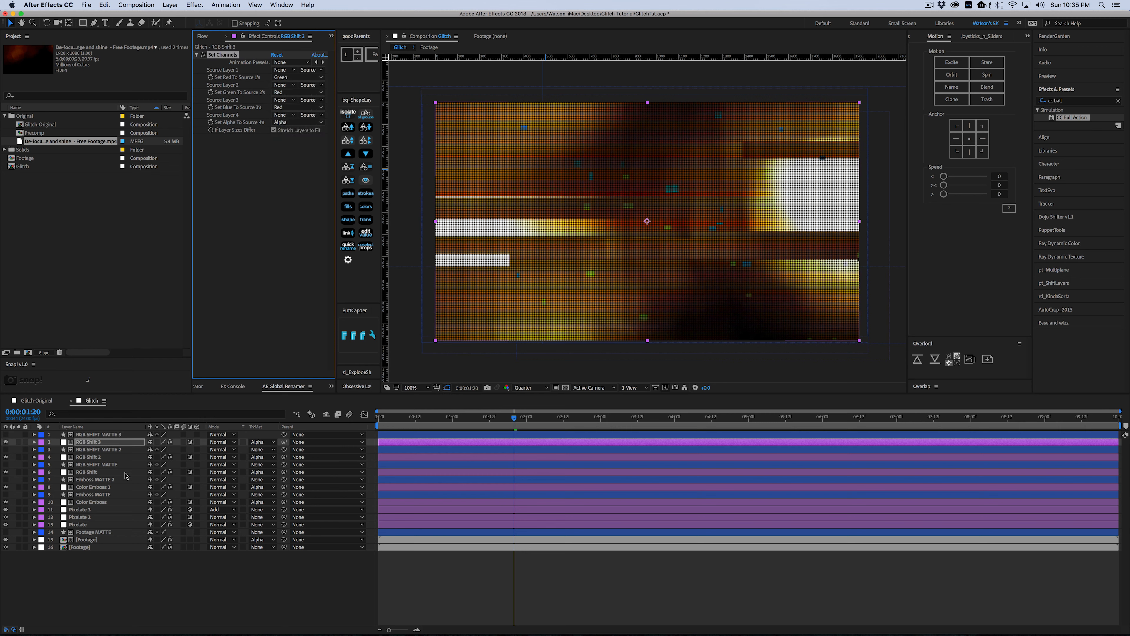
Step: Lower the RGB Shift 3 layer's Opacity and preview the combined color shifts in the Glitch composition
{"action": "key", "text": "t"}
{"action": "left_click_drag", "start_coordinate": [150, 449], "coordinate": [123, 451]}
{"action": "left_click", "coordinate": [536, 454]}
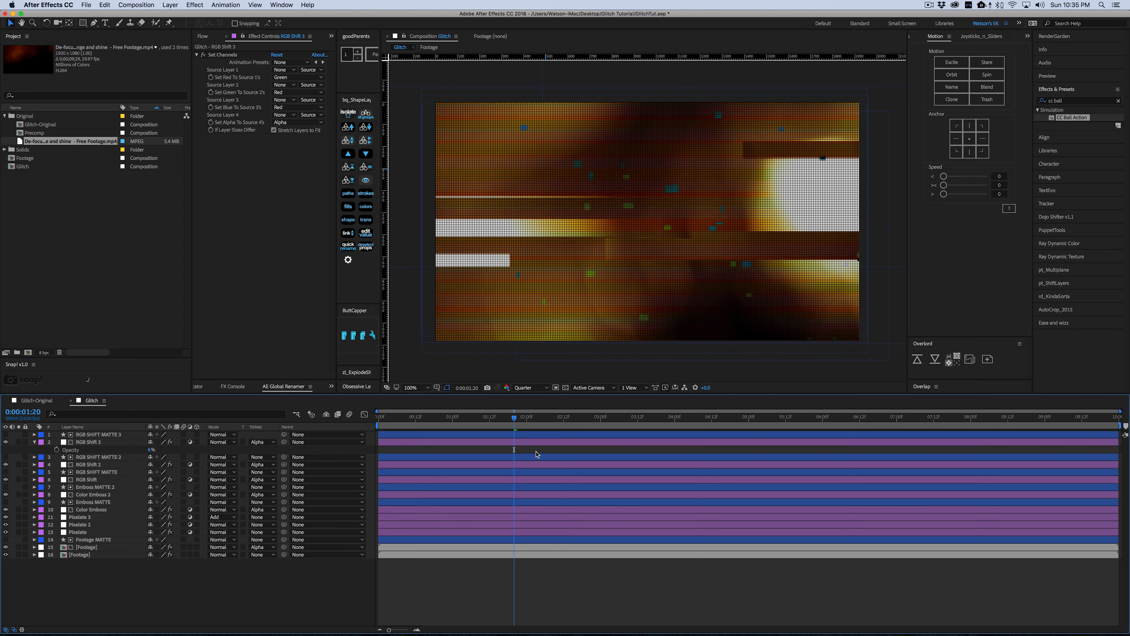
{"action": "left_click_drag", "start_coordinate": [533, 417], "coordinate": [513, 427]}
{"action": "key", "text": "space"}
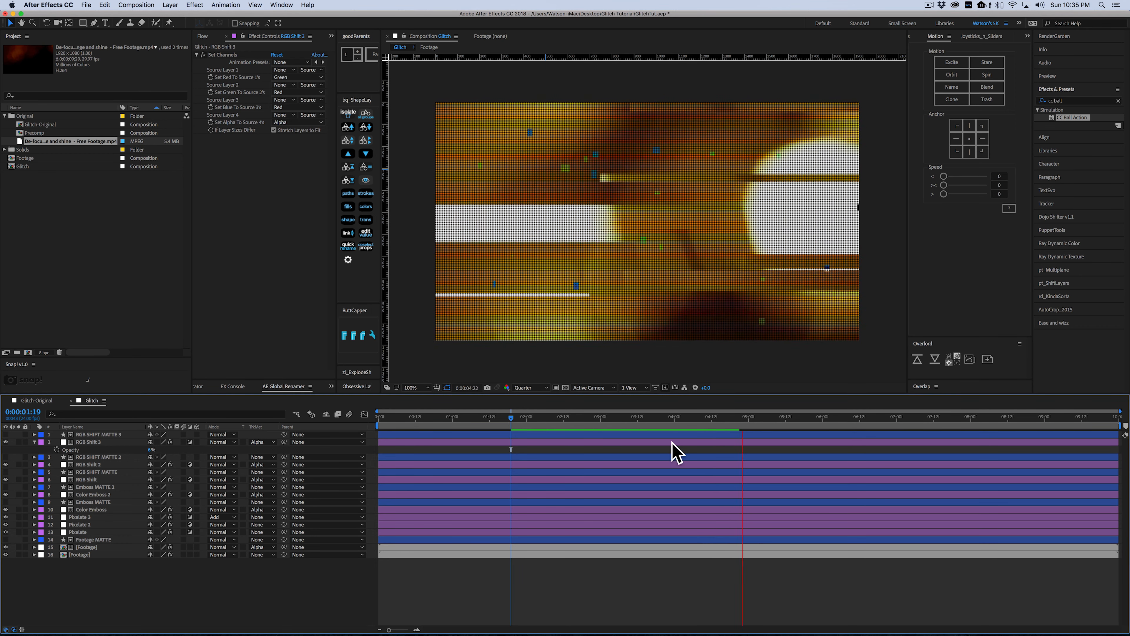
{"action": "key", "text": "space"}
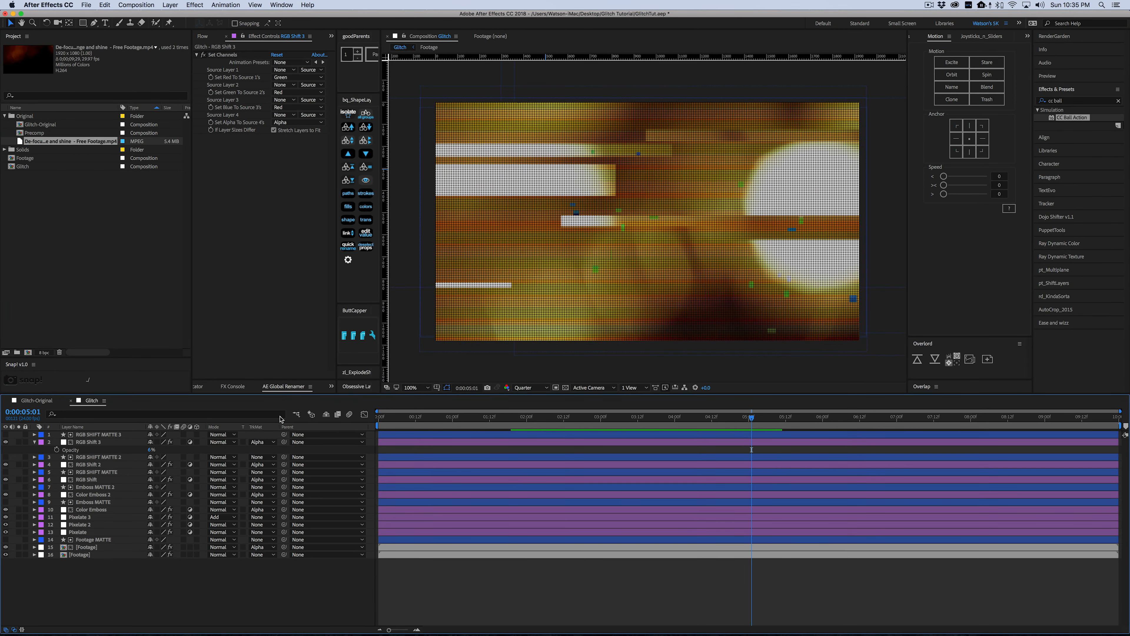
Step: Examine the Transform layer's effect settings in the Glitch-Original composition and preview its distortion
{"action": "left_click", "coordinate": [36, 400]}
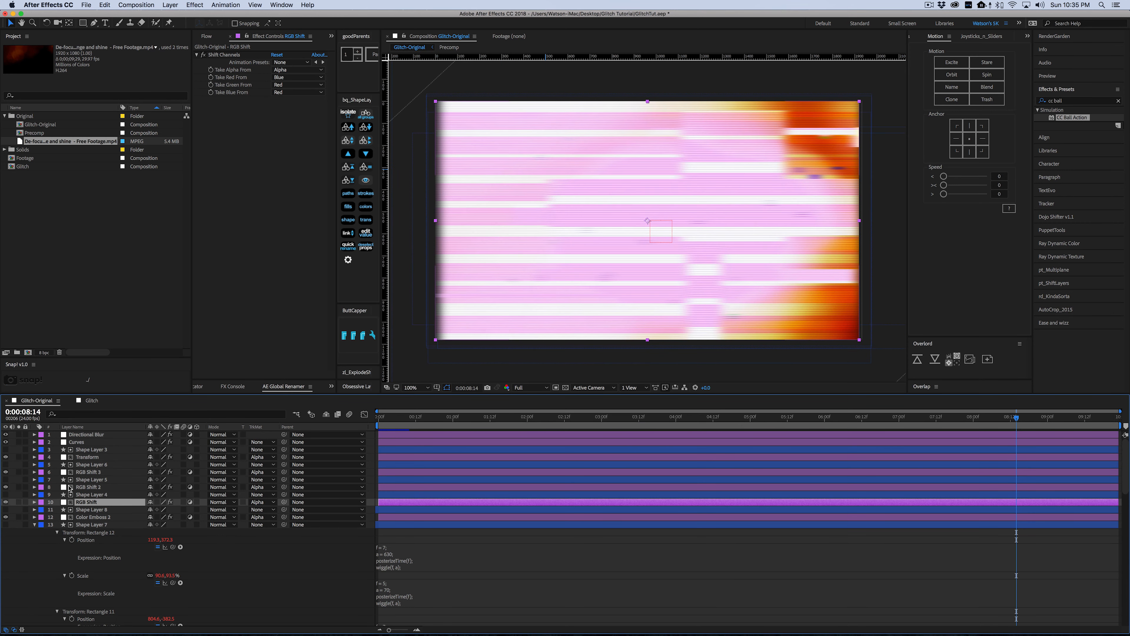
{"action": "left_click", "coordinate": [100, 458]}
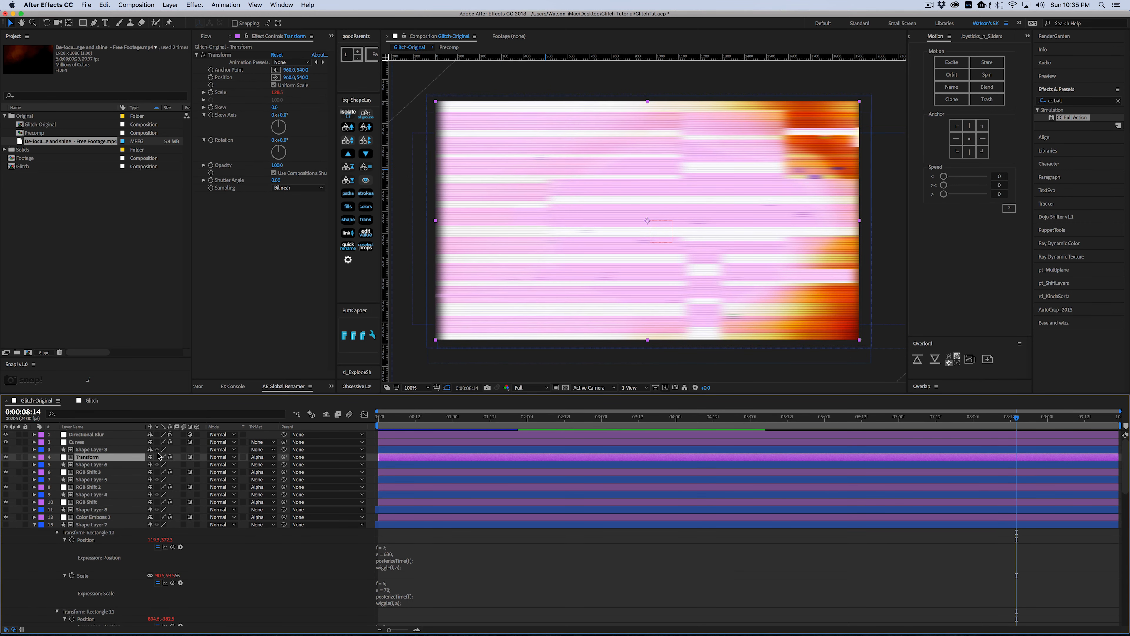
{"action": "left_click_drag", "start_coordinate": [515, 427], "coordinate": [487, 434]}
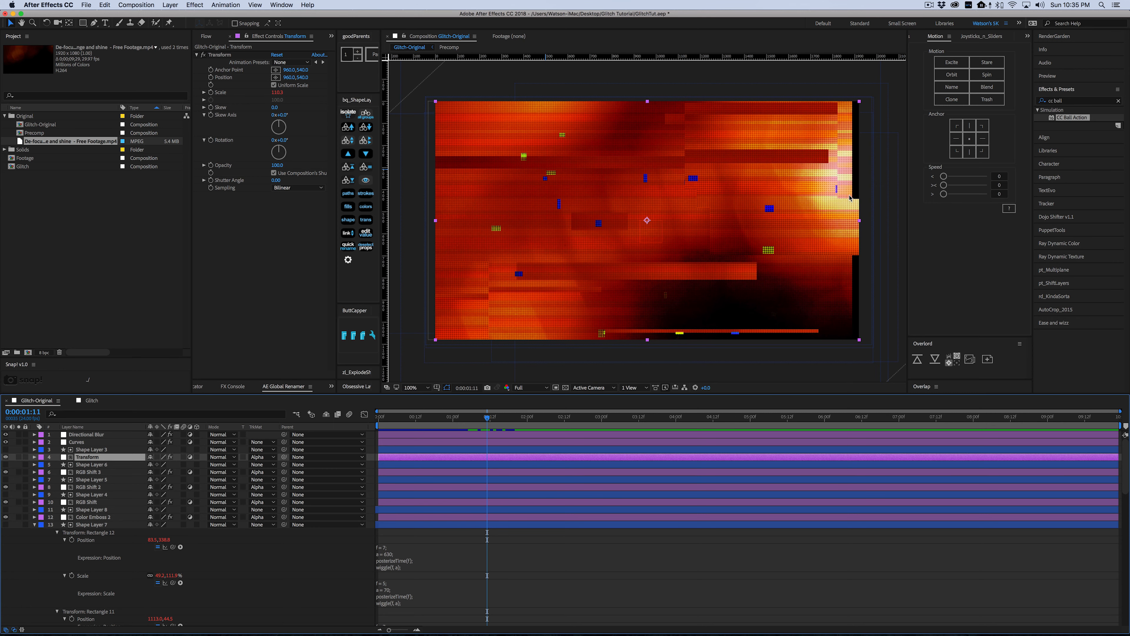
{"action": "key", "text": "space"}
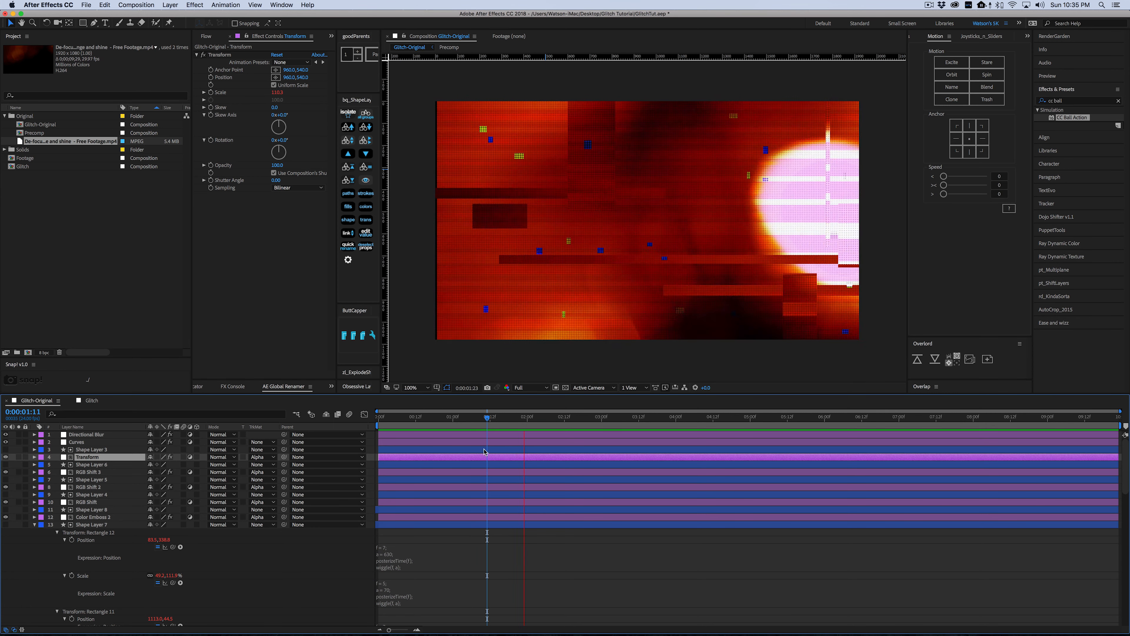
Step: Add a new adjustment layer named Transform above all layers in the Glitch composition
{"action": "left_click", "coordinate": [91, 400]}
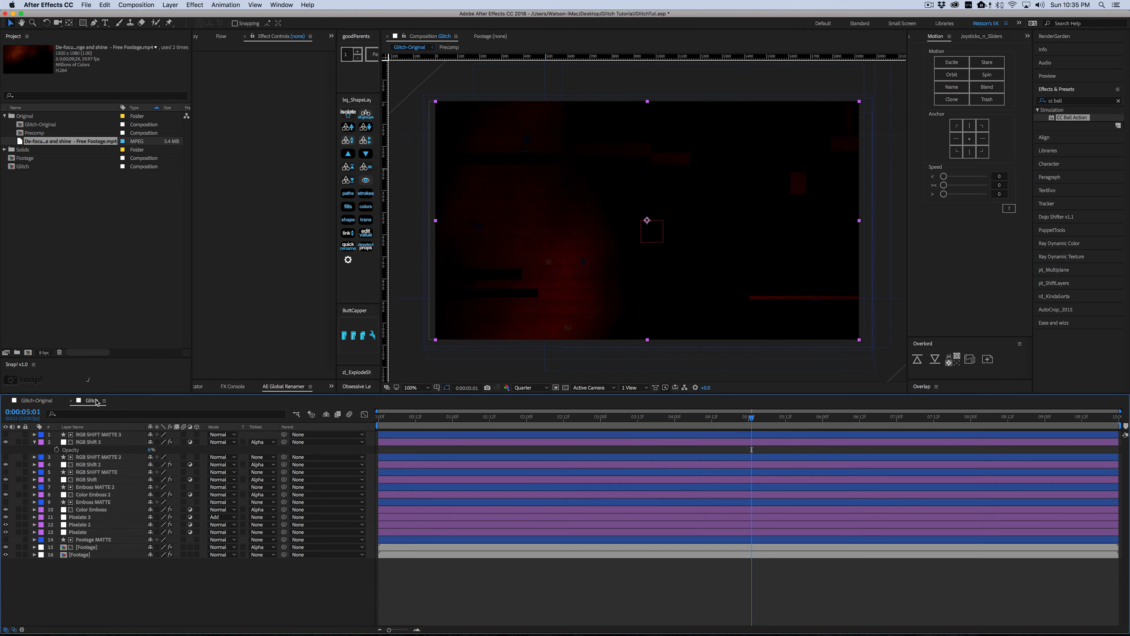
{"action": "left_click", "coordinate": [35, 441]}
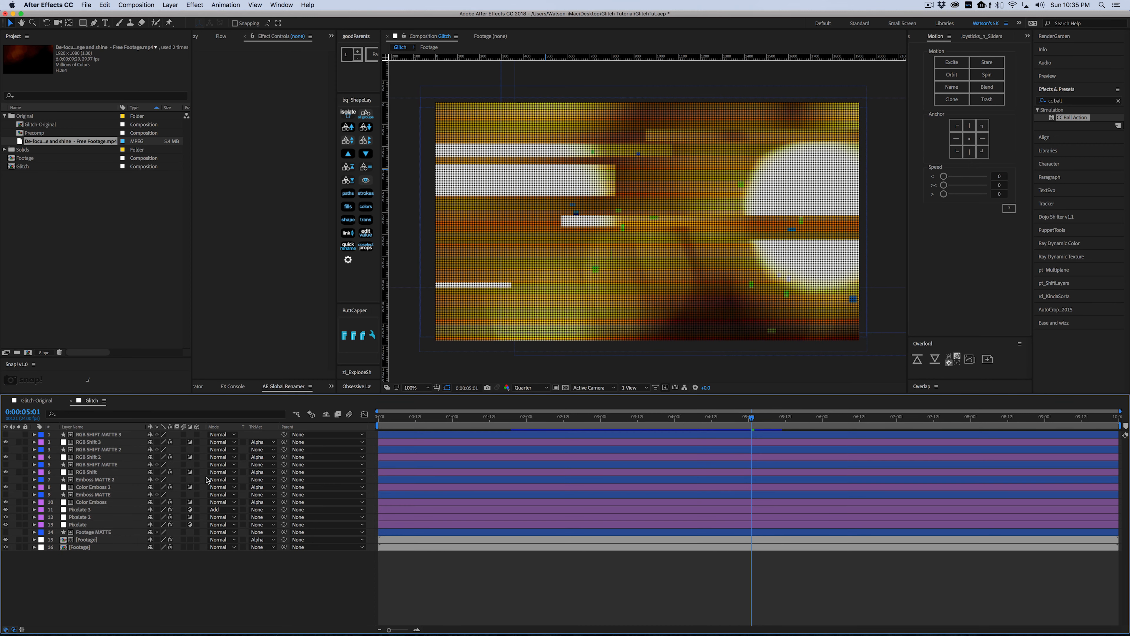
{"action": "key", "text": "super+alt+y"}
{"action": "key", "text": "Return"}
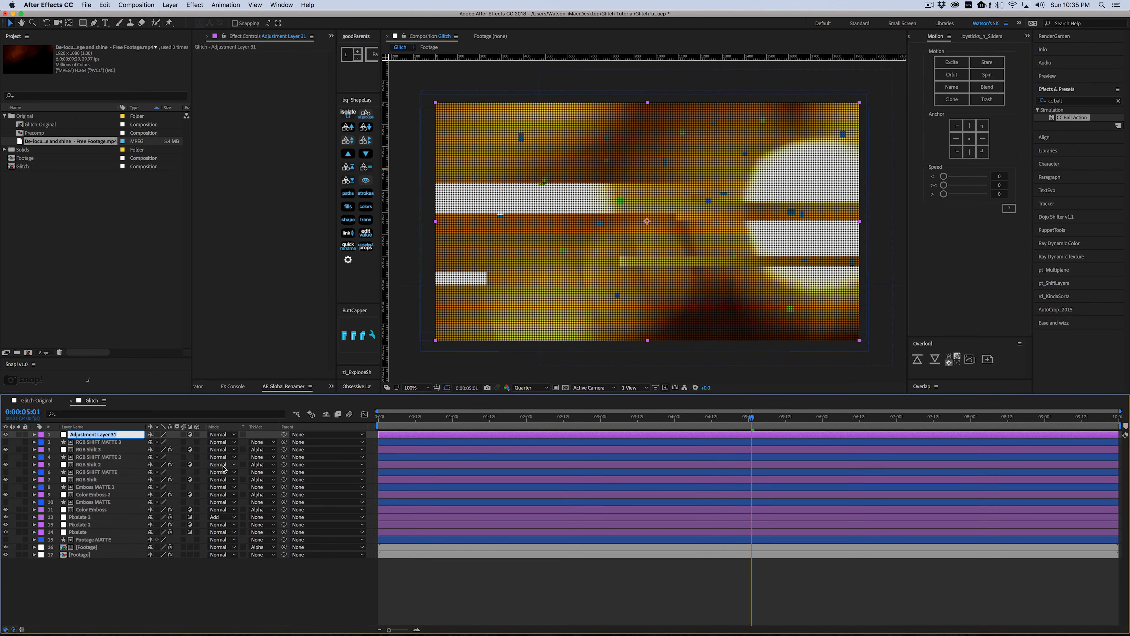
{"action": "type", "text": "Transform"}
{"action": "key", "text": "Return"}
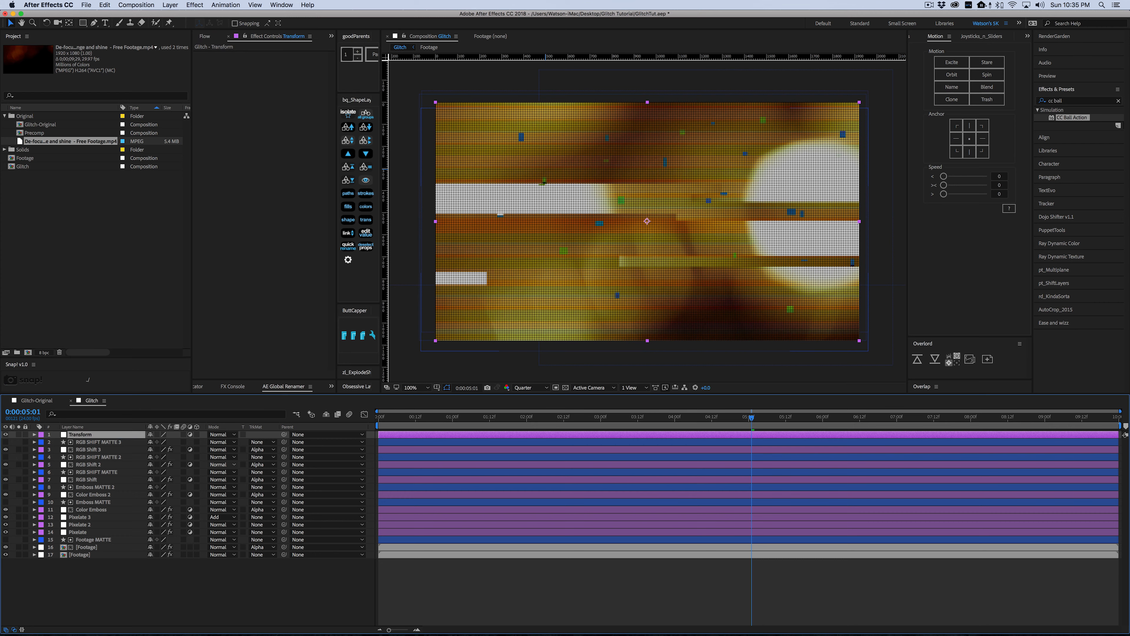
Step: Apply the Transform distortion effect to the Transform adjustment layer
{"action": "left_click", "coordinate": [195, 4]}
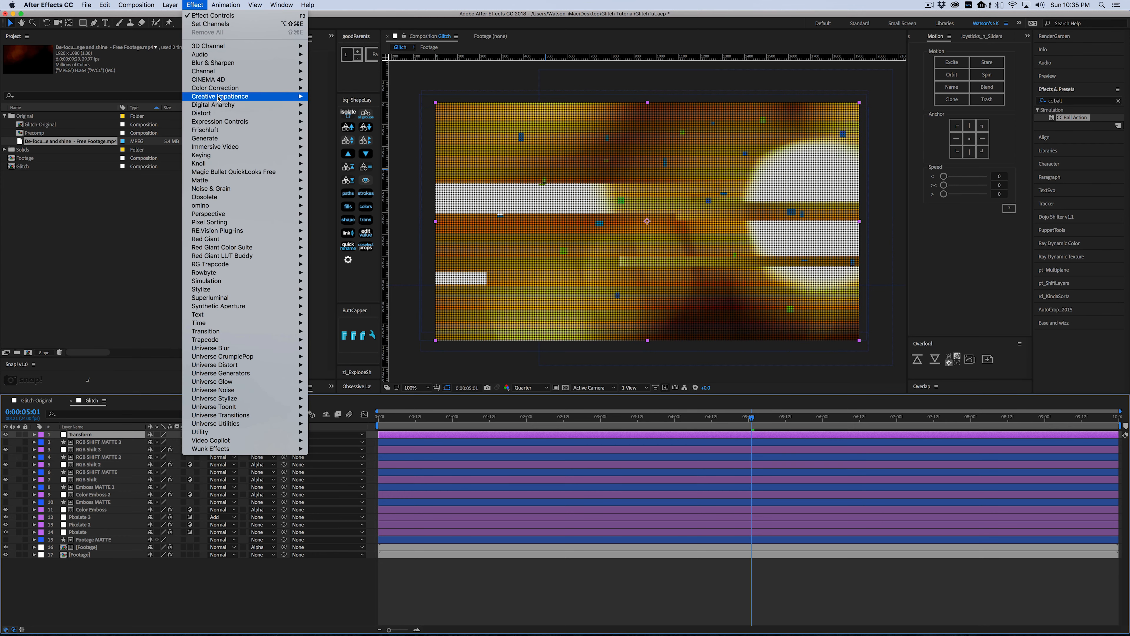
{"action": "mouse_move", "coordinate": [218, 97]}
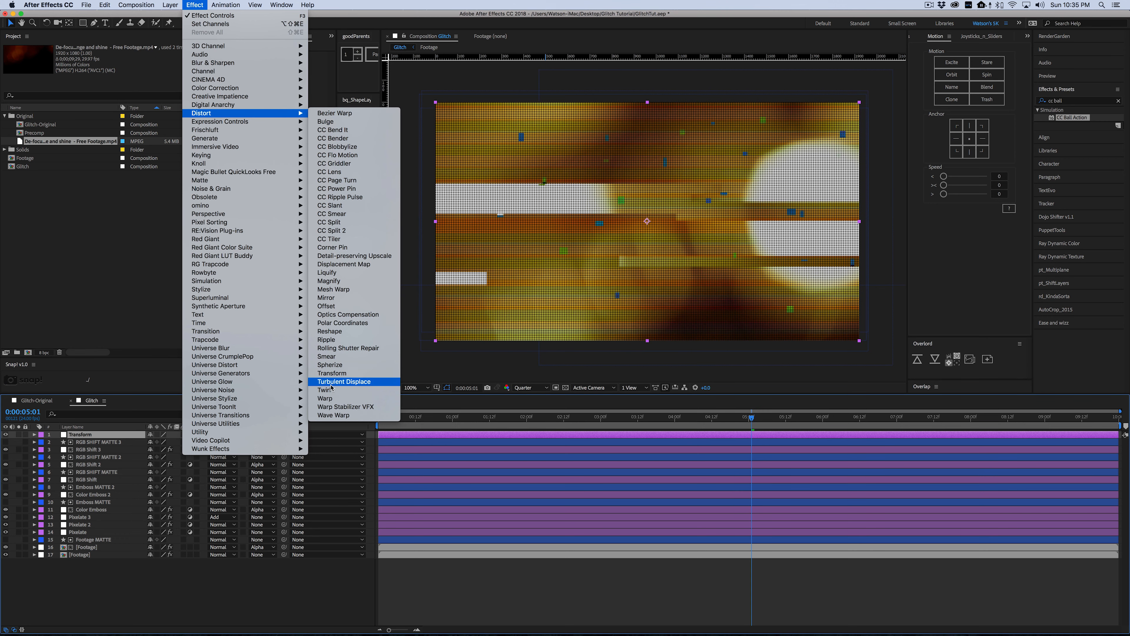
{"action": "left_click", "coordinate": [331, 373]}
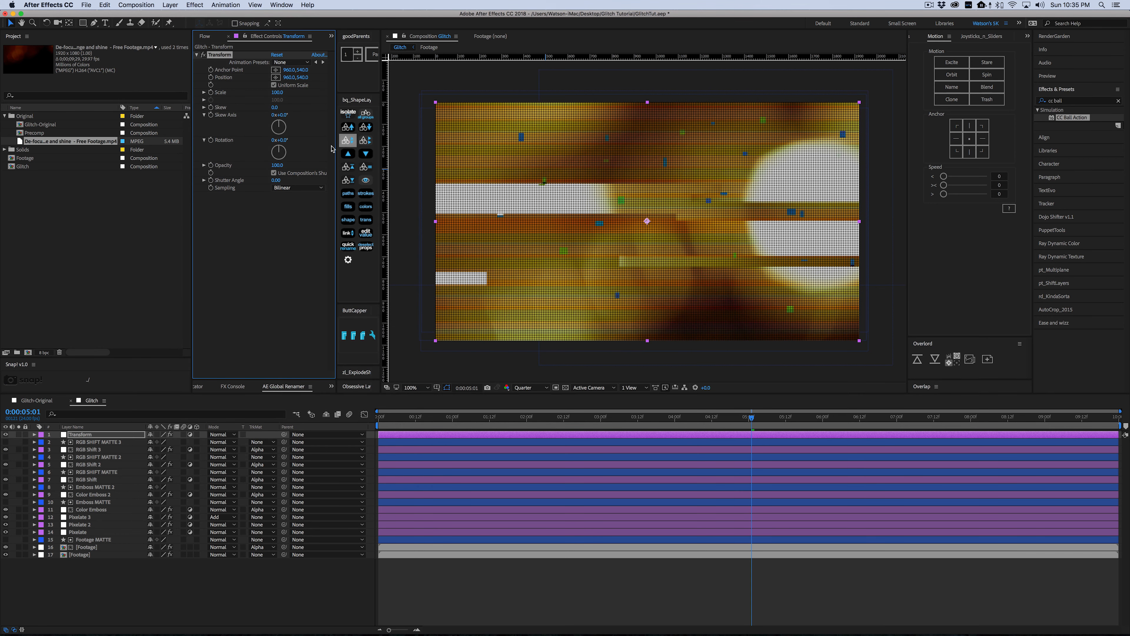
Step: Examine the wiggle expression on the Transform effect's Scale in the Glitch-Original composition
{"action": "left_click", "coordinate": [36, 401]}
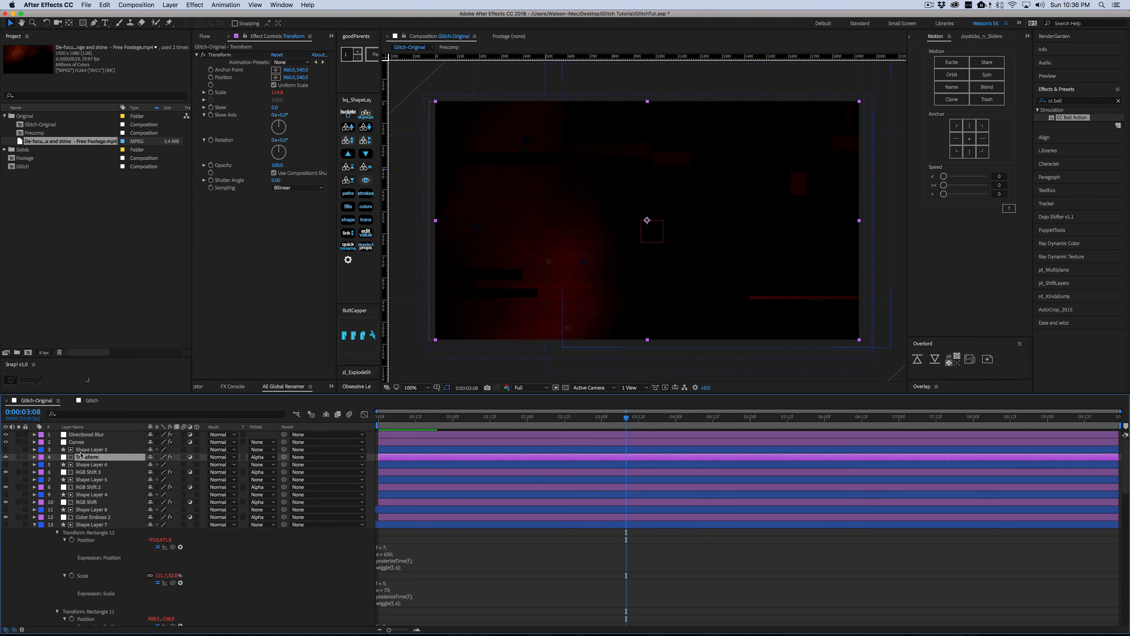
{"action": "key", "text": "e"}
{"action": "key", "text": "e"}
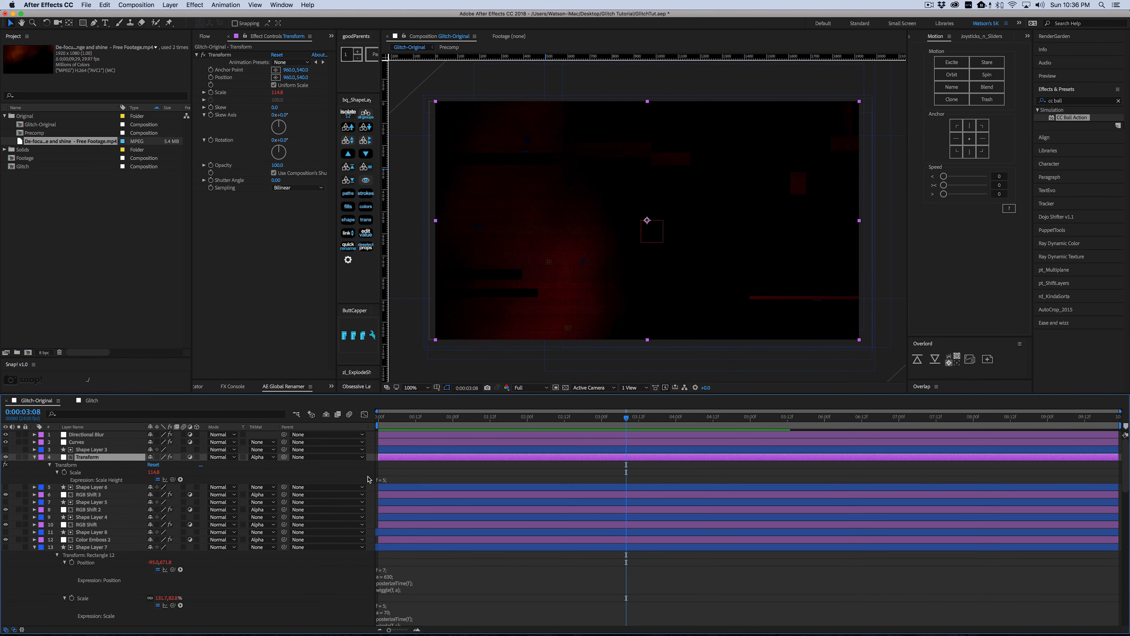
{"action": "left_click", "coordinate": [398, 482]}
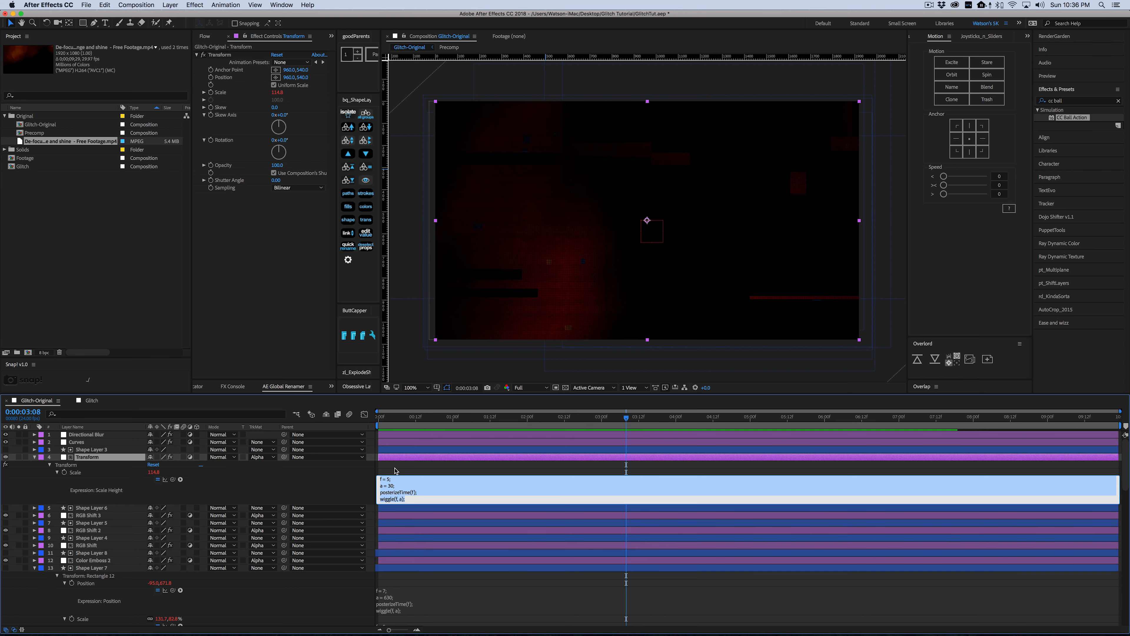
{"action": "left_click", "coordinate": [110, 470]}
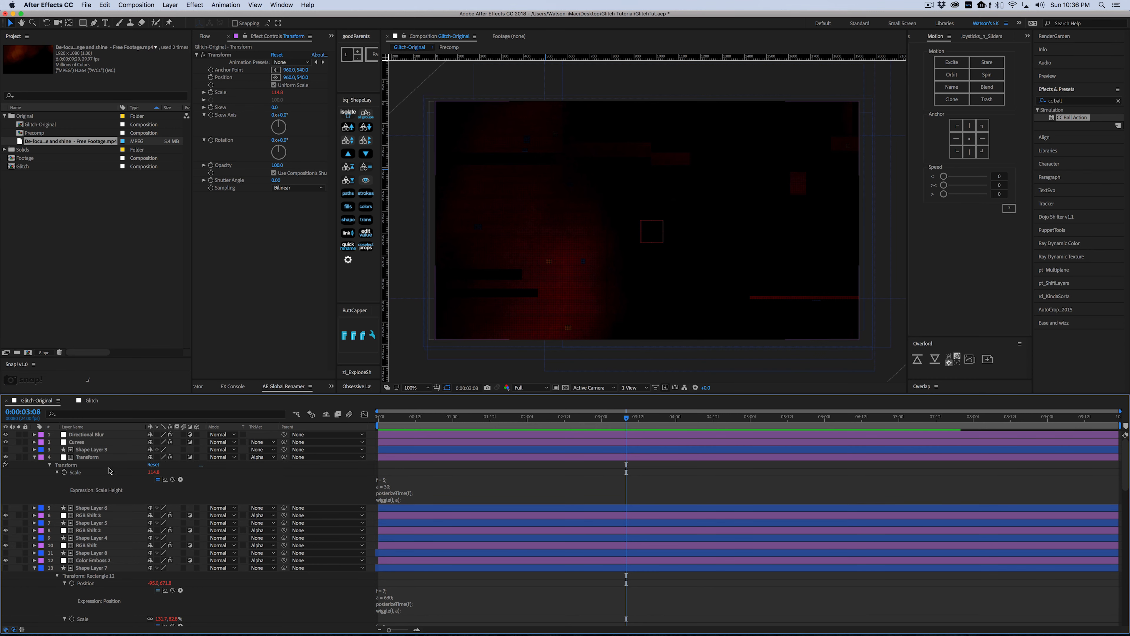
{"action": "left_click", "coordinate": [50, 464]}
{"action": "left_click", "coordinate": [413, 514]}
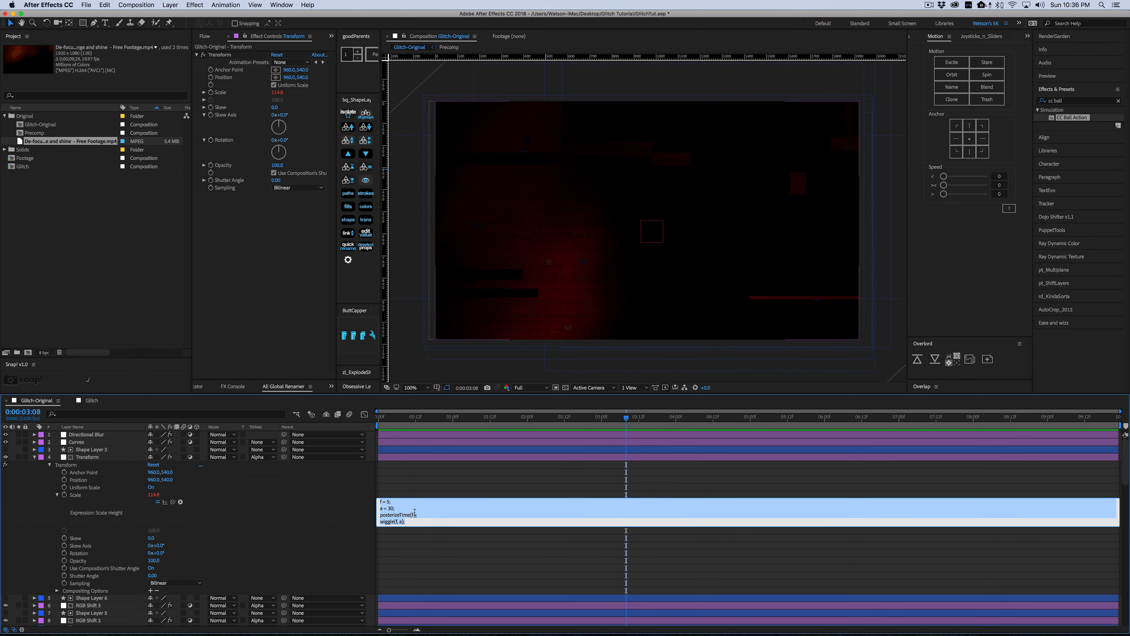
Step: Compare the Transform layer's effect settings between the Glitch and Glitch-Original compositions
{"action": "left_click", "coordinate": [85, 402]}
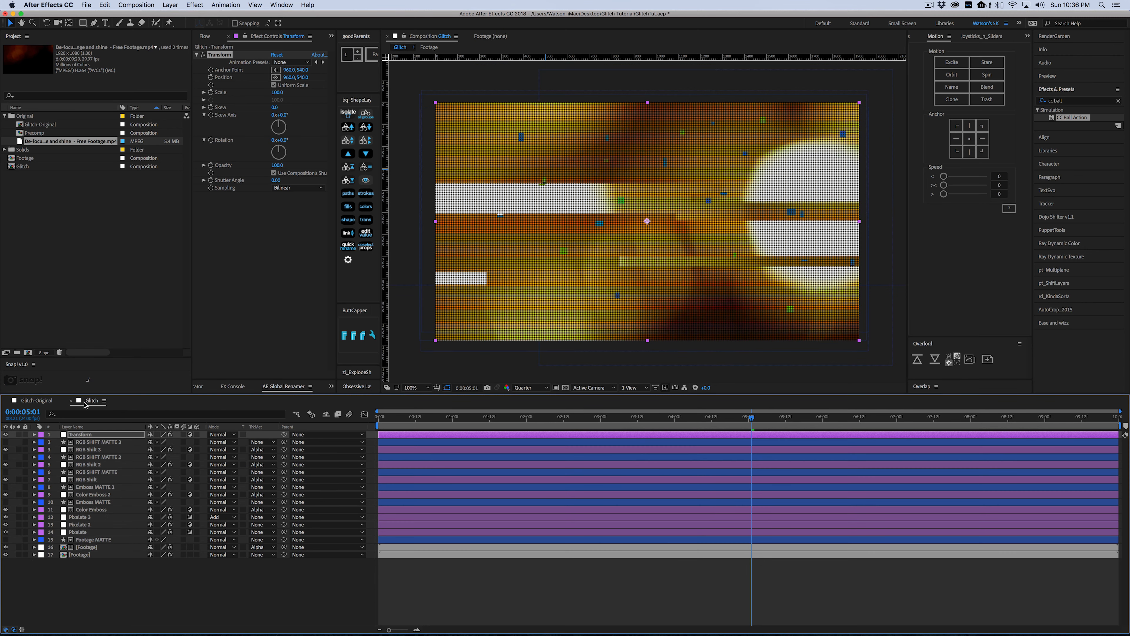
{"action": "left_click", "coordinate": [84, 436]}
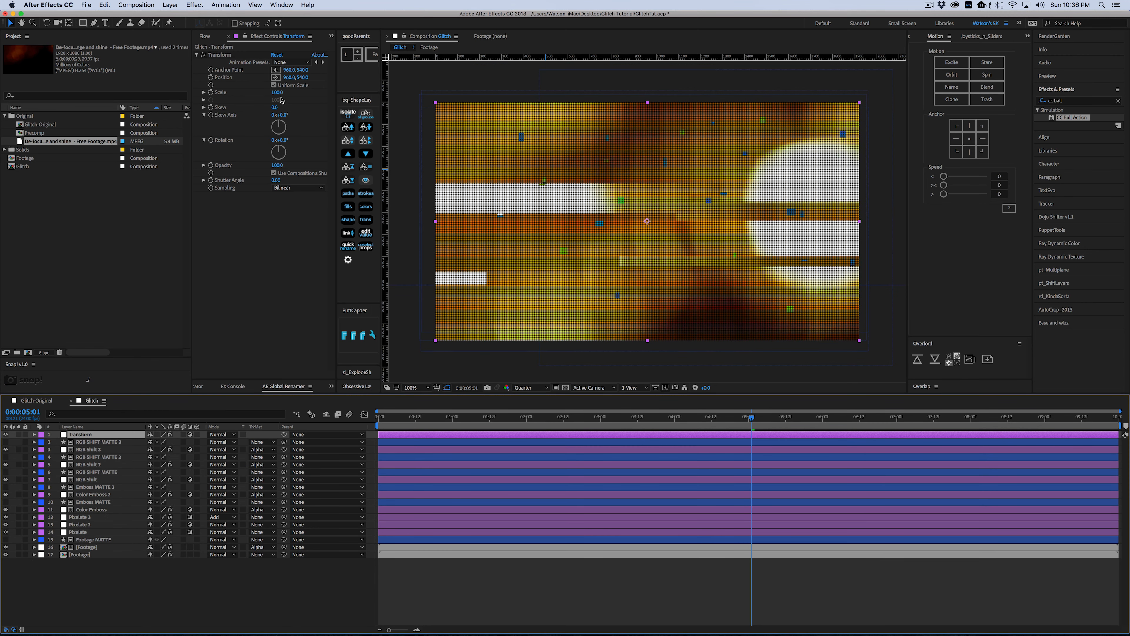
{"action": "left_click", "coordinate": [38, 400]}
{"action": "left_click", "coordinate": [91, 400]}
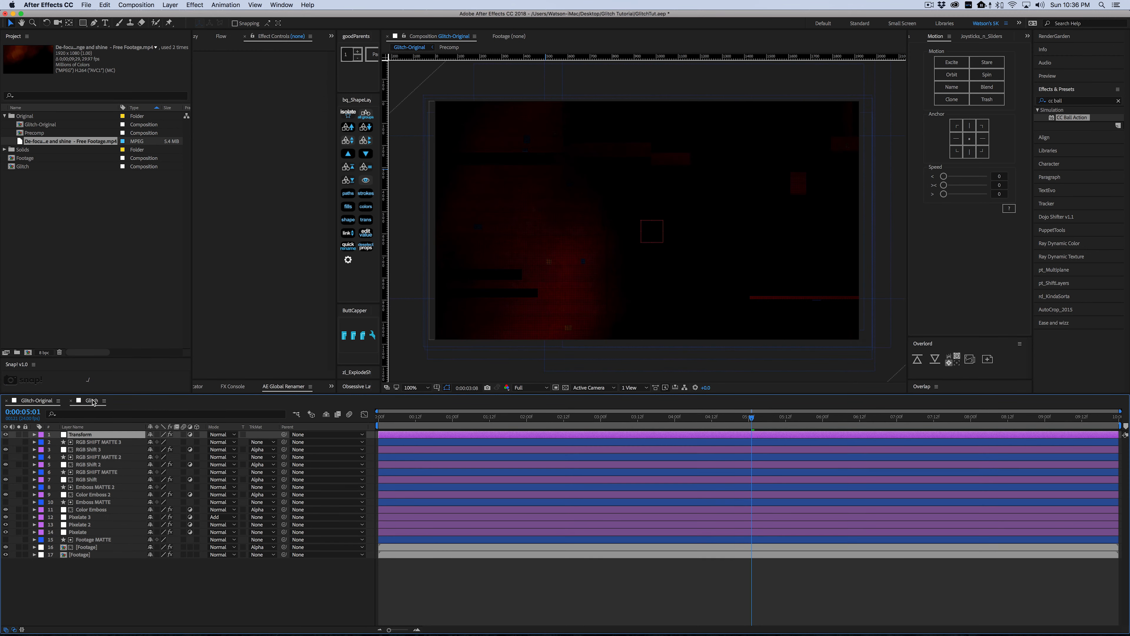
{"action": "left_click", "coordinate": [38, 400]}
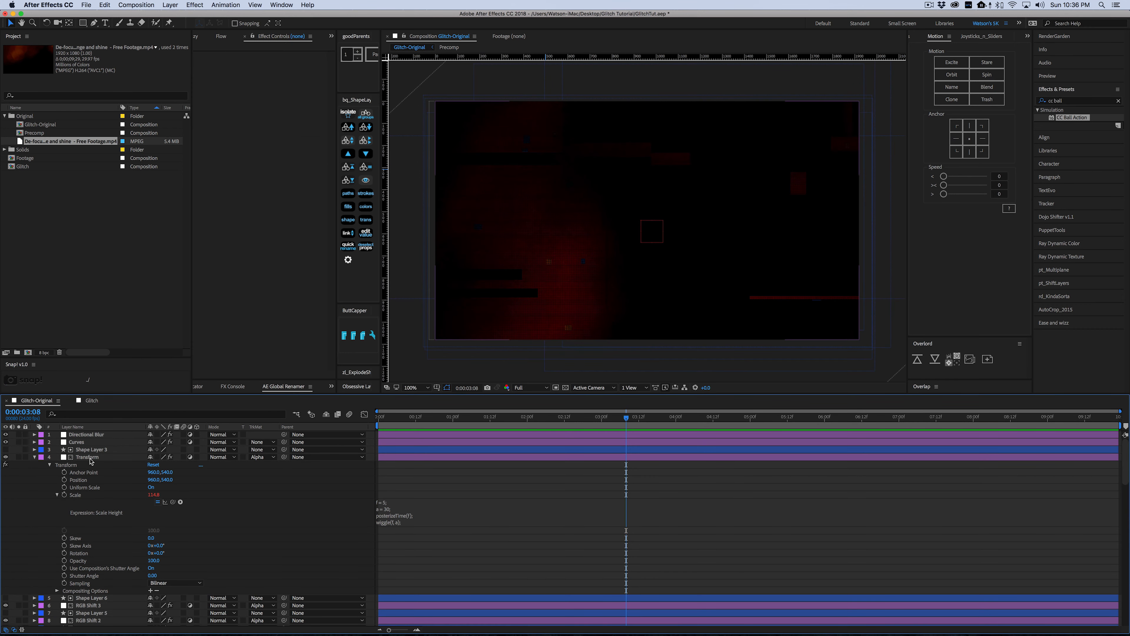
{"action": "left_click", "coordinate": [92, 457]}
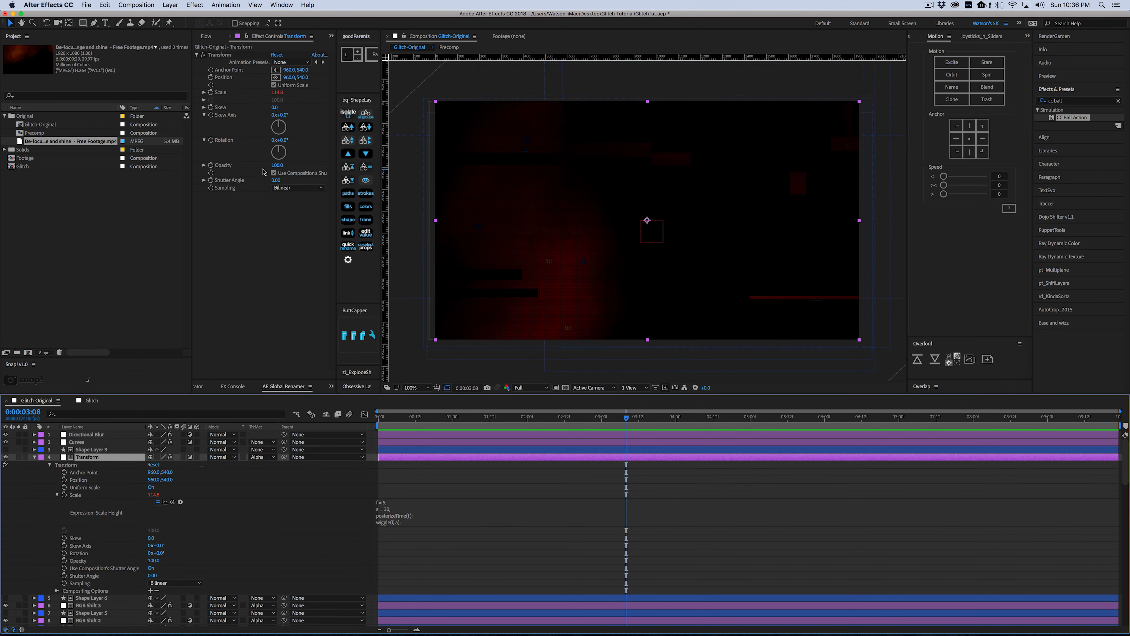
Step: Paste the copied wiggle expression onto the Transform effect's Scale in the Glitch composition and preview it from 0:00:01:00
{"action": "left_click", "coordinate": [92, 400]}
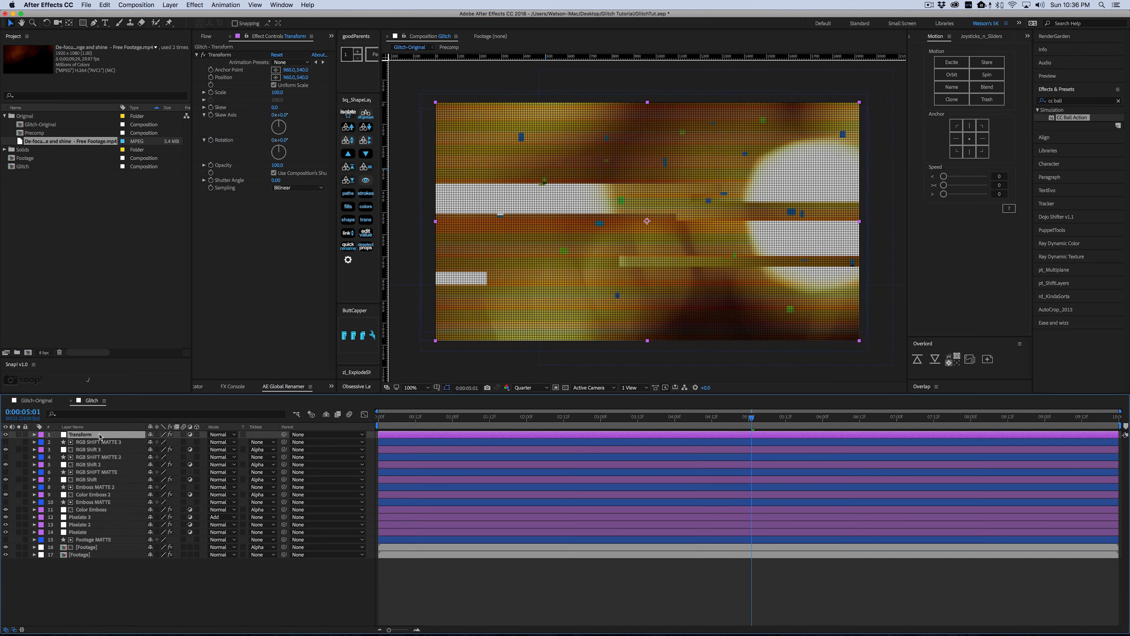
{"action": "left_click", "coordinate": [211, 99], "text": "alt"}
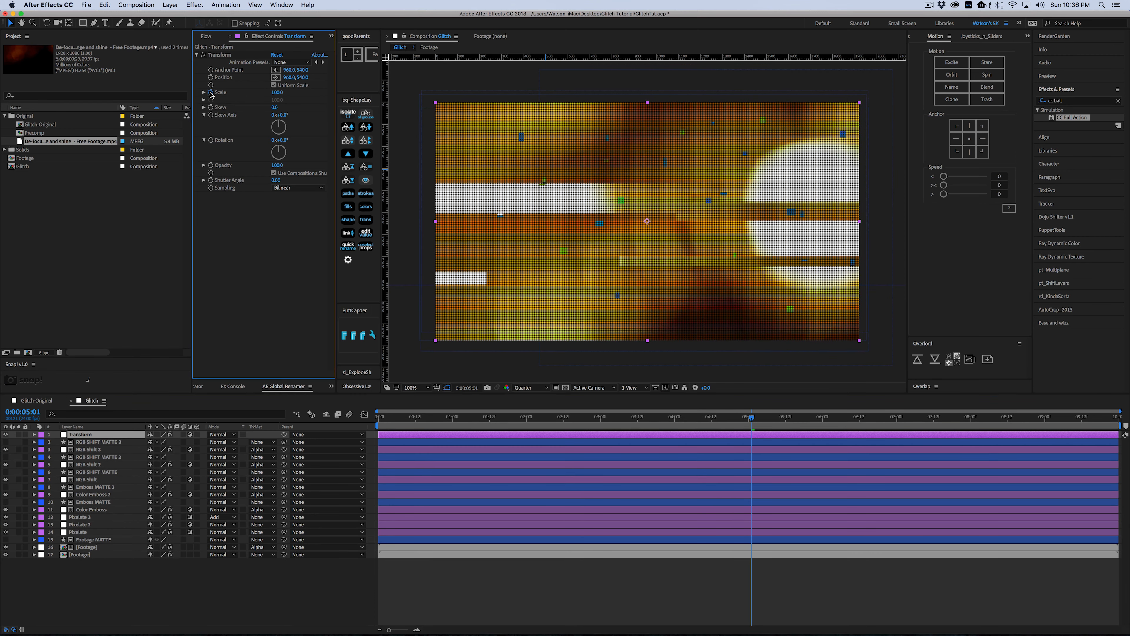
{"action": "key", "text": "super+v"}
{"action": "left_click", "coordinate": [446, 462]}
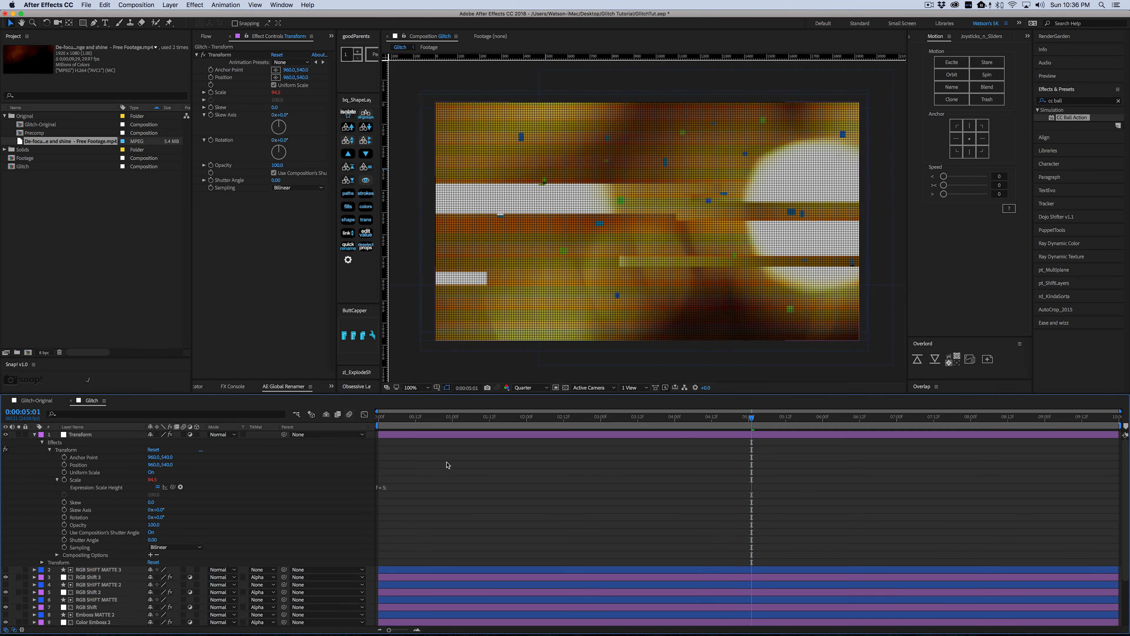
{"action": "left_click_drag", "start_coordinate": [414, 418], "coordinate": [453, 418]}
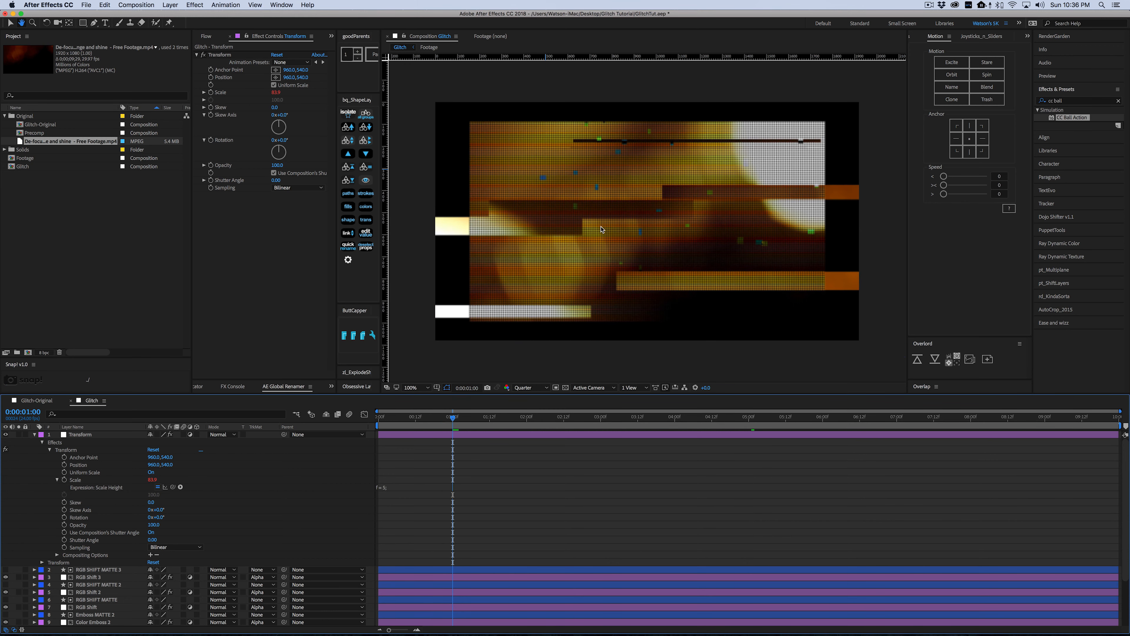
{"action": "key", "text": "space"}
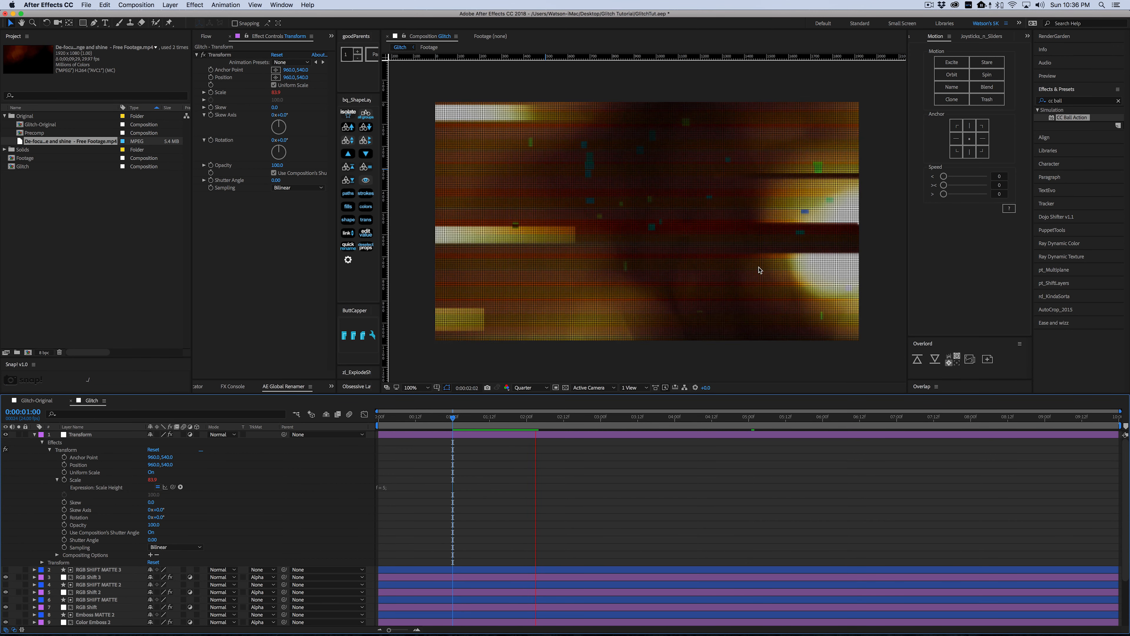
{"action": "key", "text": "space"}
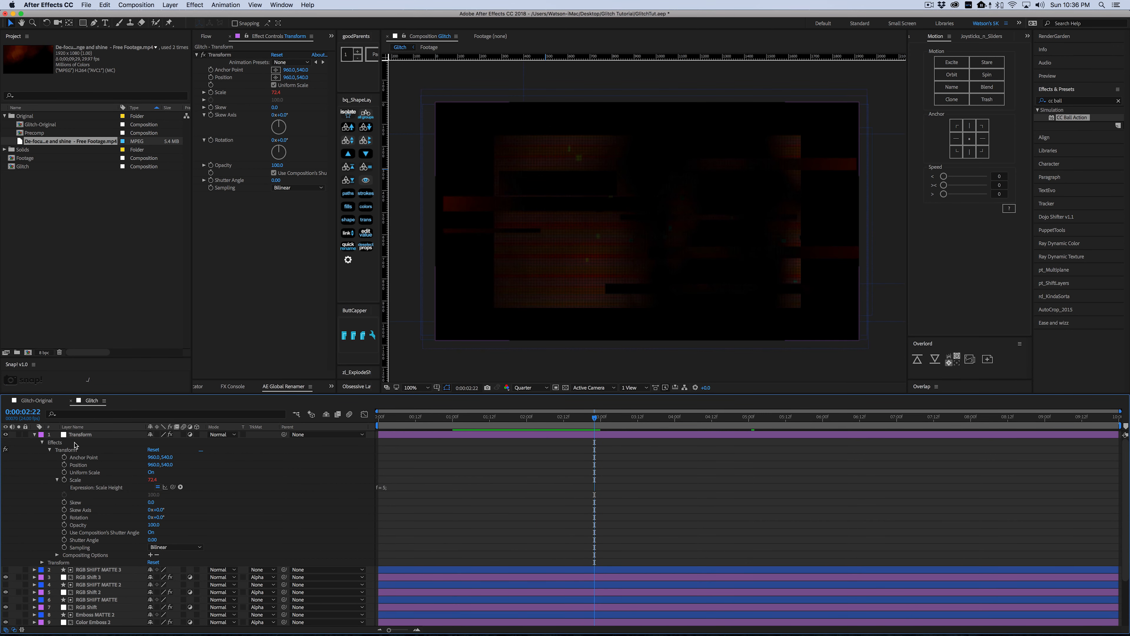
Step: Draw a tall purple rectangle over the upper right of the frame as a new shape layer above the Transform layer
{"action": "left_click", "coordinate": [34, 434]}
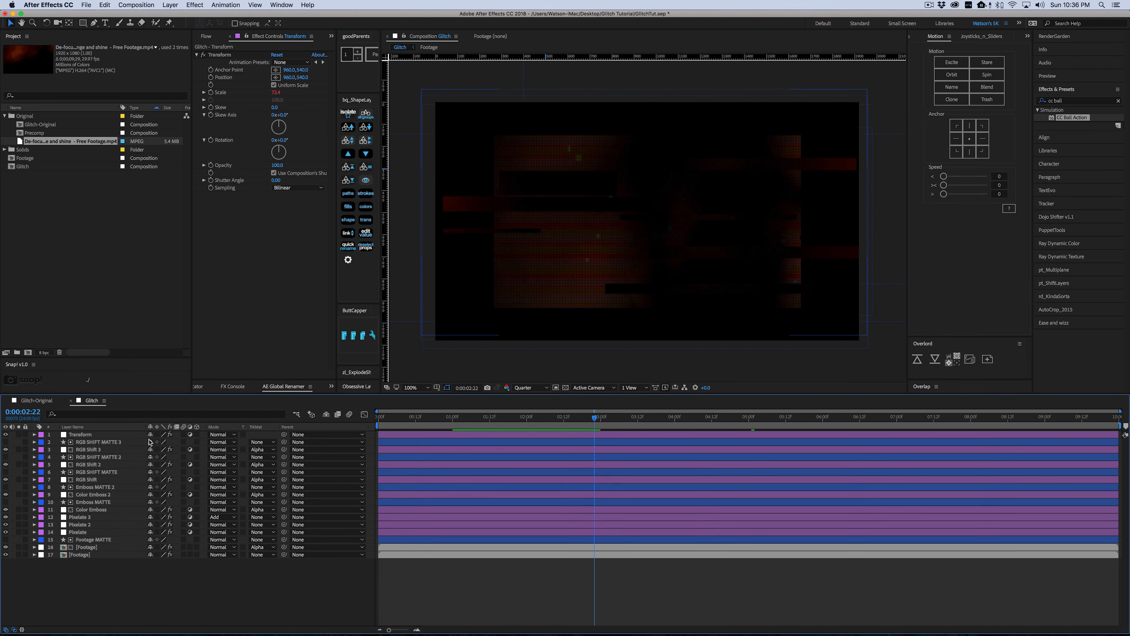
{"action": "left_click", "coordinate": [82, 23]}
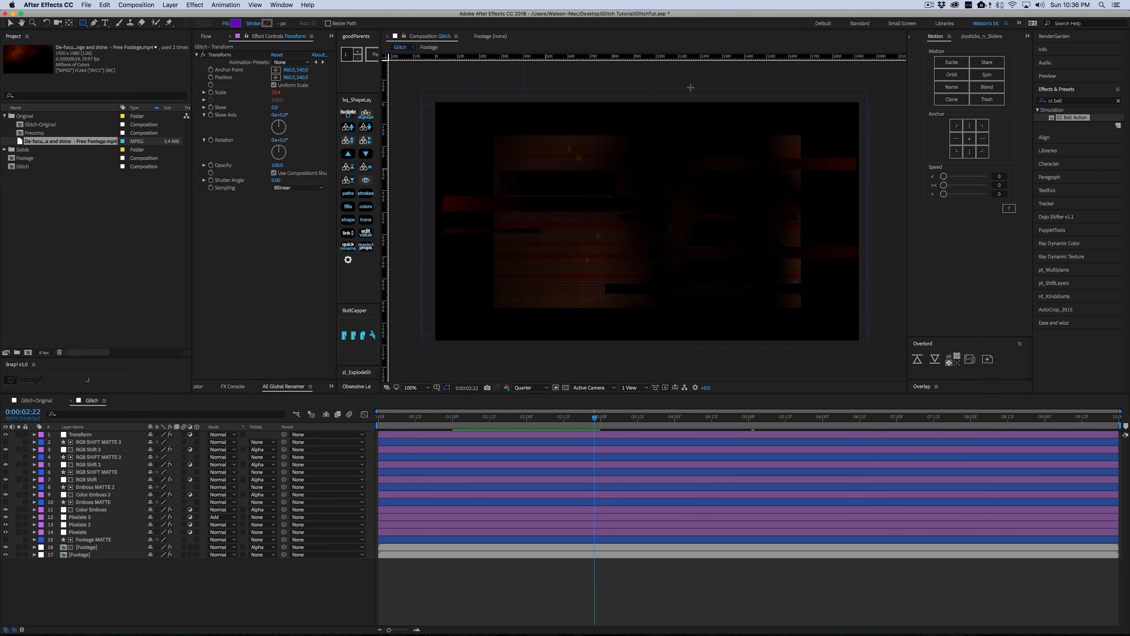
{"action": "left_click_drag", "start_coordinate": [690, 87], "coordinate": [834, 246]}
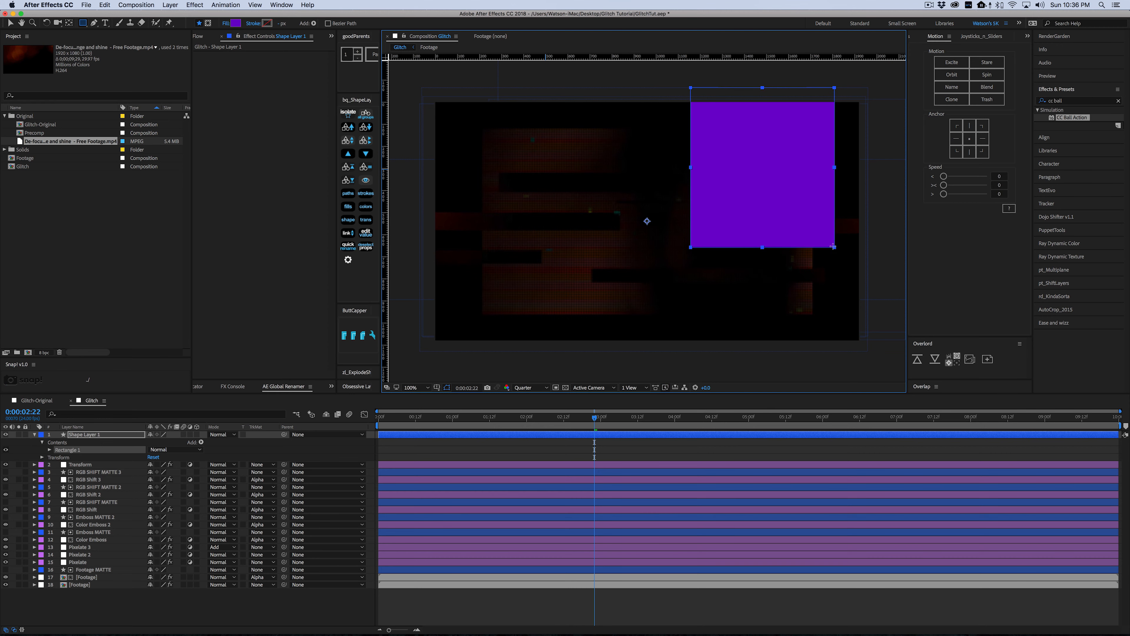
{"action": "key", "text": "v"}
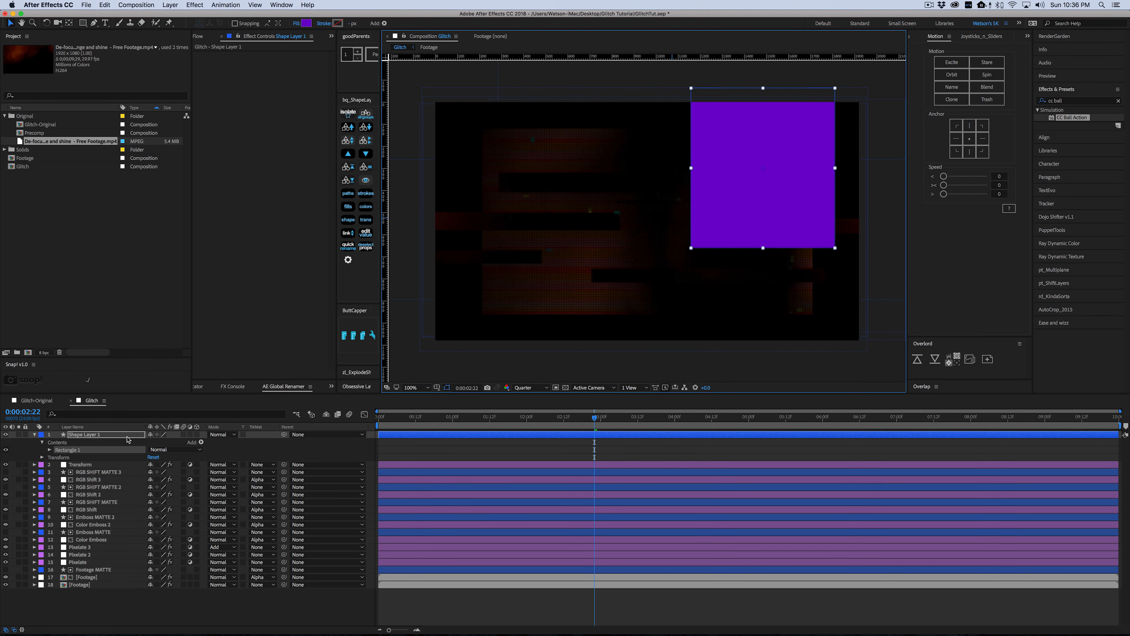
Step: Copy the Position wiggle expression of Rectangle 10 in Shape Layer 3 of the Glitch-Original composition
{"action": "left_click", "coordinate": [46, 401]}
{"action": "left_click", "coordinate": [35, 457]}
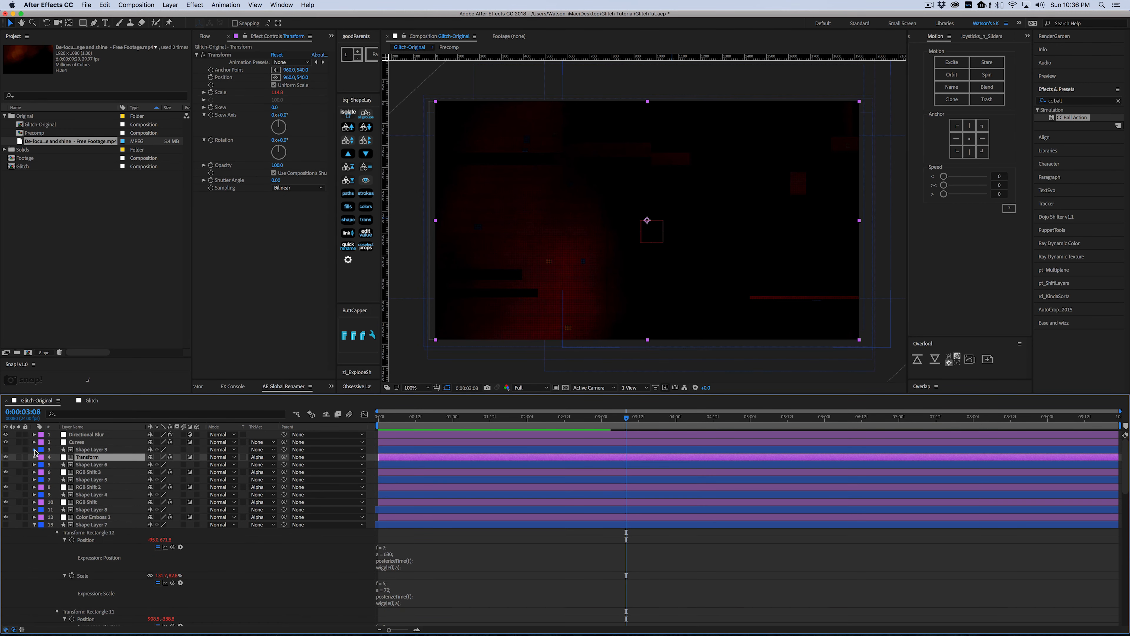
{"action": "left_click", "coordinate": [35, 449]}
{"action": "left_click", "coordinate": [91, 449]}
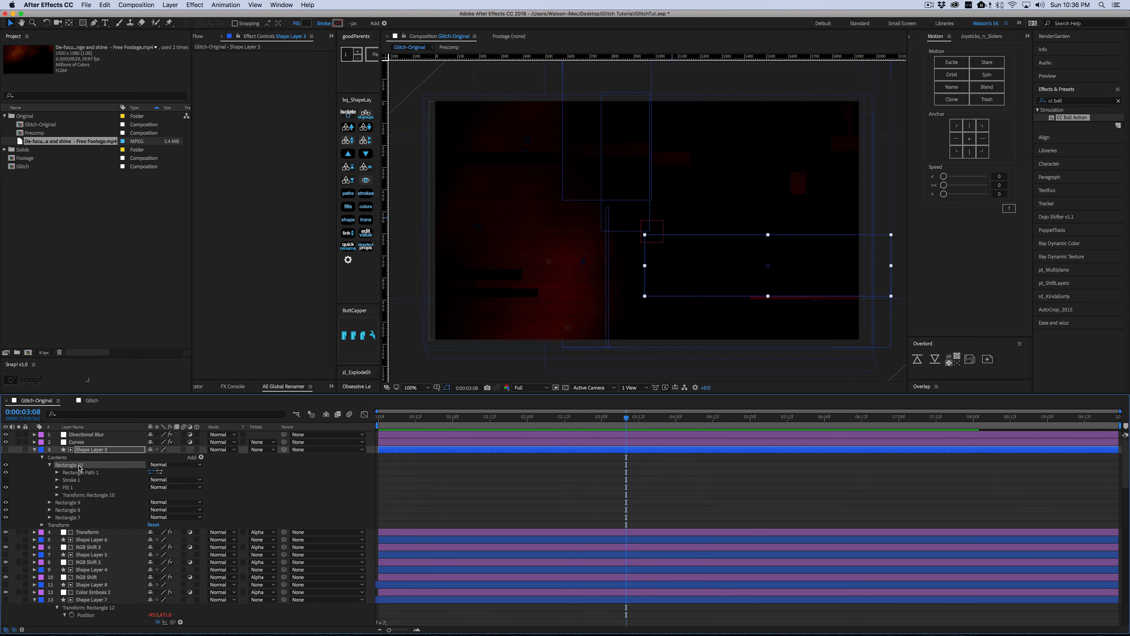
{"action": "key", "text": "e"}
{"action": "key", "text": "e"}
{"action": "left_click", "coordinate": [383, 473]}
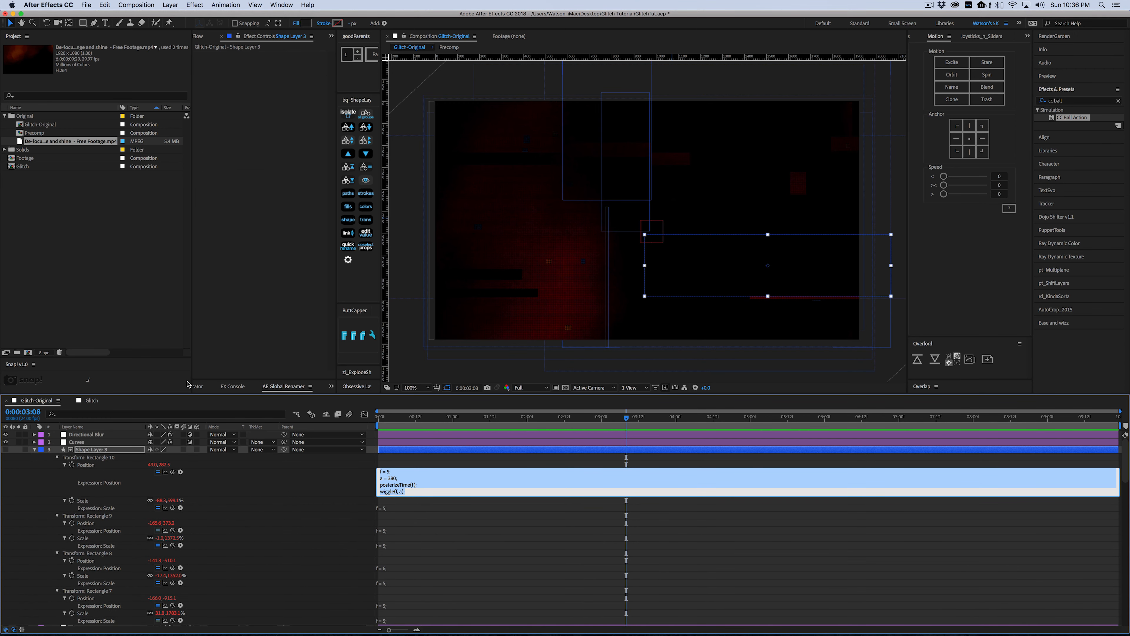
Step: Apply the copied wiggle expression to the Position of Rectangle 1 in the Glitch composition's new shape layer
{"action": "left_click", "coordinate": [90, 400]}
{"action": "left_click", "coordinate": [49, 450]}
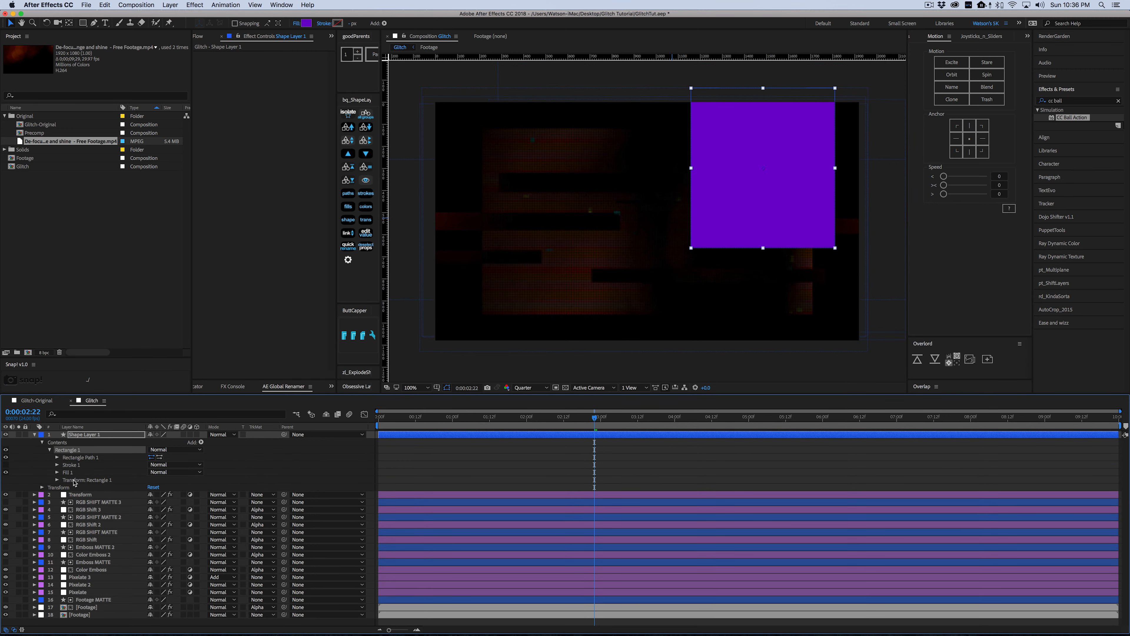
{"action": "left_click", "coordinate": [57, 480]}
{"action": "left_click", "coordinate": [72, 495], "text": "alt"}
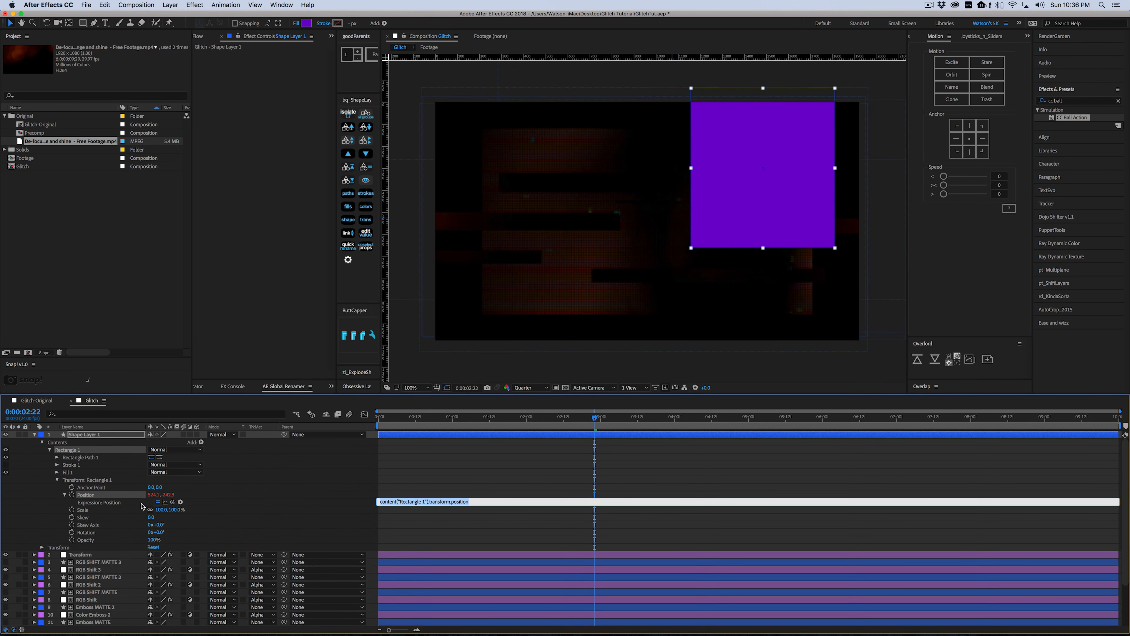
{"action": "left_click", "coordinate": [434, 469]}
Step: Copy Rectangle 10's Scale wiggle expression from Glitch-Original to the Scale of Rectangle 1 in the Glitch composition and scrub to check the motion
{"action": "left_click", "coordinate": [37, 400]}
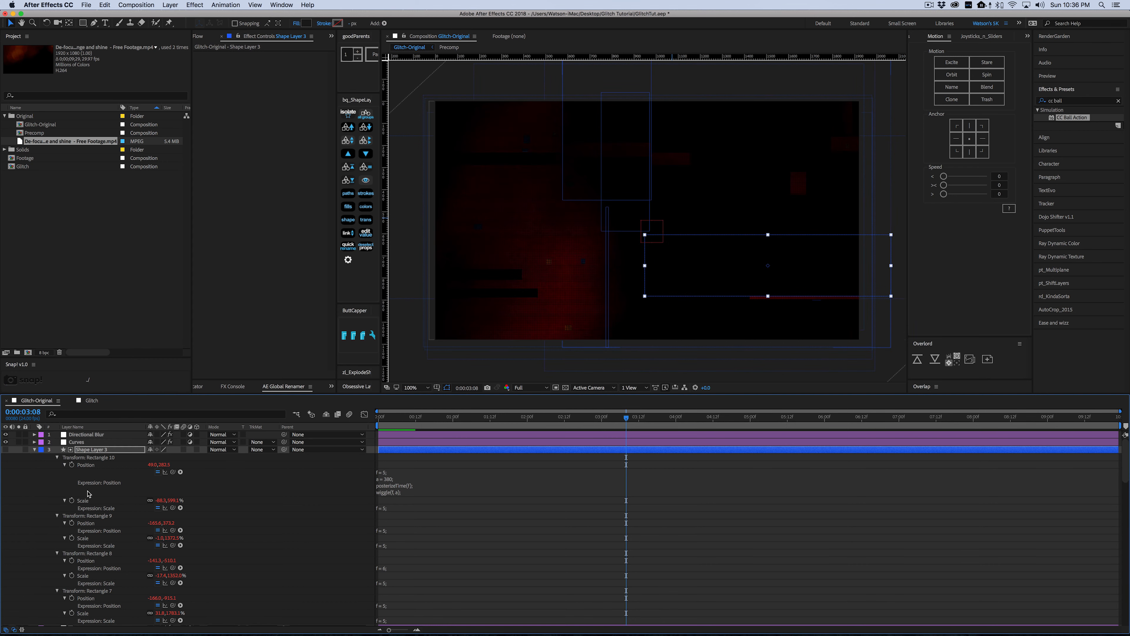
{"action": "left_click", "coordinate": [382, 507]}
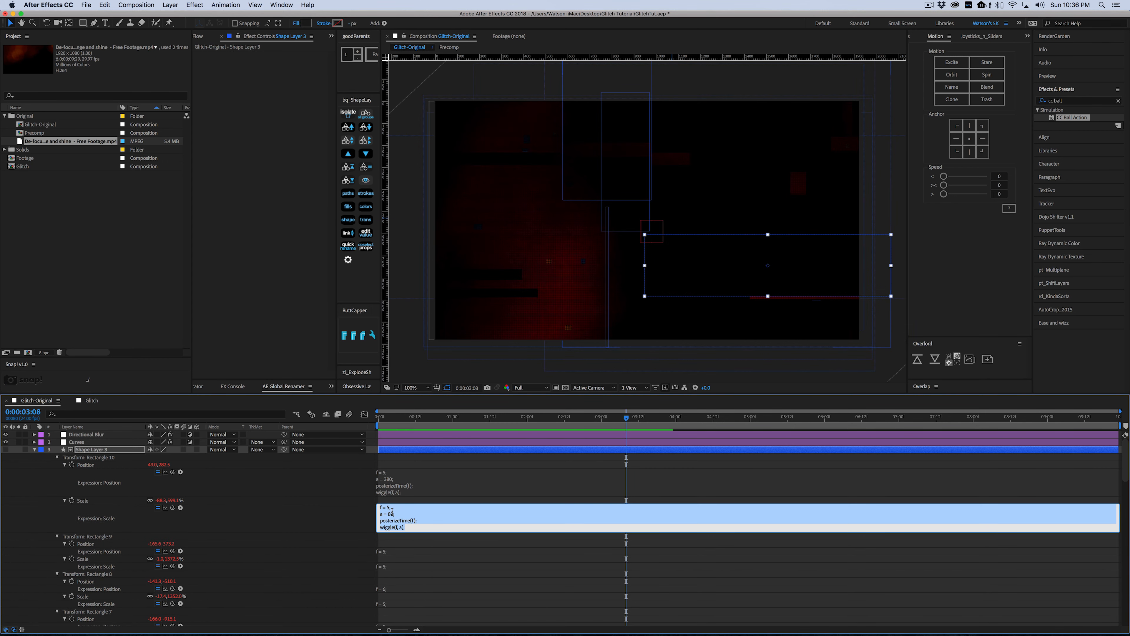
{"action": "left_click", "coordinate": [91, 401]}
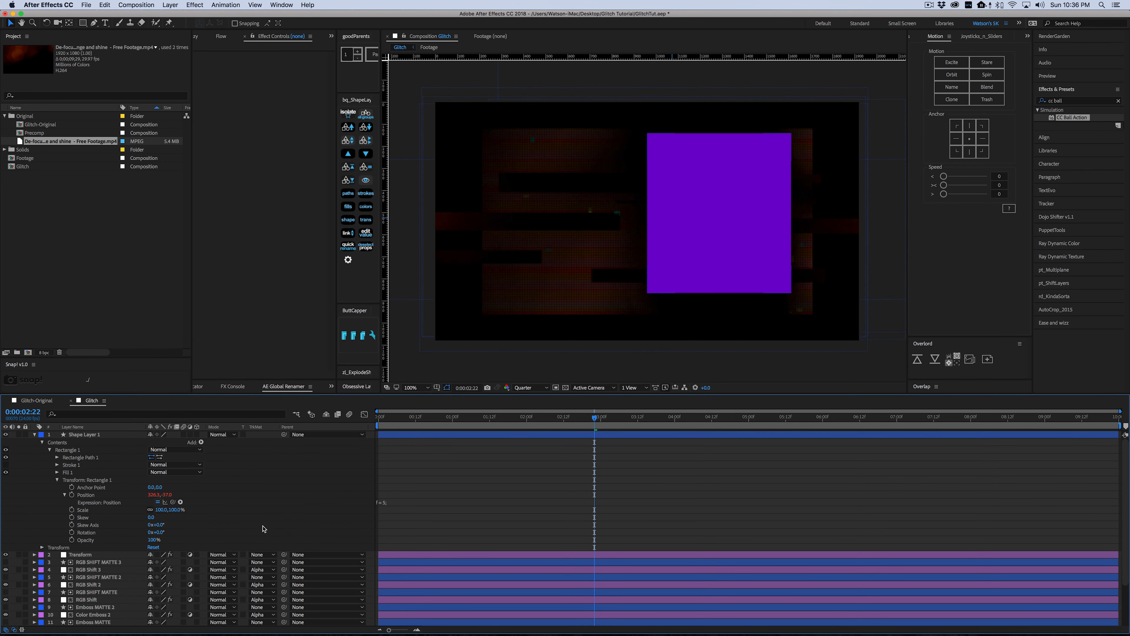
{"action": "left_click", "coordinate": [71, 509], "text": "alt"}
{"action": "key", "text": "super+v"}
{"action": "left_click", "coordinate": [398, 532]}
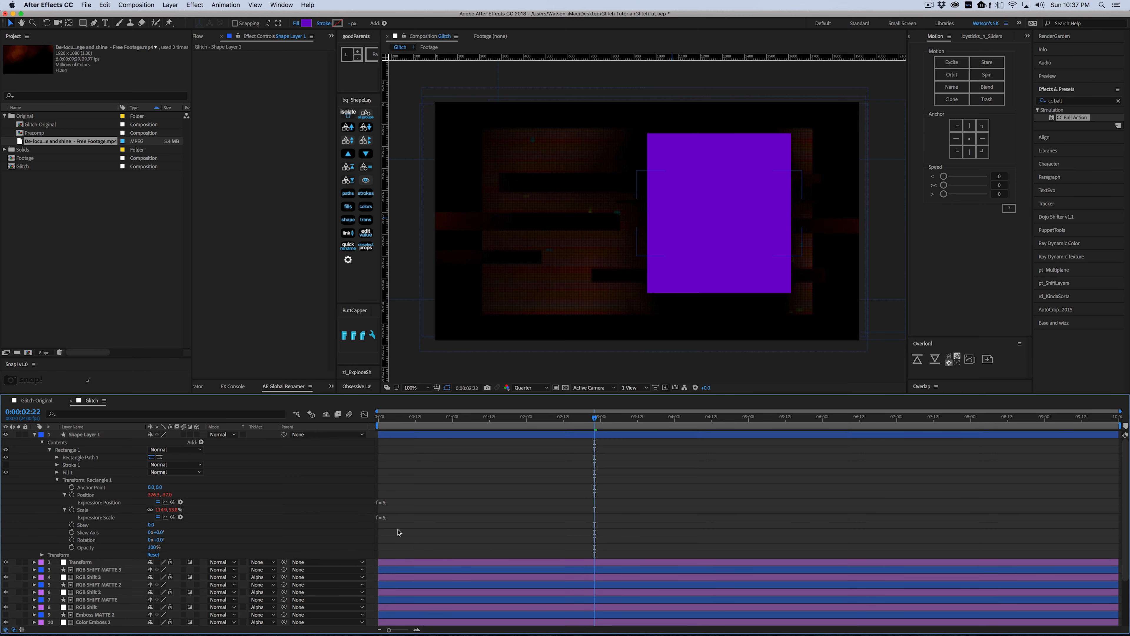
{"action": "left_click_drag", "start_coordinate": [486, 420], "coordinate": [555, 430]}
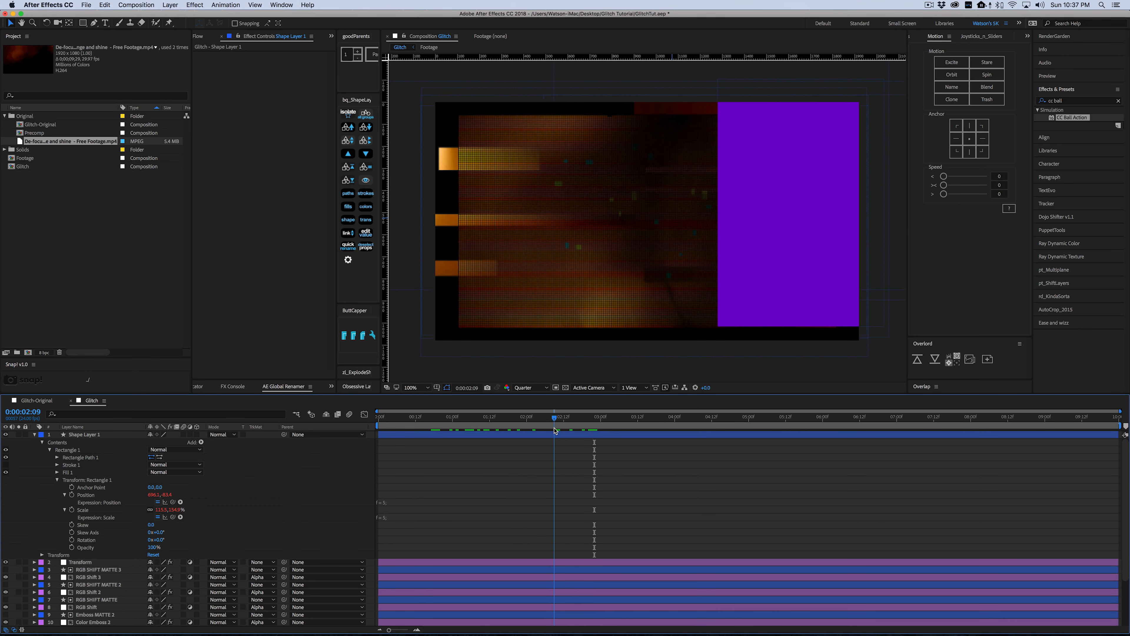
Step: Duplicate Rectangle 1 inside the shape layer, then make the copy narrower and shorter and move it towards the lower left
{"action": "left_click", "coordinate": [42, 443]}
{"action": "left_click", "coordinate": [42, 443]}
{"action": "left_click", "coordinate": [42, 443]}
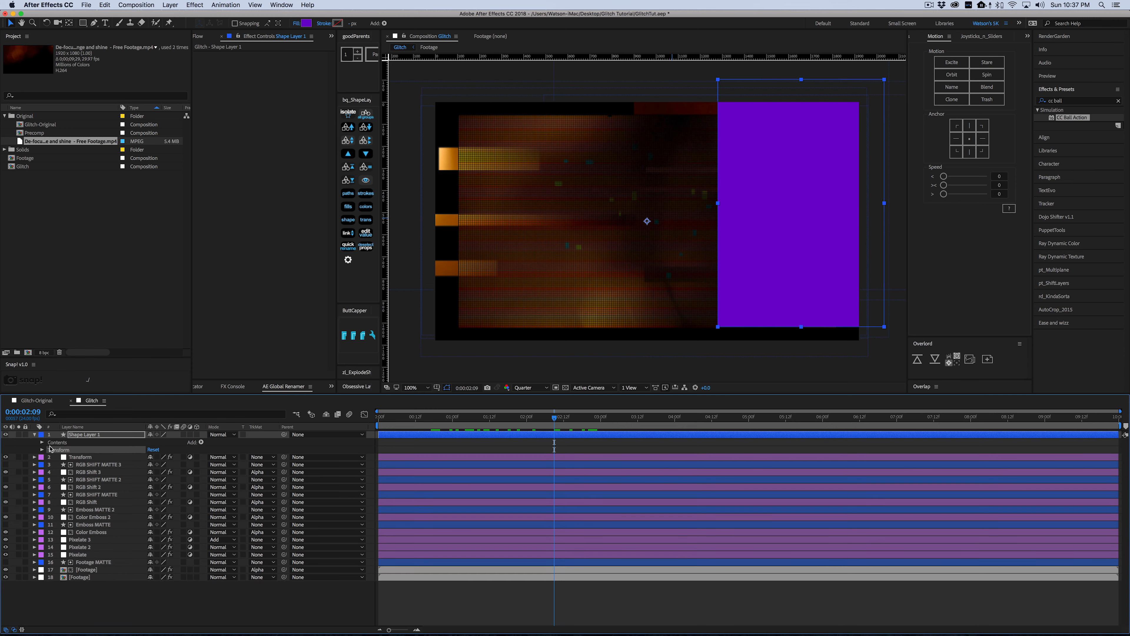
{"action": "left_click", "coordinate": [42, 443]}
{"action": "left_click", "coordinate": [49, 450]}
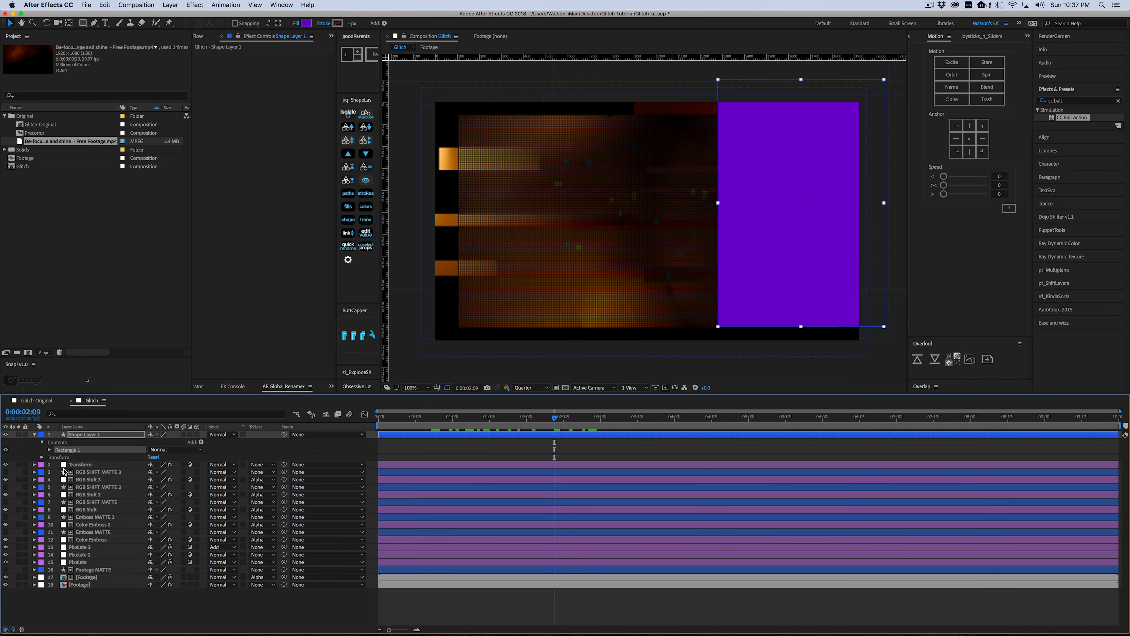
{"action": "key", "text": "super+d"}
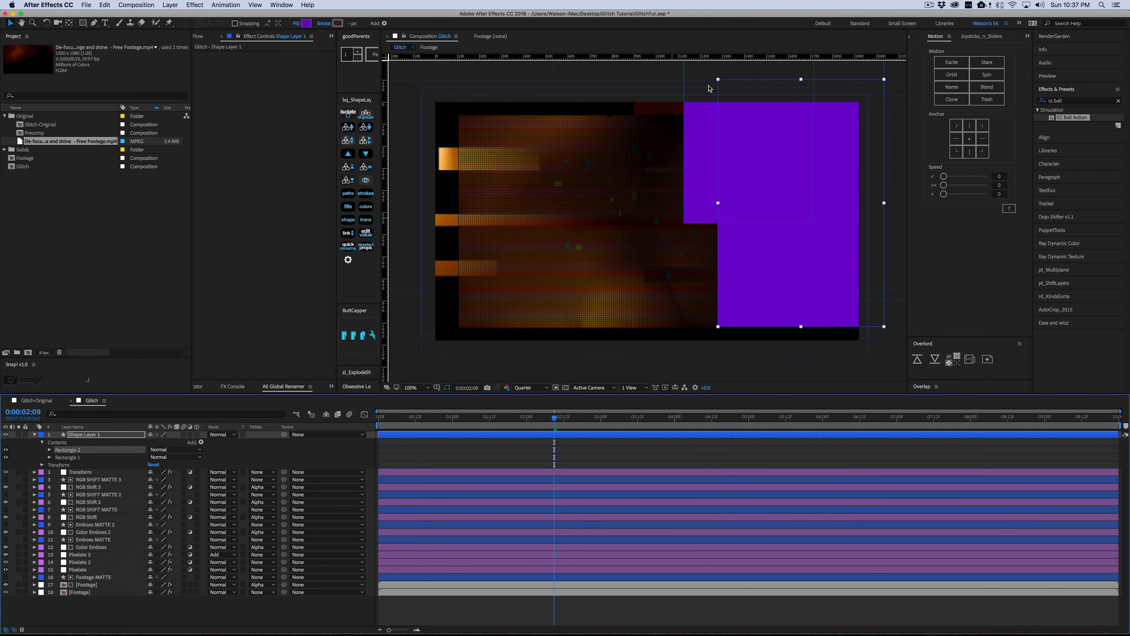
{"action": "left_click_drag", "start_coordinate": [724, 203], "coordinate": [764, 203]}
{"action": "left_click_drag", "start_coordinate": [800, 106], "coordinate": [800, 132]}
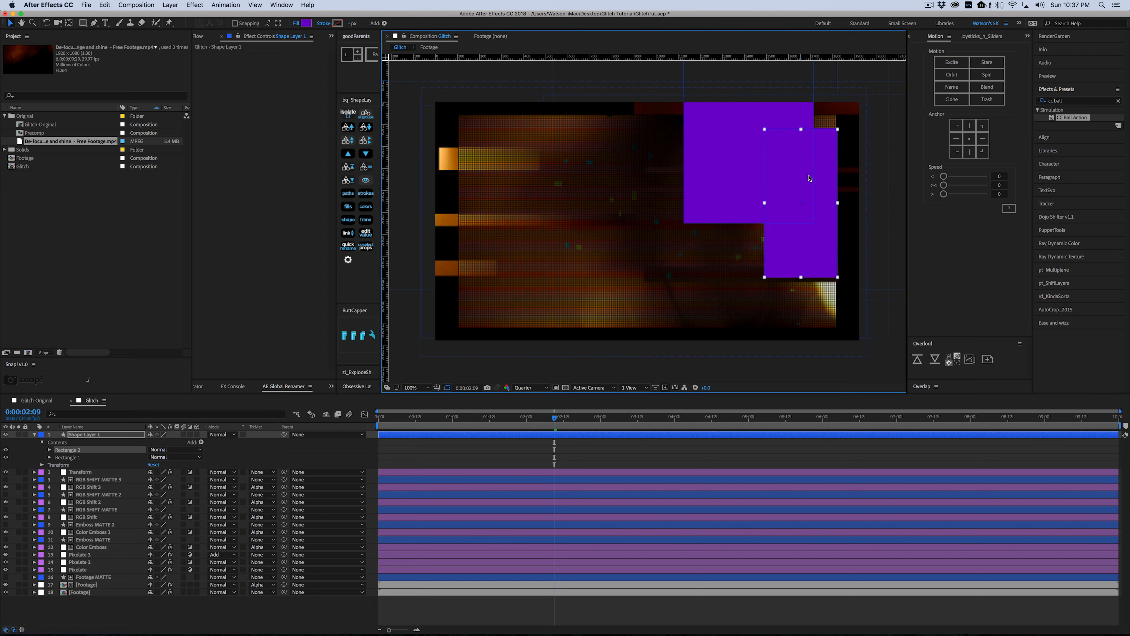
{"action": "left_click_drag", "start_coordinate": [806, 173], "coordinate": [484, 279]}
Step: Duplicate the rectangle twice more, stretching the copies differently and placing the last as a wide, low block at the lower right
{"action": "key", "text": "super+d"}
{"action": "left_click_drag", "start_coordinate": [432, 206], "coordinate": [432, 168]}
{"action": "key", "text": "super+d"}
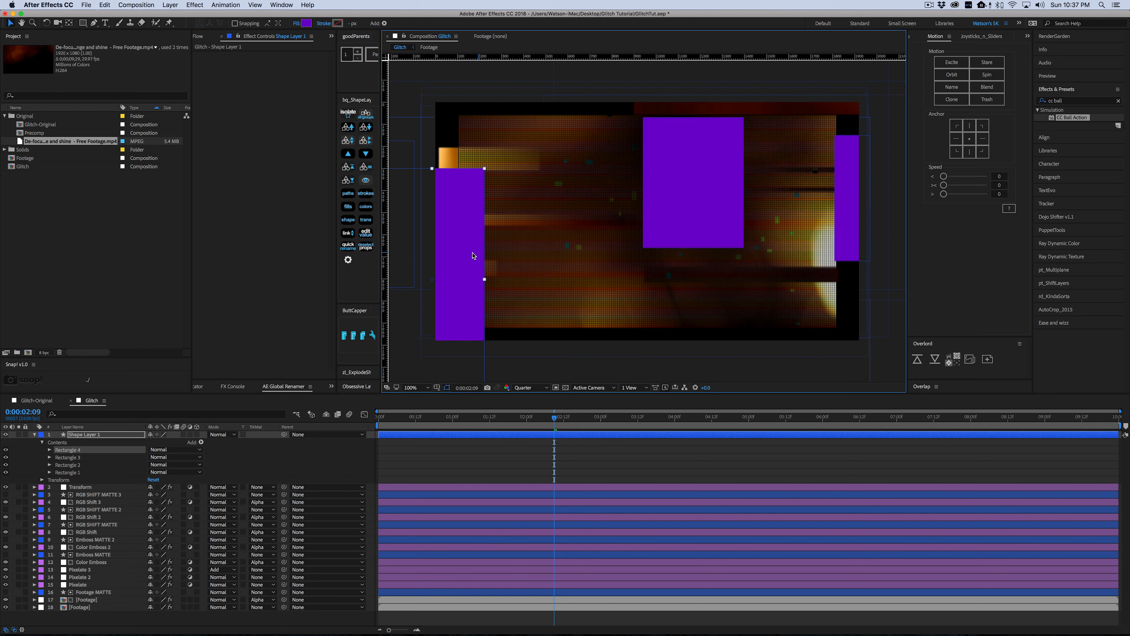
{"action": "left_click_drag", "start_coordinate": [551, 274], "coordinate": [676, 278]}
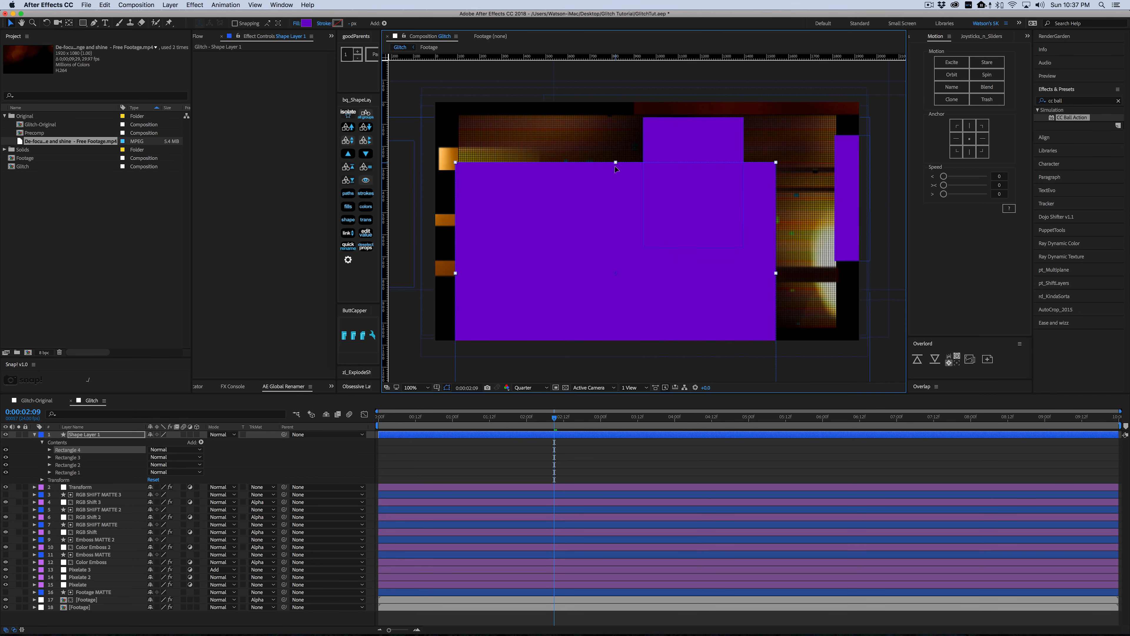
{"action": "left_click_drag", "start_coordinate": [614, 166], "coordinate": [613, 234]}
{"action": "left_click_drag", "start_coordinate": [661, 269], "coordinate": [789, 289]}
{"action": "left_click", "coordinate": [532, 469]}
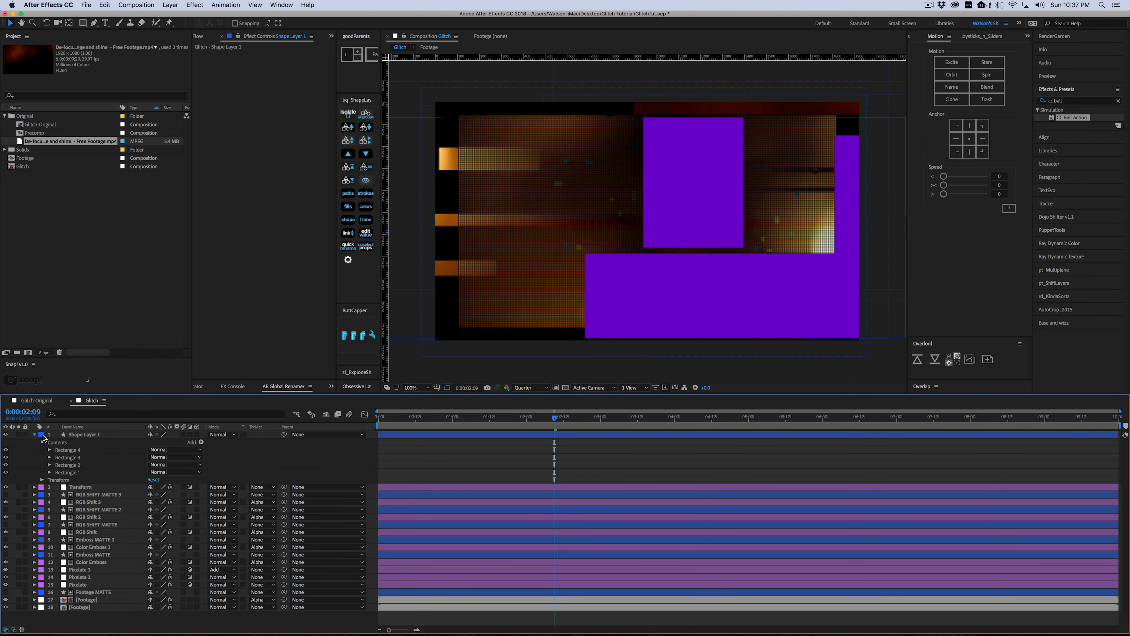
Step: Rename the shape layer as Transform MATTE and set it as the alpha matte of the Transform layer
{"action": "left_click", "coordinate": [34, 435]}
{"action": "left_click", "coordinate": [140, 434]}
{"action": "type", "text": "Transfo"}
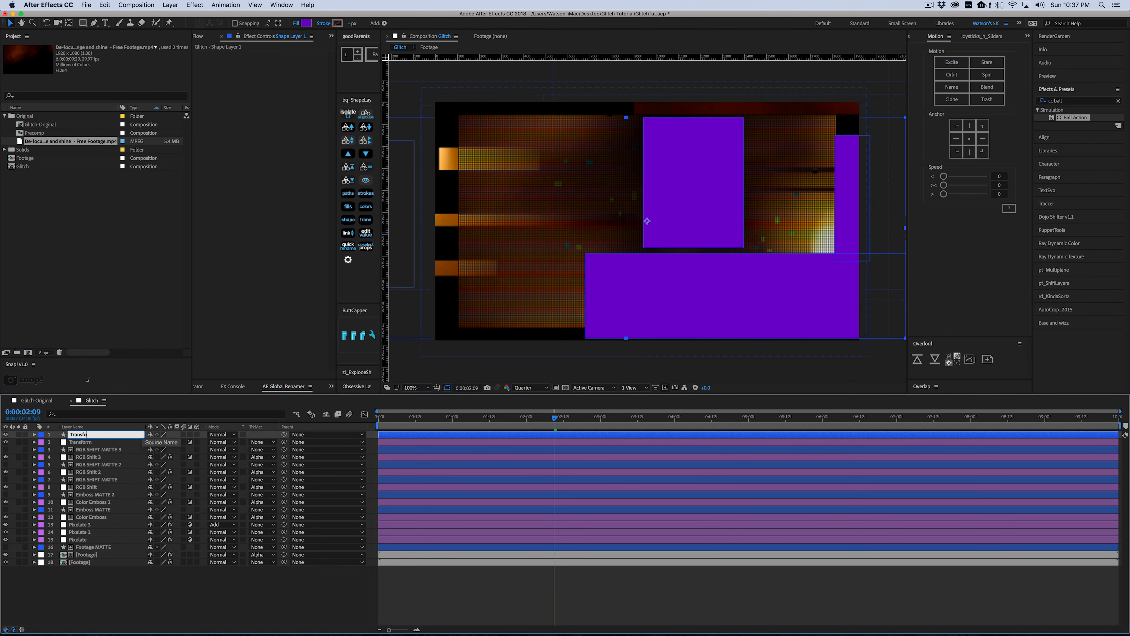
{"action": "type", "text": "rm MATTE"}
{"action": "key", "text": "Return"}
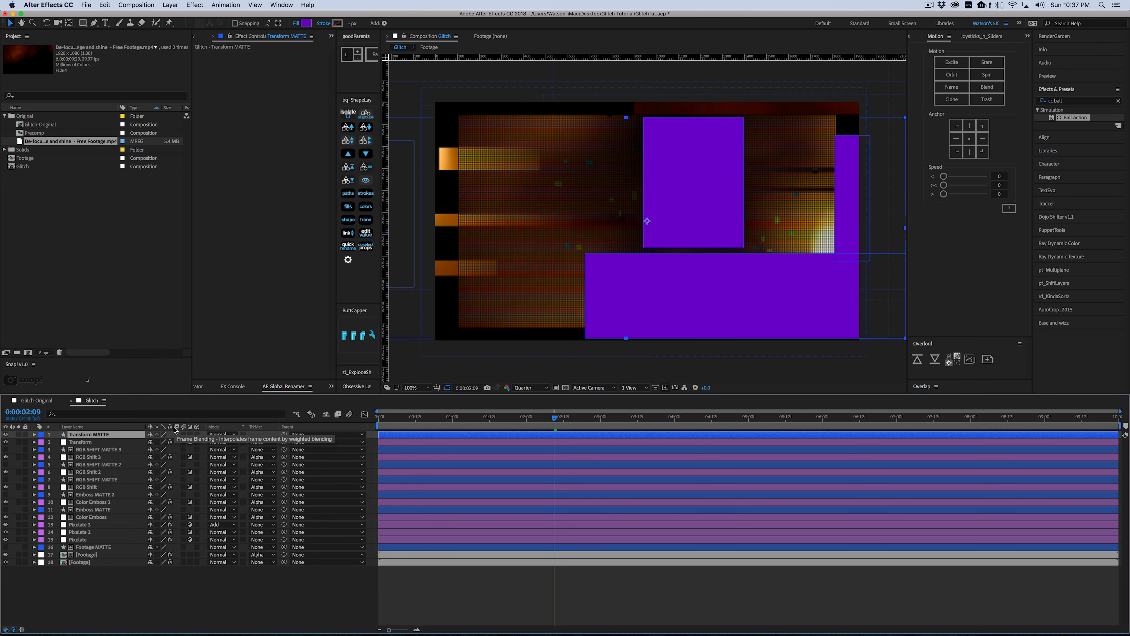
{"action": "left_click", "coordinate": [263, 441]}
{"action": "left_click", "coordinate": [268, 465]}
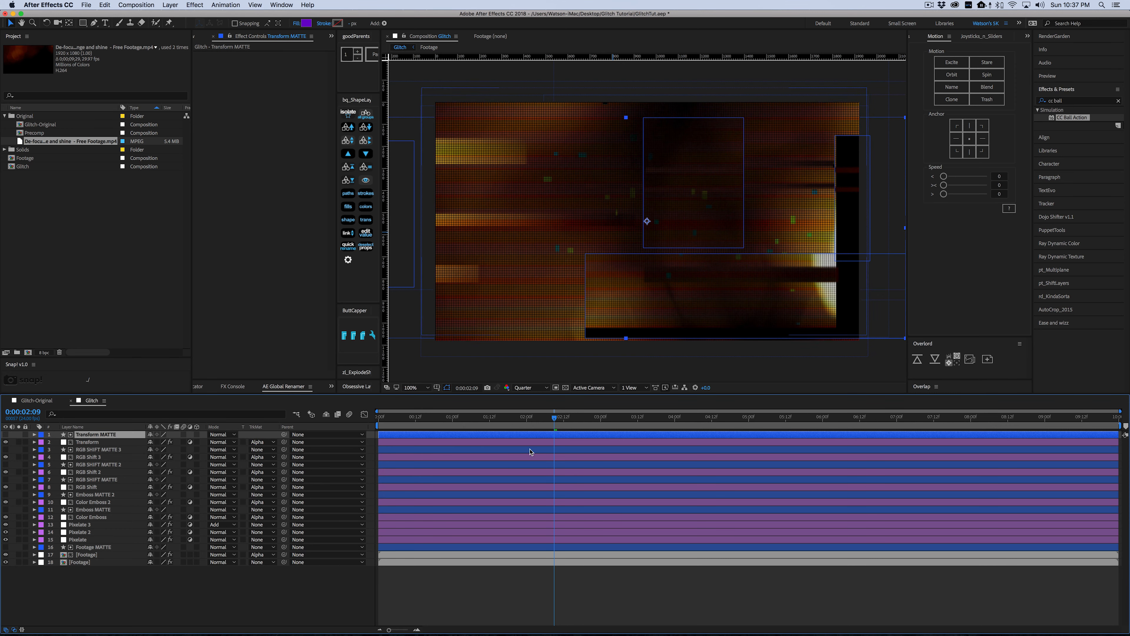
Step: Preview the matted Transform glitch from 0:00:01:08 and again from 0:00:07:01
{"action": "key", "text": "space"}
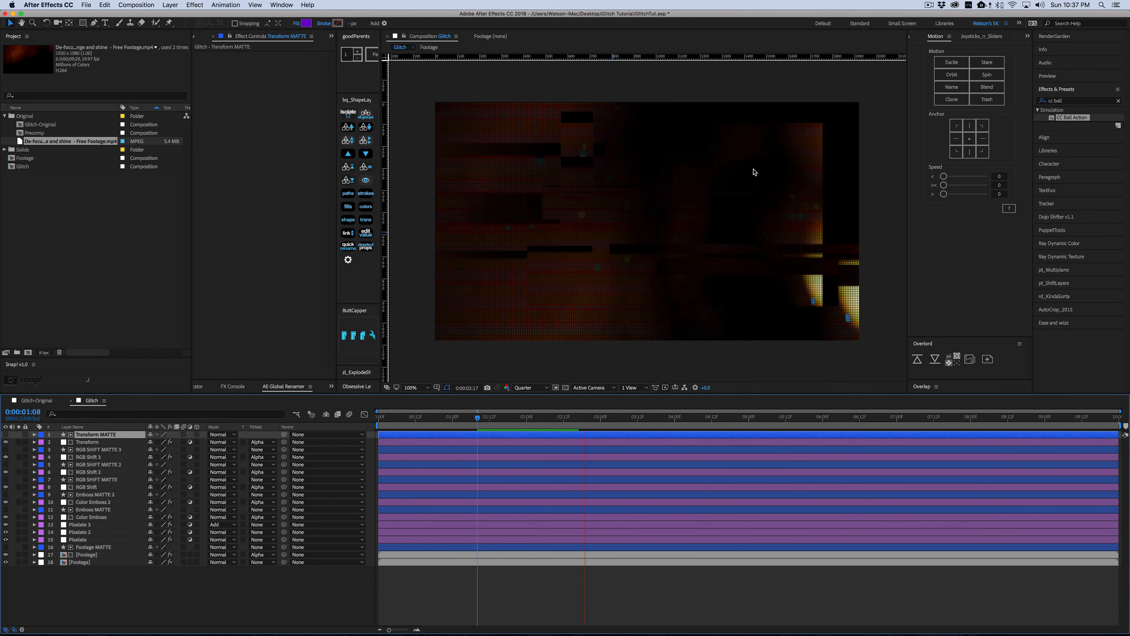
{"action": "key", "text": "space"}
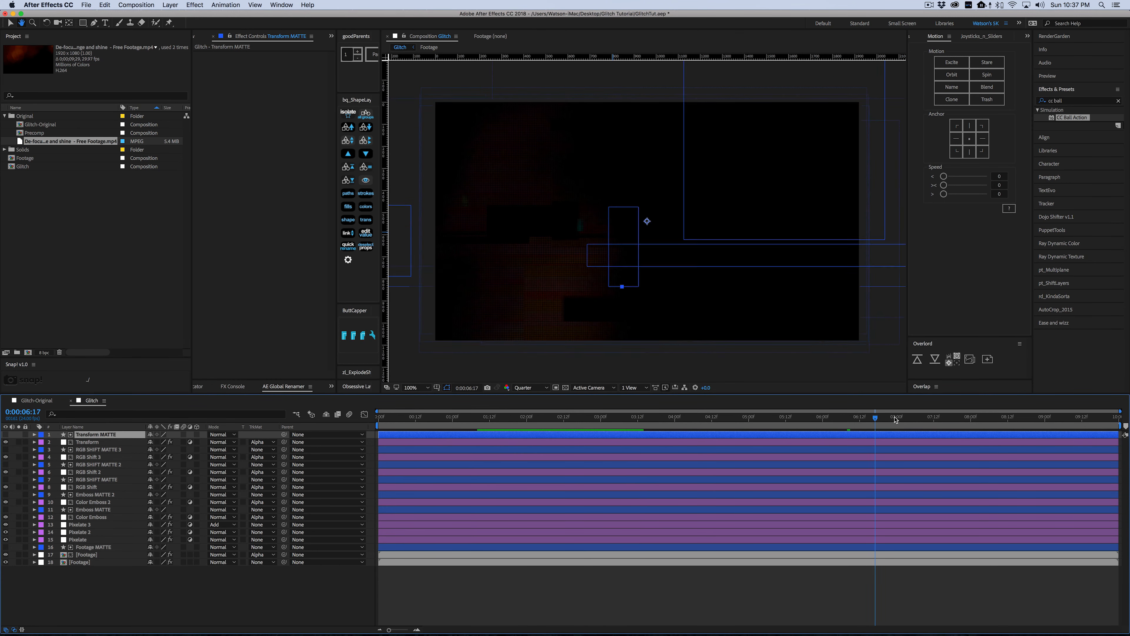
{"action": "left_click", "coordinate": [900, 419]}
{"action": "key", "text": "space"}
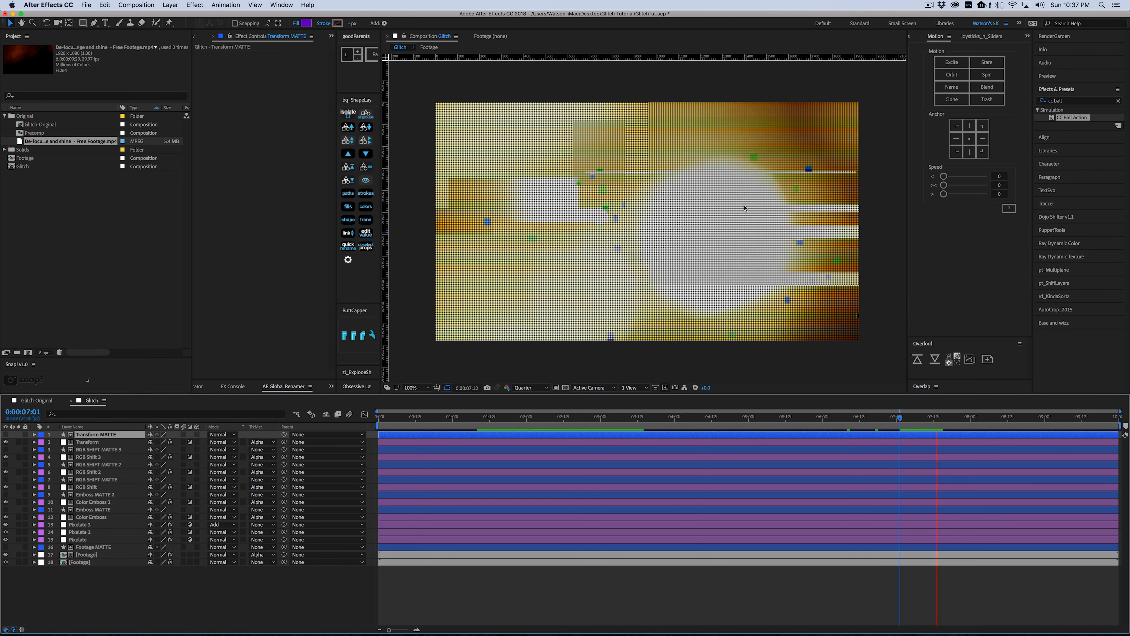
{"action": "key", "text": "space"}
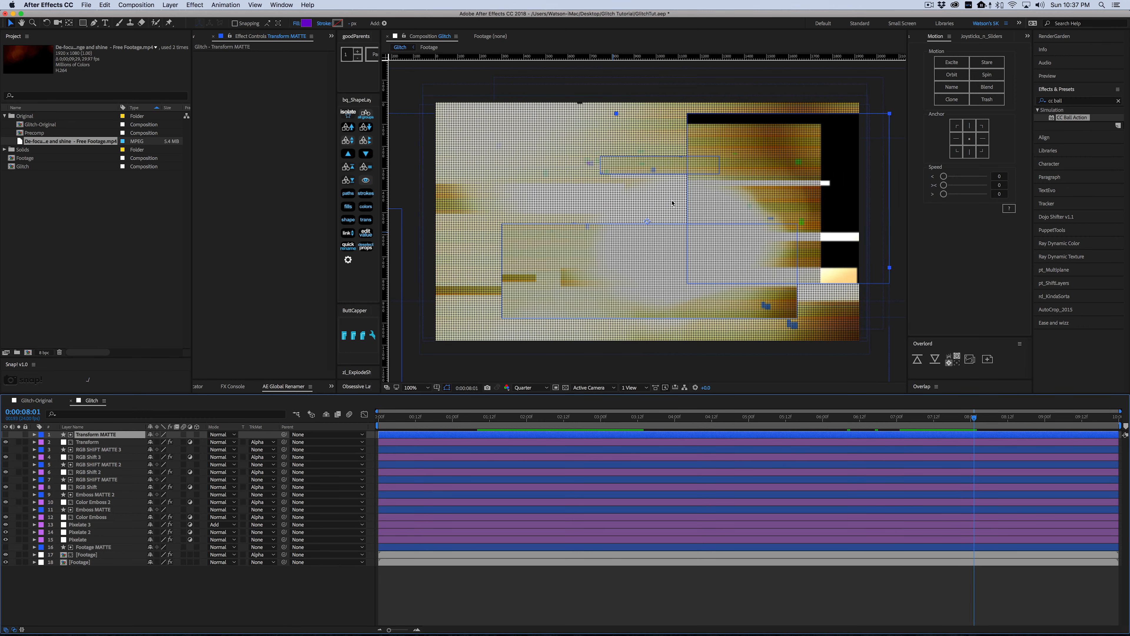
Step: Preview the matted Transform glitch at Quarter resolution from about 0:00:01:17
{"action": "left_click", "coordinate": [521, 391]}
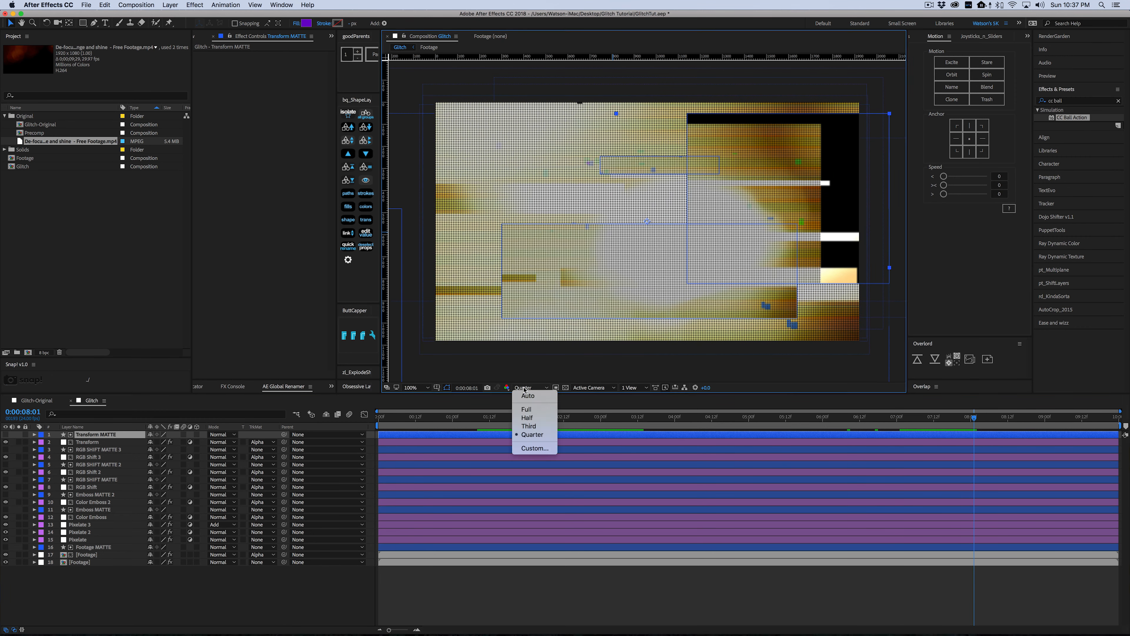
{"action": "left_click", "coordinate": [525, 431]}
{"action": "left_click", "coordinate": [511, 430]}
{"action": "key", "text": "space"}
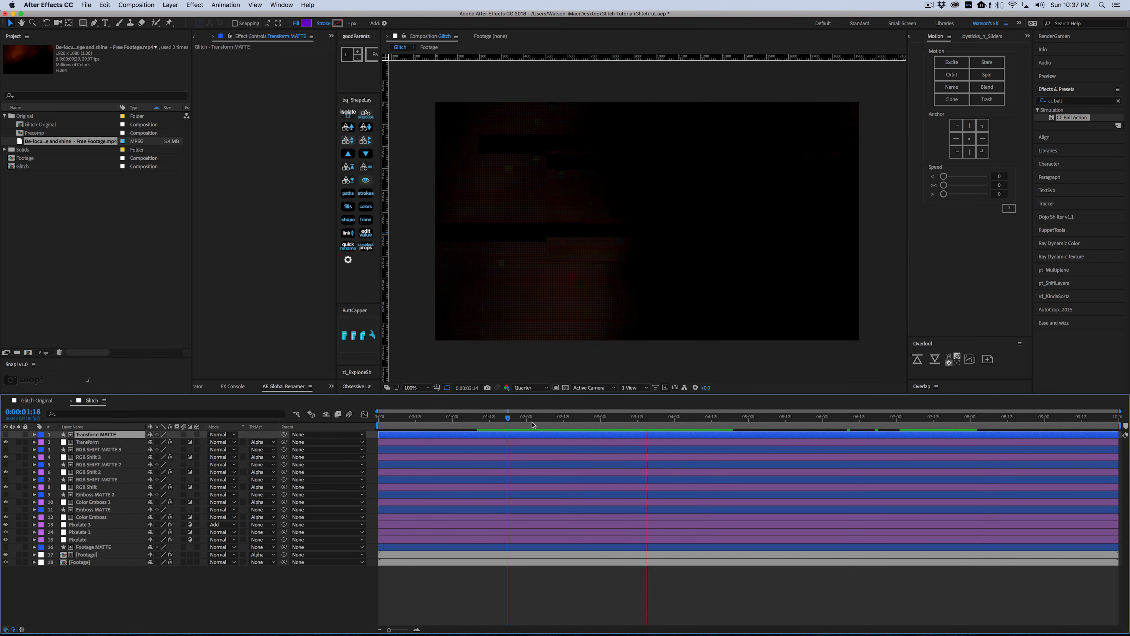
{"action": "left_click", "coordinate": [506, 428]}
{"action": "key", "text": "space"}
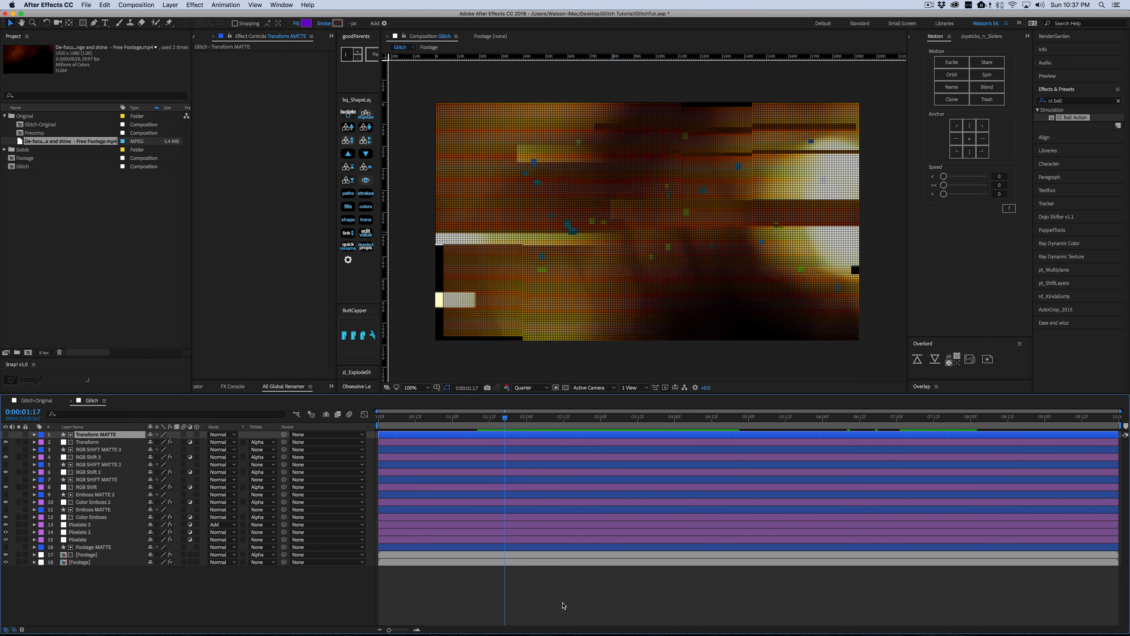
{"action": "key", "text": "space"}
Step: Check the layer stack of Glitch-Original, then add a new adjustment layer named Curves above all layers in the Glitch composition
{"action": "left_click", "coordinate": [30, 402]}
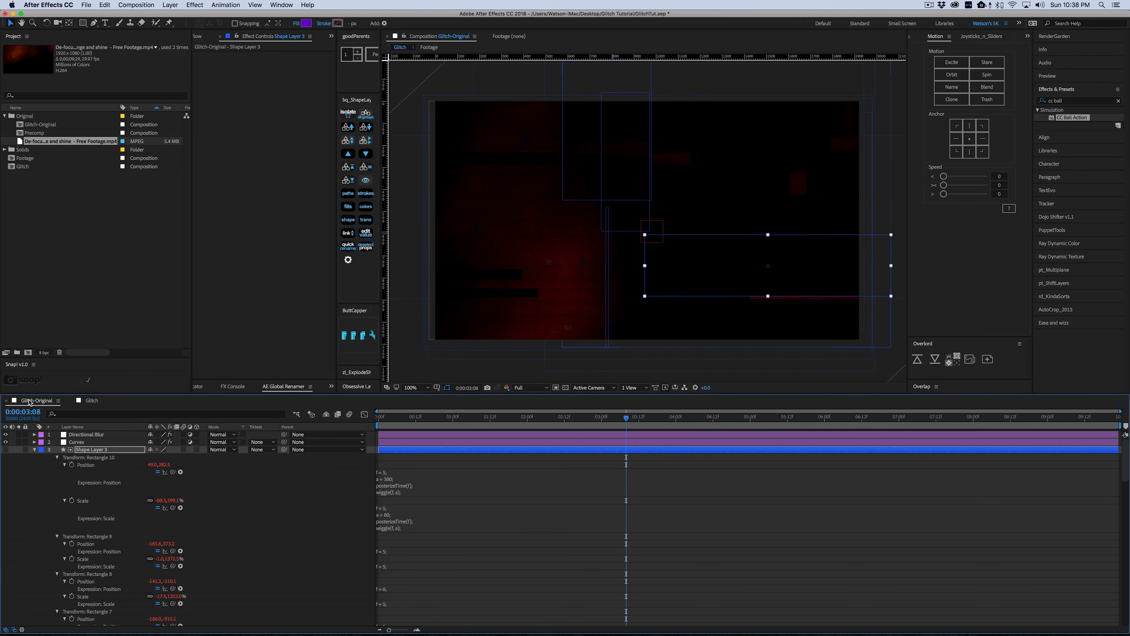
{"action": "left_click", "coordinate": [88, 401]}
{"action": "key", "text": "super+alt+y"}
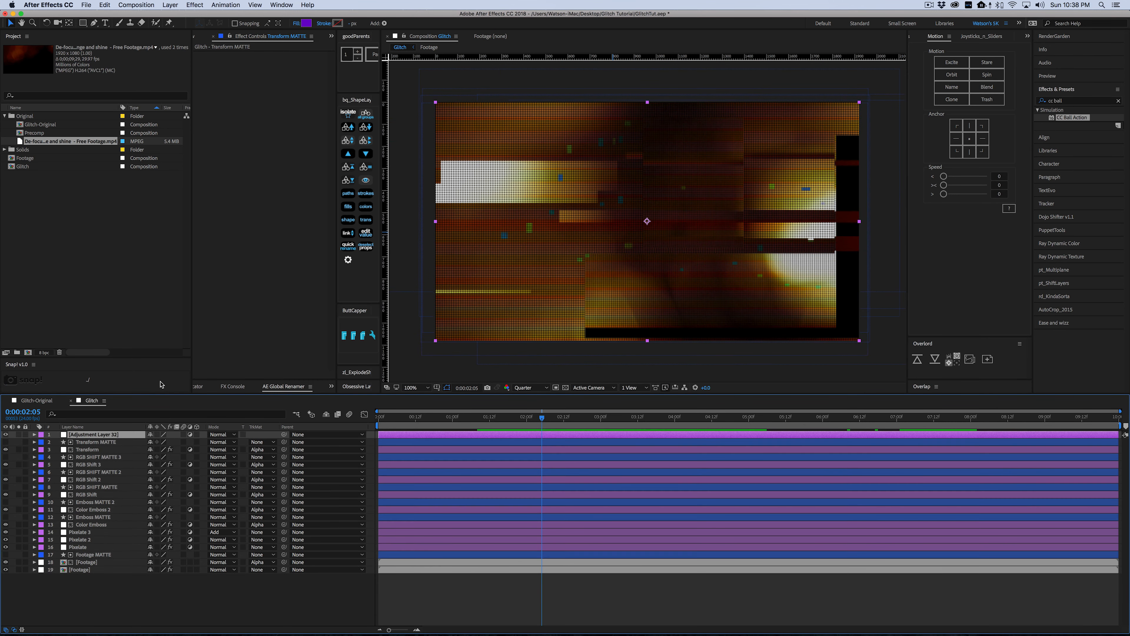
{"action": "key", "text": "Return"}
{"action": "type", "text": "Curves"}
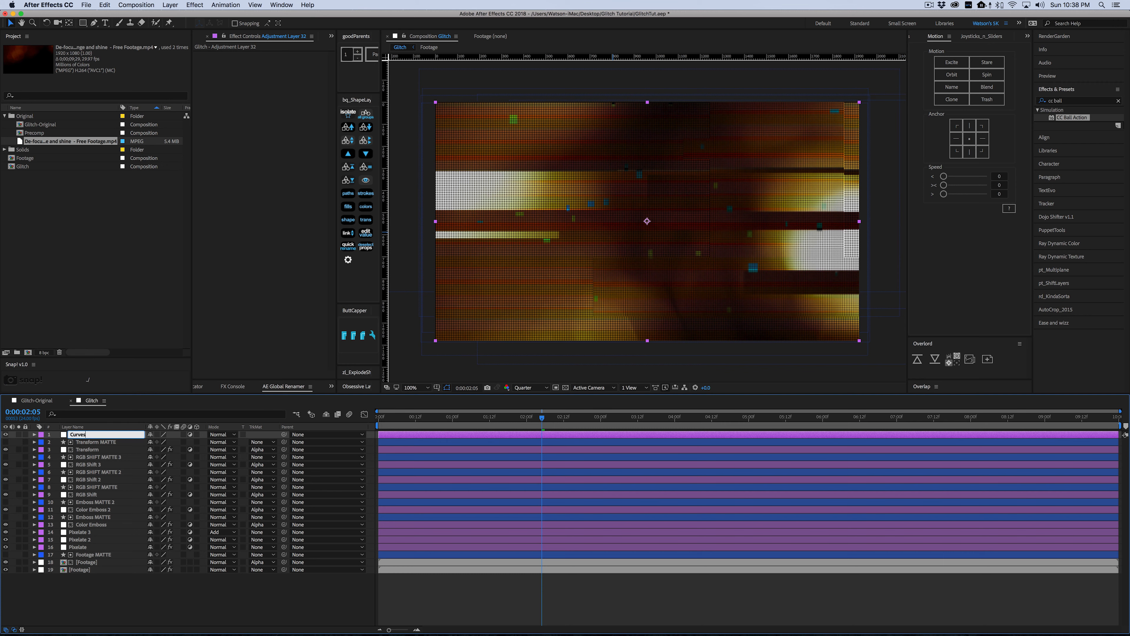
{"action": "key", "text": "Return"}
Step: Apply the Curves effect with a contrasty RGB S-curve and lifted black point, and bow the Red channel's curve upward
{"action": "left_click", "coordinate": [195, 5]}
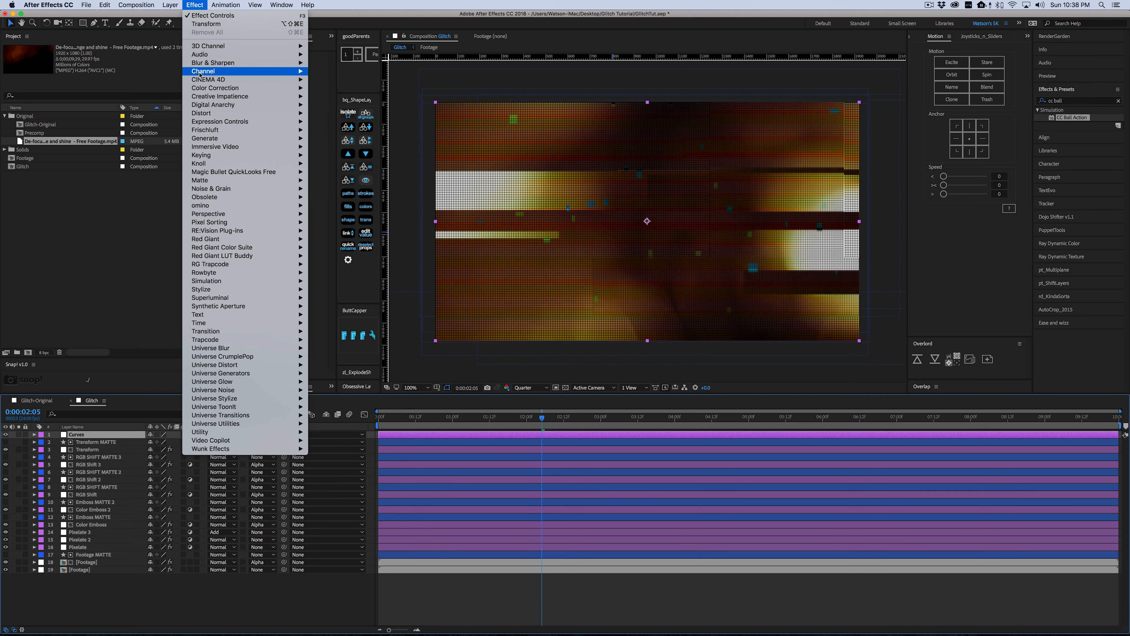
{"action": "mouse_move", "coordinate": [215, 87]}
{"action": "left_click", "coordinate": [337, 241]}
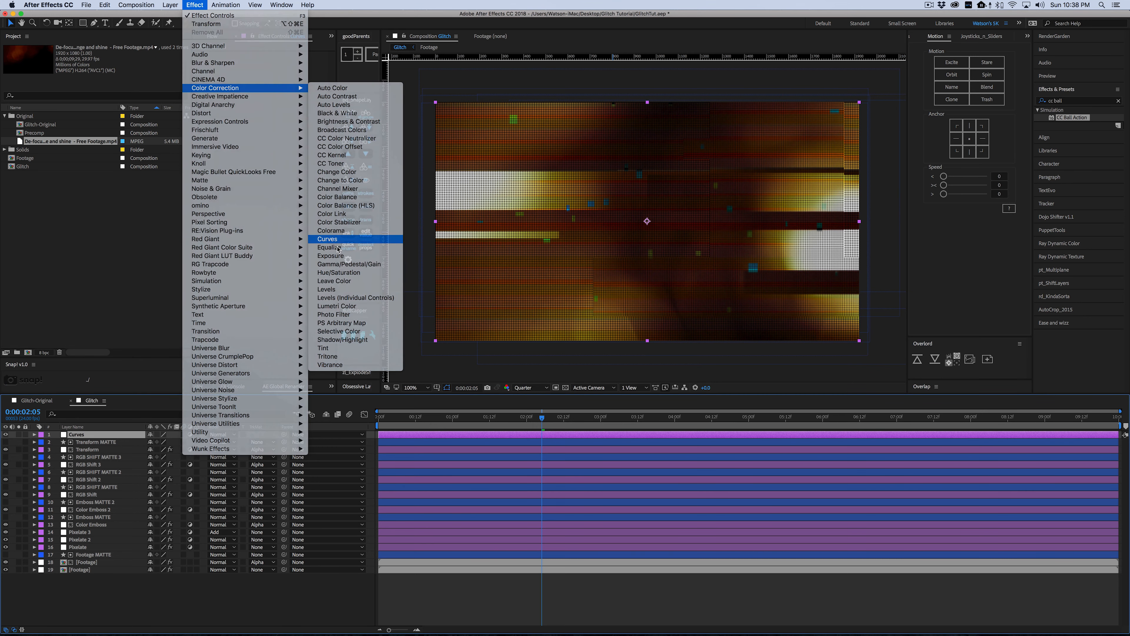
{"action": "left_click_drag", "start_coordinate": [243, 179], "coordinate": [246, 185]}
{"action": "left_click_drag", "start_coordinate": [217, 202], "coordinate": [213, 198]}
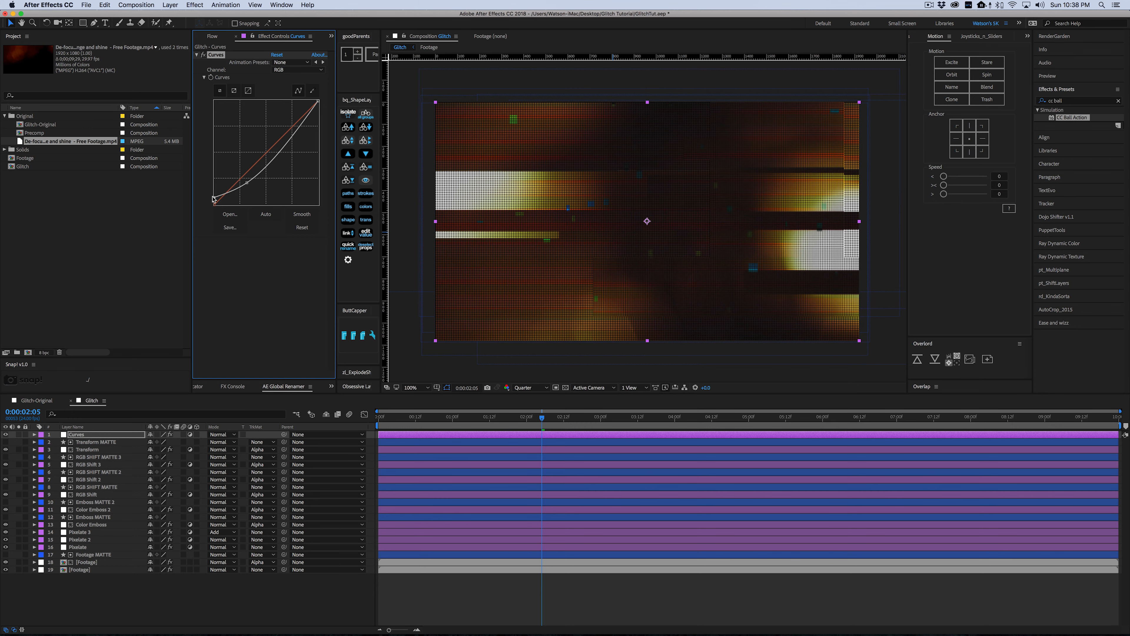
{"action": "left_click_drag", "start_coordinate": [292, 135], "coordinate": [283, 125]}
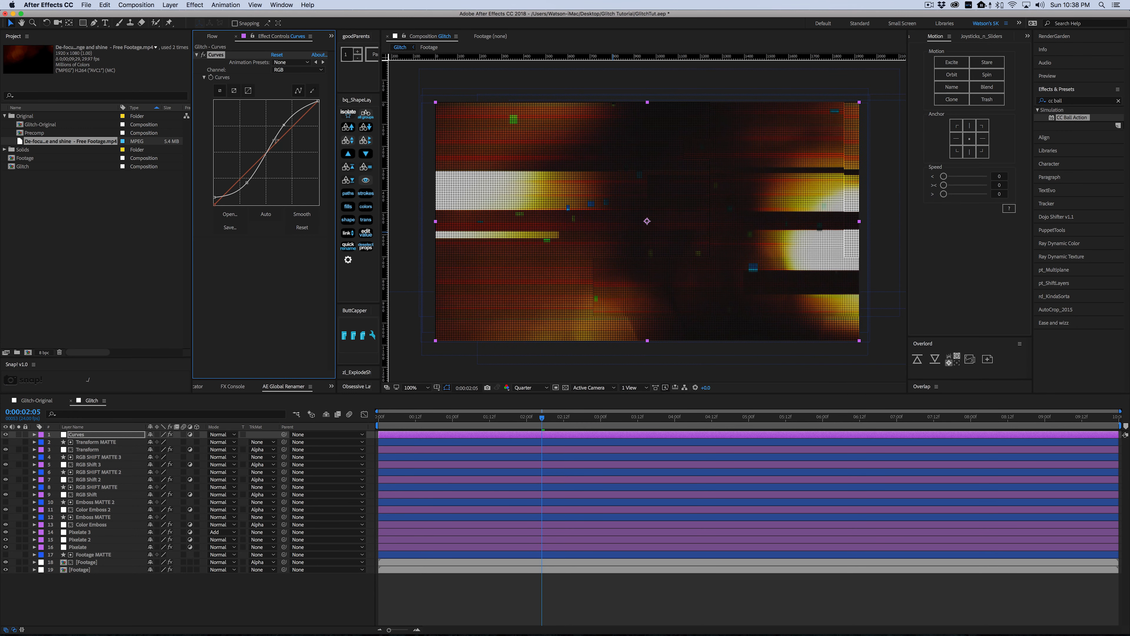
{"action": "left_click_drag", "start_coordinate": [249, 171], "coordinate": [242, 164]}
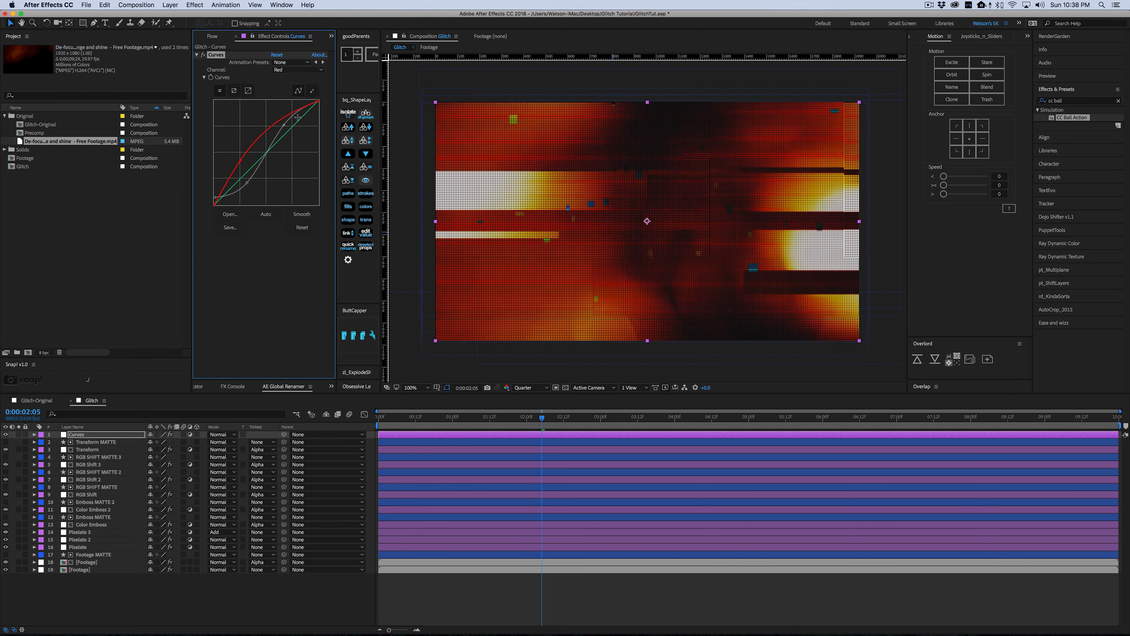
{"action": "left_click", "coordinate": [295, 69]}
{"action": "left_click", "coordinate": [287, 104]}
{"action": "left_click_drag", "start_coordinate": [262, 158], "coordinate": [269, 174]}
{"action": "key", "text": "super+z"}
Step: Raise the Green channel's curve slightly in the lower midtones and deselect the Curves layer
{"action": "left_click", "coordinate": [294, 70]}
{"action": "left_click", "coordinate": [287, 95]}
{"action": "mouse_move", "coordinate": [259, 162]}
{"action": "left_mouse_down"}
{"action": "mouse_move", "coordinate": [264, 176]}
{"action": "mouse_move", "coordinate": [249, 163]}
{"action": "left_mouse_up"}
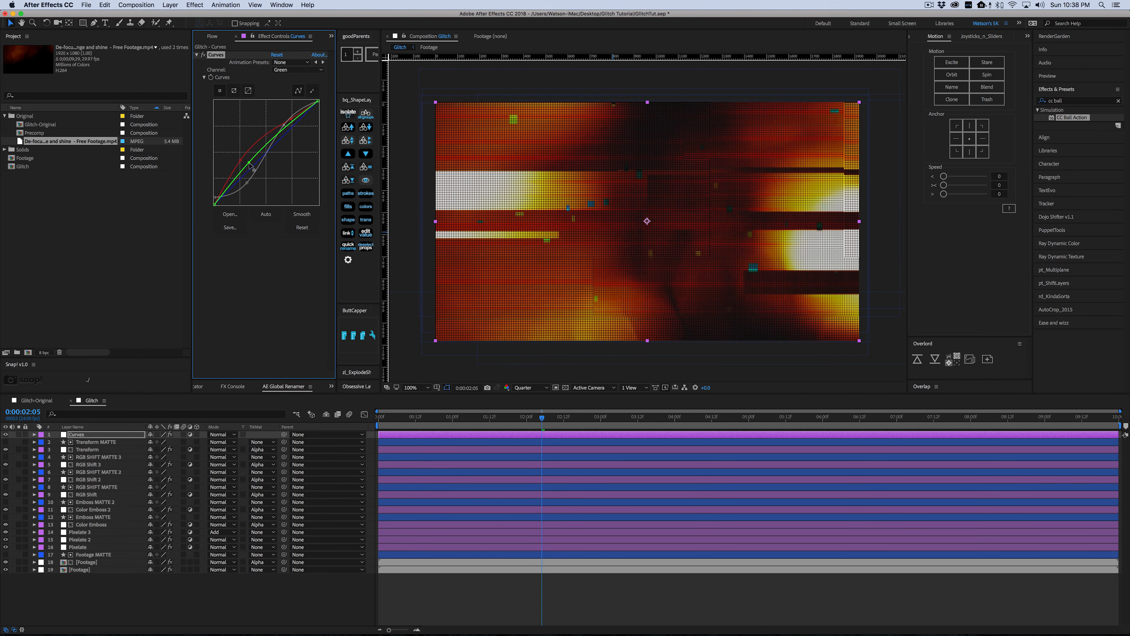
{"action": "left_click", "coordinate": [563, 608]}
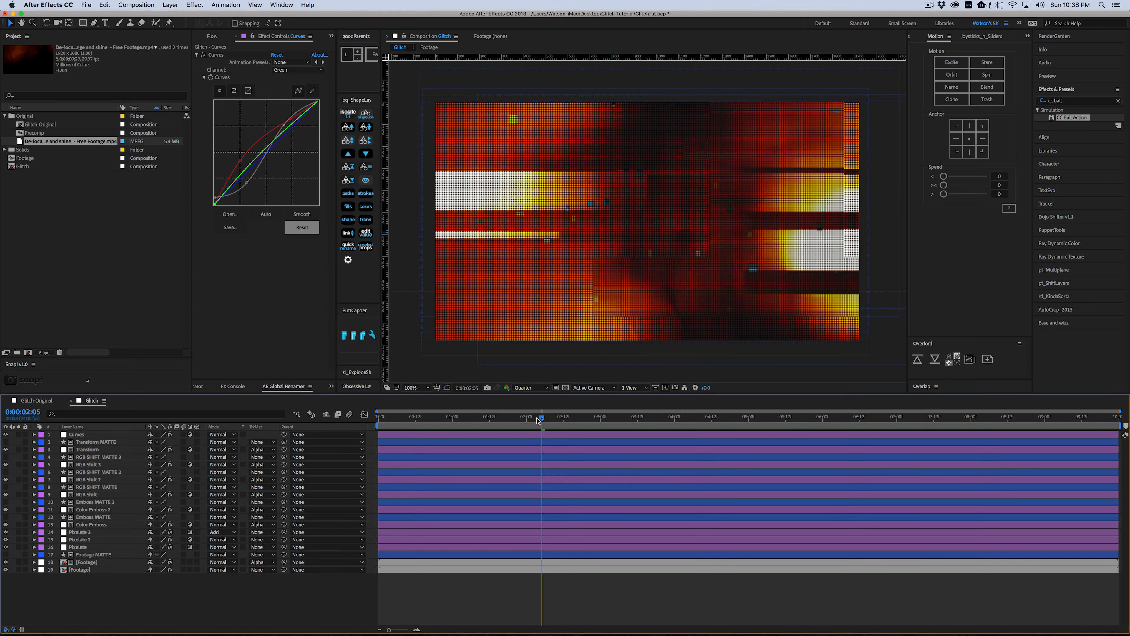
Step: Preview the color-graded glitch from 0:00:01:11 and, with the composition view at 50%, again from 0:00:00:20
{"action": "left_click_drag", "start_coordinate": [538, 419], "coordinate": [489, 430]}
{"action": "key", "text": "space"}
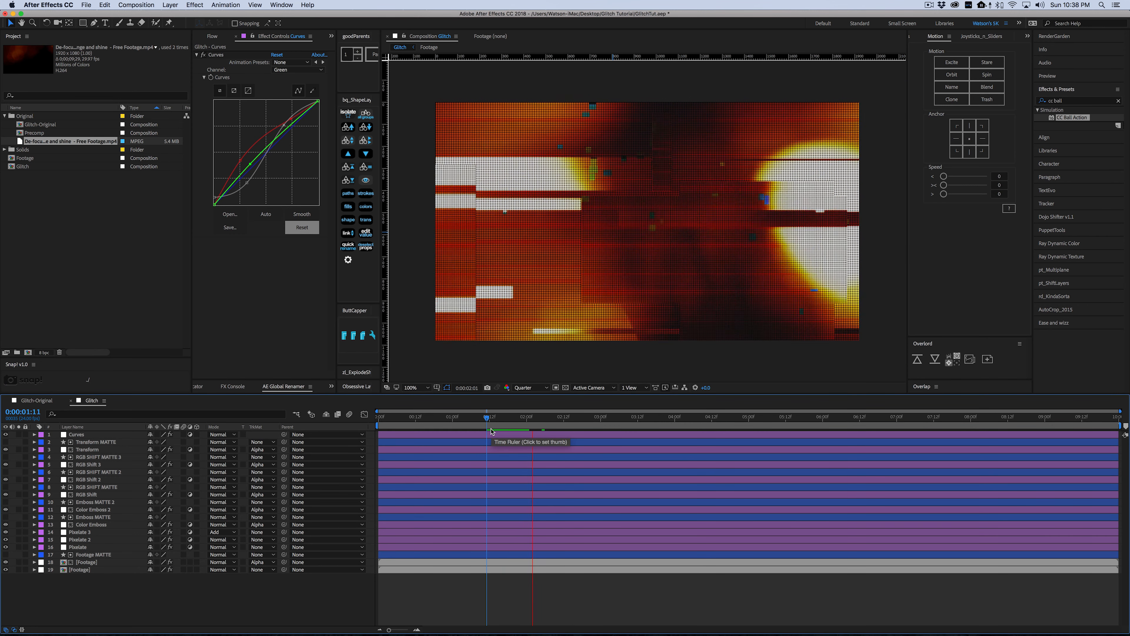
{"action": "left_click", "coordinate": [86, 562]}
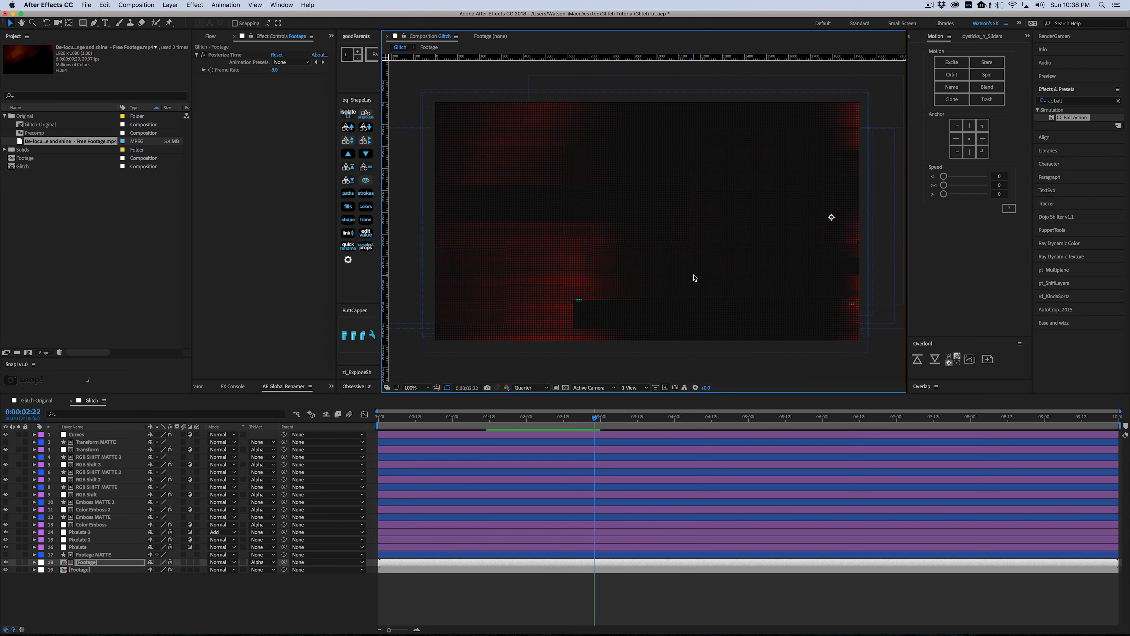
{"action": "key", "text": "comma"}
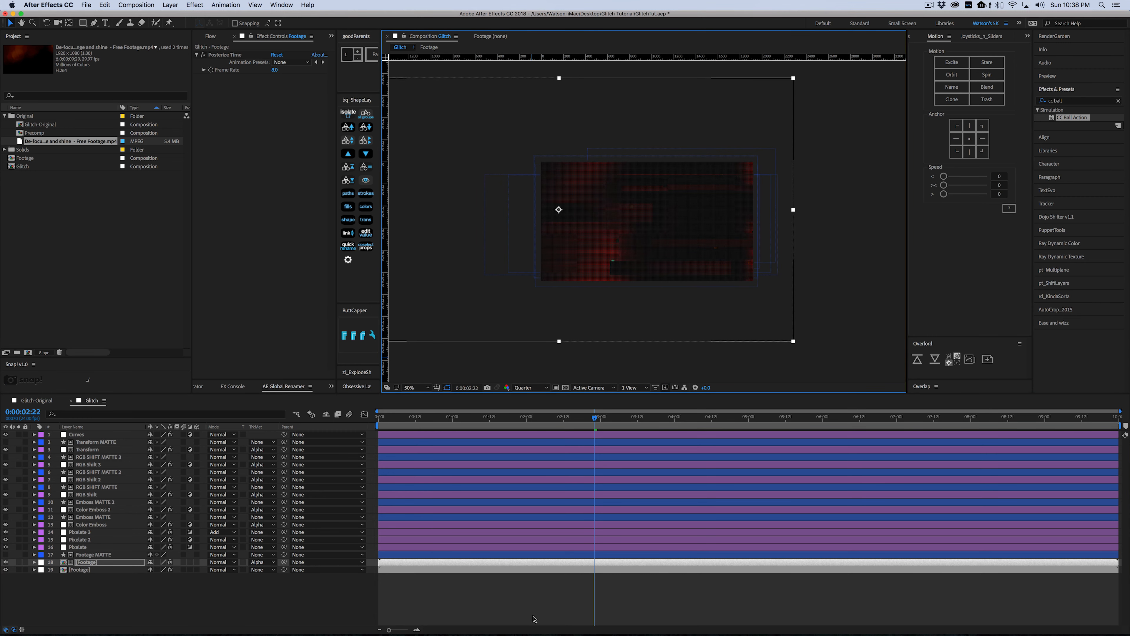
{"action": "left_click", "coordinate": [534, 618]}
{"action": "left_click", "coordinate": [439, 421]}
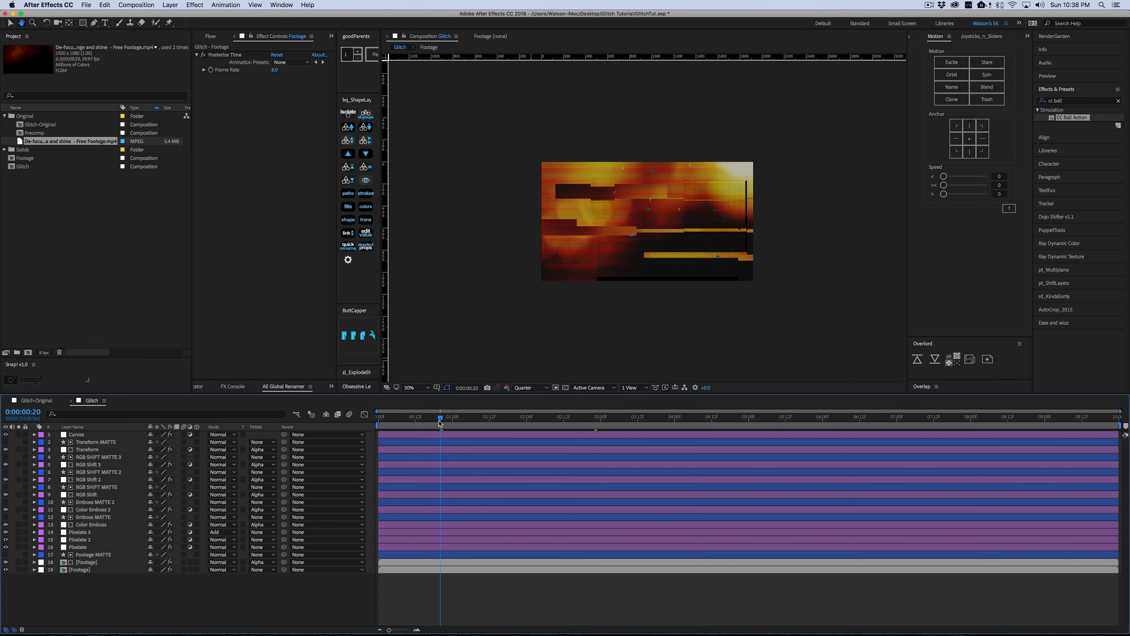
{"action": "key", "text": "space"}
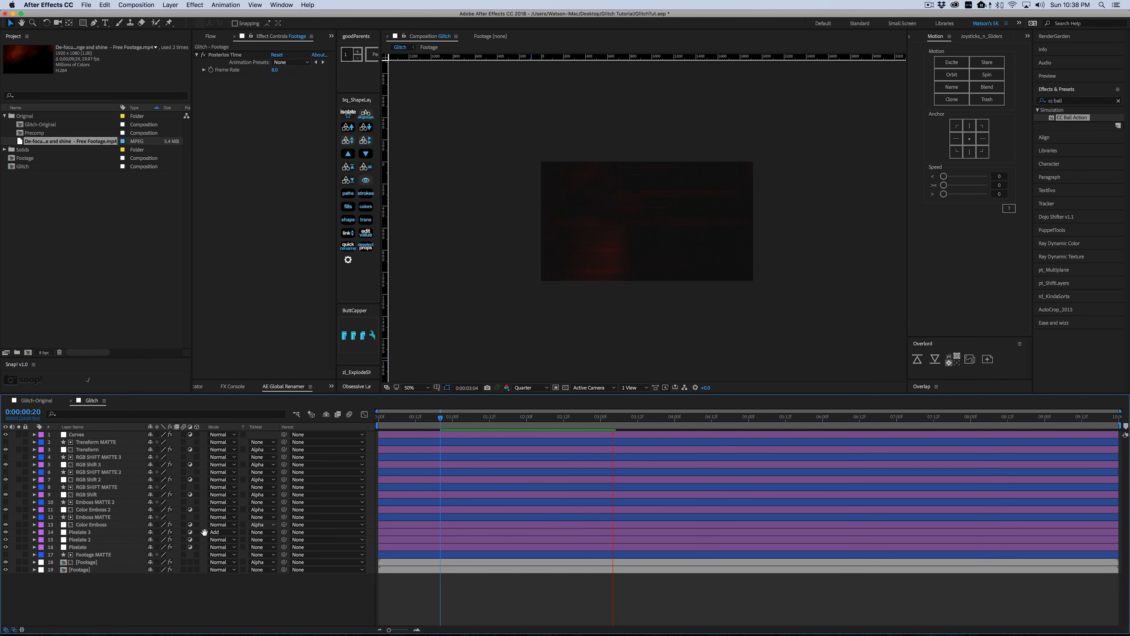
{"action": "key", "text": "space"}
Step: Duplicate the Footage MATTE layer together with the Footage layer it mattes
{"action": "left_click", "coordinate": [94, 554]}
{"action": "left_click", "coordinate": [93, 562], "text": "shift"}
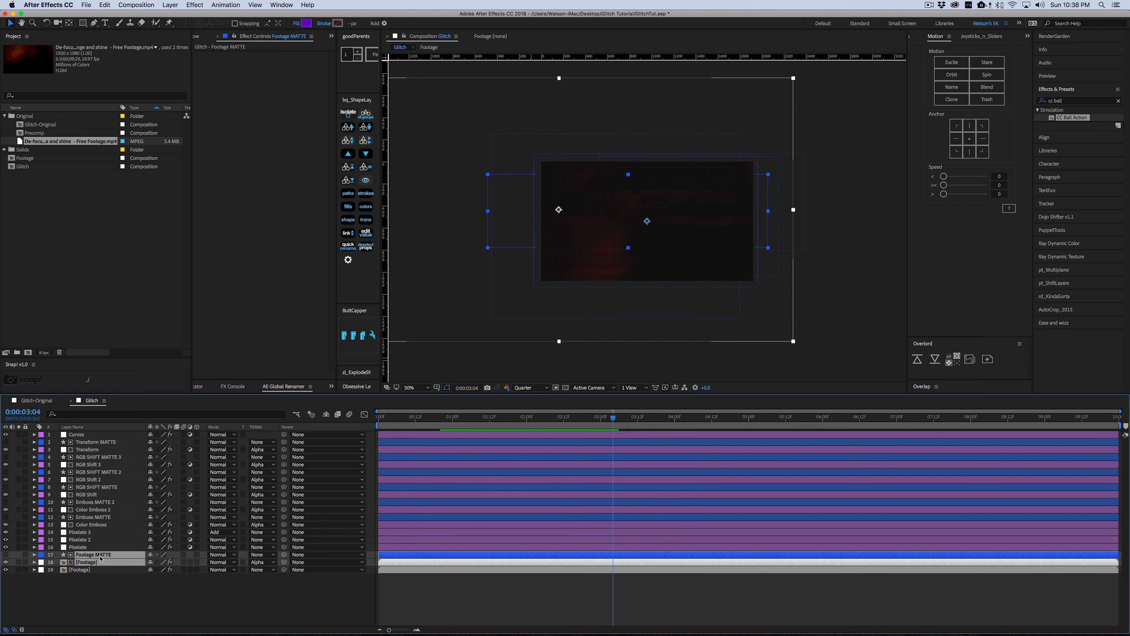
{"action": "key", "text": "super+d"}
Step: Move the duplicated Footage layer down and to the right so it is offset from the original, and flip it
{"action": "left_click", "coordinate": [538, 245]}
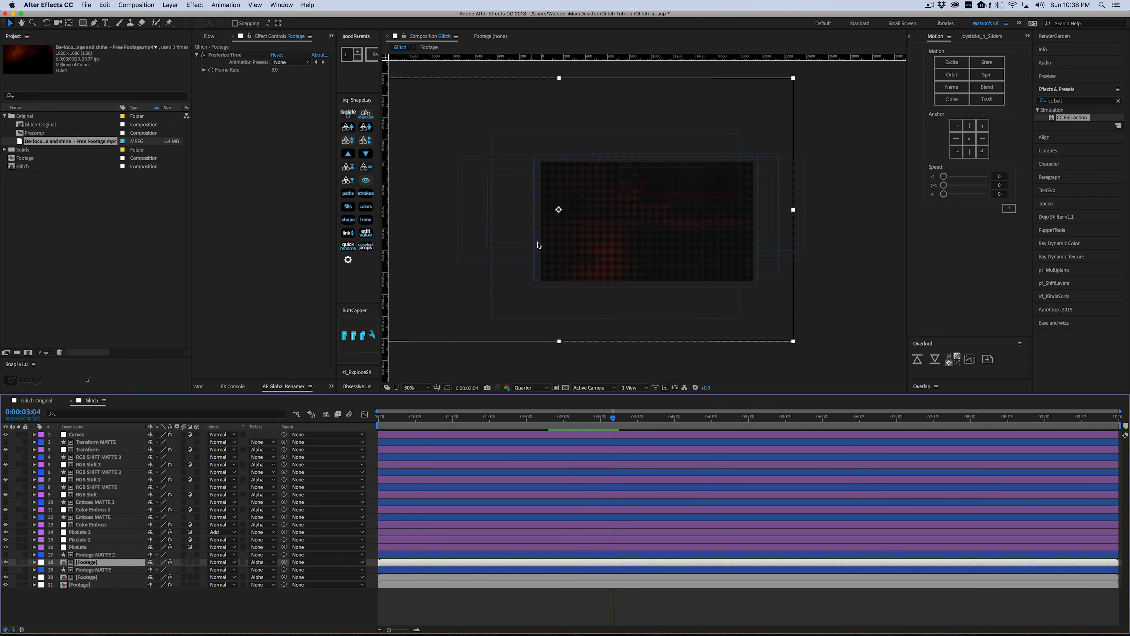
{"action": "left_click_drag", "start_coordinate": [538, 245], "coordinate": [663, 314]}
{"action": "right_click", "coordinate": [640, 238]}
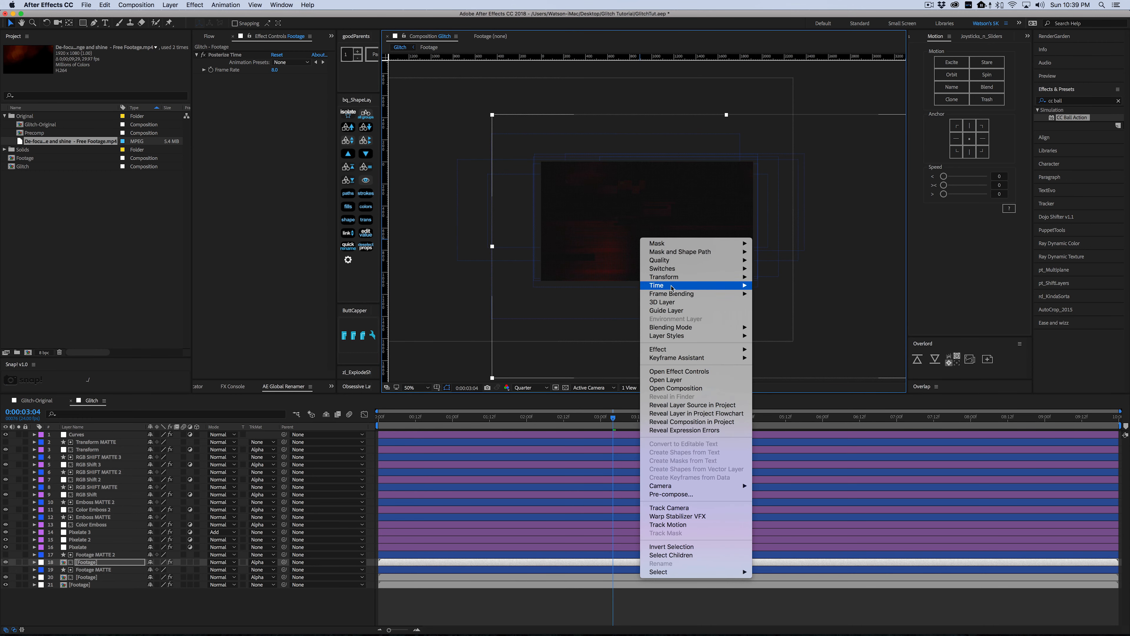
{"action": "mouse_move", "coordinate": [672, 280]}
{"action": "left_click", "coordinate": [794, 355]}
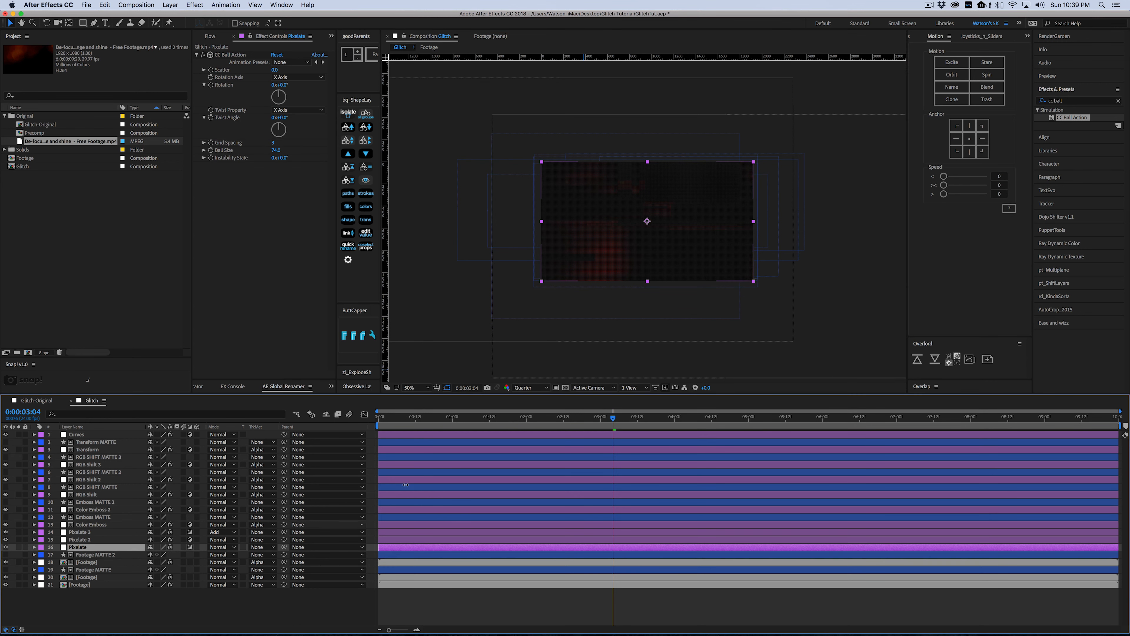
Step: Reposition the rectangles of Footage MATTE 2, moving one up and left, two downward and one to the right
{"action": "left_click", "coordinate": [89, 554]}
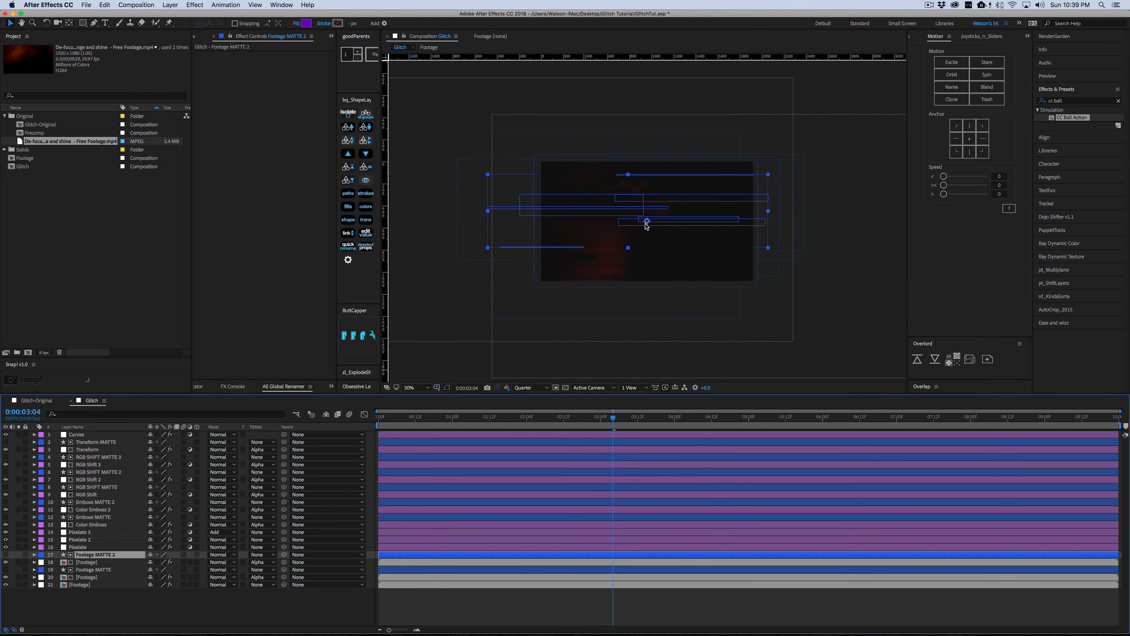
{"action": "left_click", "coordinate": [600, 206]}
{"action": "left_click_drag", "start_coordinate": [600, 206], "coordinate": [579, 193]}
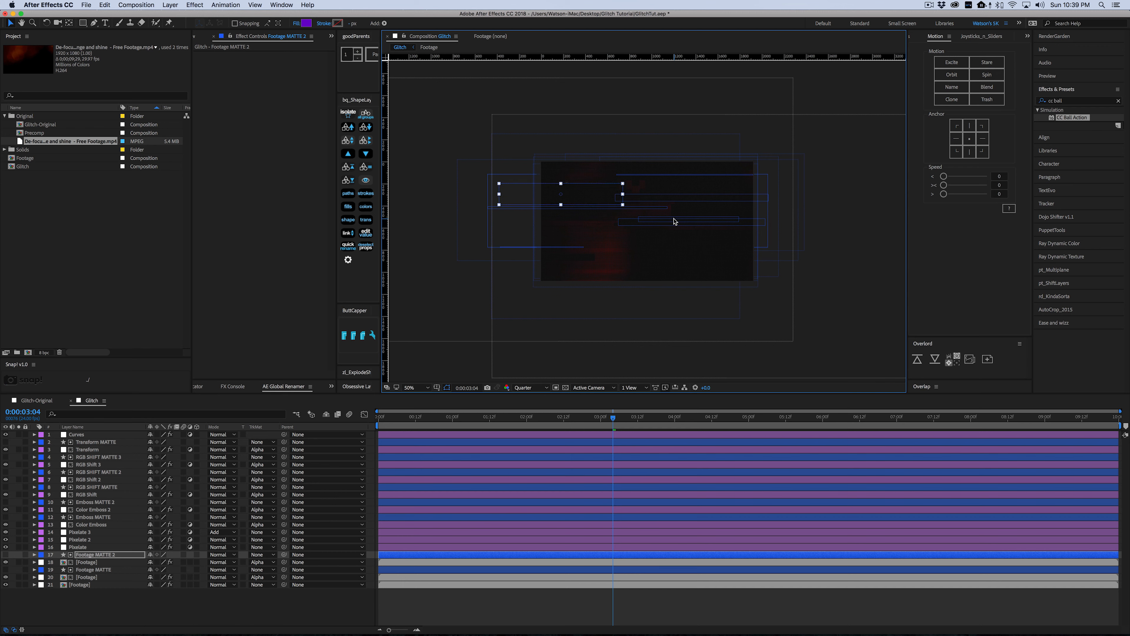
{"action": "left_click_drag", "start_coordinate": [674, 221], "coordinate": [689, 260]}
{"action": "left_click_drag", "start_coordinate": [683, 200], "coordinate": [660, 241]}
{"action": "left_click_drag", "start_coordinate": [576, 254], "coordinate": [600, 253]}
{"action": "left_click", "coordinate": [637, 611]}
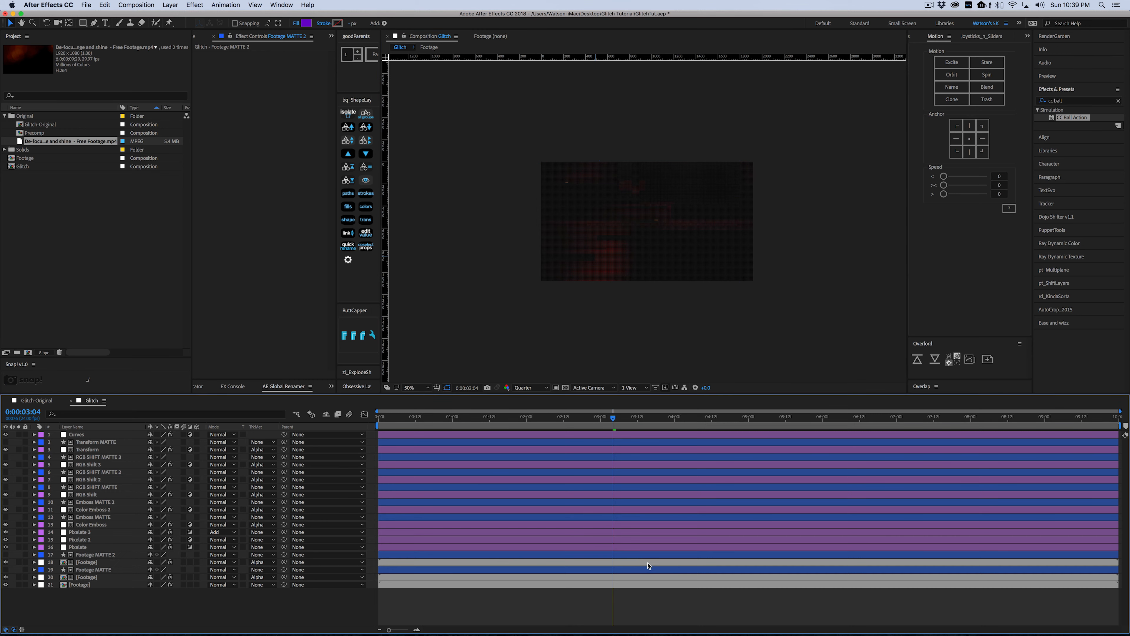
Step: Preview the glitch with the doubled footage from 0:00:01:04, and move the playhead to 0:00:01:23
{"action": "left_click", "coordinate": [465, 422]}
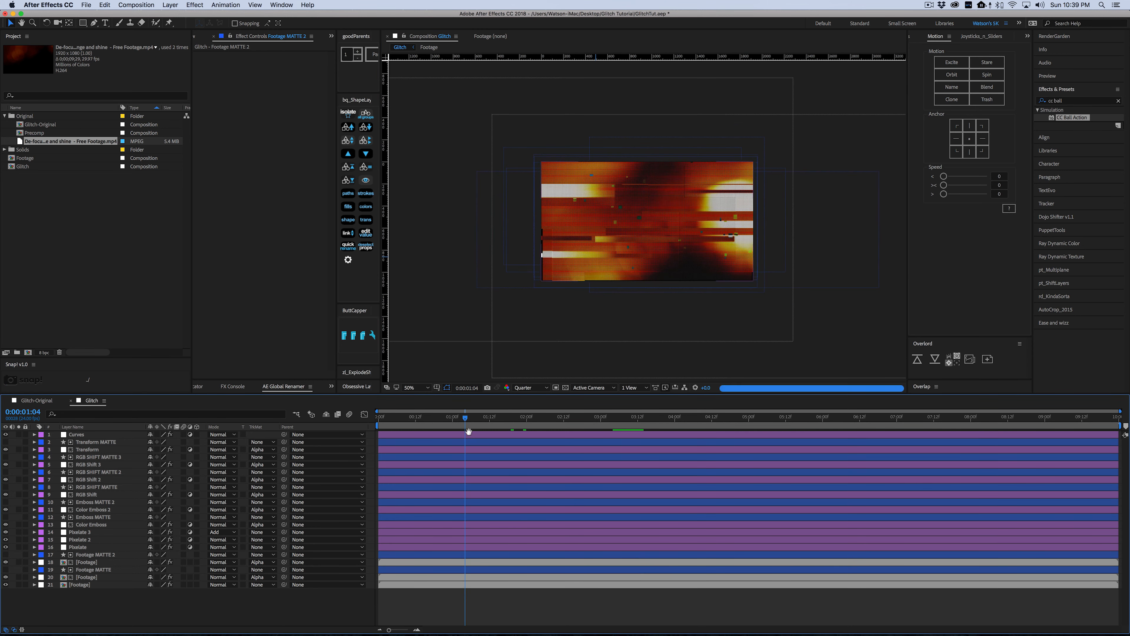
{"action": "key", "text": "space"}
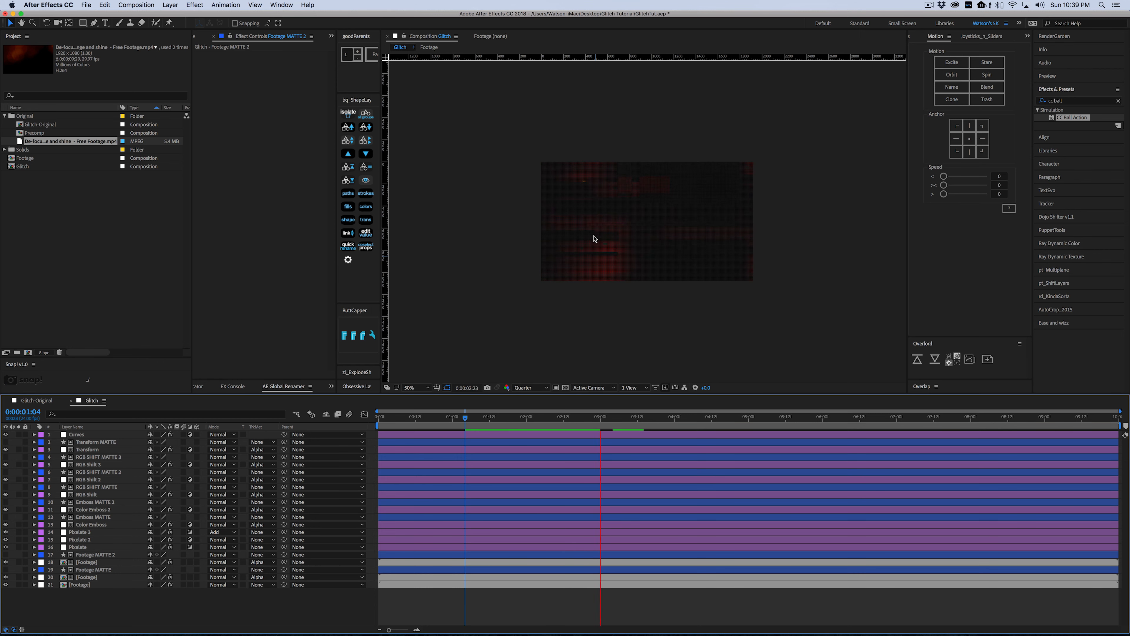
{"action": "left_click_drag", "start_coordinate": [499, 418], "coordinate": [523, 422]}
{"action": "key", "text": "space"}
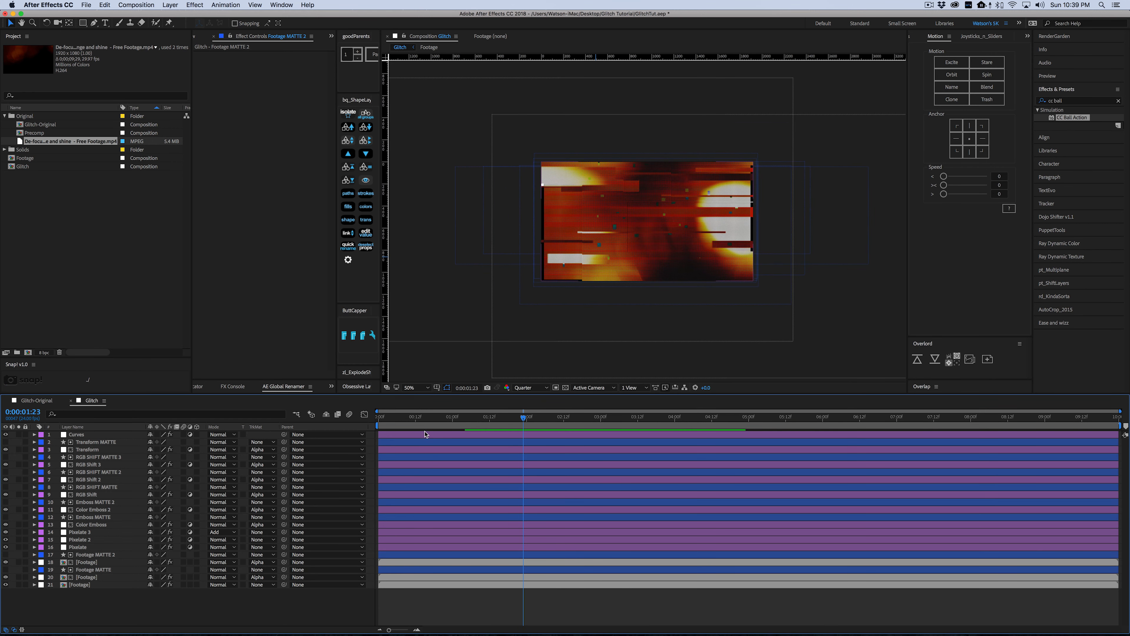
Step: Add another adjustment layer at the top of the Glitch composition and name it Directional BLur
{"action": "key", "text": "super+alt+y"}
{"action": "key", "text": "Return"}
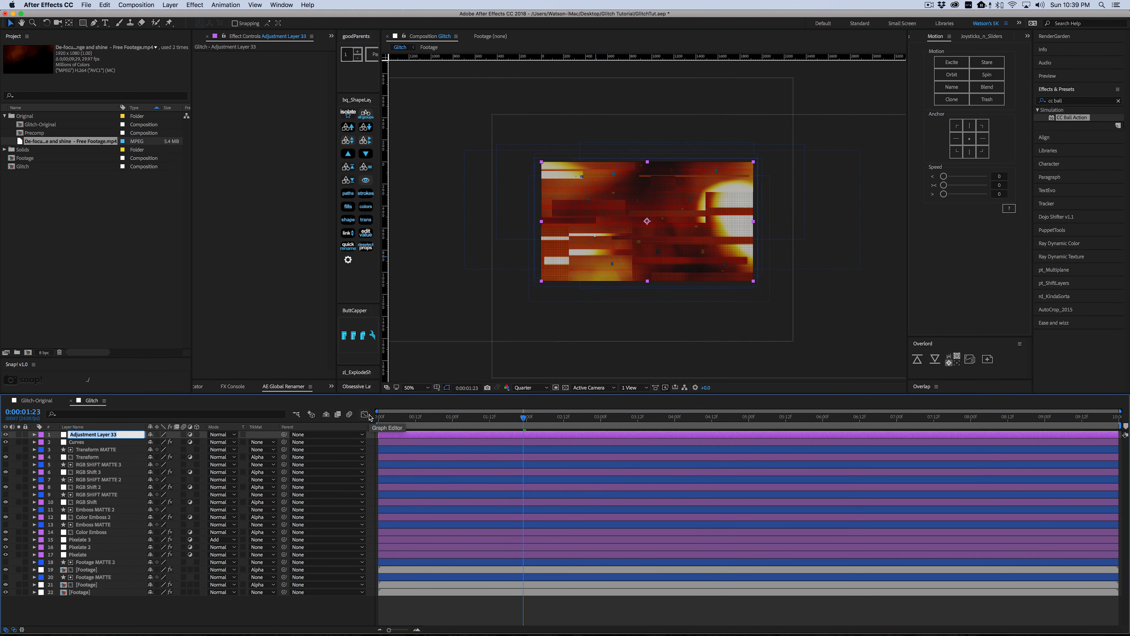
{"action": "type", "text": "Directional BLur"}
{"action": "key", "text": "Return"}
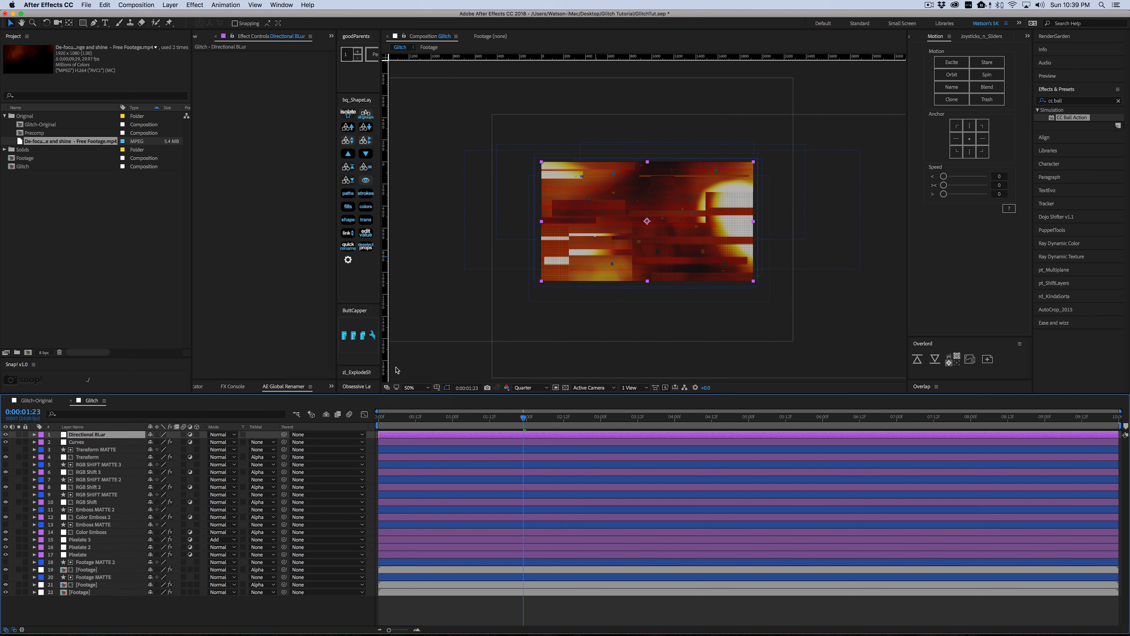
Step: Apply the Directional Blur effect to the new adjustment layer and set its direction to 90°
{"action": "left_click", "coordinate": [194, 5]}
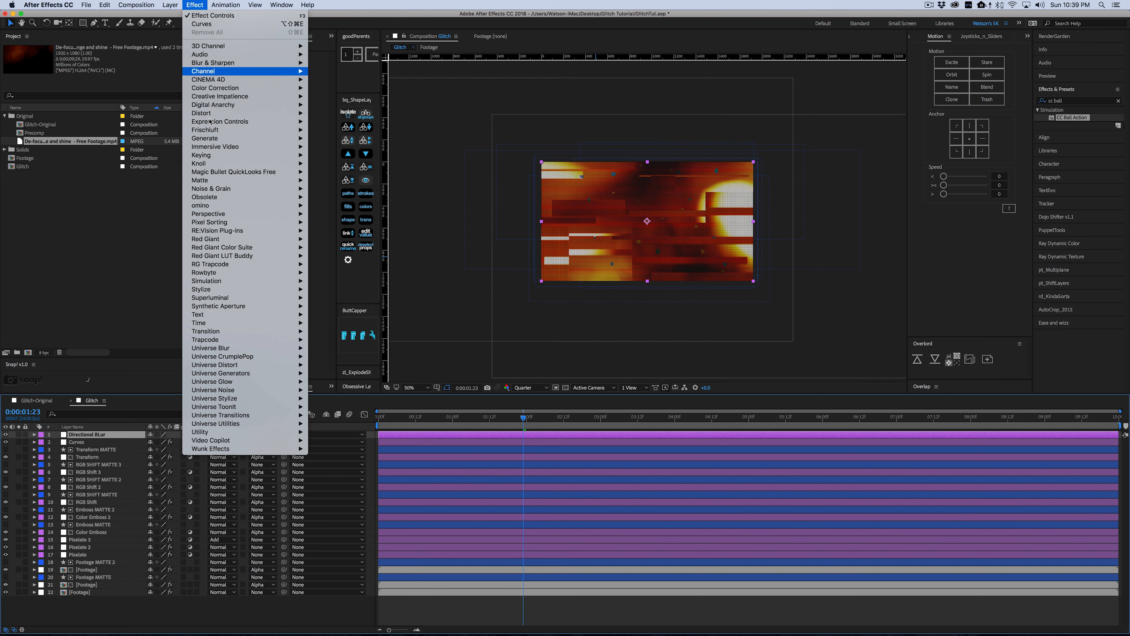
{"action": "mouse_move", "coordinate": [216, 91]}
{"action": "mouse_move", "coordinate": [214, 113]}
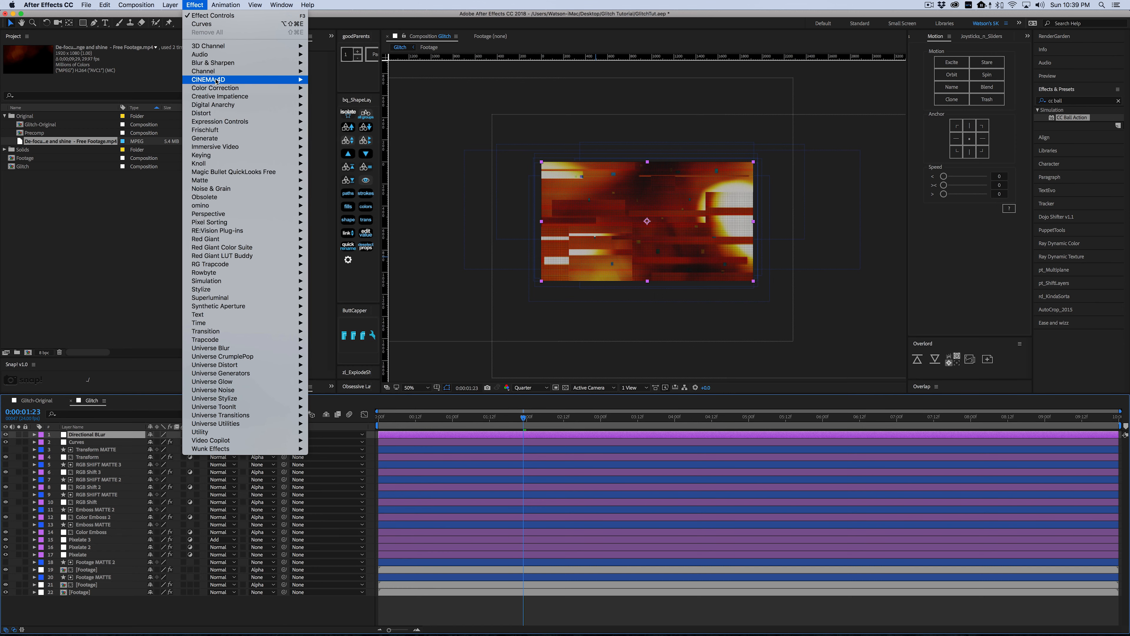
{"action": "mouse_move", "coordinate": [215, 65]}
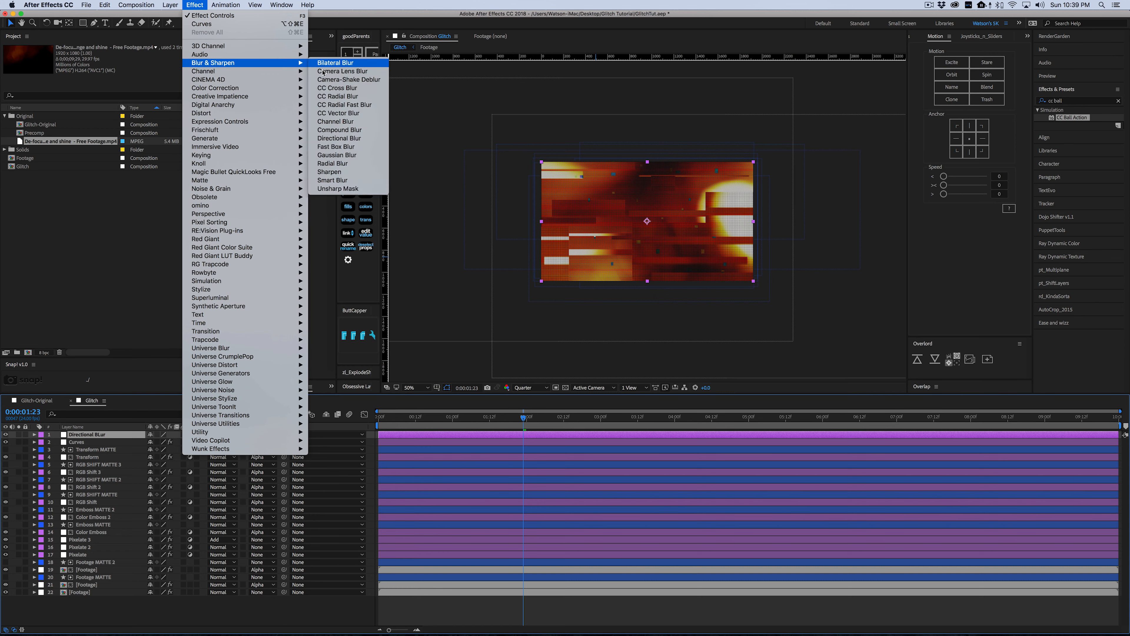
{"action": "left_click", "coordinate": [331, 139]}
{"action": "left_click", "coordinate": [283, 70]}
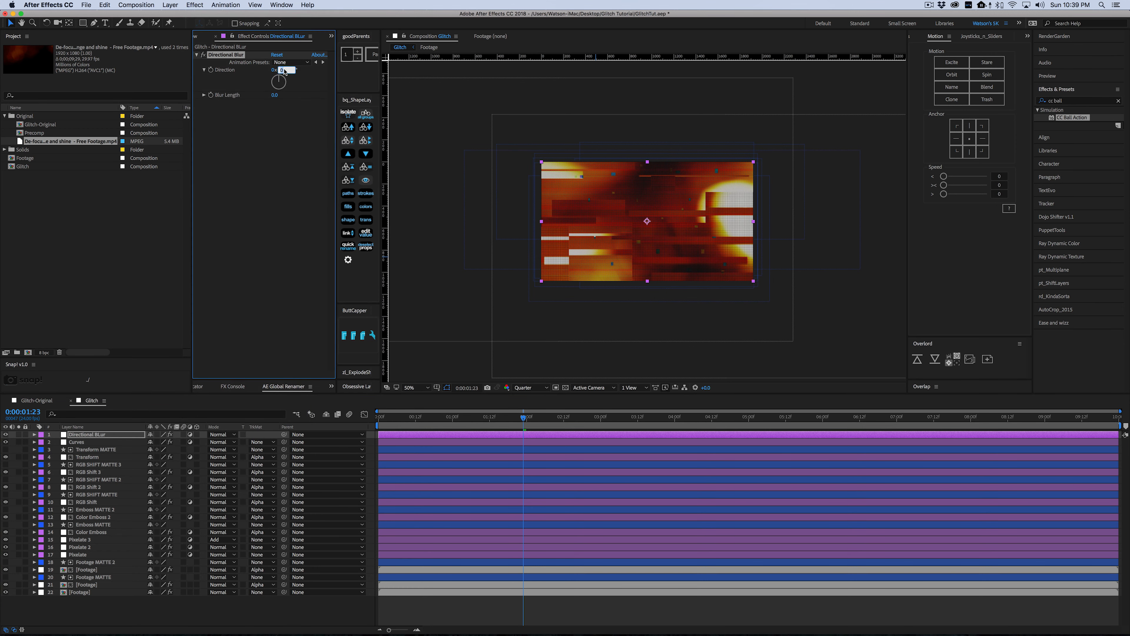
{"action": "type", "text": "90"}
{"action": "key", "text": "Return"}
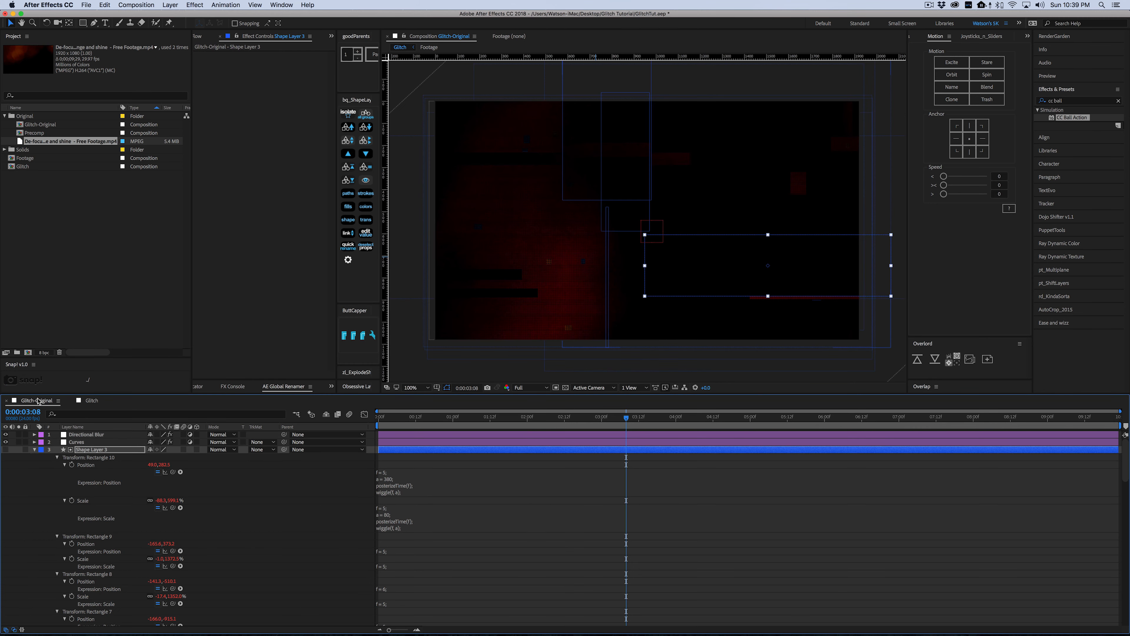
Step: Copy the Blur Length wiggle expression from the Directional Blur layer in the Glitch-Original composition
{"action": "left_click", "coordinate": [39, 401]}
{"action": "left_click", "coordinate": [81, 435]}
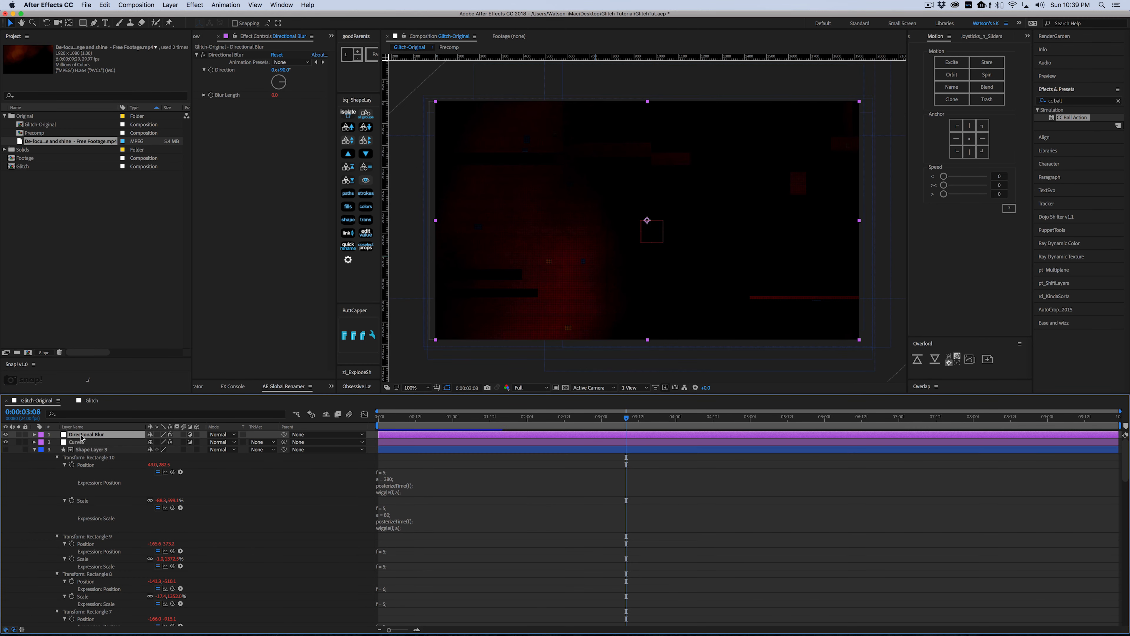
{"action": "key", "text": "e"}
{"action": "key", "text": "e"}
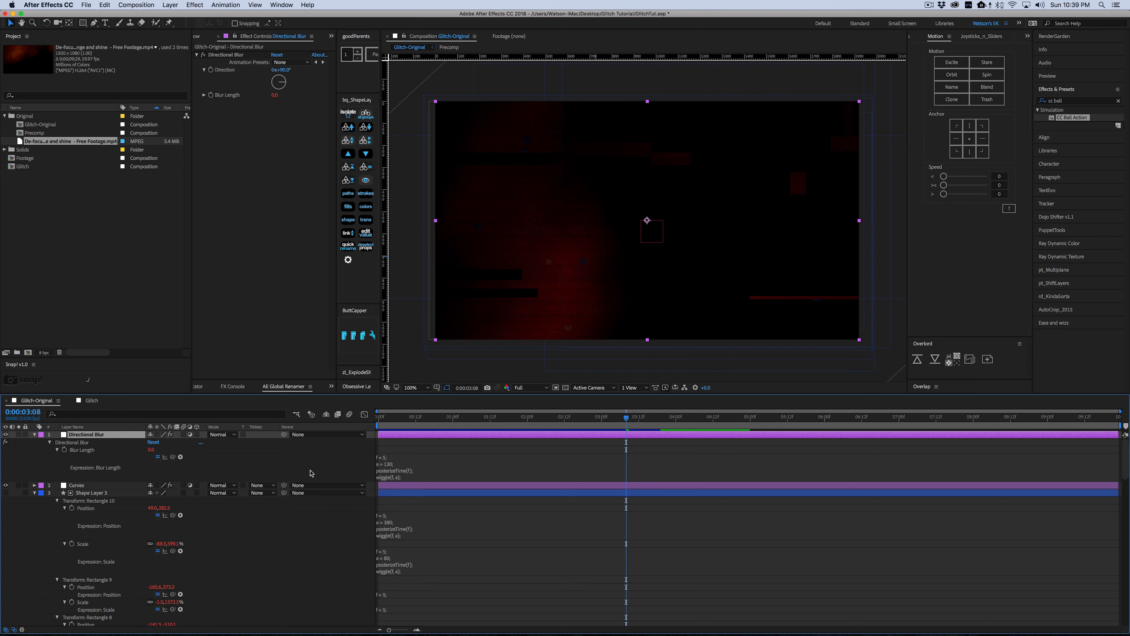
{"action": "left_click", "coordinate": [409, 474]}
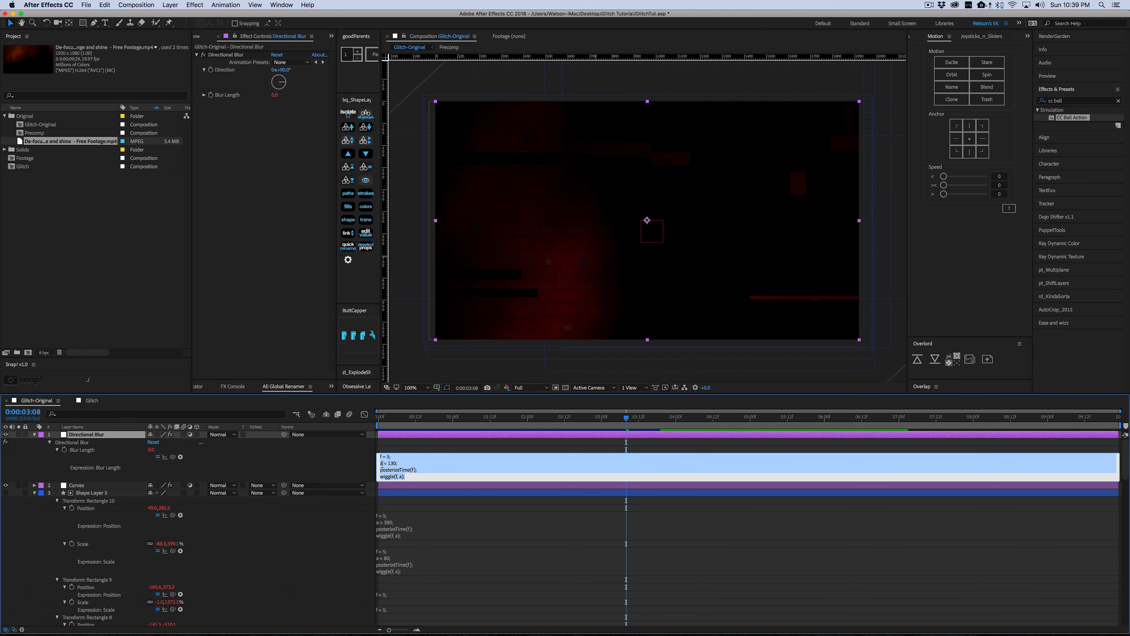
Step: Add the copied expression to the Blur Length in the Glitch composition: f = 5; a = 130; posterizeTime(f); wiggle(f, a);
{"action": "left_click", "coordinate": [91, 400]}
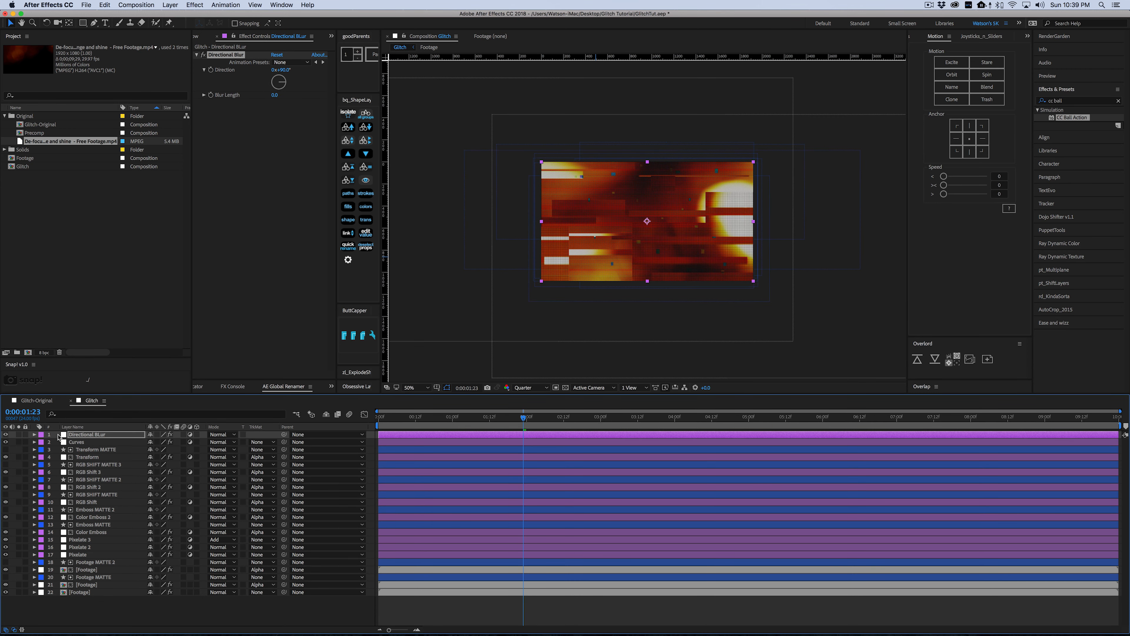
{"action": "left_click", "coordinate": [210, 94], "text": "alt"}
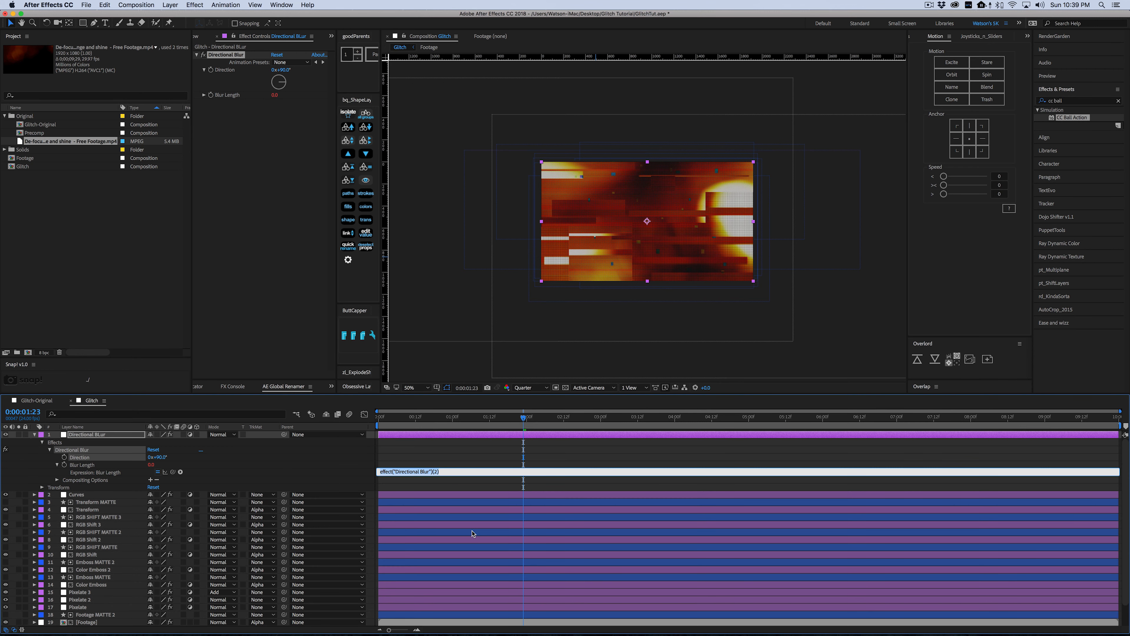
{"action": "key", "text": "super+v"}
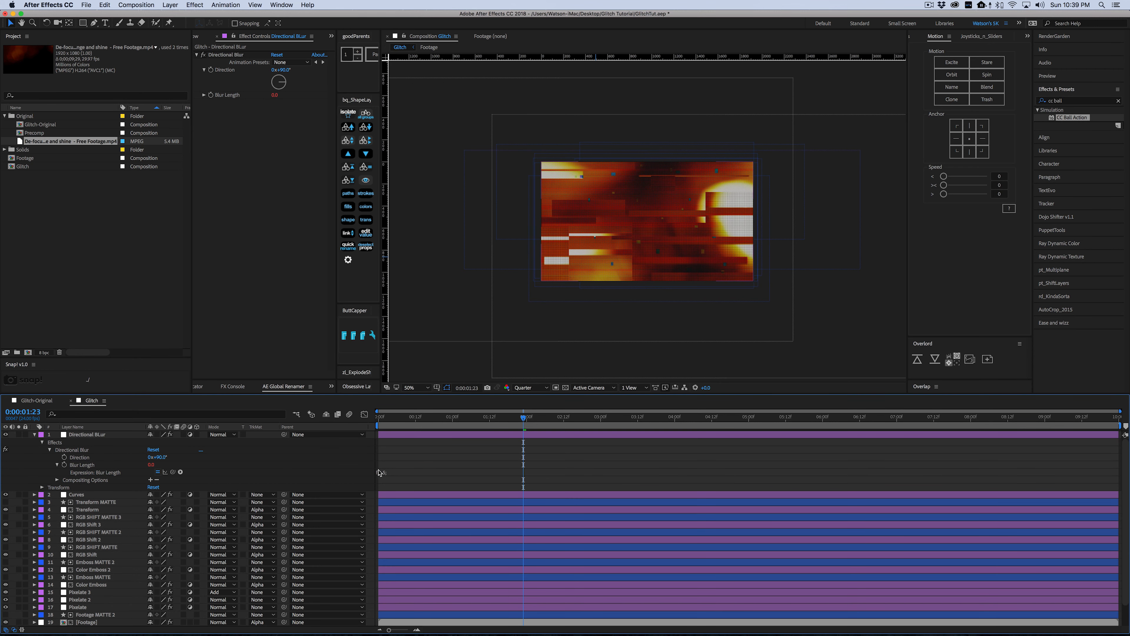
{"action": "left_click", "coordinate": [397, 473]}
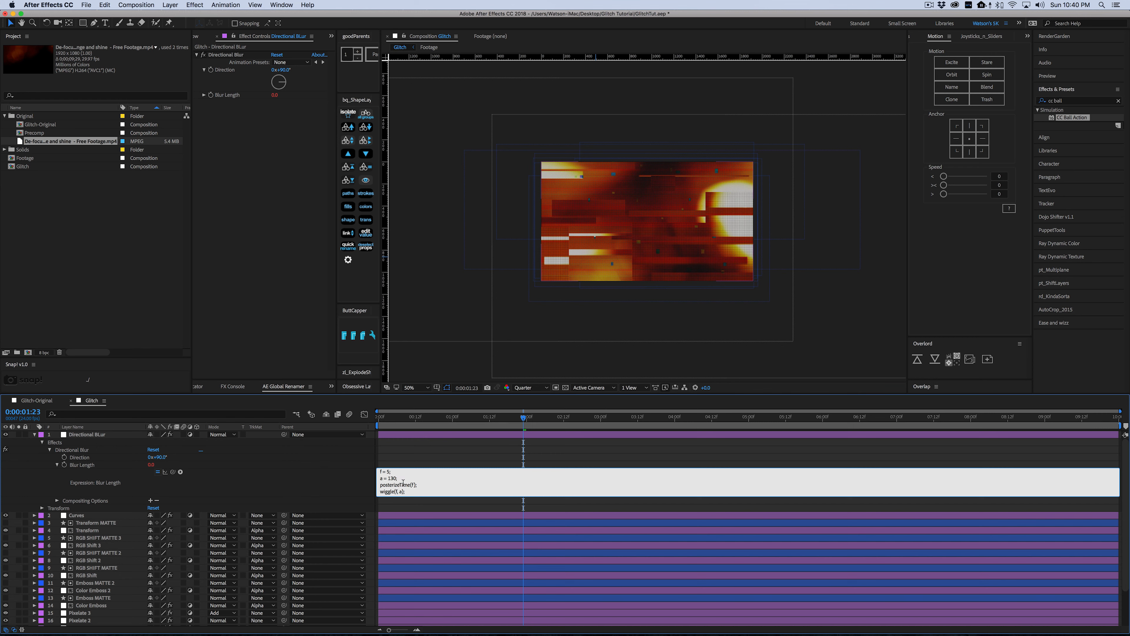
{"action": "left_click", "coordinate": [410, 462]}
Step: Preview the blurred glitch from 0:00:02:02 and again from 0:00:00:23, and return the playhead to the composition's start
{"action": "key", "text": "space"}
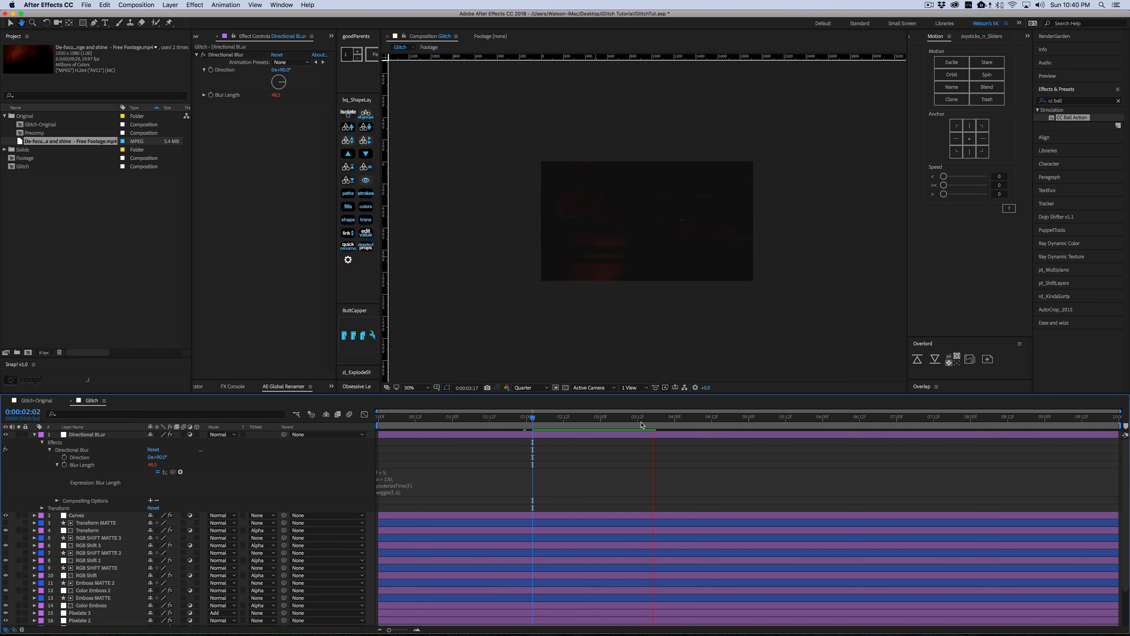
{"action": "left_click", "coordinate": [448, 418]}
{"action": "key", "text": "space"}
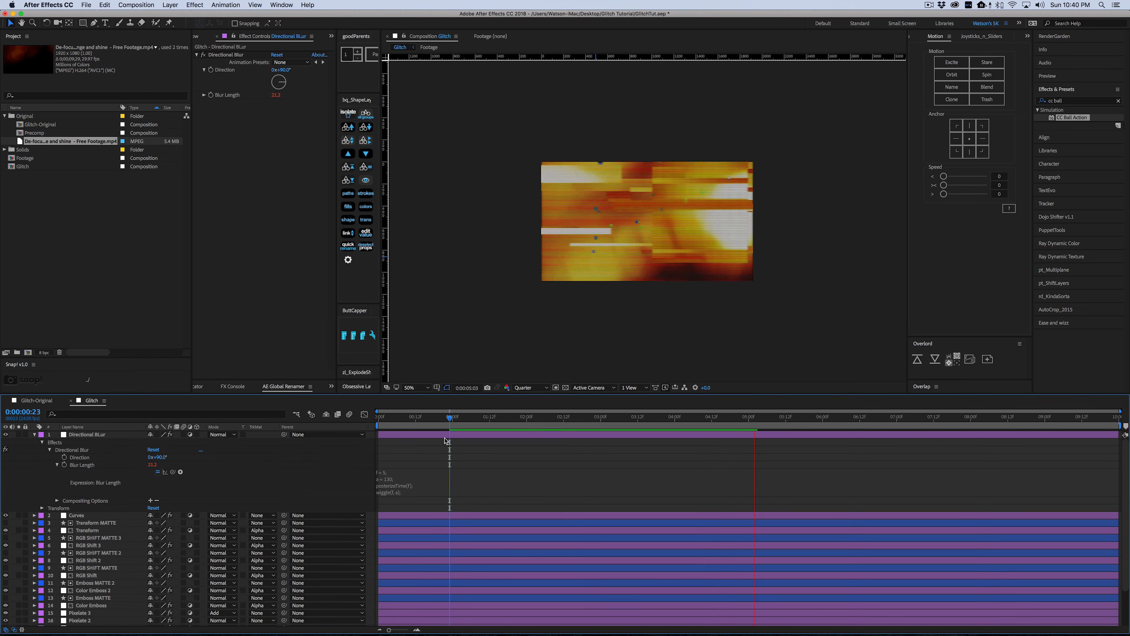
{"action": "key", "text": "space"}
{"action": "key", "text": "Home"}
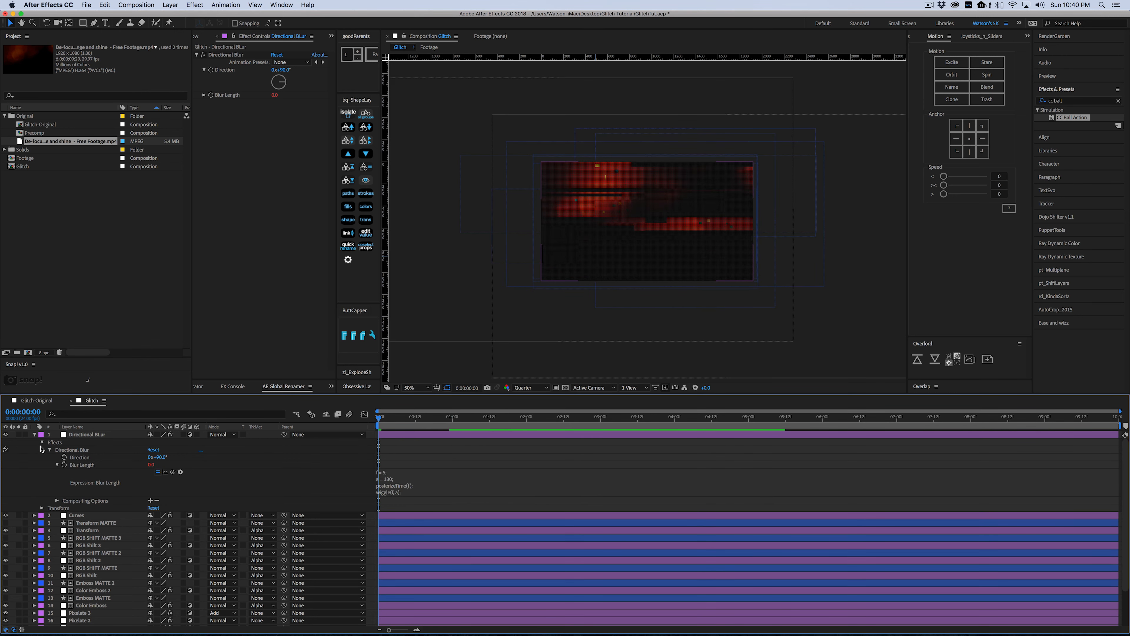
Step: Collapse the Directional Blur layer's properties, preview the finished glitch from the start, and move the playhead to 0:00:00:23
{"action": "left_click", "coordinate": [35, 434]}
{"action": "left_click", "coordinate": [471, 605]}
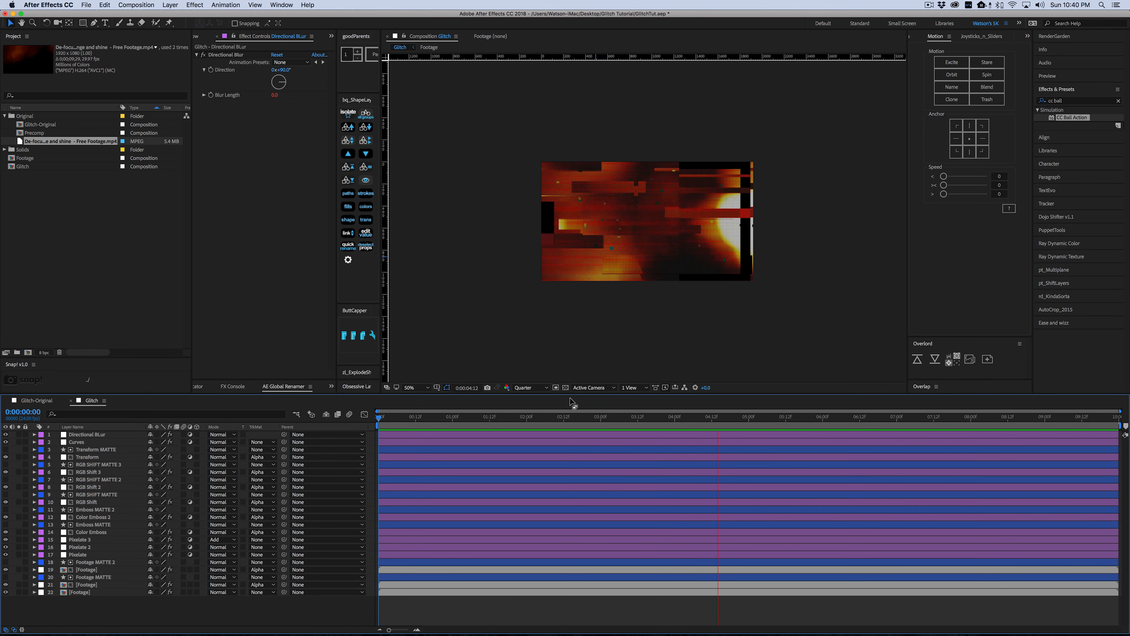
{"action": "left_click_drag", "start_coordinate": [736, 418], "coordinate": [450, 427]}
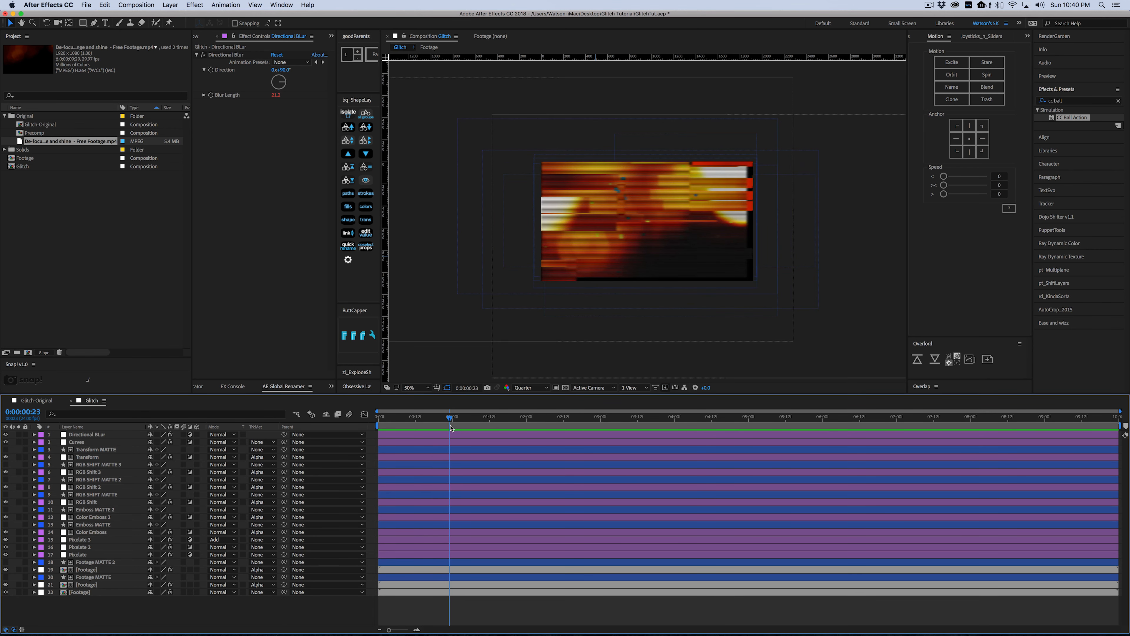